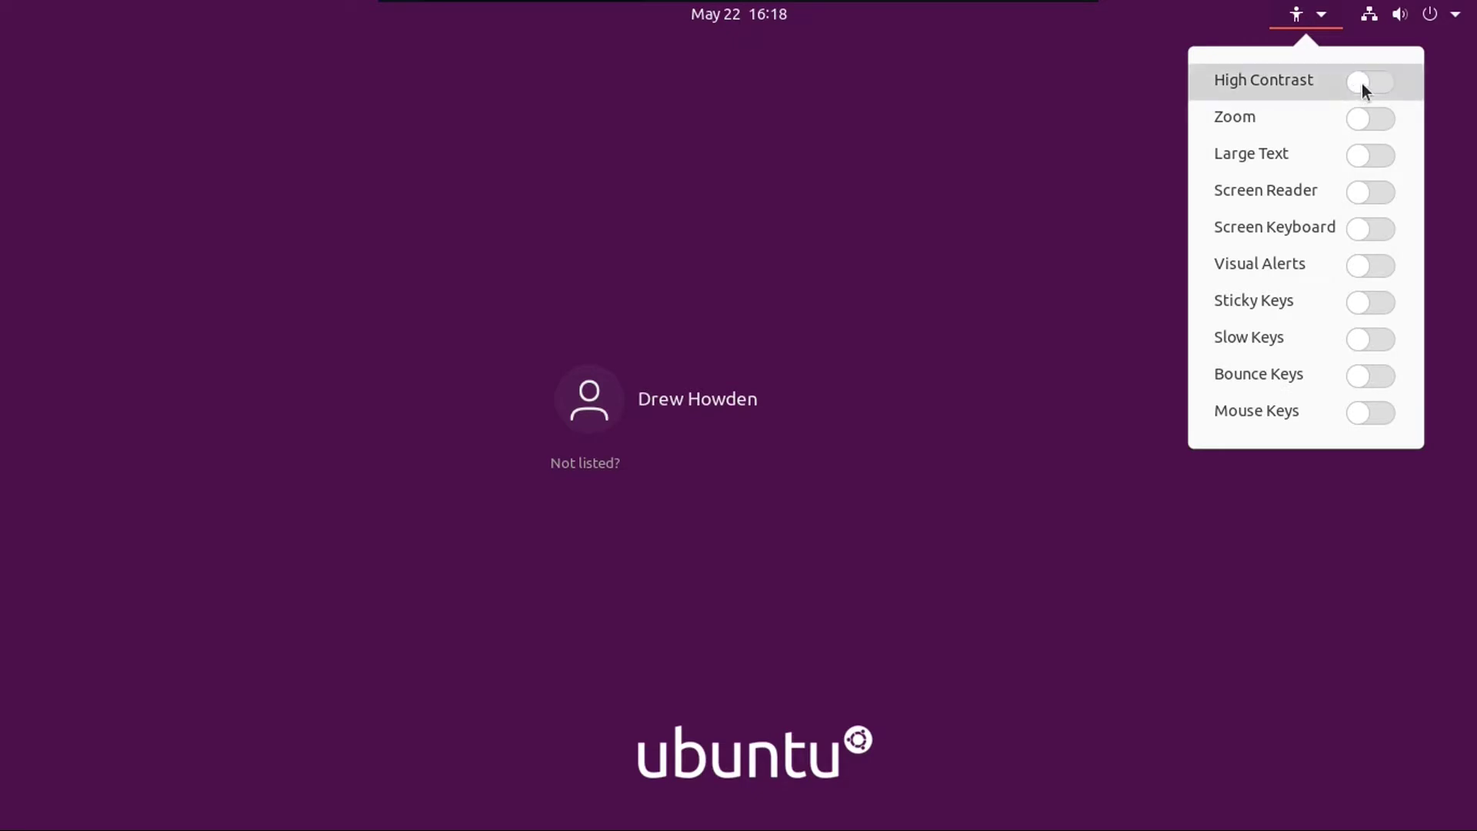
Step: Turn High Contrast on, then back off, in the accessibility menu
{"action": "left_click", "coordinate": [1358, 84]}
{"action": "left_click", "coordinate": [1298, 17]}
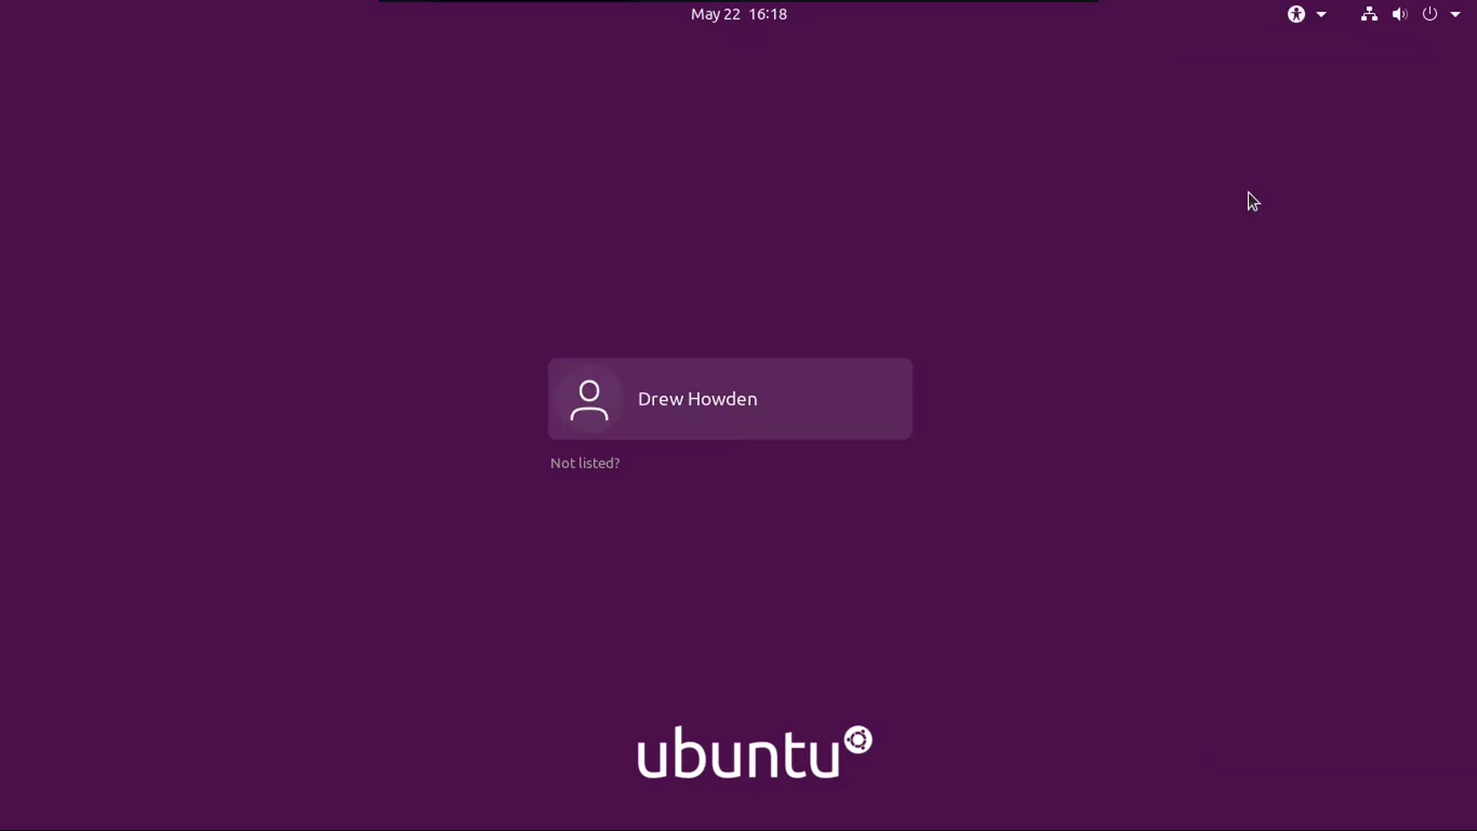
{"action": "left_click", "coordinate": [1297, 16]}
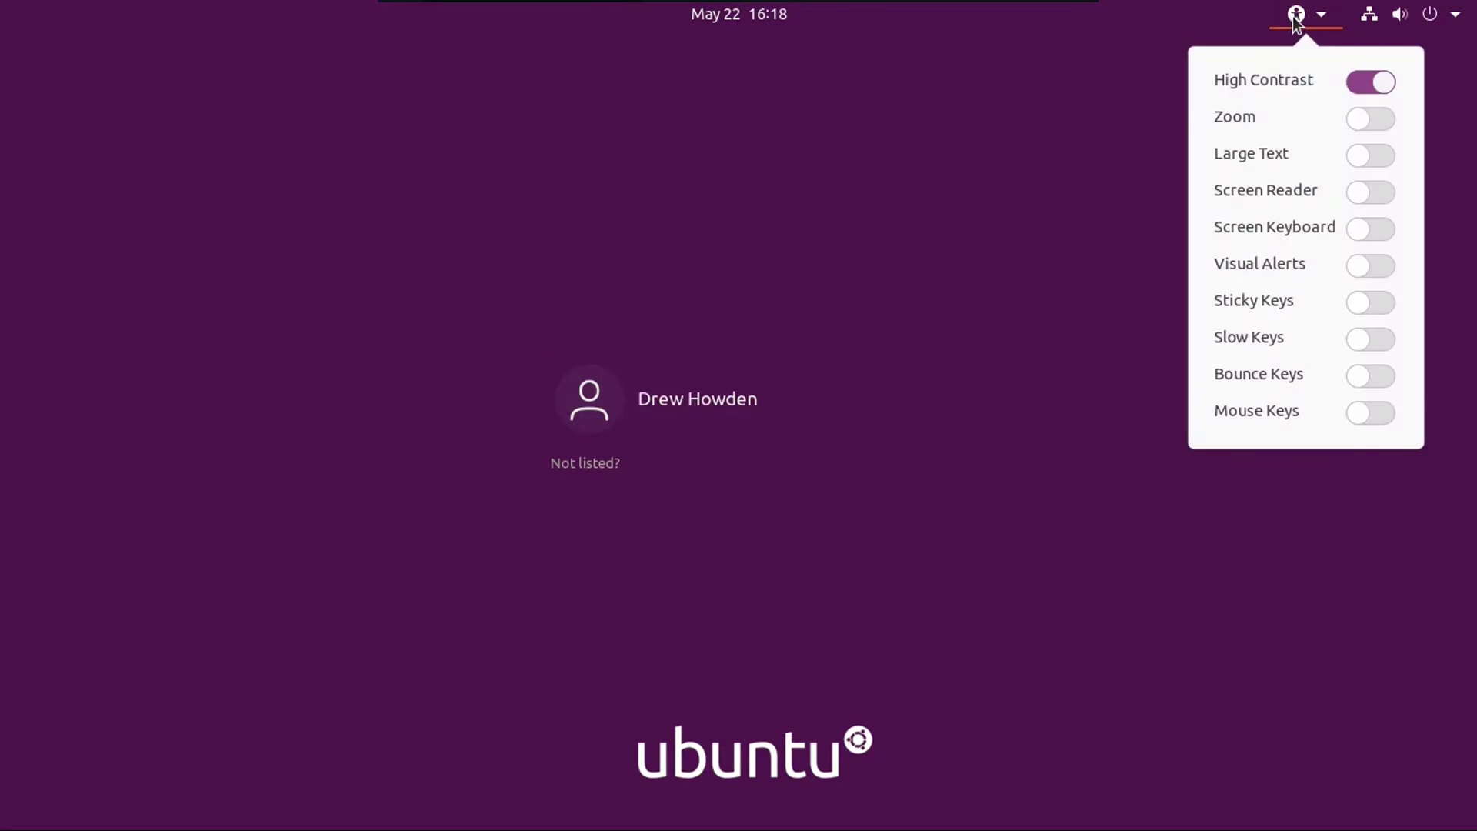
{"action": "left_click", "coordinate": [1379, 90]}
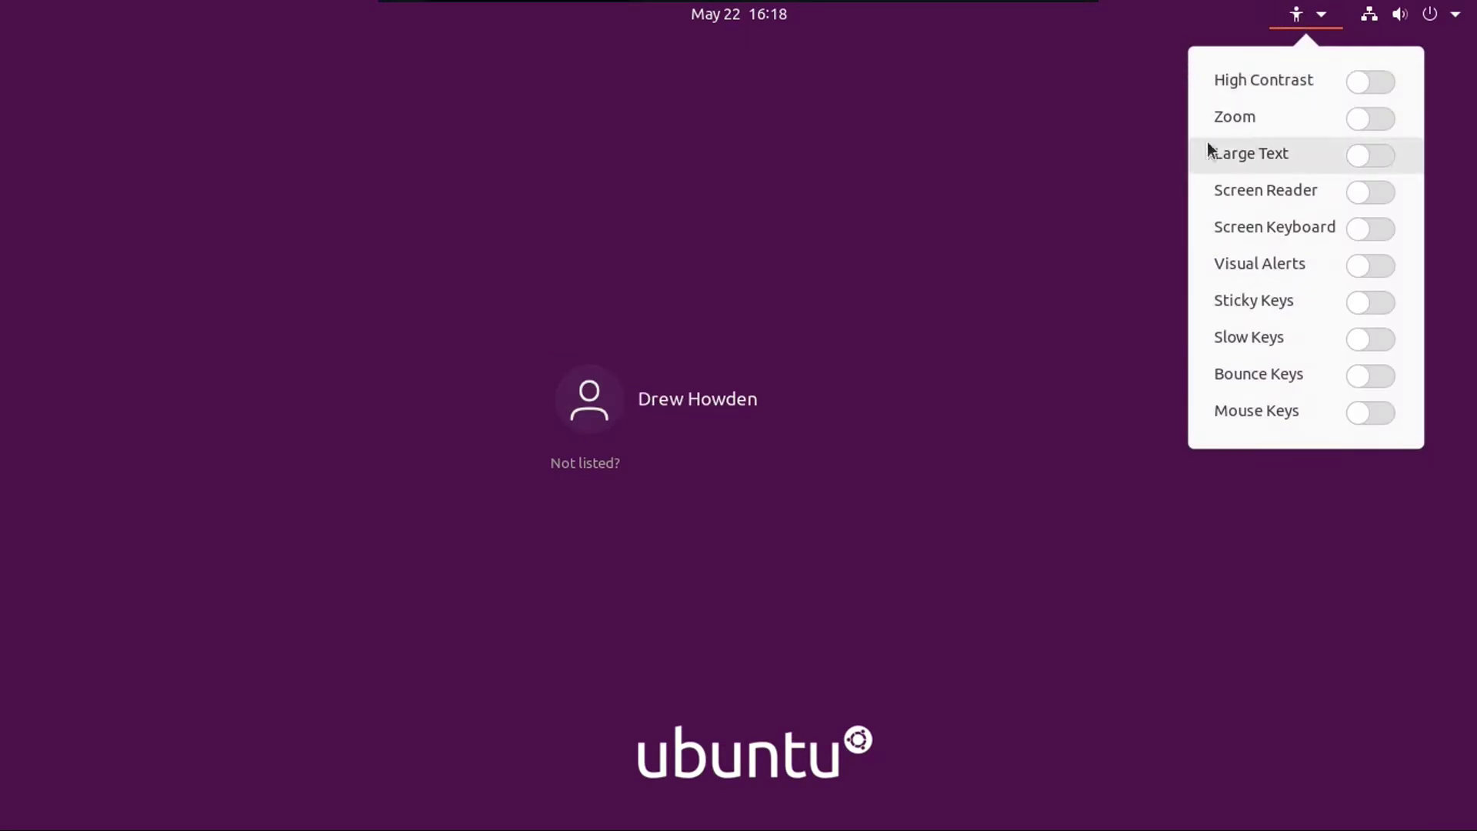
{"action": "left_click", "coordinate": [1100, 232]}
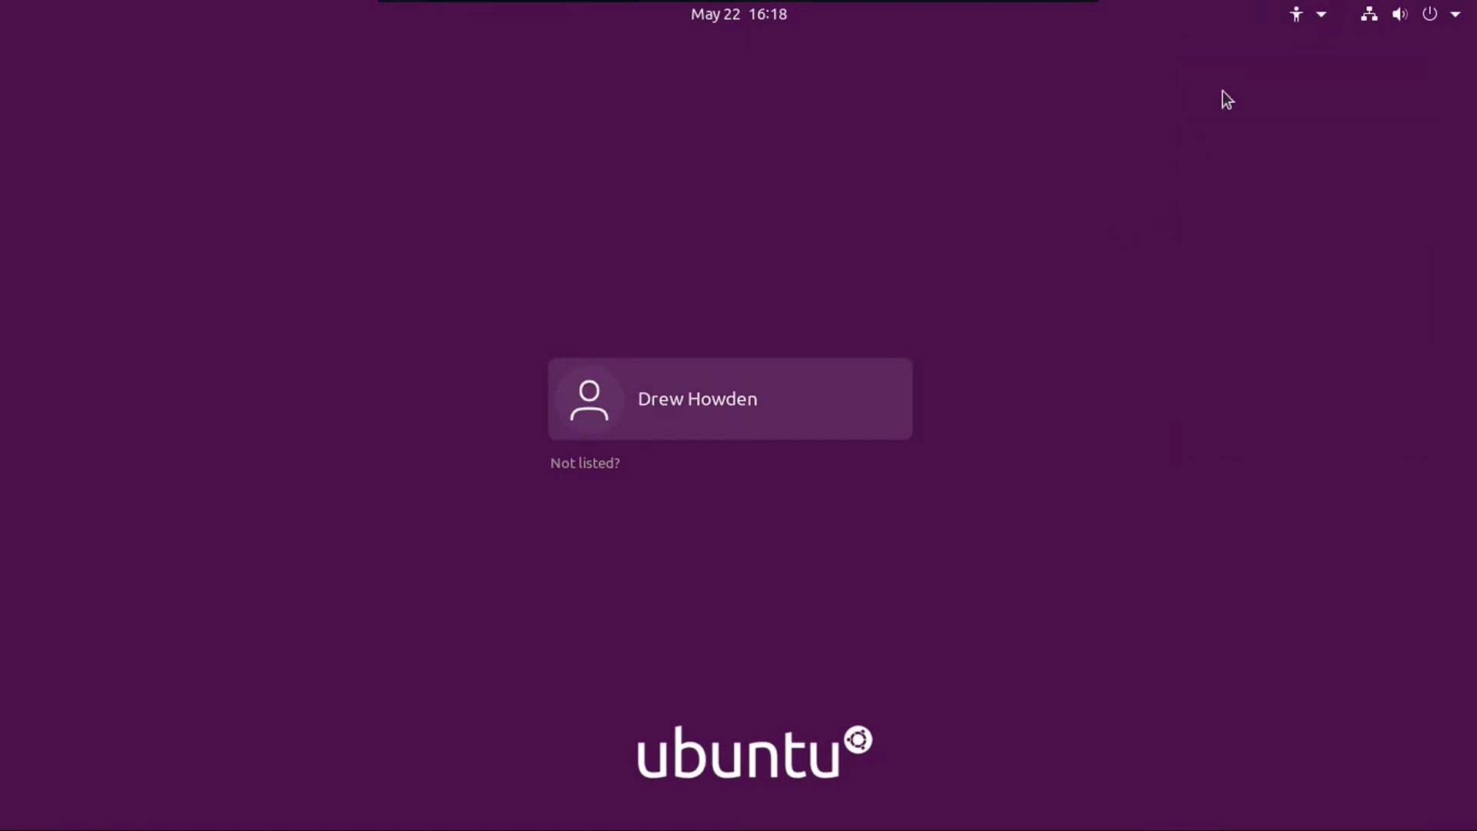
Step: Raise the output volume to maximum from the system menu
{"action": "left_click", "coordinate": [1406, 19]}
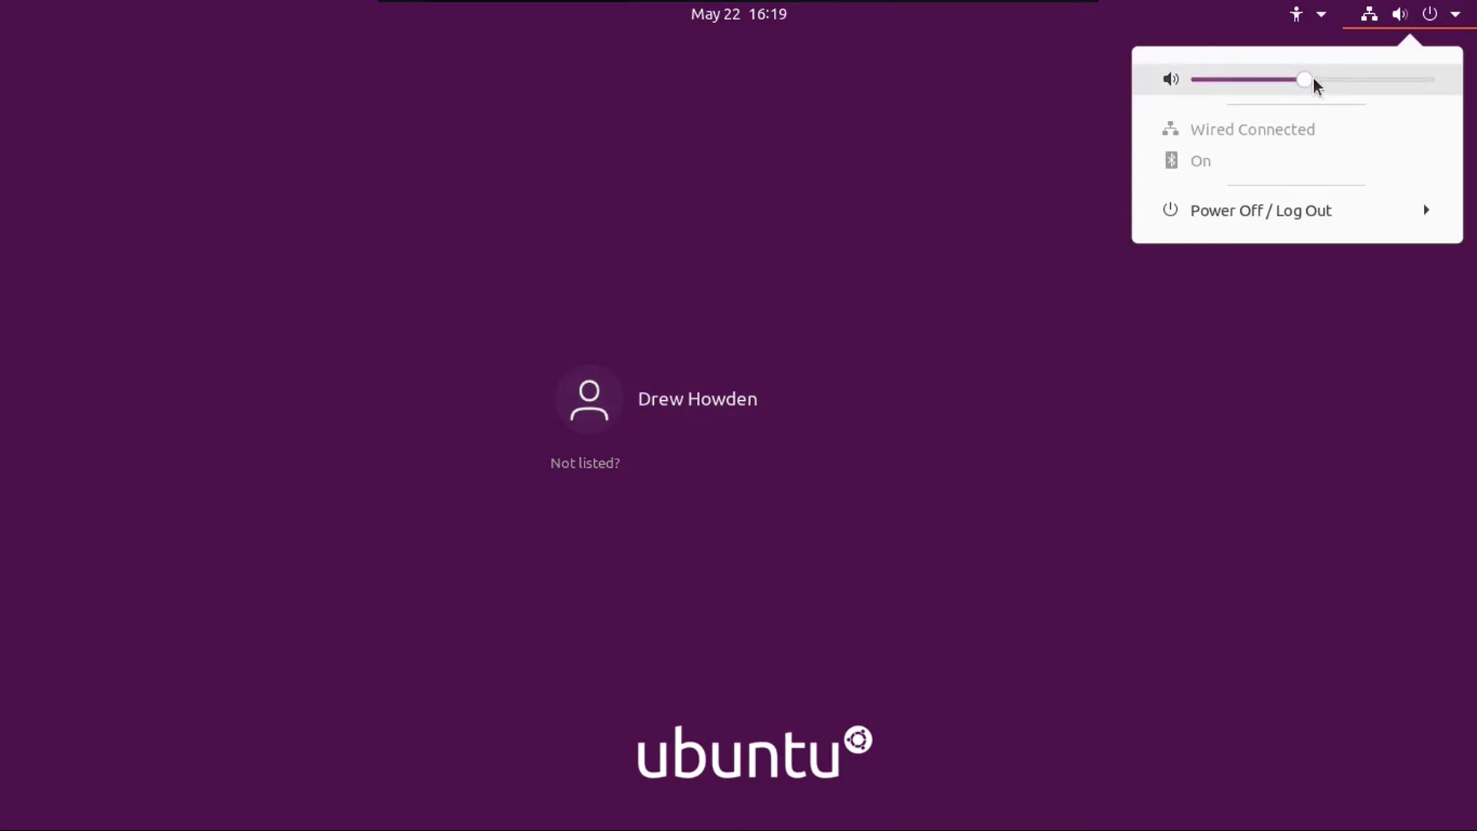
{"action": "mouse_move", "coordinate": [1299, 83]}
{"action": "left_mouse_down"}
{"action": "mouse_move", "coordinate": [1349, 99]}
{"action": "mouse_move", "coordinate": [1296, 92]}
{"action": "left_mouse_up"}
{"action": "key", "text": "XF86AudioRaiseVolume"}
{"action": "key", "text": "XF86AudioRaiseVolume"}
{"action": "key", "text": "XF86AudioRaiseVolume"}
{"action": "key", "text": "XF86AudioRaiseVolume"}
{"action": "key", "text": "XF86AudioRaiseVolume"}
{"action": "key", "text": "XF86AudioRaiseVolume"}
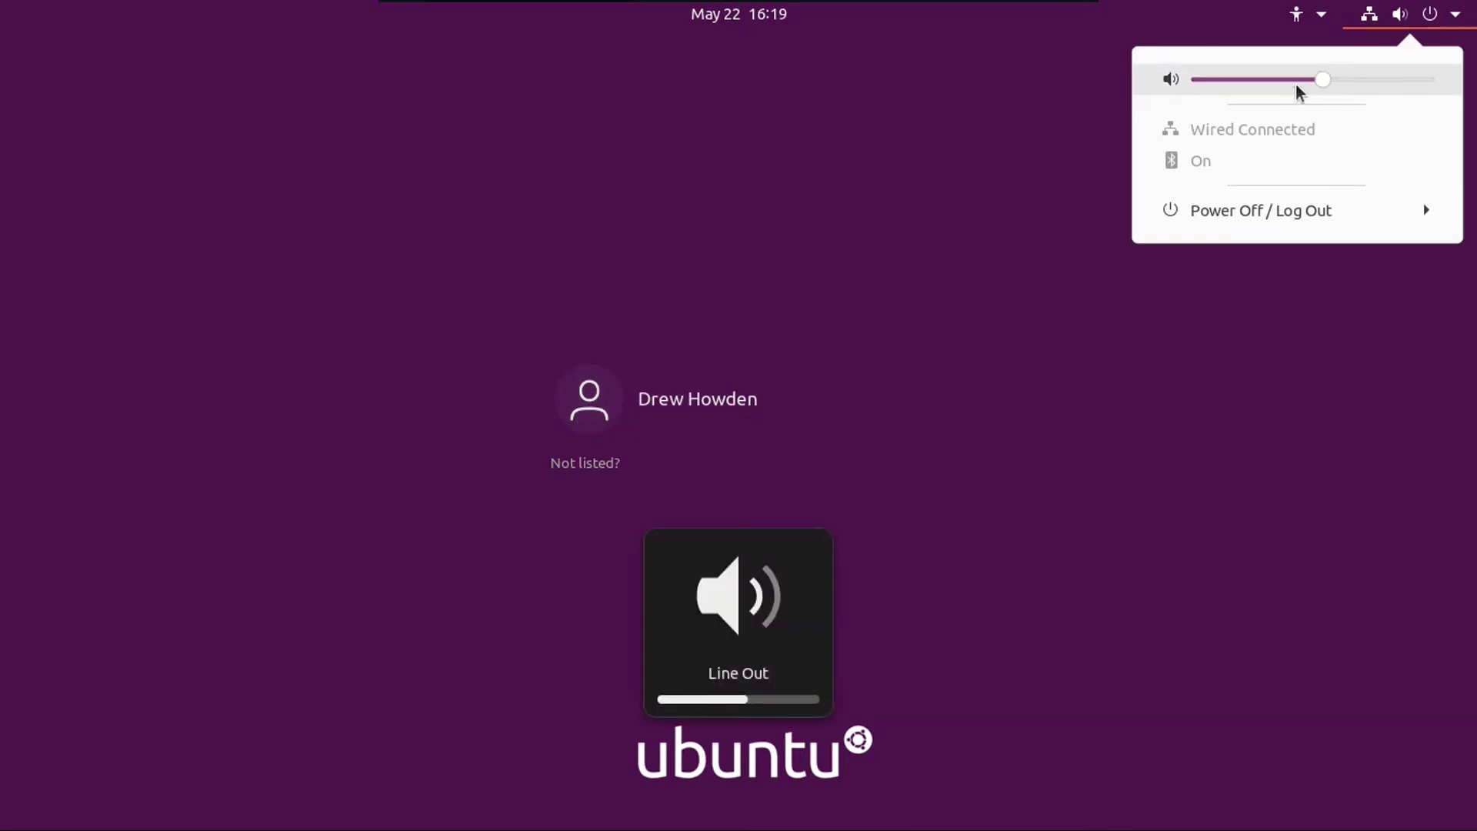
{"action": "key", "text": "XF86AudioRaiseVolume"}
{"action": "key", "text": "XF86AudioRaiseVolume"}
{"action": "key", "text": "XF86AudioRaiseVolume"}
{"action": "key", "text": "XF86AudioRaiseVolume"}
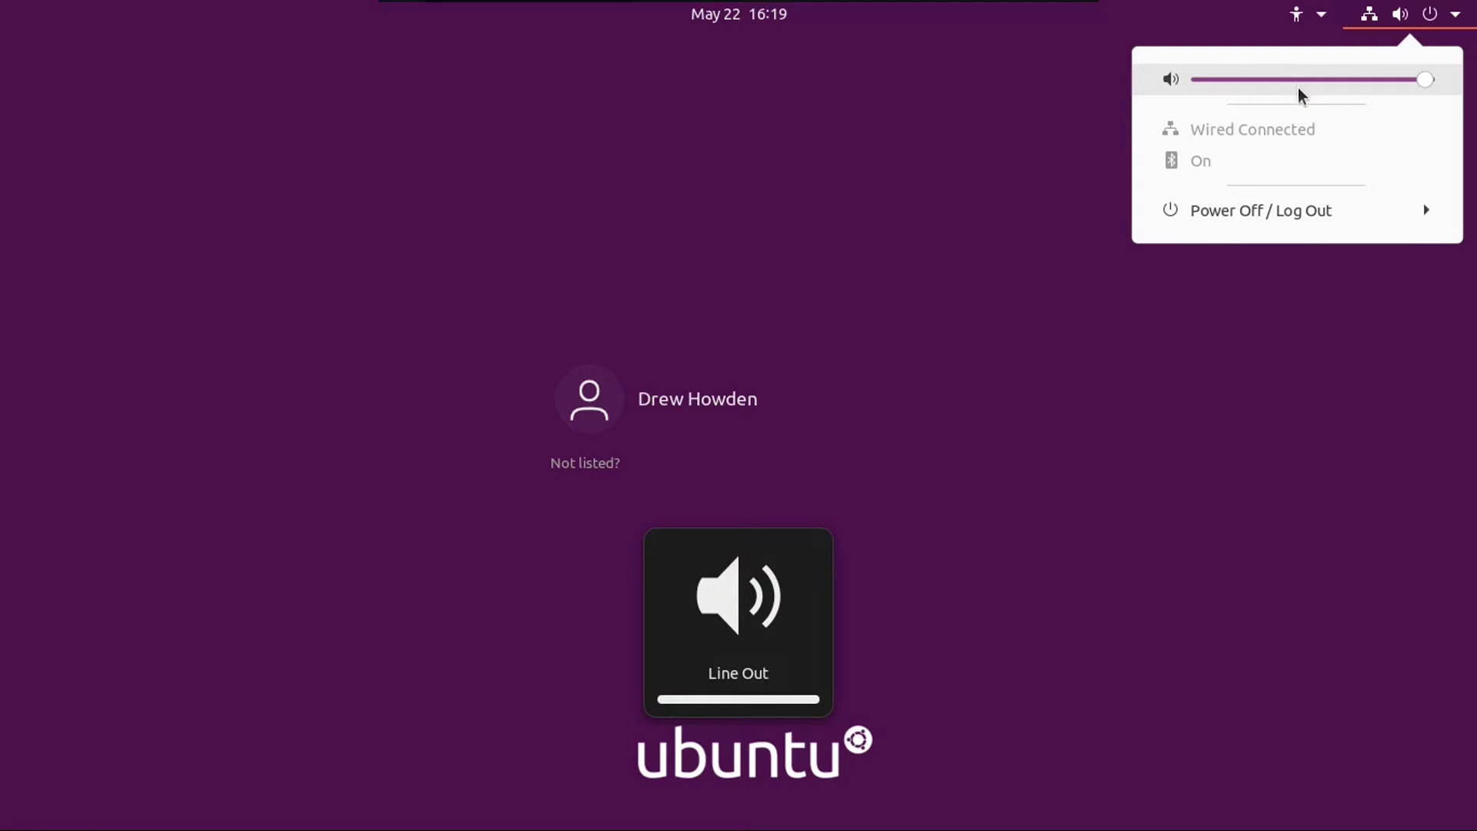
{"action": "key", "text": "XF86AudioLowerVolume"}
{"action": "key", "text": "XF86AudioLowerVolume"}
{"action": "key", "text": "XF86AudioLowerVolume"}
{"action": "key", "text": "XF86AudioLowerVolume"}
{"action": "key", "text": "XF86AudioLowerVolume"}
{"action": "key", "text": "XF86AudioLowerVolume"}
{"action": "key", "text": "XF86AudioLowerVolume"}
{"action": "key", "text": "XF86AudioLowerVolume"}
{"action": "key", "text": "XF86AudioRaiseVolume"}
{"action": "key", "text": "XF86AudioRaiseVolume"}
{"action": "key", "text": "XF86AudioRaiseVolume"}
{"action": "key", "text": "XF86AudioRaiseVolume"}
{"action": "key", "text": "XF86AudioRaiseVolume"}
{"action": "key", "text": "XF86AudioRaiseVolume"}
{"action": "key", "text": "XF86AudioRaiseVolume"}
{"action": "key", "text": "XF86AudioRaiseVolume"}
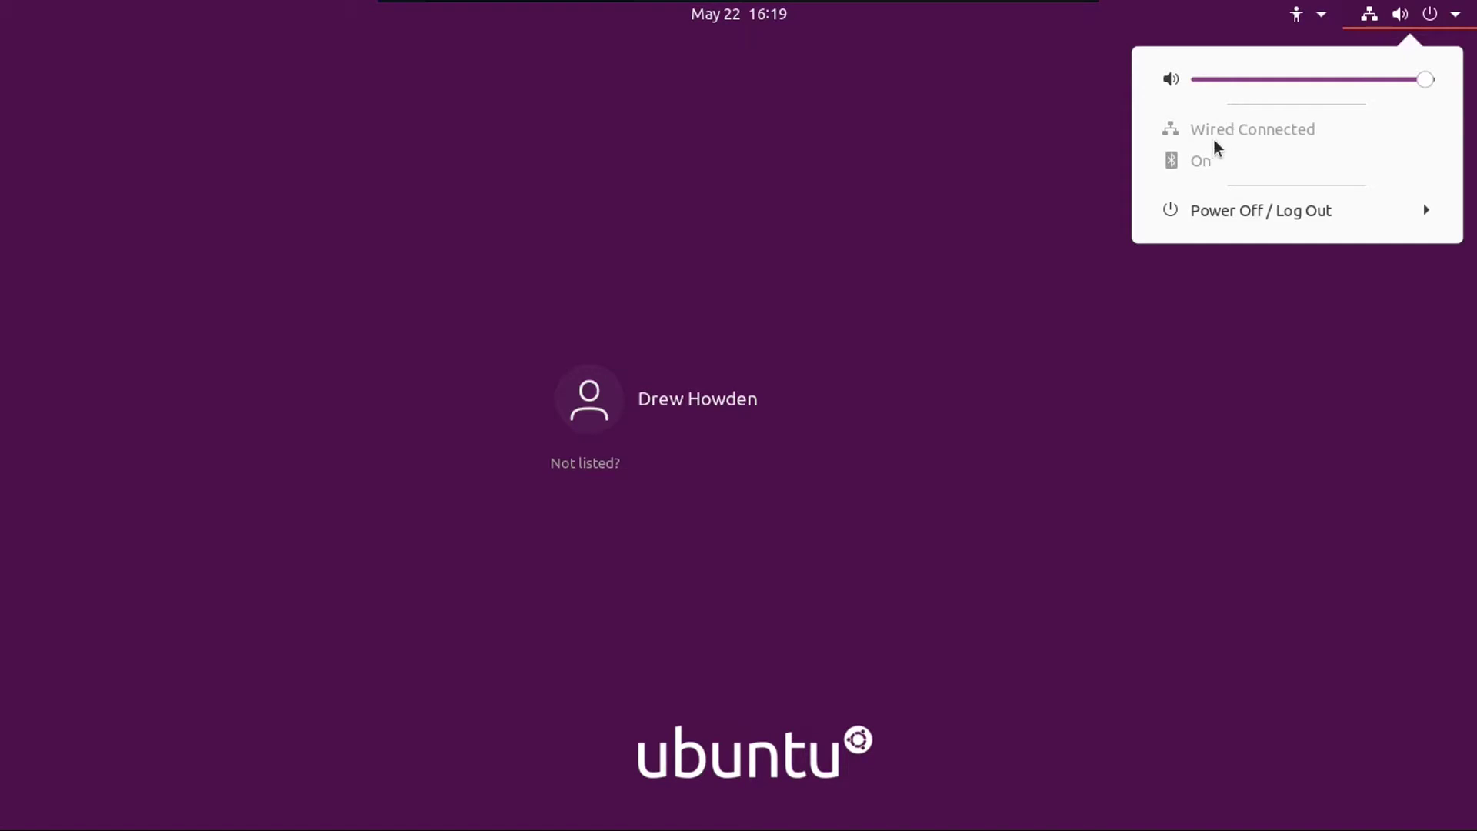
{"action": "left_click", "coordinate": [1216, 212]}
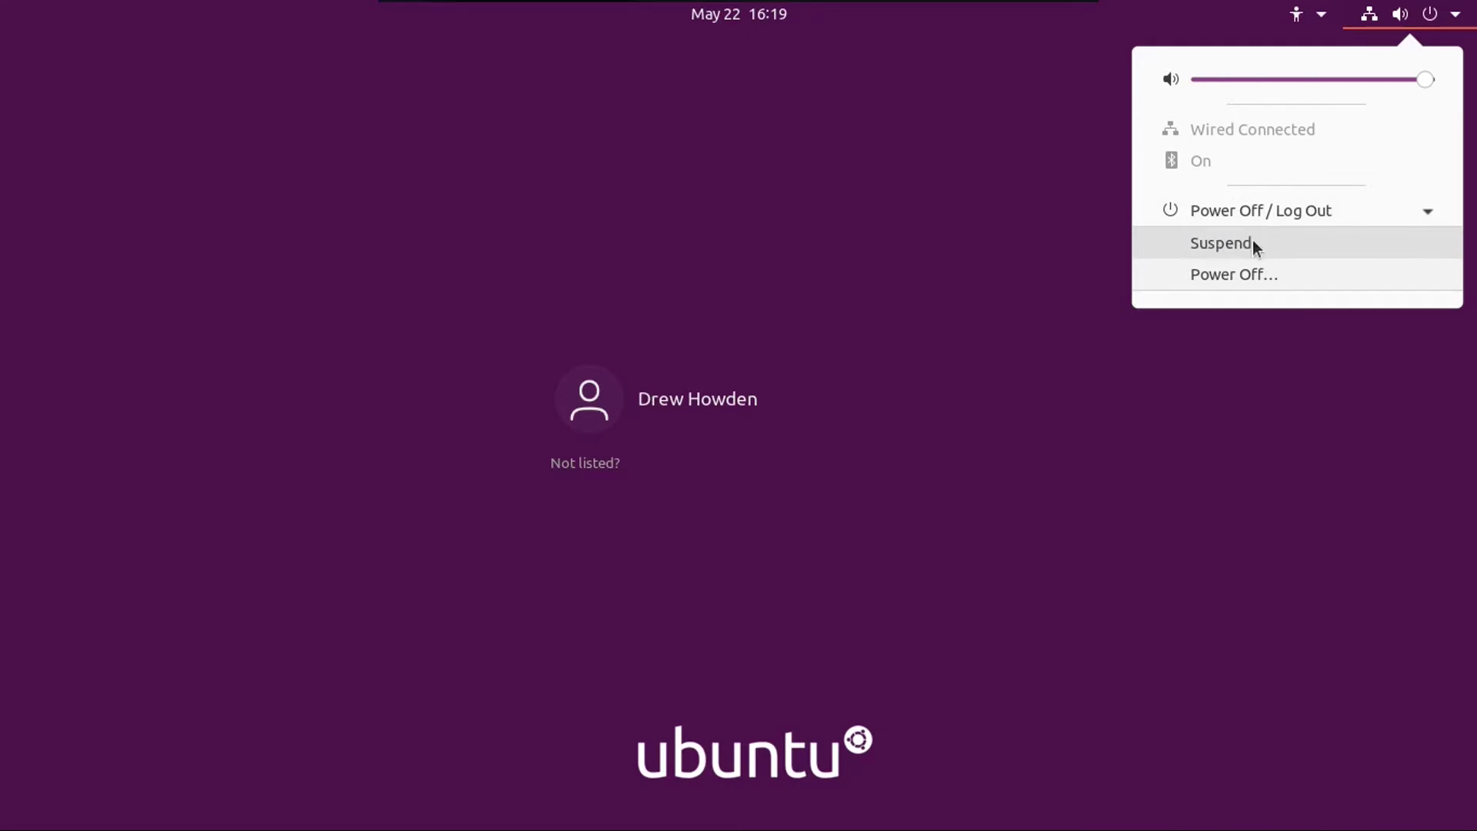
{"action": "left_click", "coordinate": [1226, 274]}
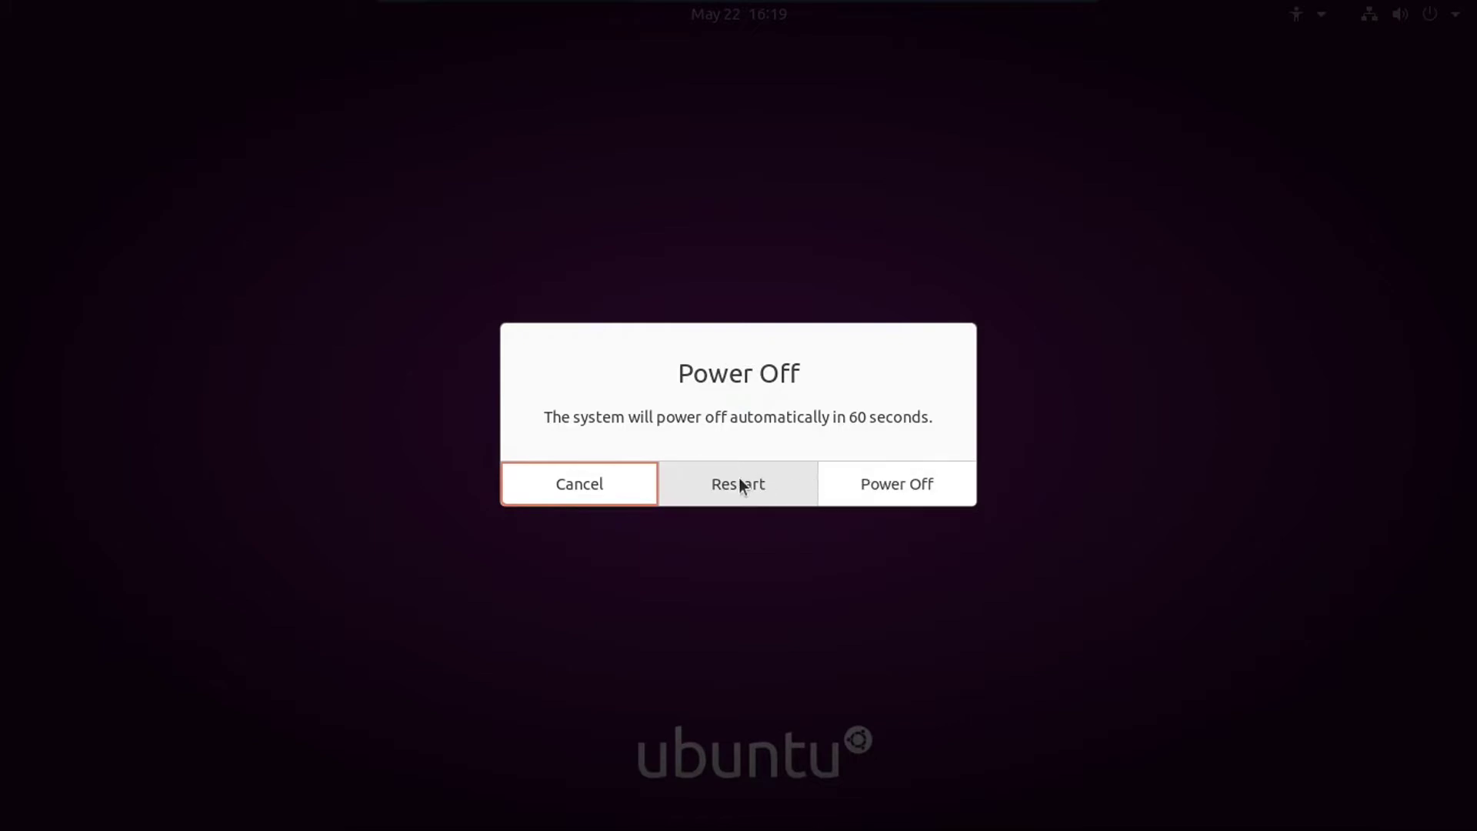
{"action": "left_click", "coordinate": [588, 480]}
{"action": "left_click", "coordinate": [1429, 14]}
{"action": "left_click", "coordinate": [1234, 271]}
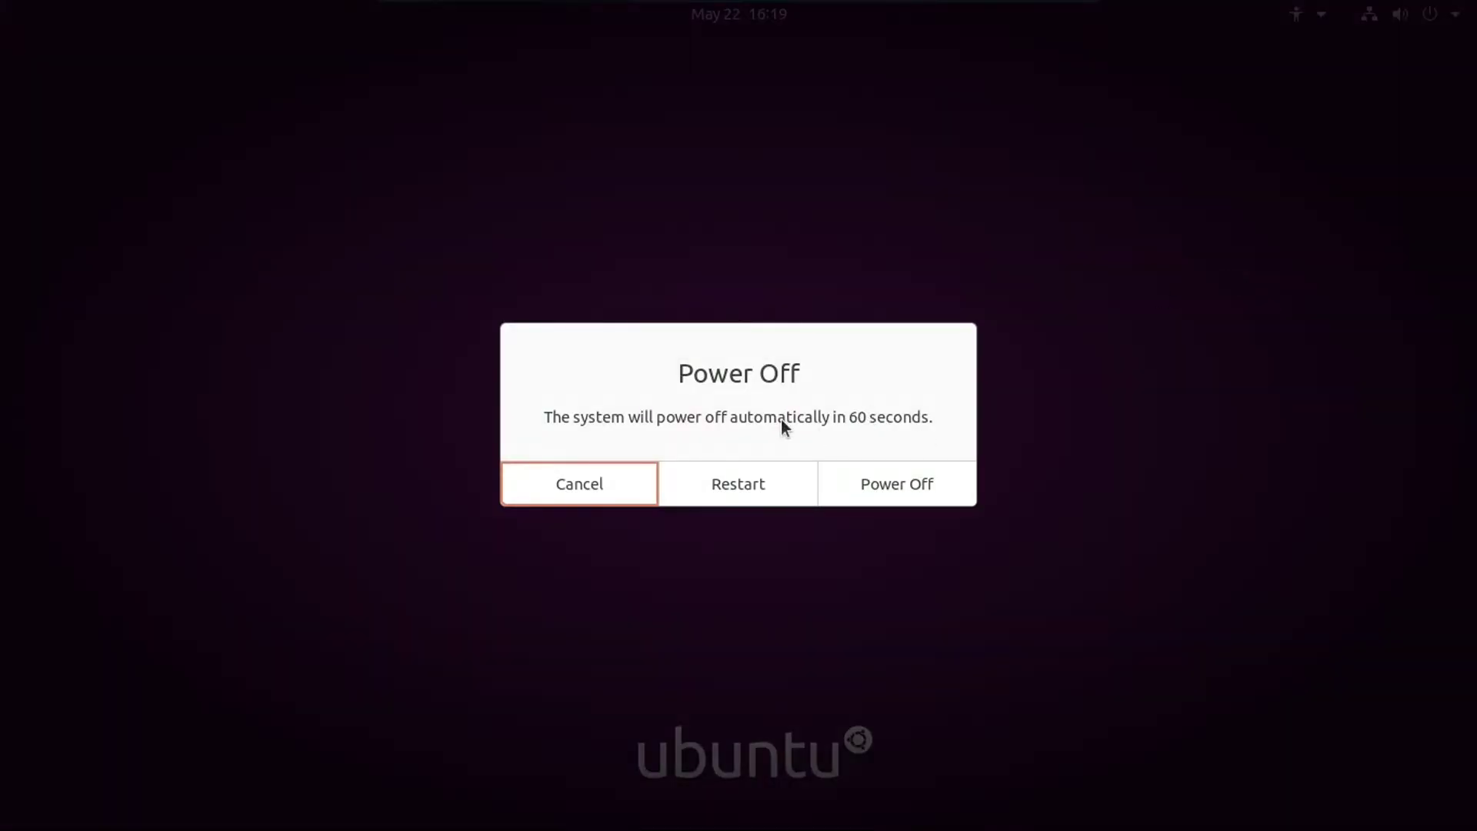
{"action": "left_click", "coordinate": [614, 476]}
{"action": "left_click", "coordinate": [1429, 14]}
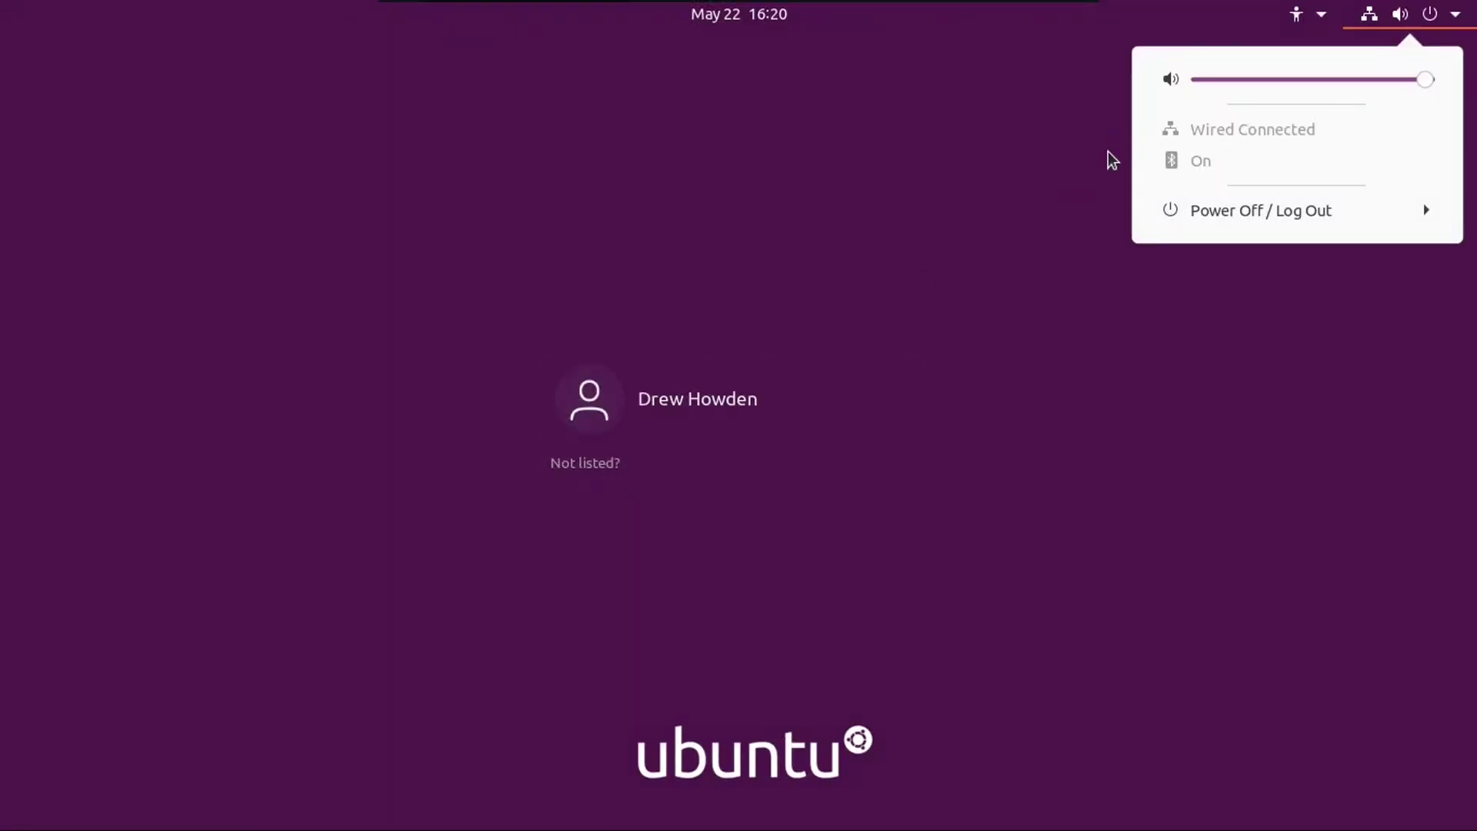
Step: Try the 'Not listed?' sign-in with a typed username, then return to the user list
{"action": "left_click", "coordinate": [1078, 172]}
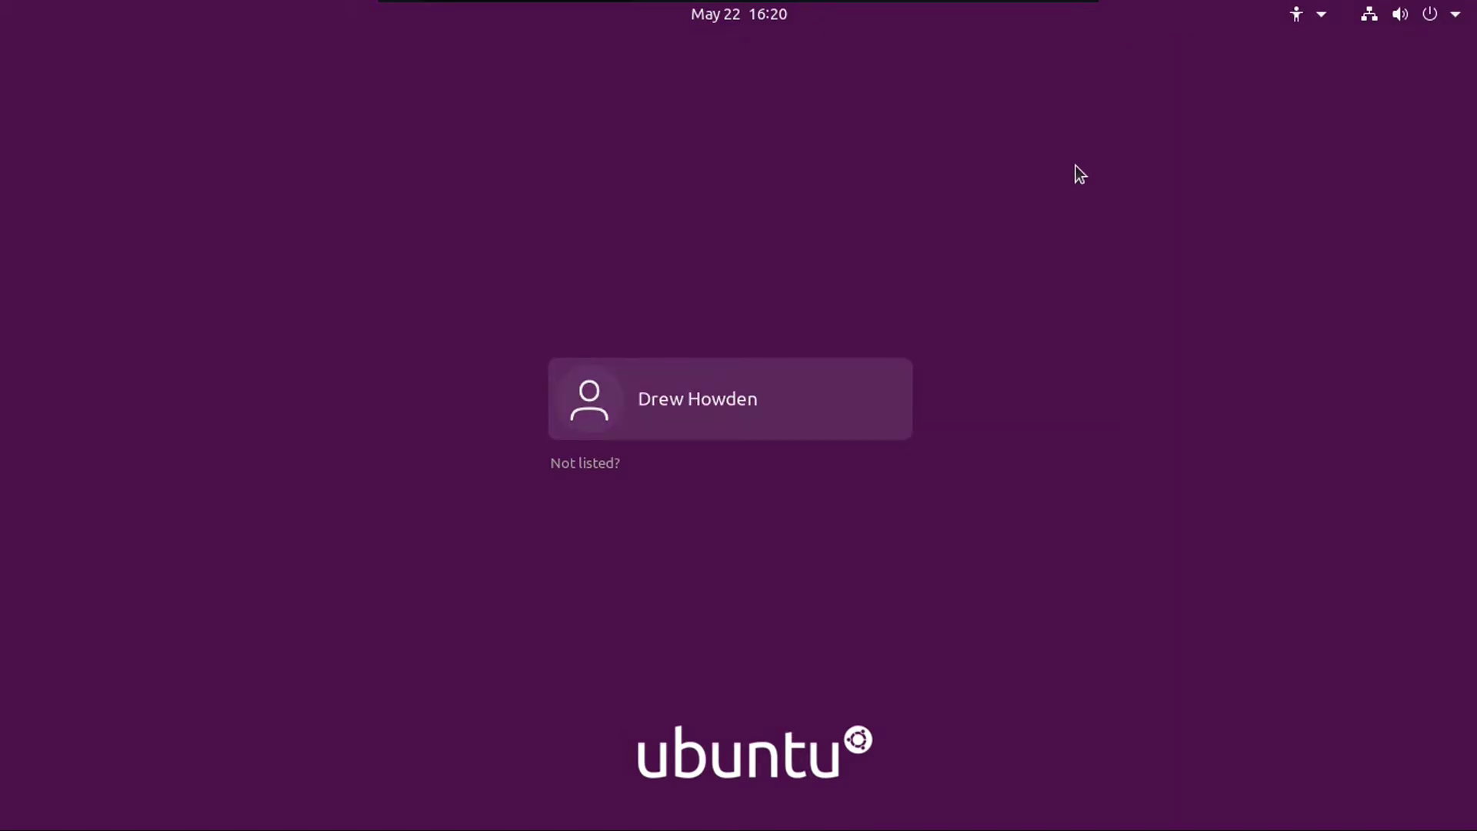
{"action": "left_click", "coordinate": [589, 464]}
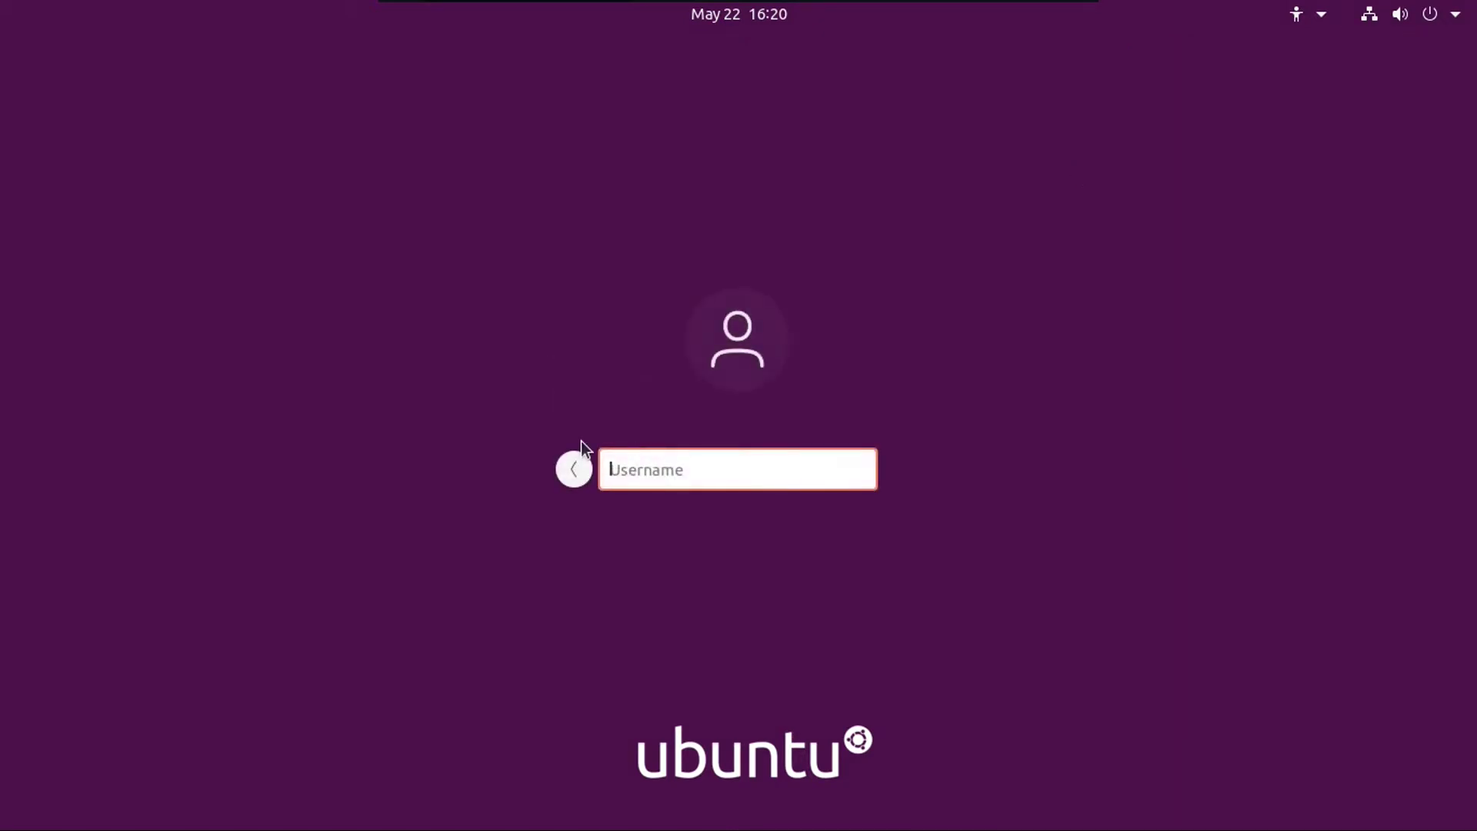
{"action": "type", "text": "drew"}
{"action": "key", "text": "Return"}
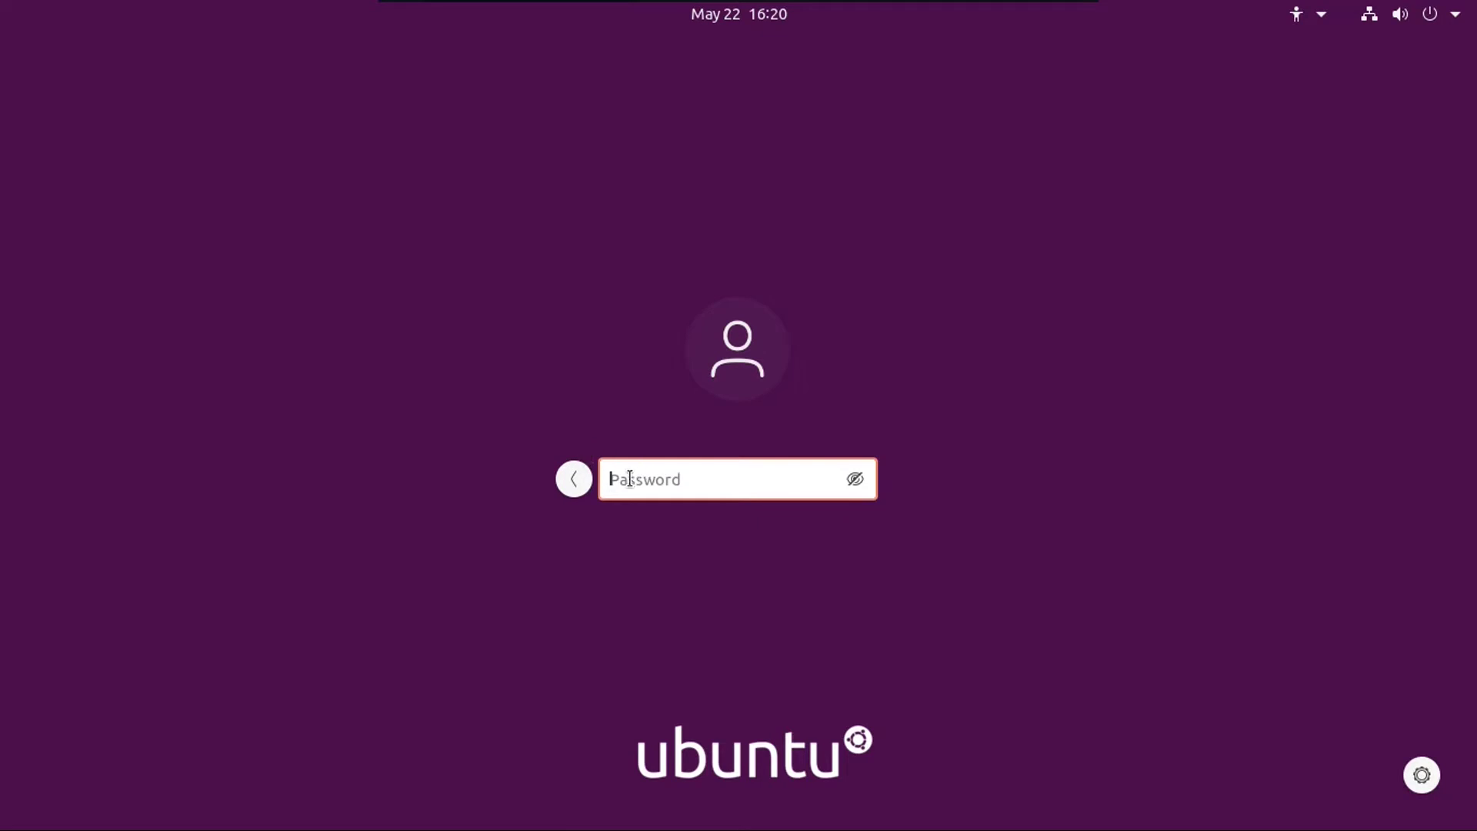
{"action": "left_click", "coordinate": [583, 477]}
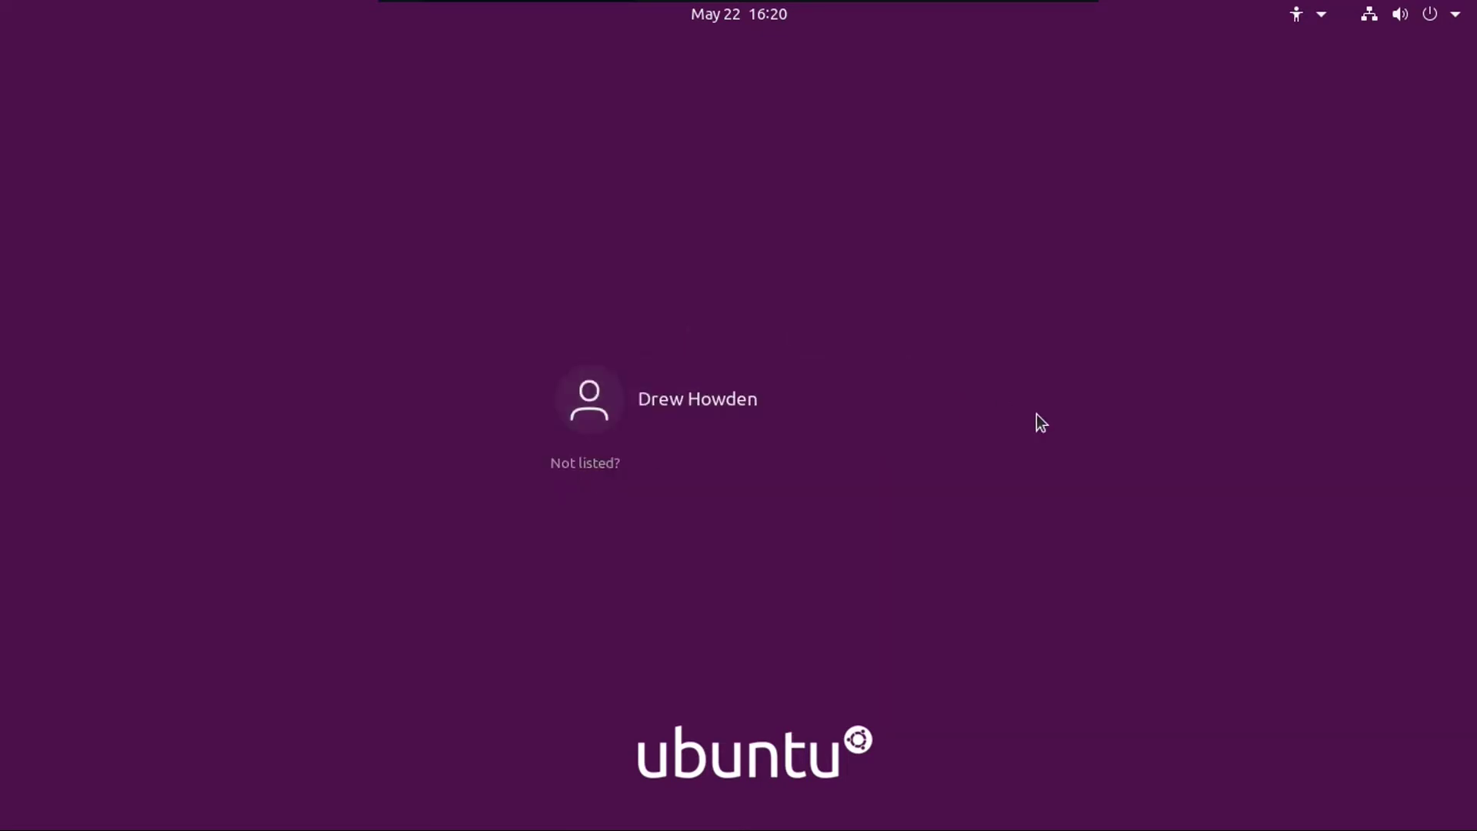
Step: Select the listed user, check the session choices, enter the password and log in
{"action": "left_click", "coordinate": [760, 386]}
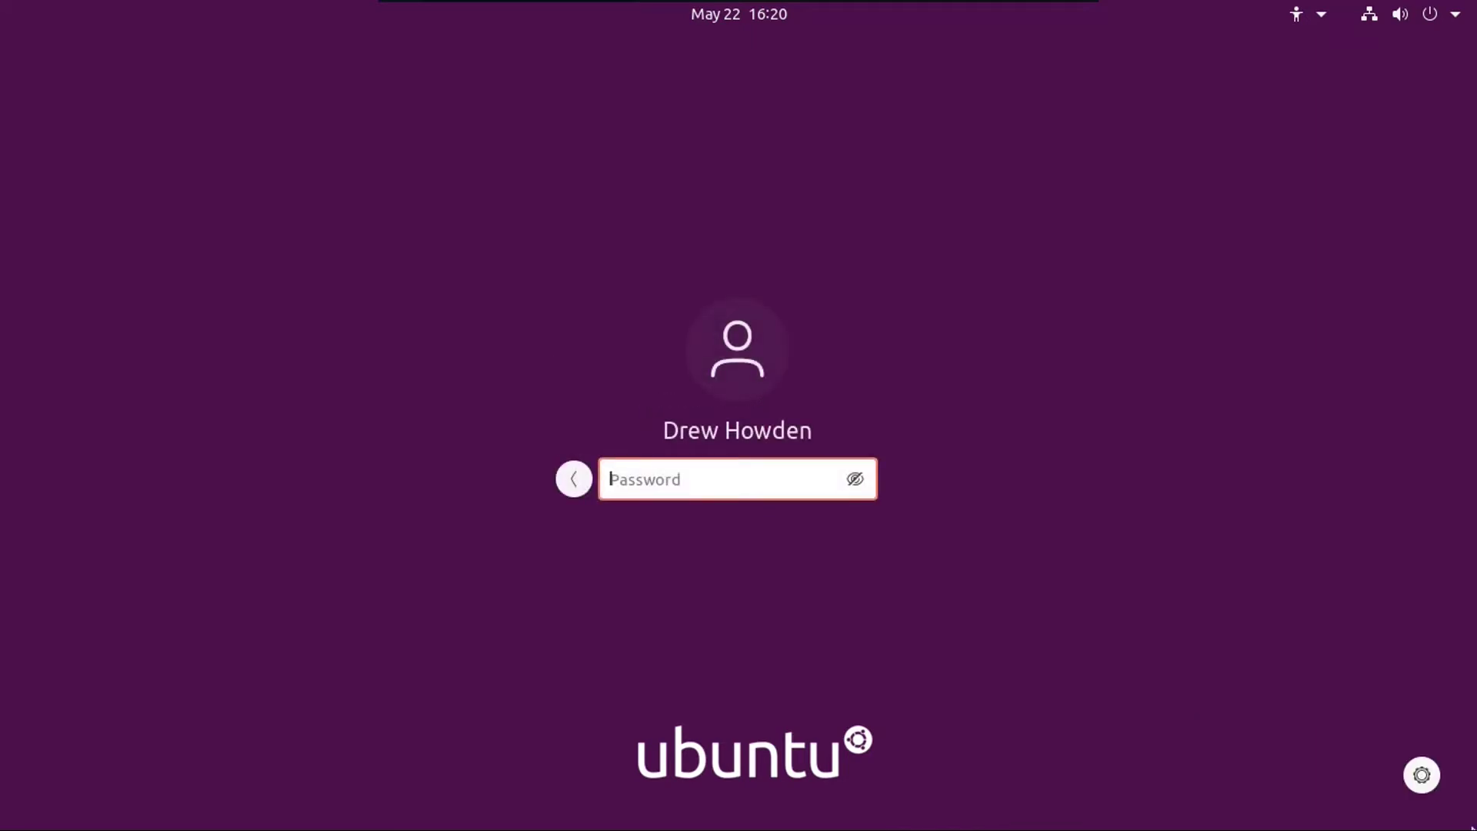
{"action": "left_click", "coordinate": [1422, 776]}
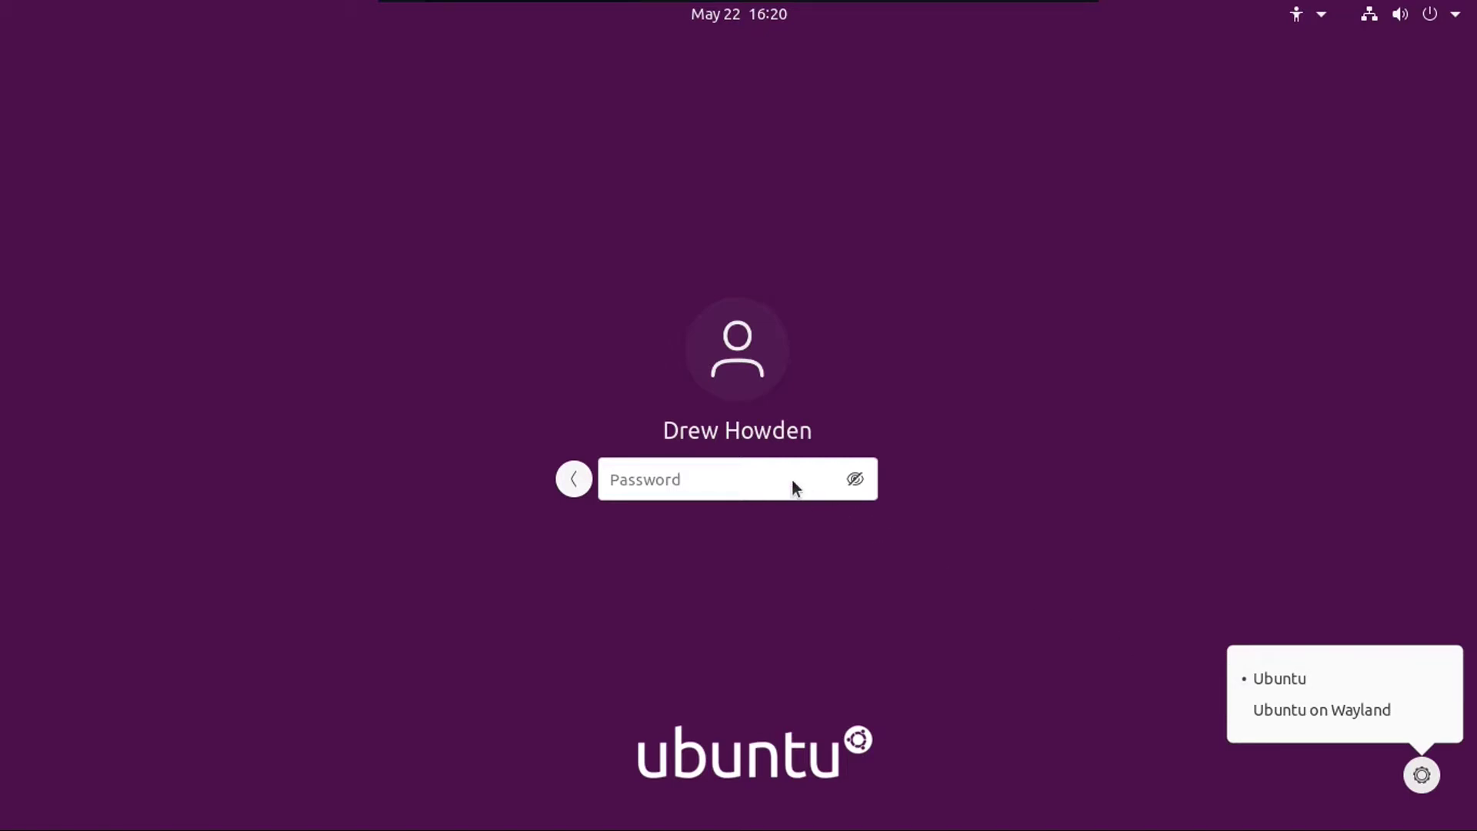
{"action": "left_click", "coordinate": [752, 477]}
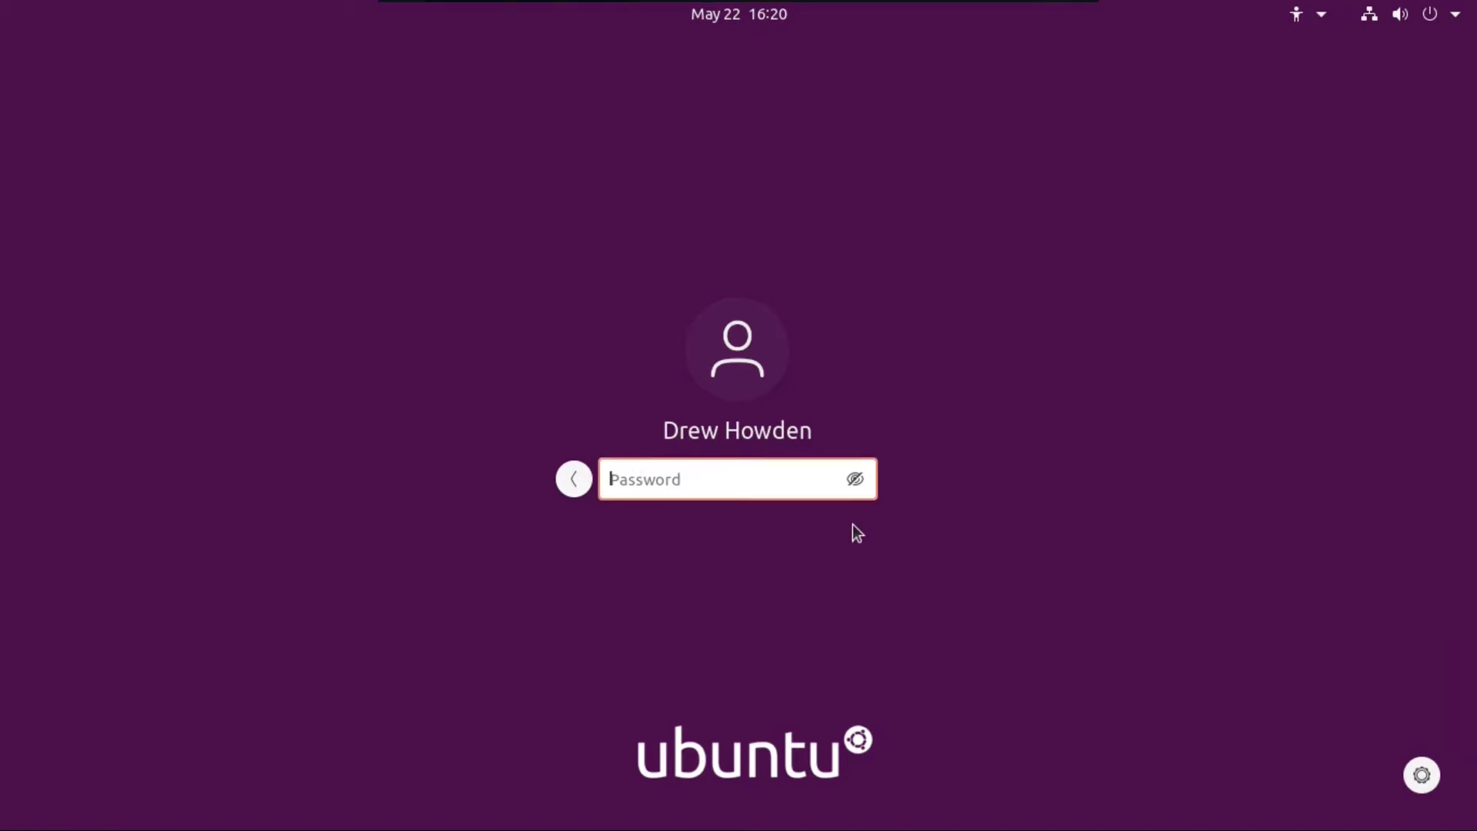
{"action": "type", "text": "••••••••"}
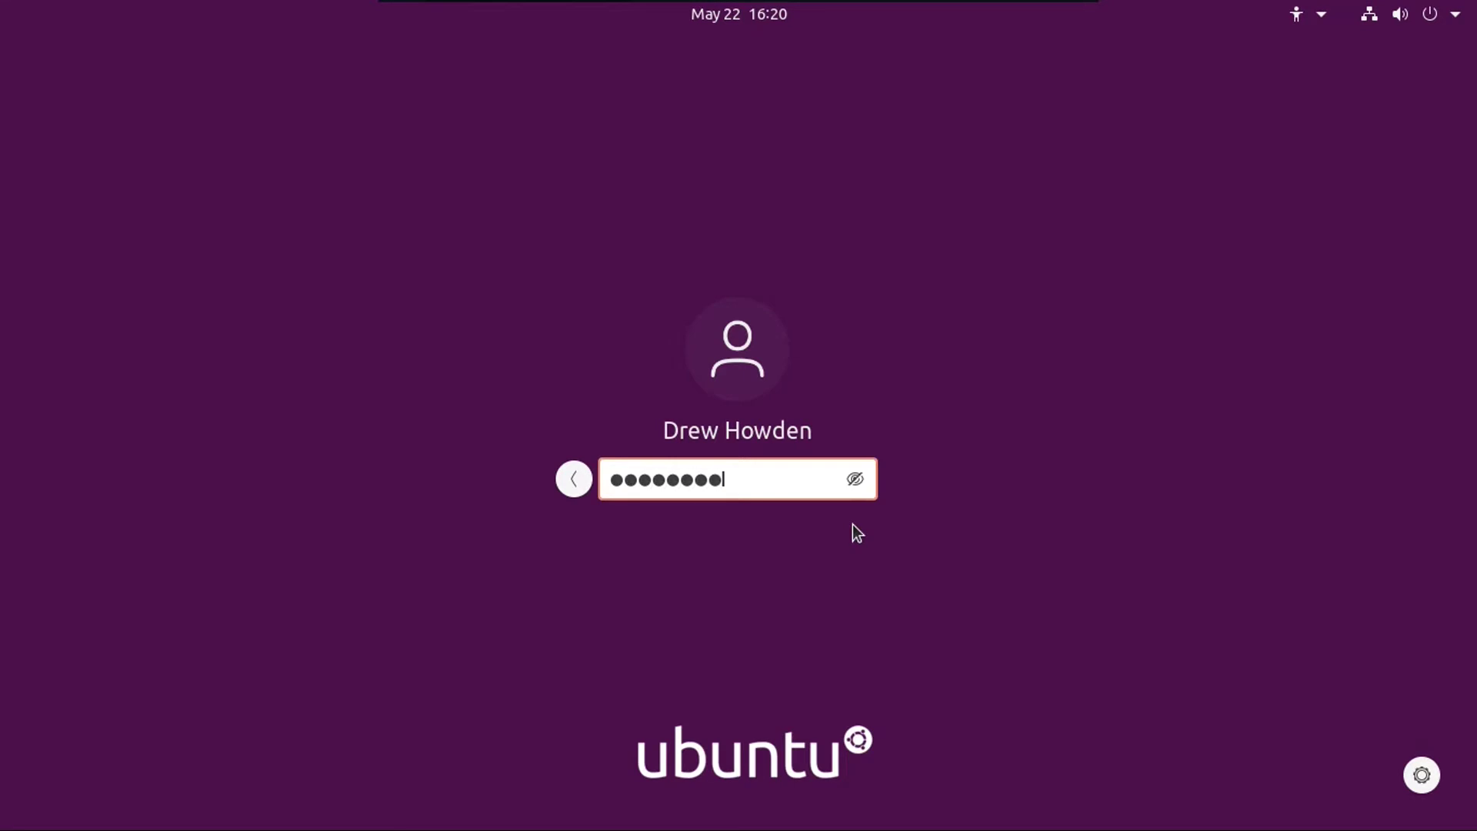
{"action": "left_click", "coordinate": [854, 480]}
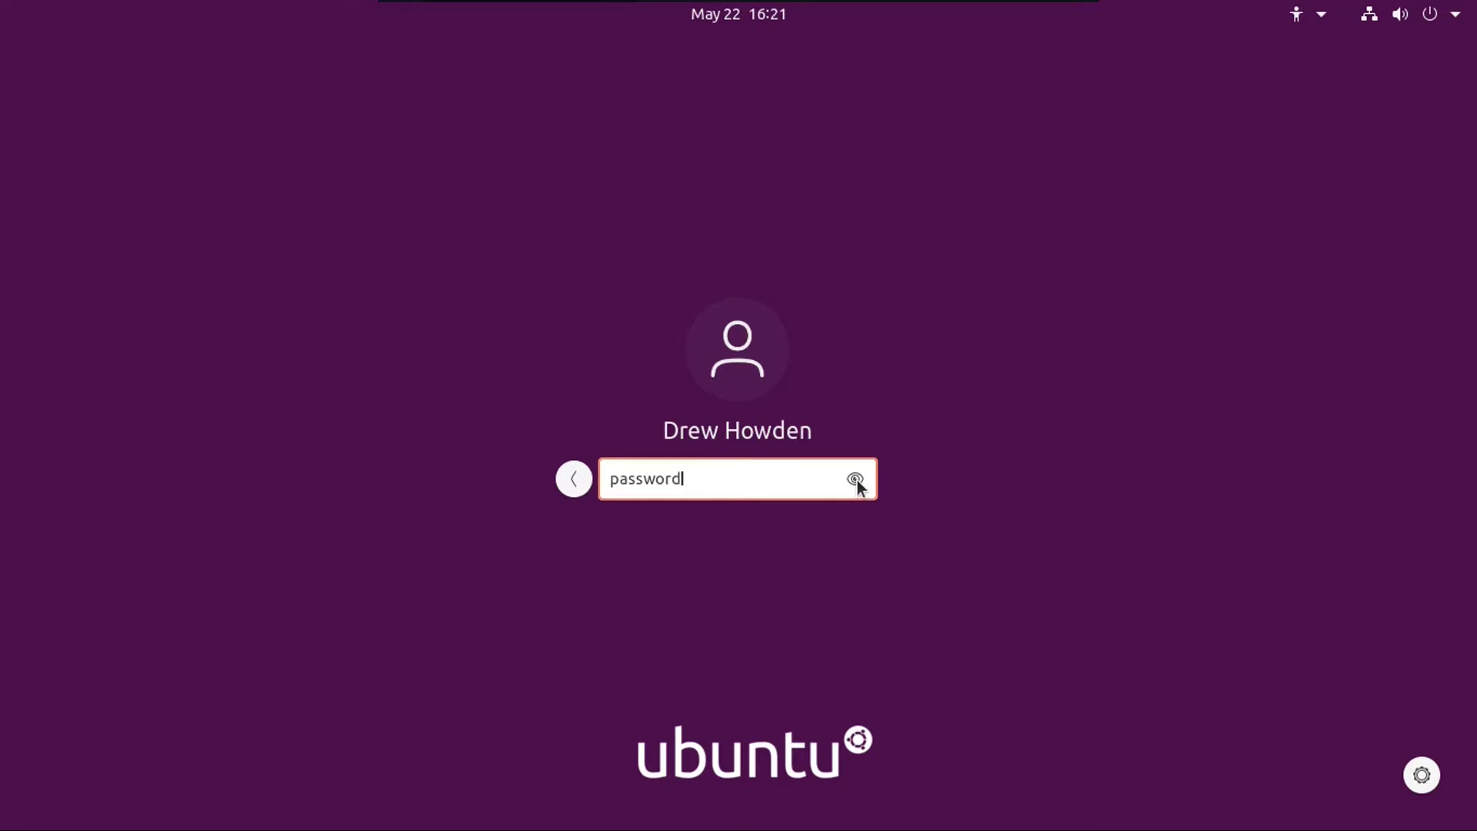
{"action": "left_click", "coordinate": [856, 480]}
{"action": "key", "text": "Return"}
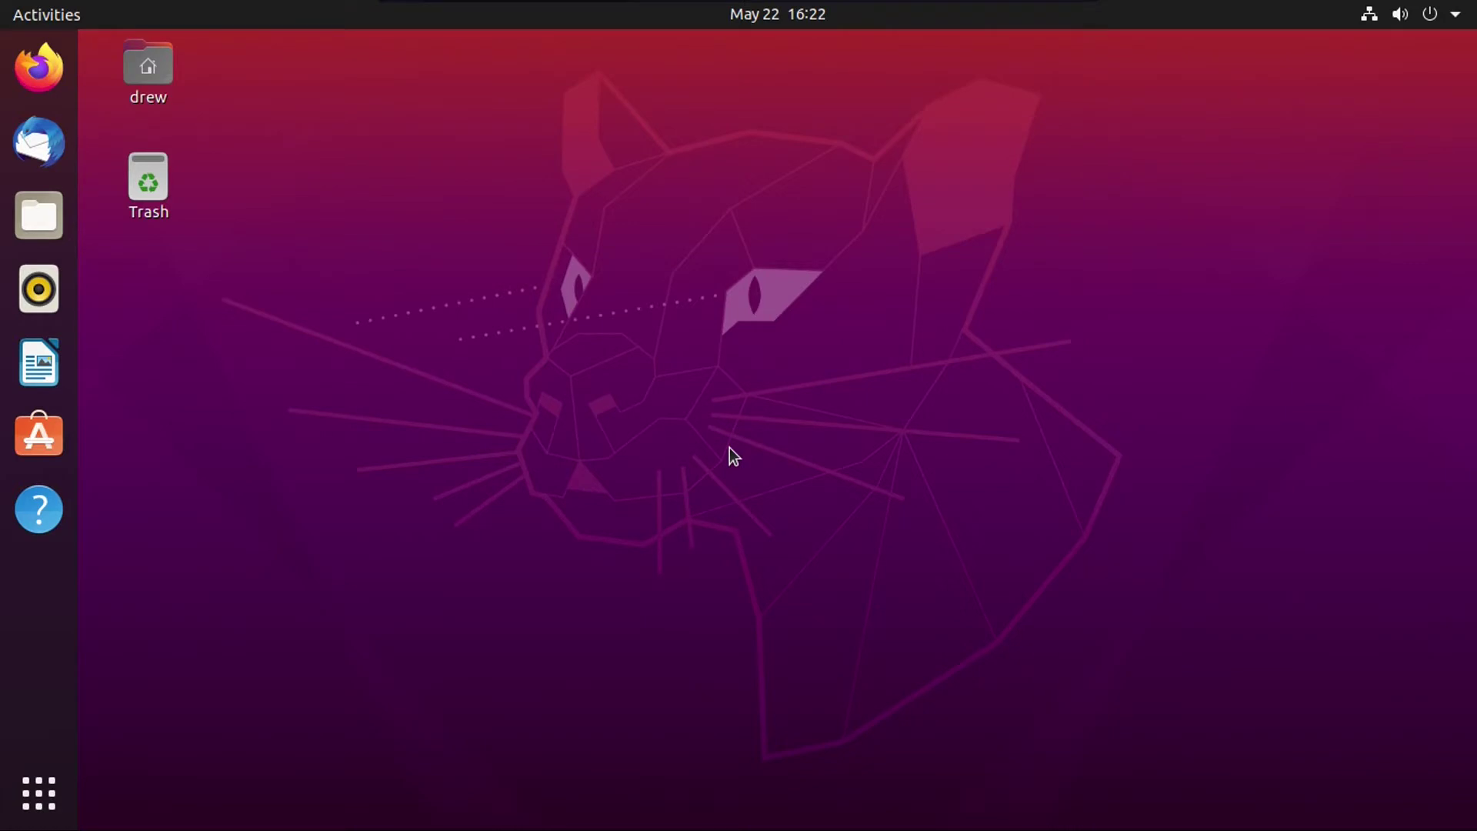
Step: Turn Do Not Disturb on and back off in the notifications panel
{"action": "left_click", "coordinate": [791, 18]}
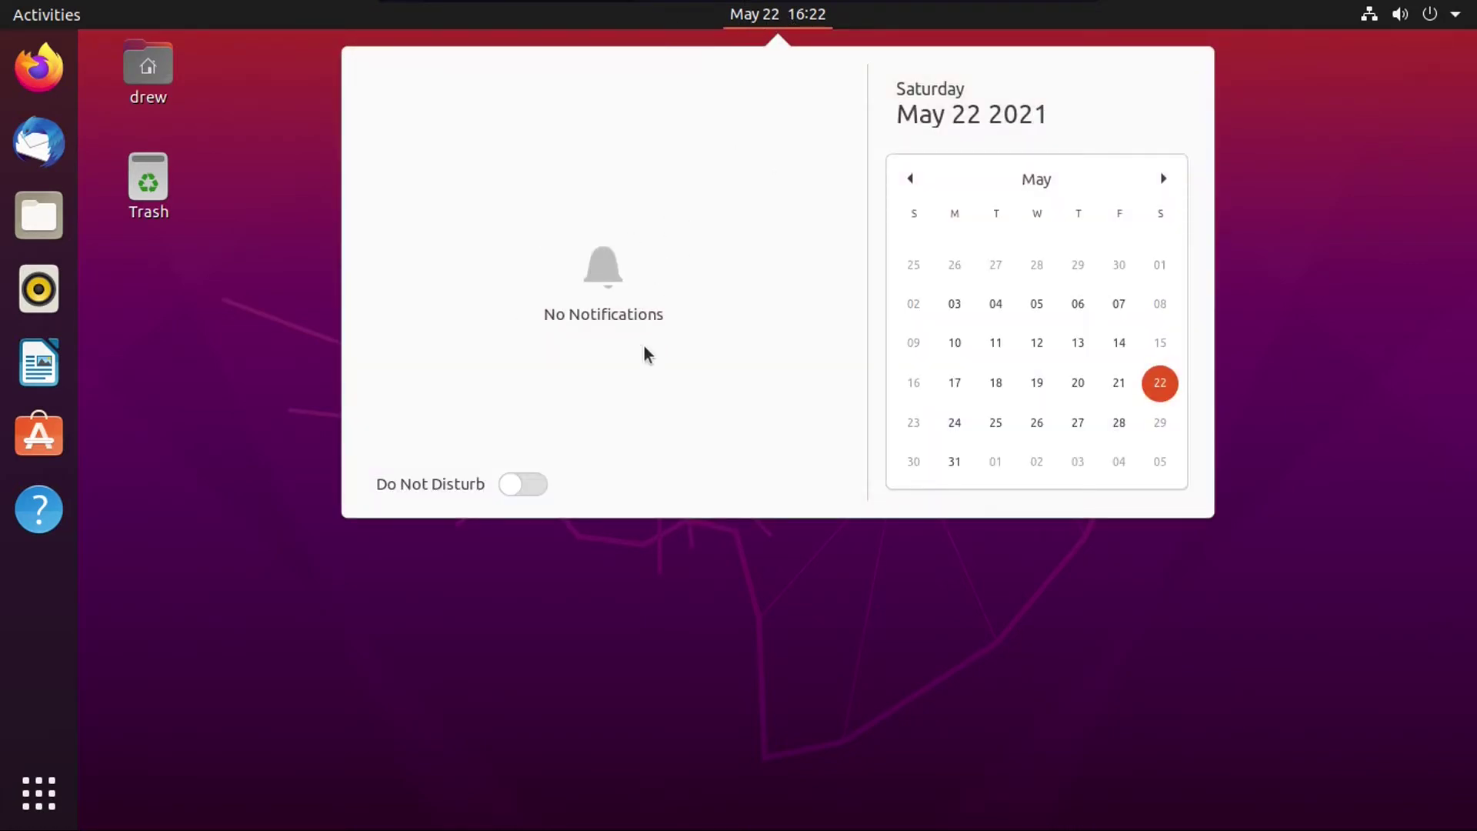
{"action": "left_click", "coordinate": [519, 486]}
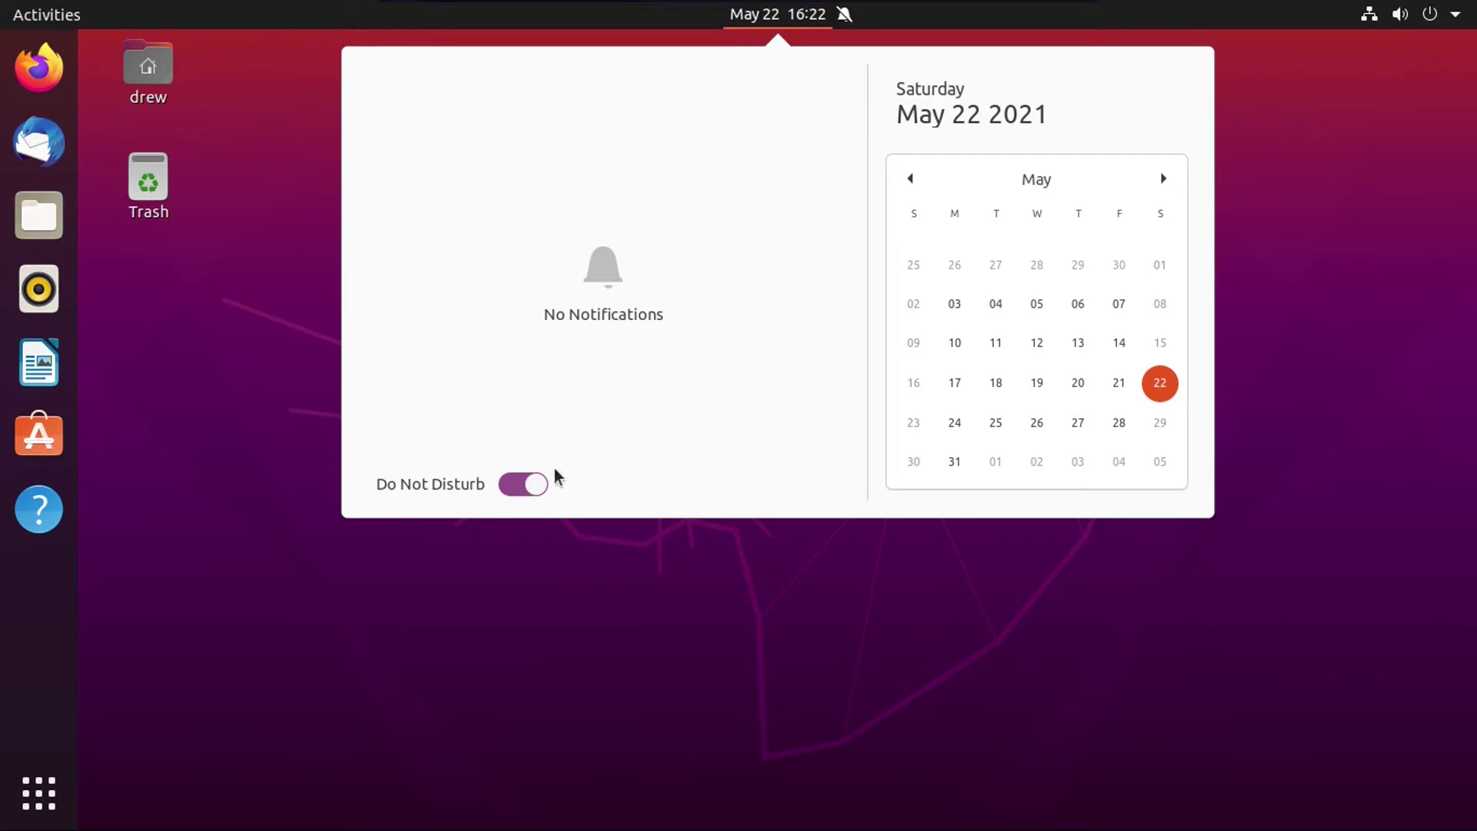
{"action": "left_click", "coordinate": [530, 482]}
Step: Expand the wired connection and Bluetooth options in turn from the system menu
{"action": "left_click", "coordinate": [1394, 17]}
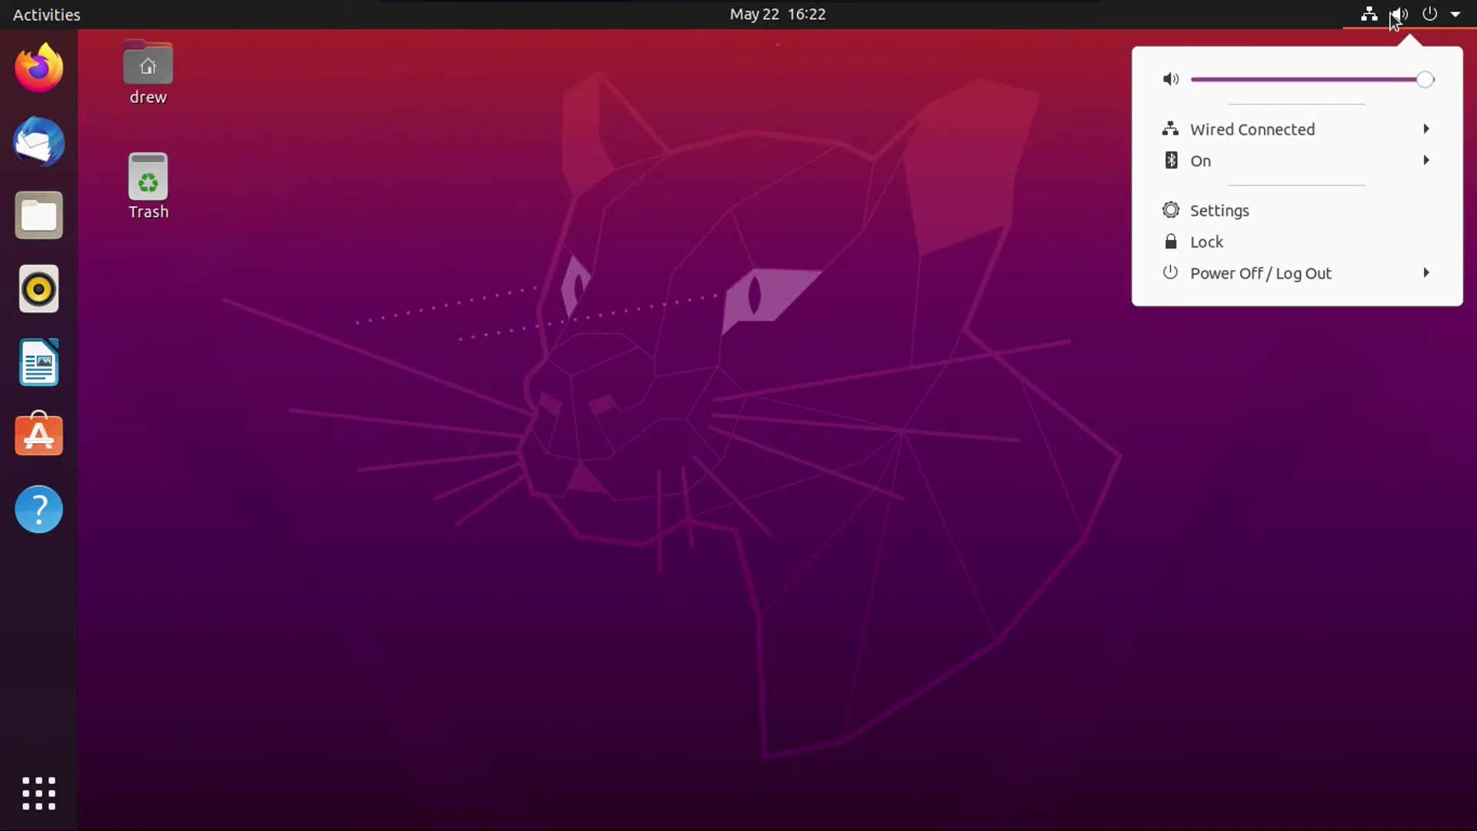
{"action": "left_click", "coordinate": [1256, 130]}
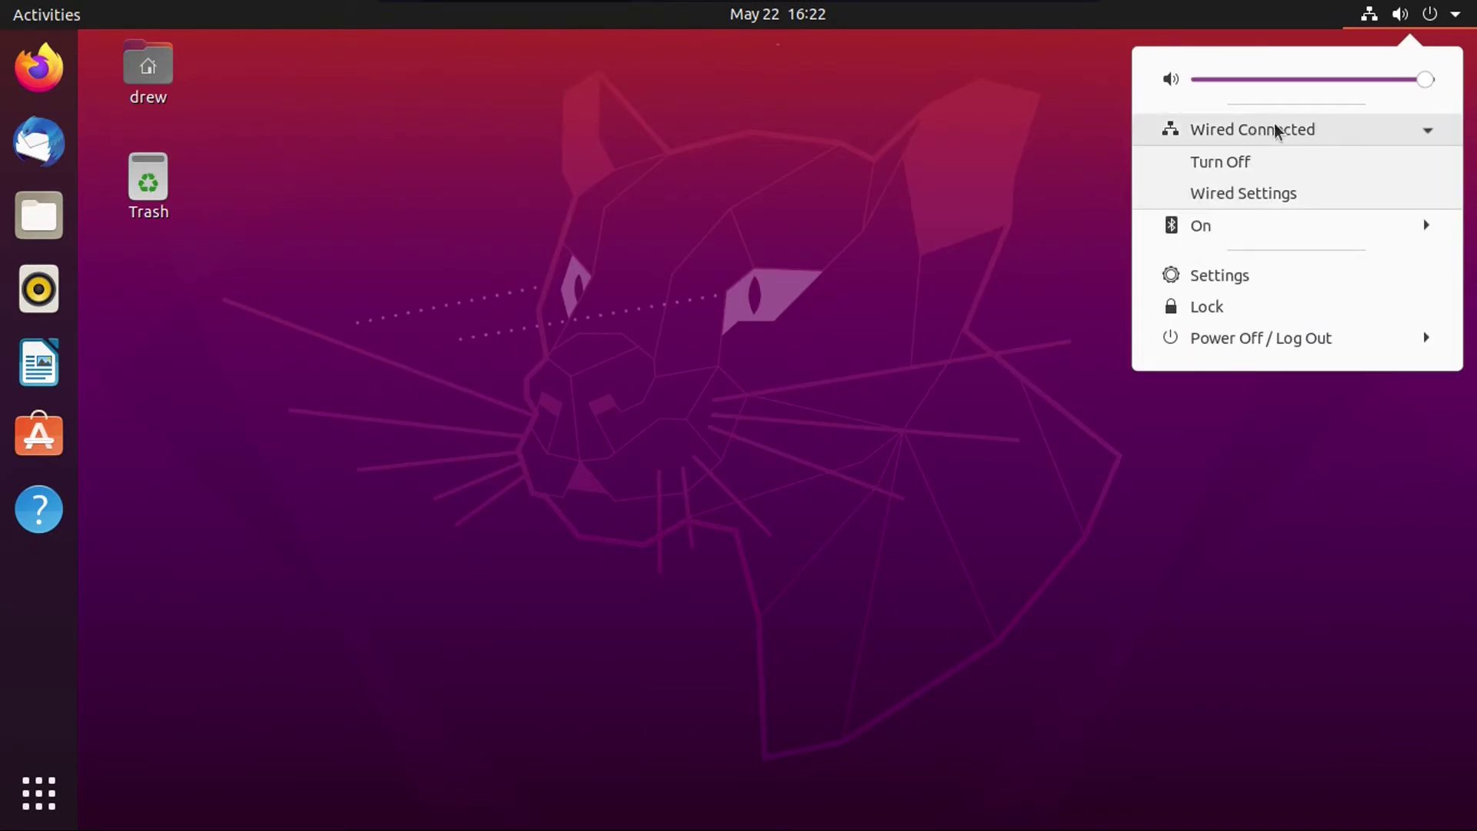
{"action": "left_click", "coordinate": [1269, 226]}
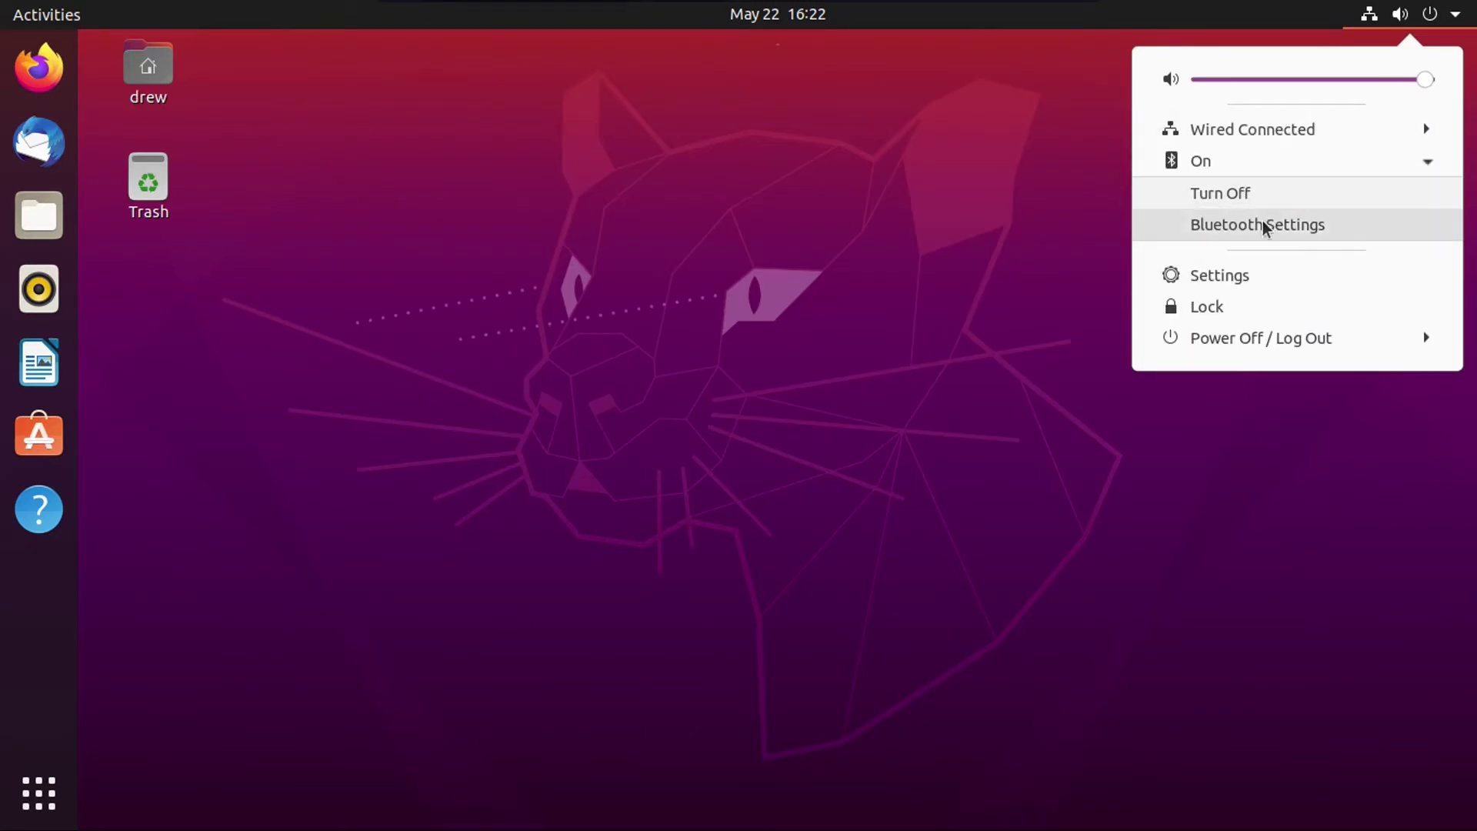
{"action": "left_click", "coordinate": [1208, 130]}
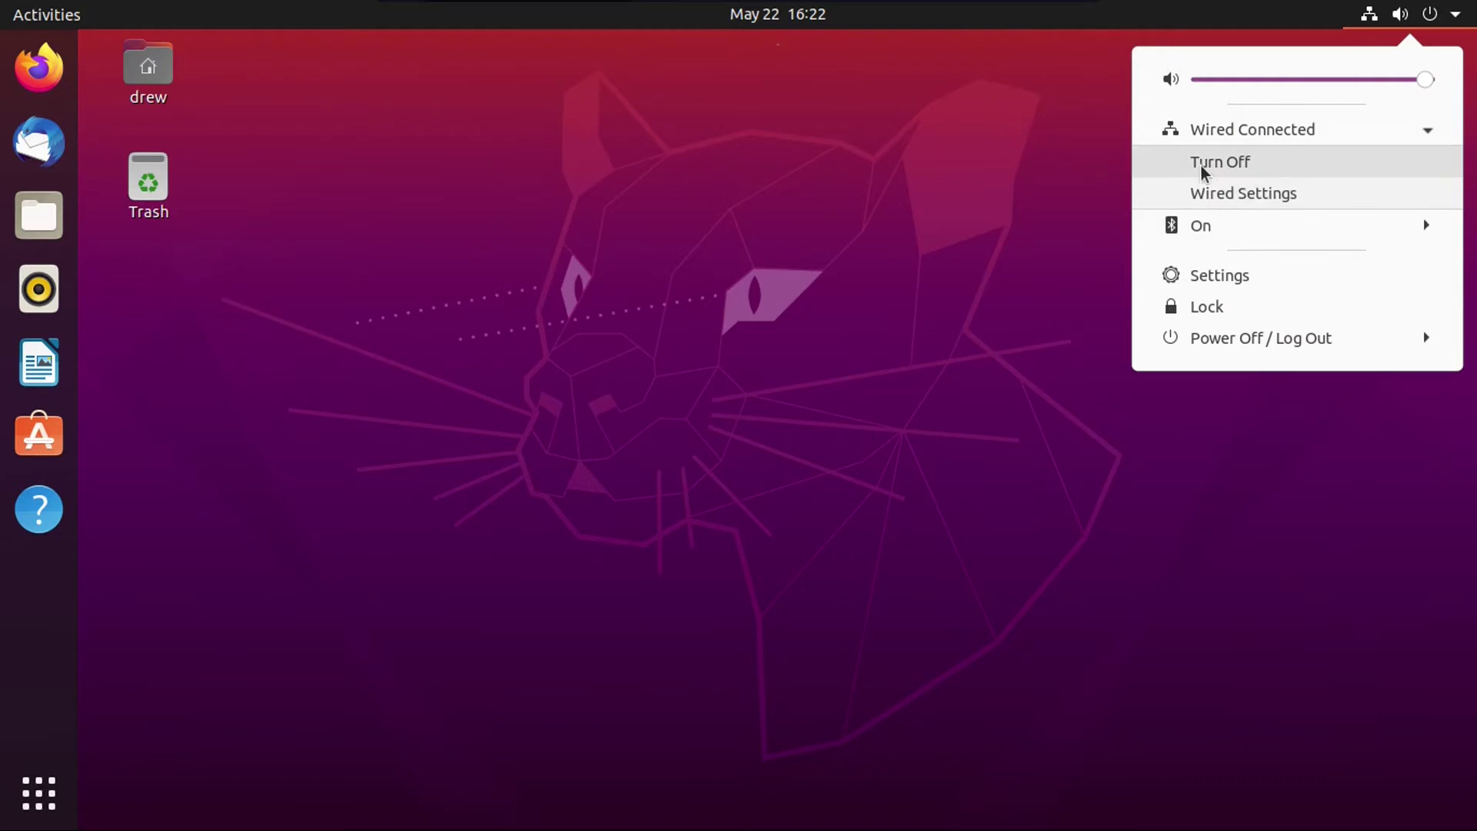
{"action": "left_click", "coordinate": [1240, 223]}
{"action": "left_click", "coordinate": [1253, 130]}
{"action": "left_click", "coordinate": [1205, 225]}
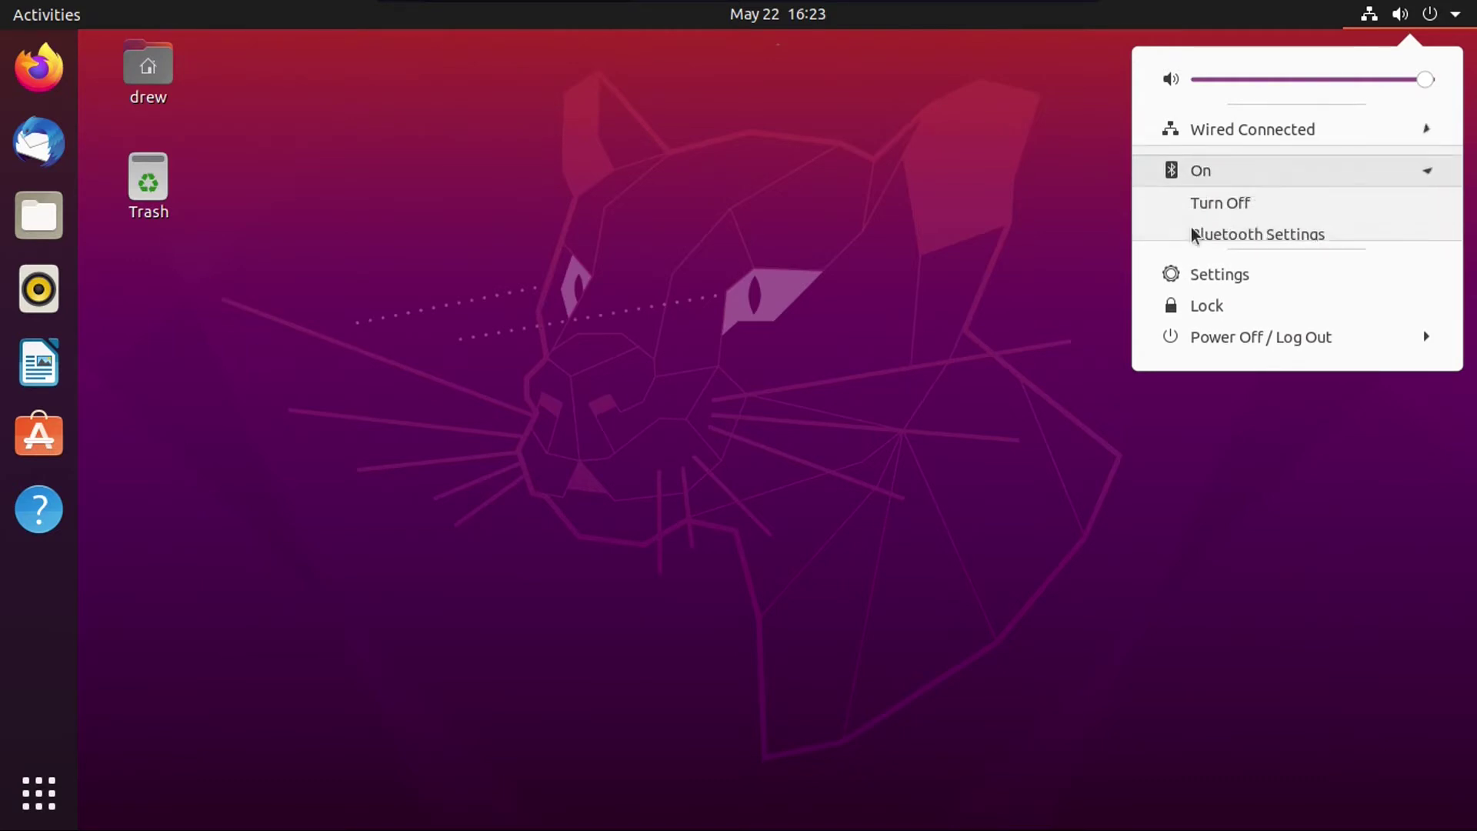
Step: Collapse the Bluetooth and wired options, then open Settings on the Network page
{"action": "left_click", "coordinate": [1231, 161]}
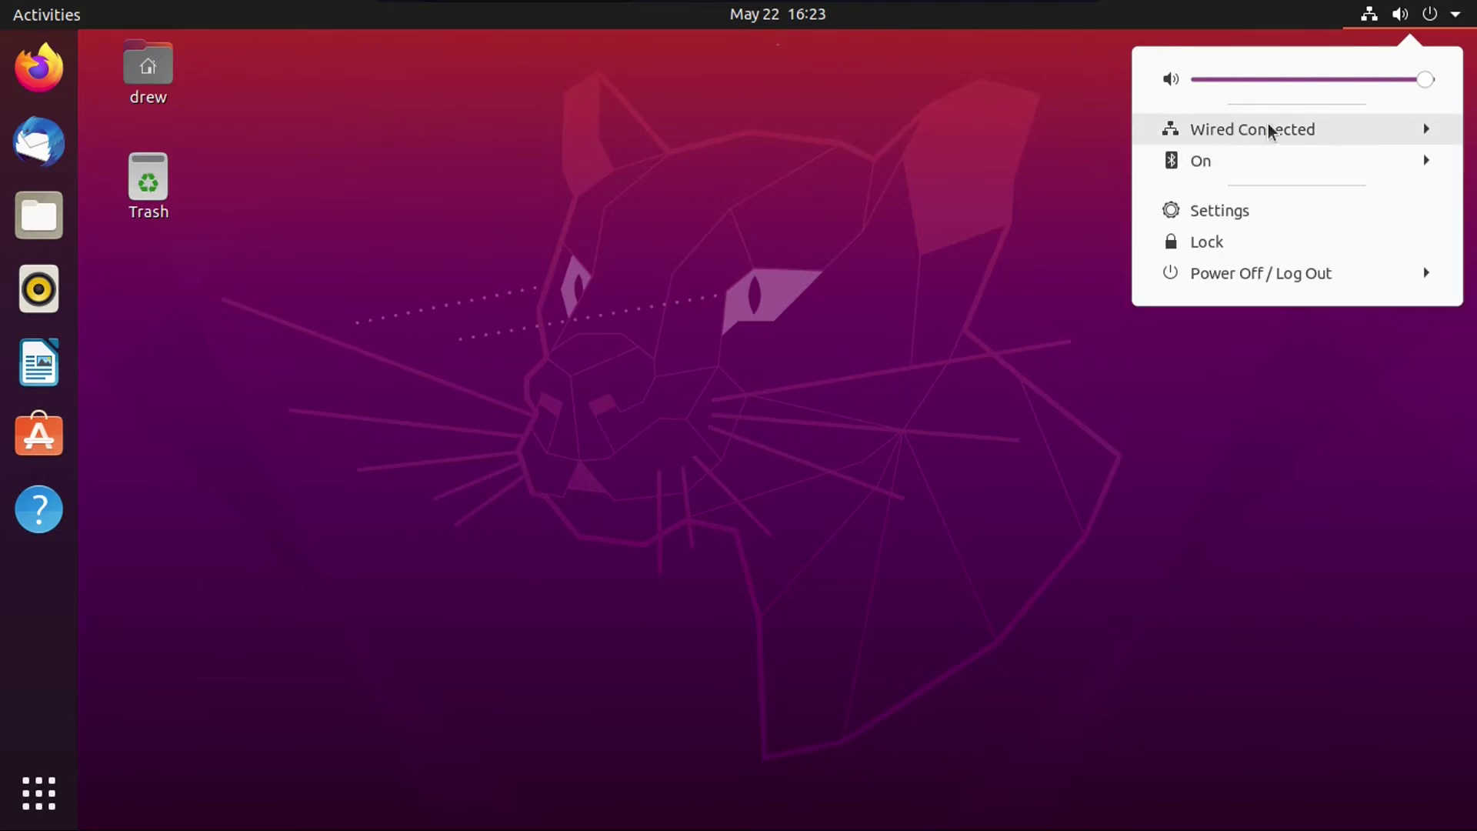
{"action": "left_click", "coordinate": [1289, 133]}
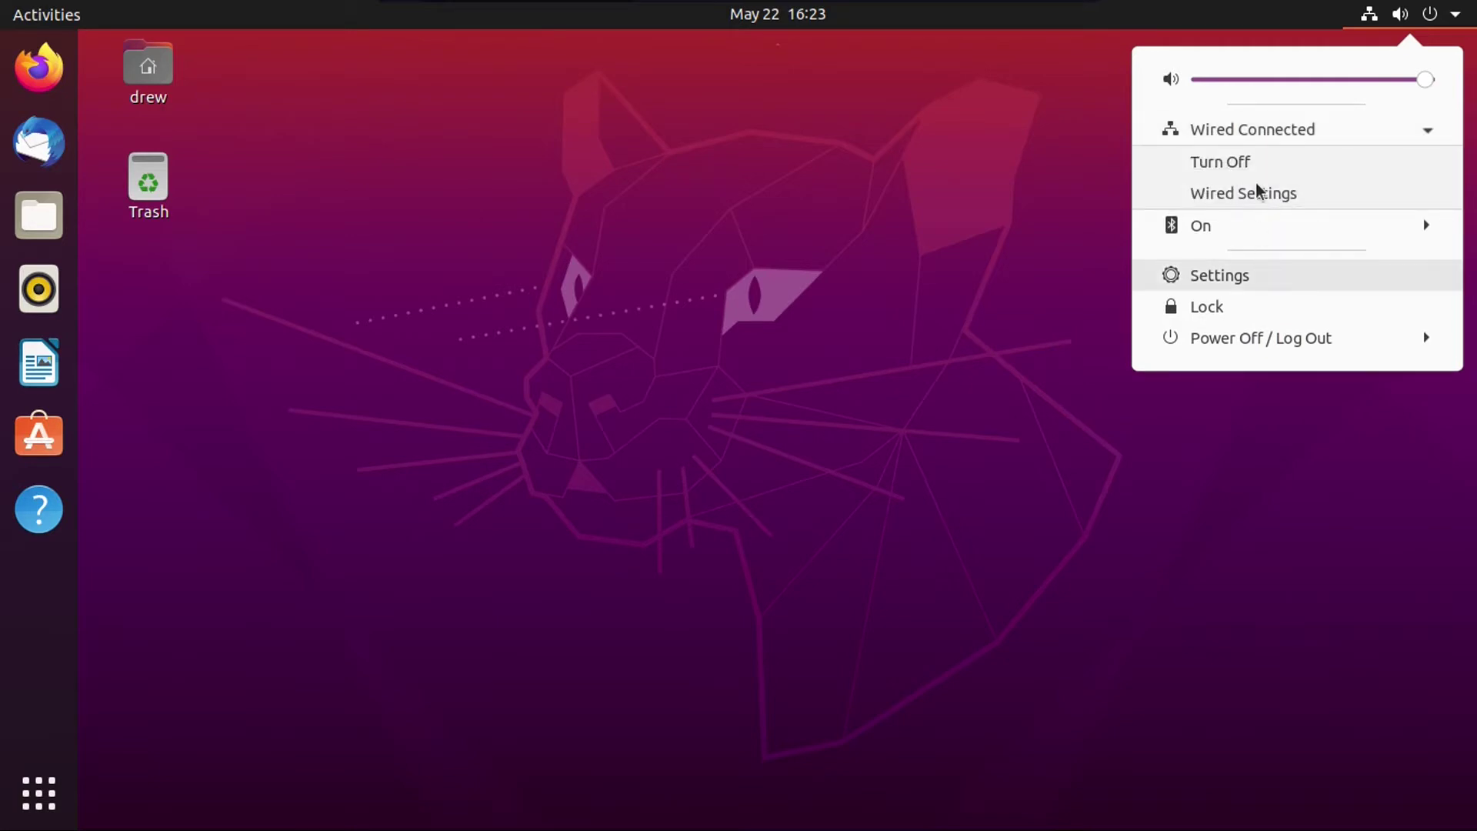
{"action": "left_click", "coordinate": [1262, 141]}
{"action": "left_click", "coordinate": [1250, 141]}
{"action": "left_click", "coordinate": [1224, 134]}
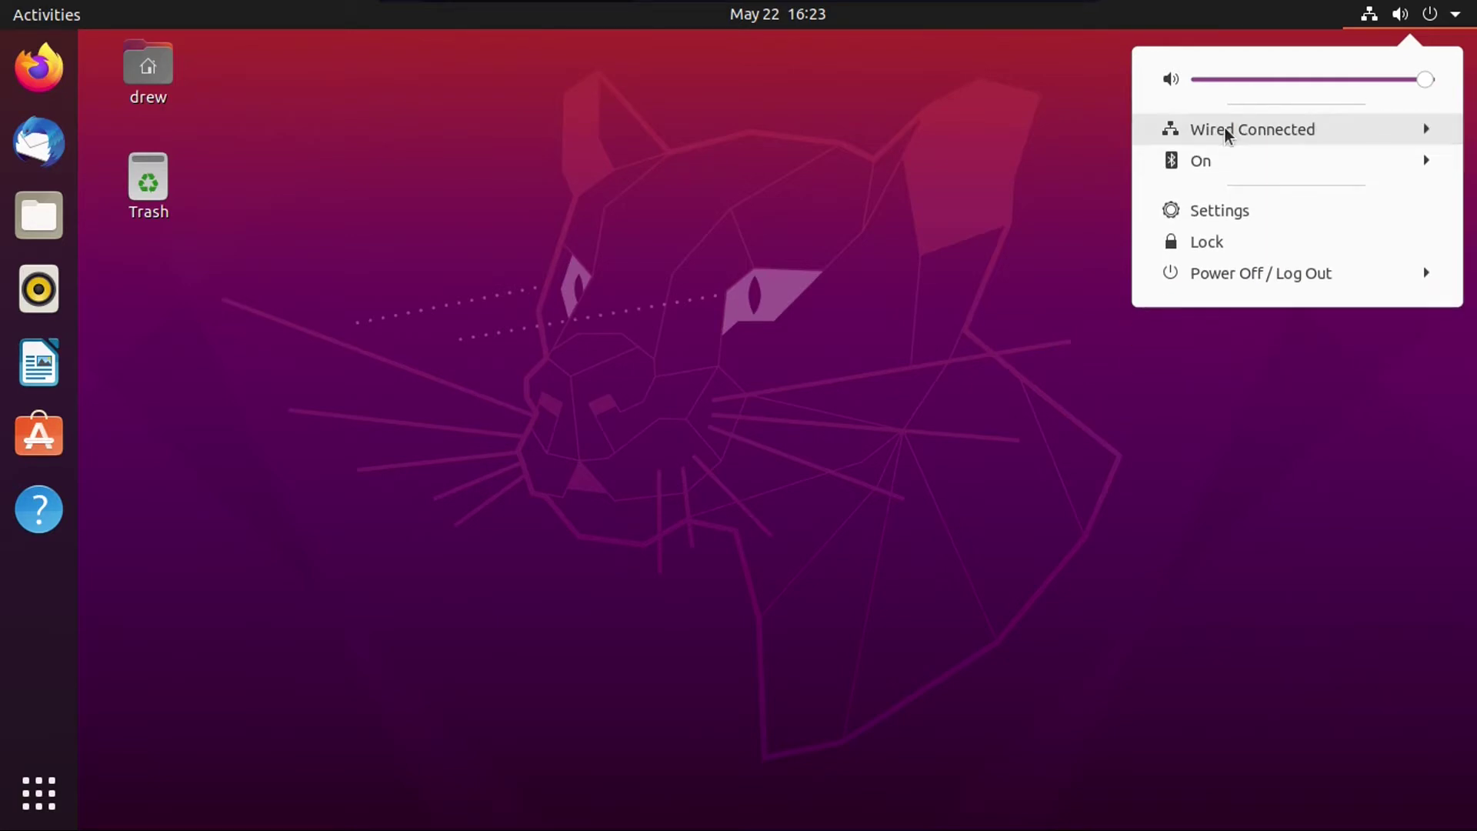
{"action": "left_click", "coordinate": [1244, 214]}
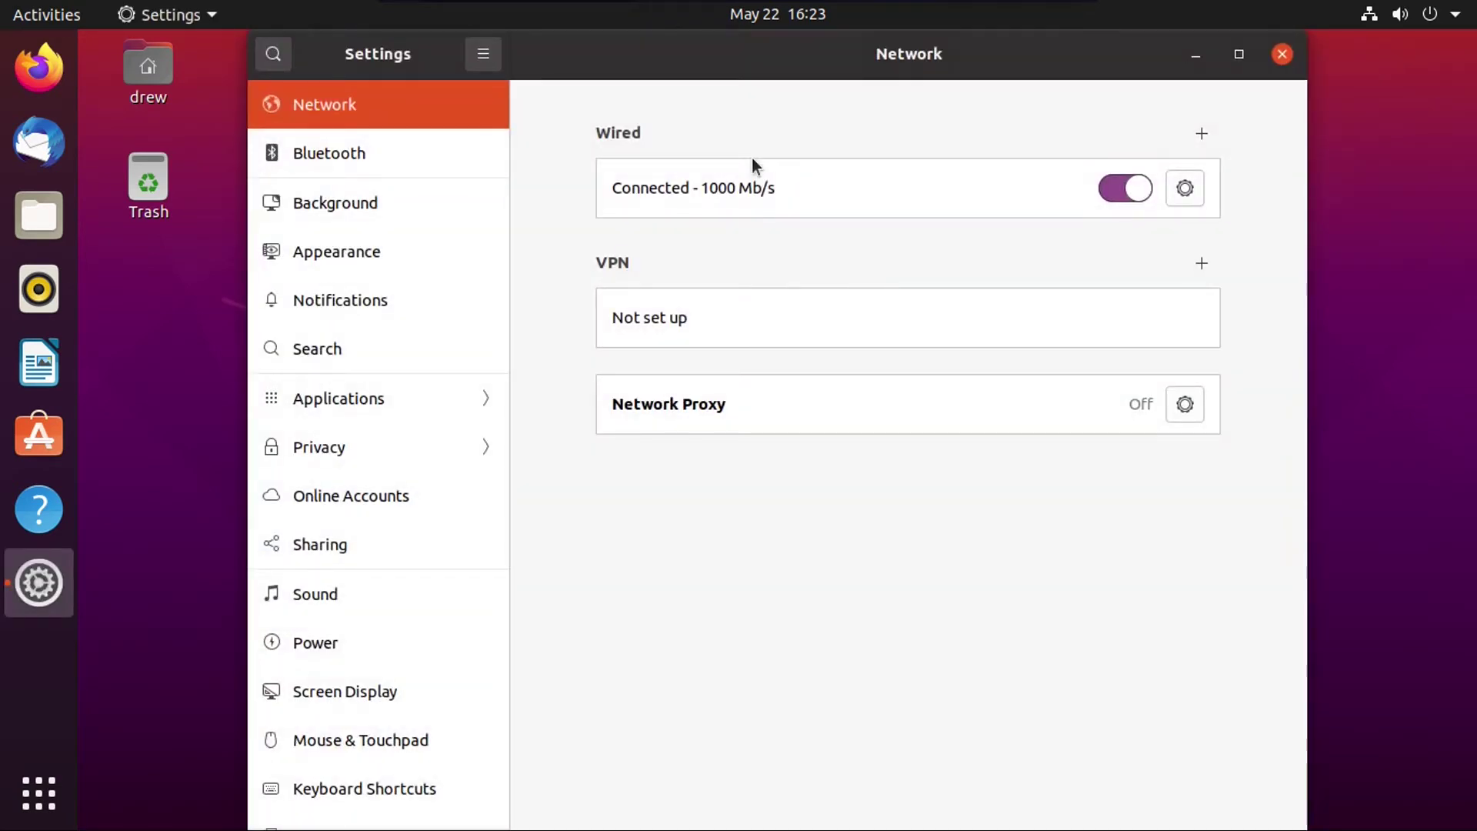
Step: Lock the screen from the system menu and lift it to the password prompt
{"action": "left_click", "coordinate": [1429, 14]}
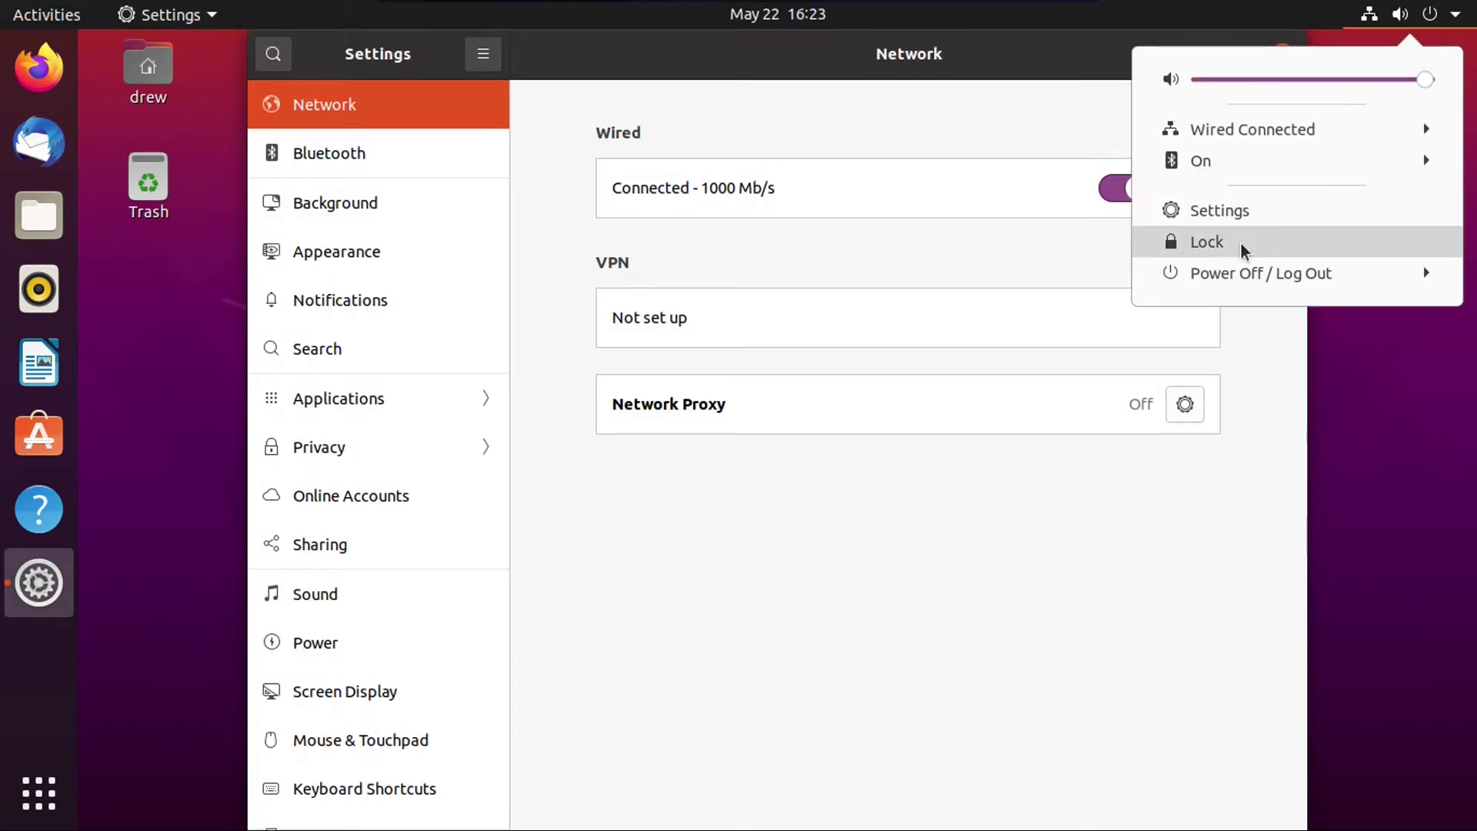
{"action": "left_click", "coordinate": [1240, 243]}
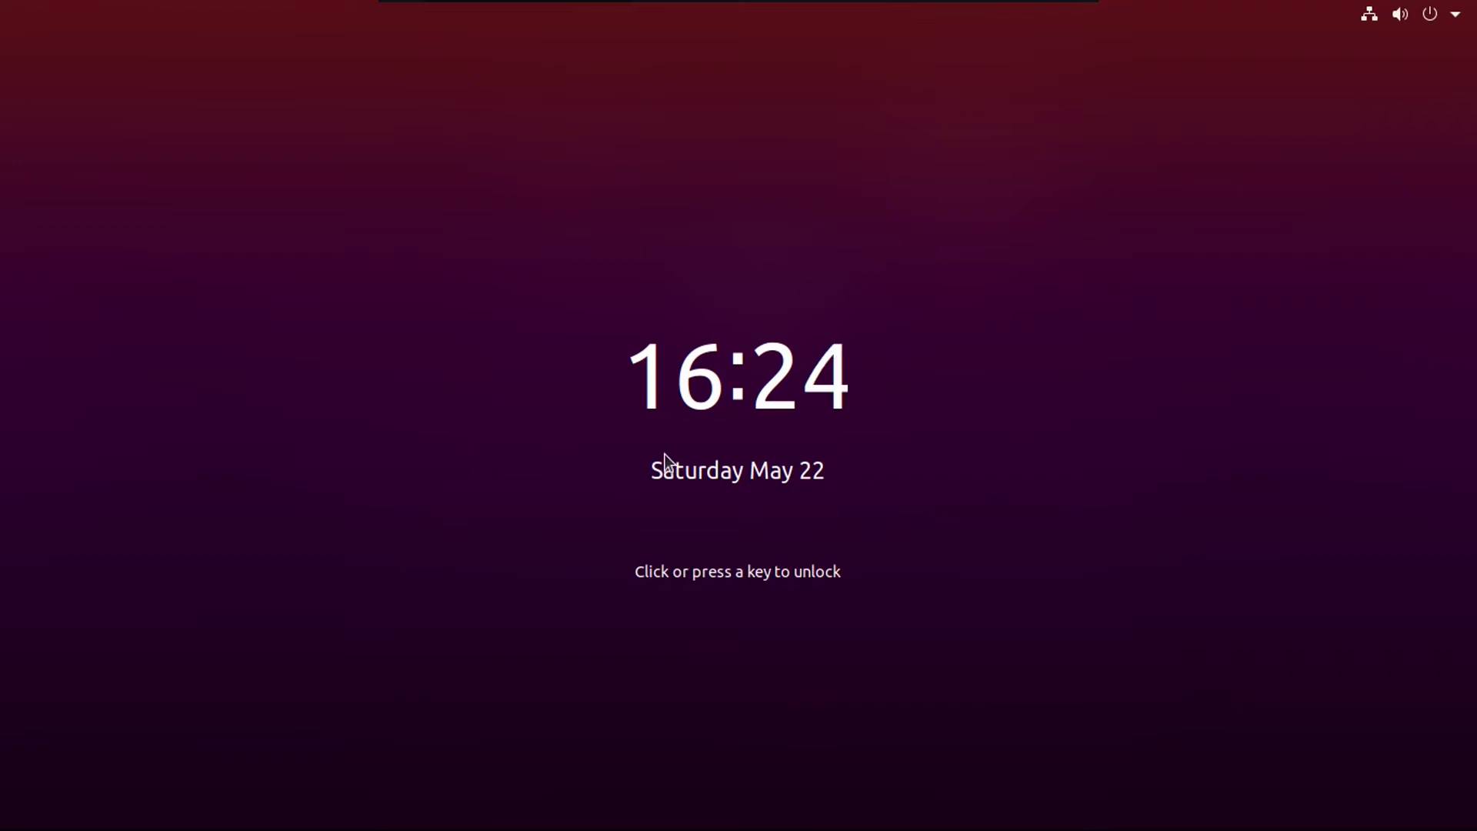
{"action": "left_click", "coordinate": [825, 334]}
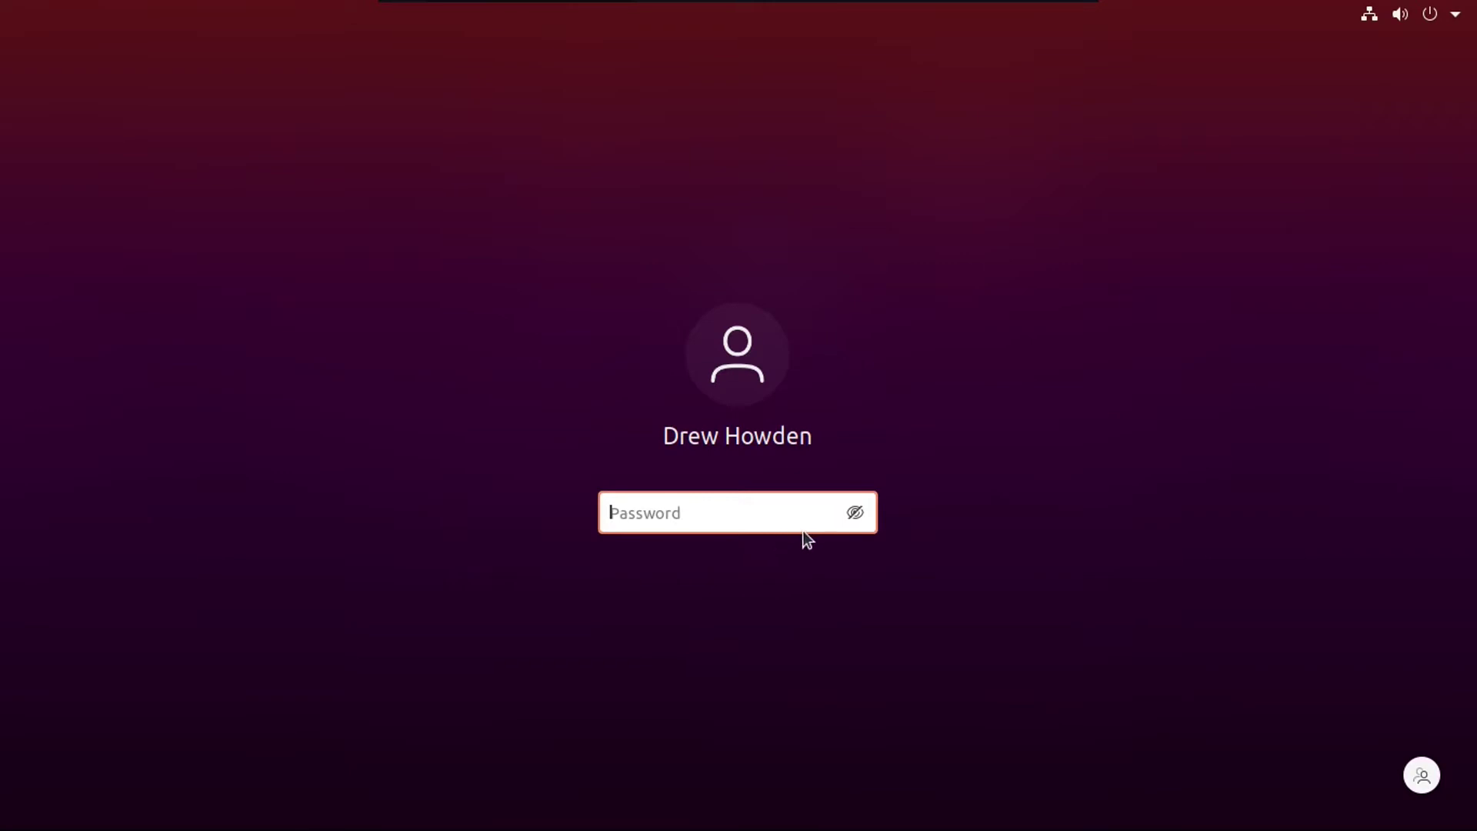
Step: Try the switch-user login, selecting the account and submitting its password
{"action": "left_click", "coordinate": [1424, 776]}
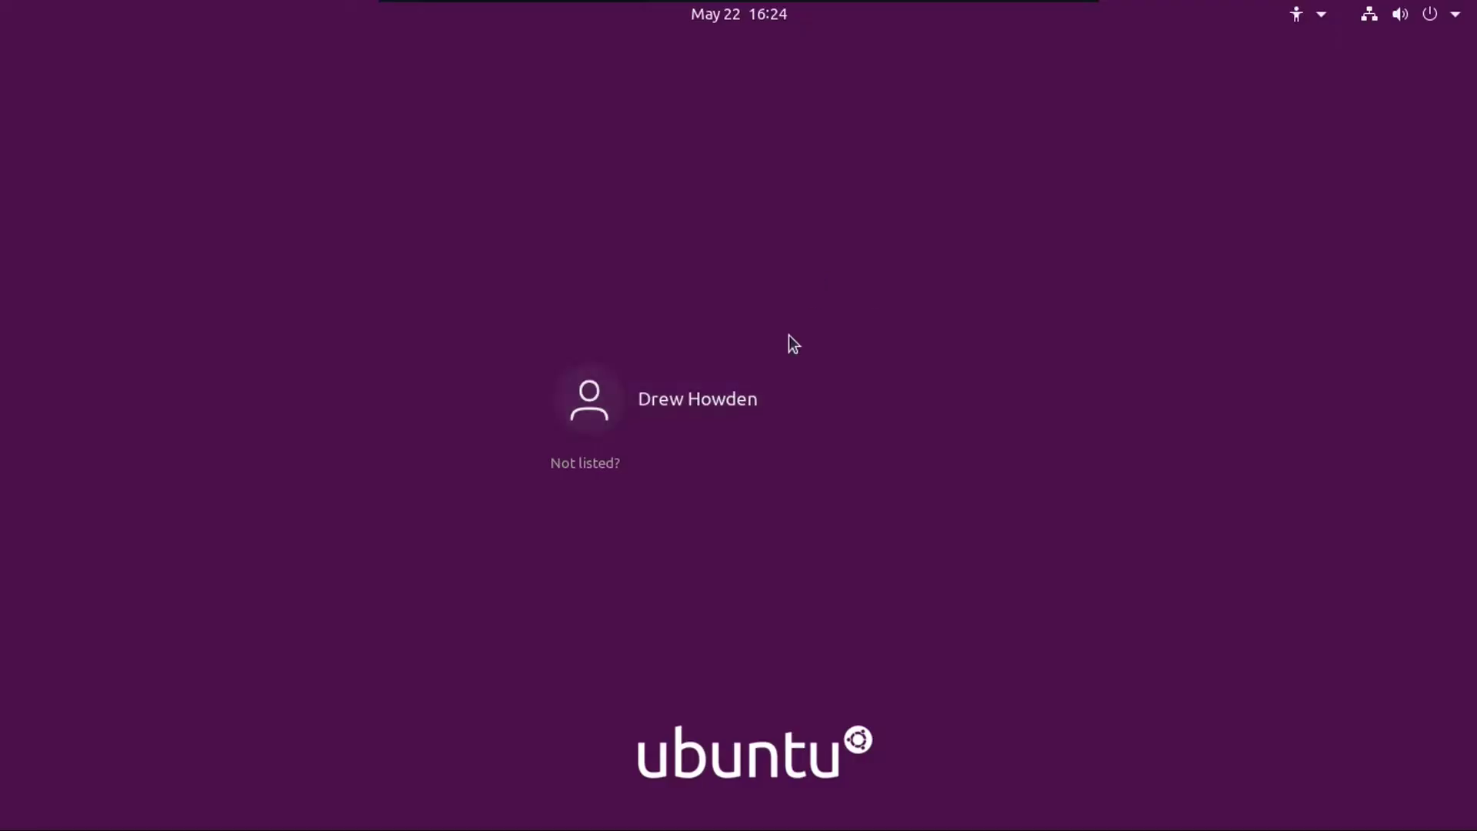
{"action": "left_click", "coordinate": [812, 381]}
{"action": "key", "text": "Escape"}
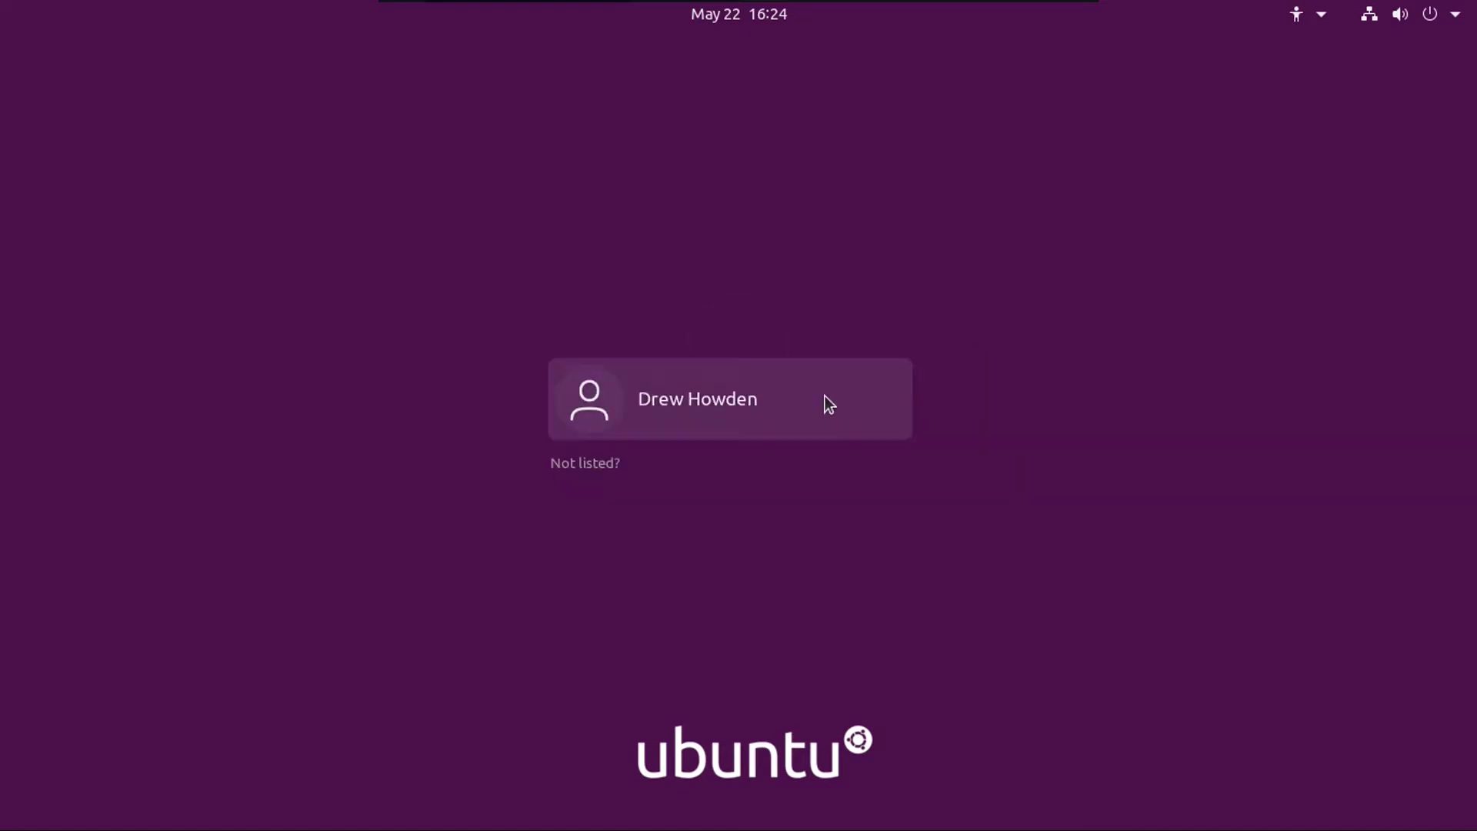
{"action": "left_click", "coordinate": [906, 406]}
{"action": "type", "text": "****"}
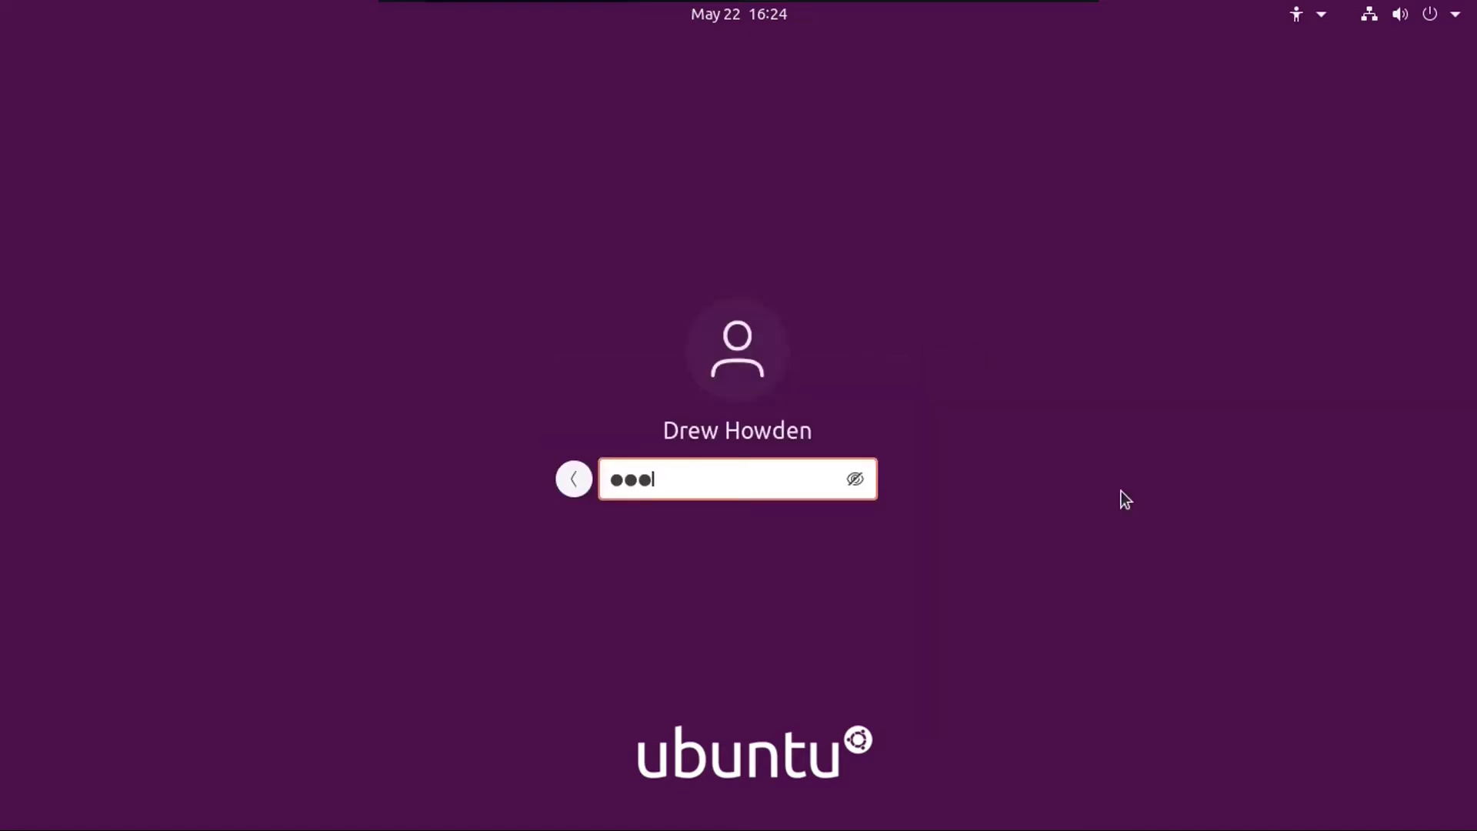
{"action": "key", "text": "Return"}
Step: Expand and collapse Power Off / Log Out in the lock screen's system menu
{"action": "left_click", "coordinate": [1429, 13]}
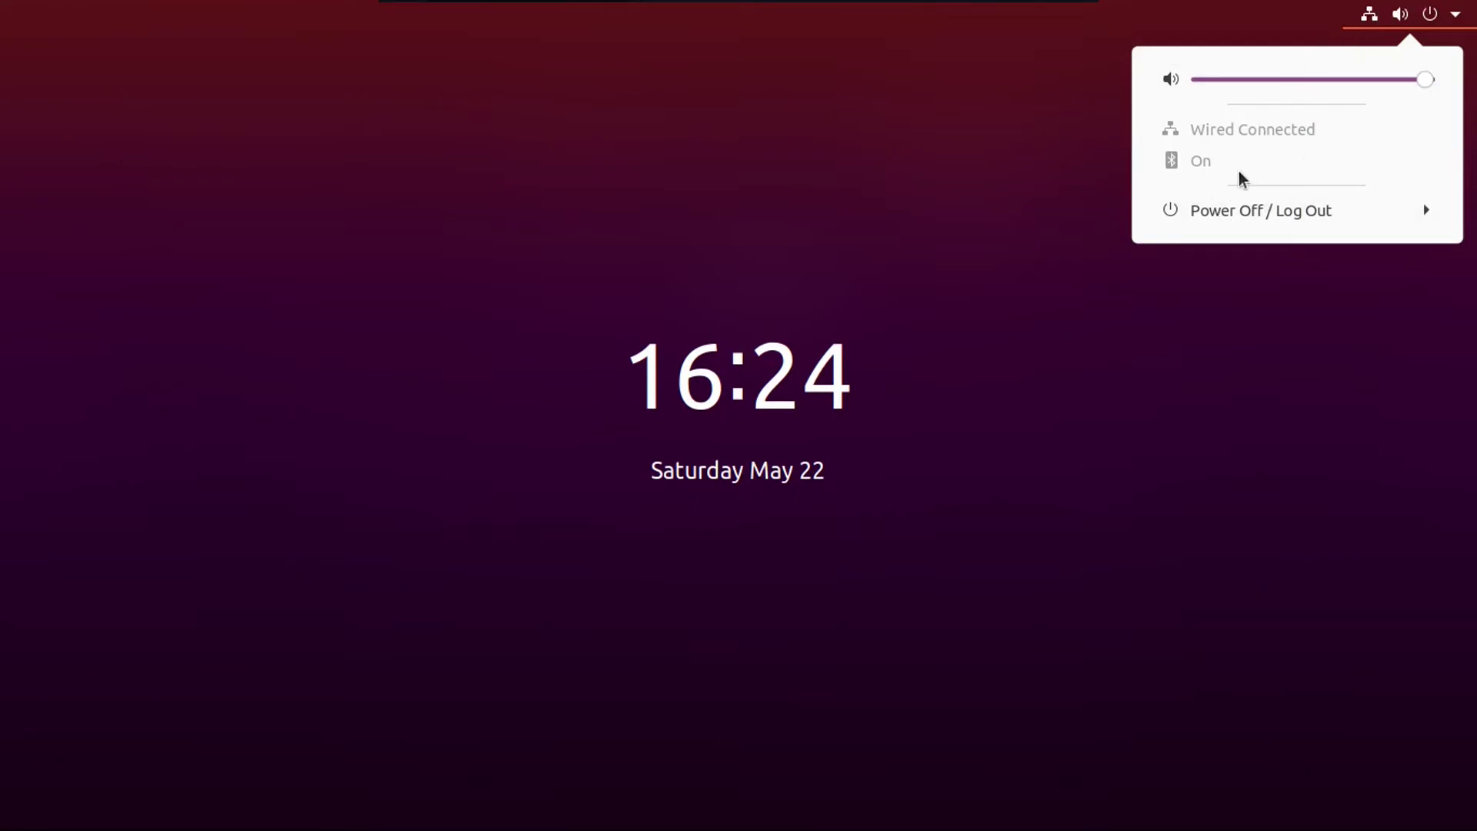
{"action": "left_click", "coordinate": [1254, 212]}
{"action": "left_click", "coordinate": [1230, 214]}
{"action": "left_click", "coordinate": [1193, 214]}
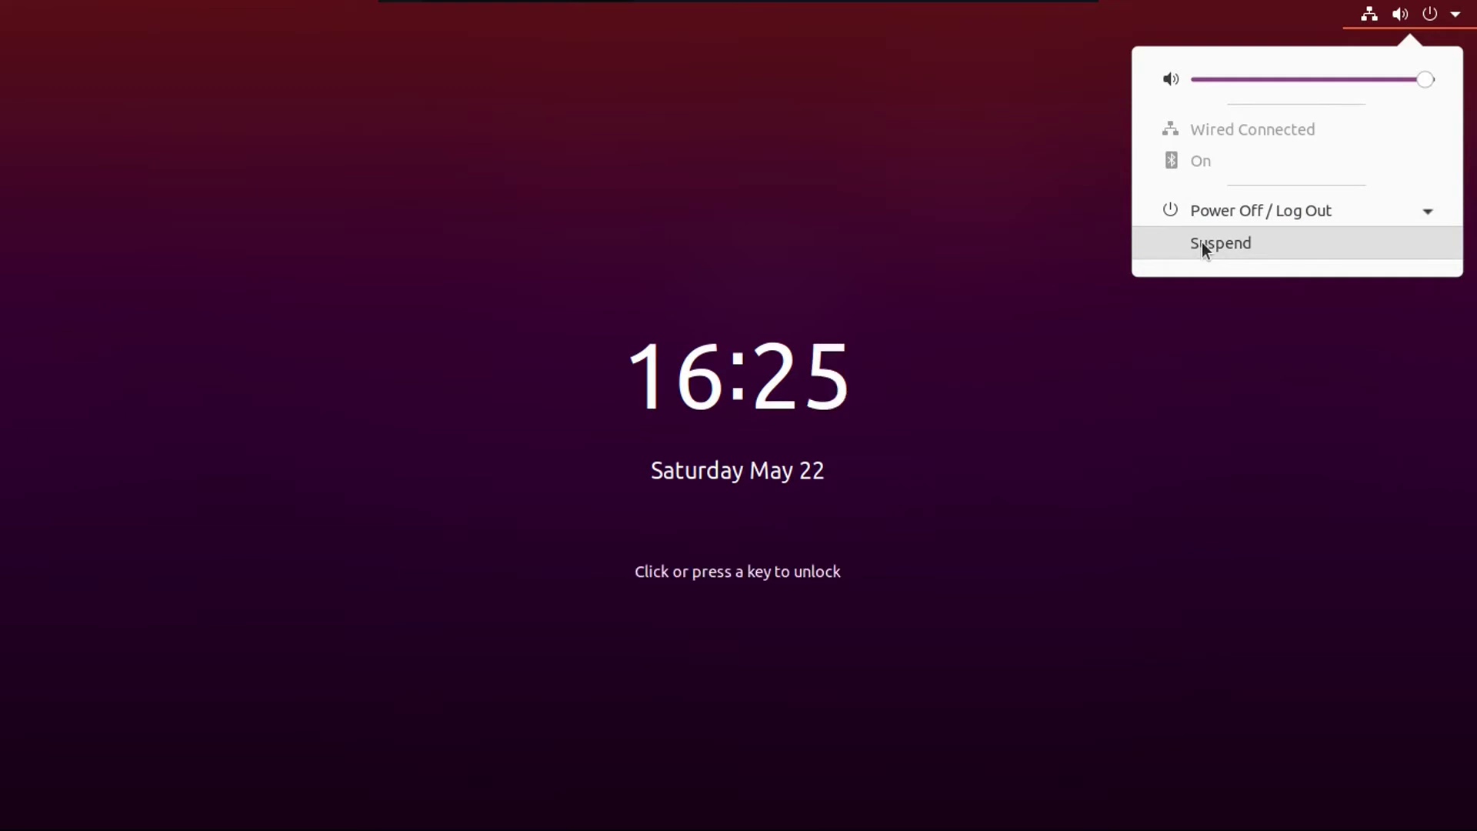
{"action": "left_click", "coordinate": [1202, 242]}
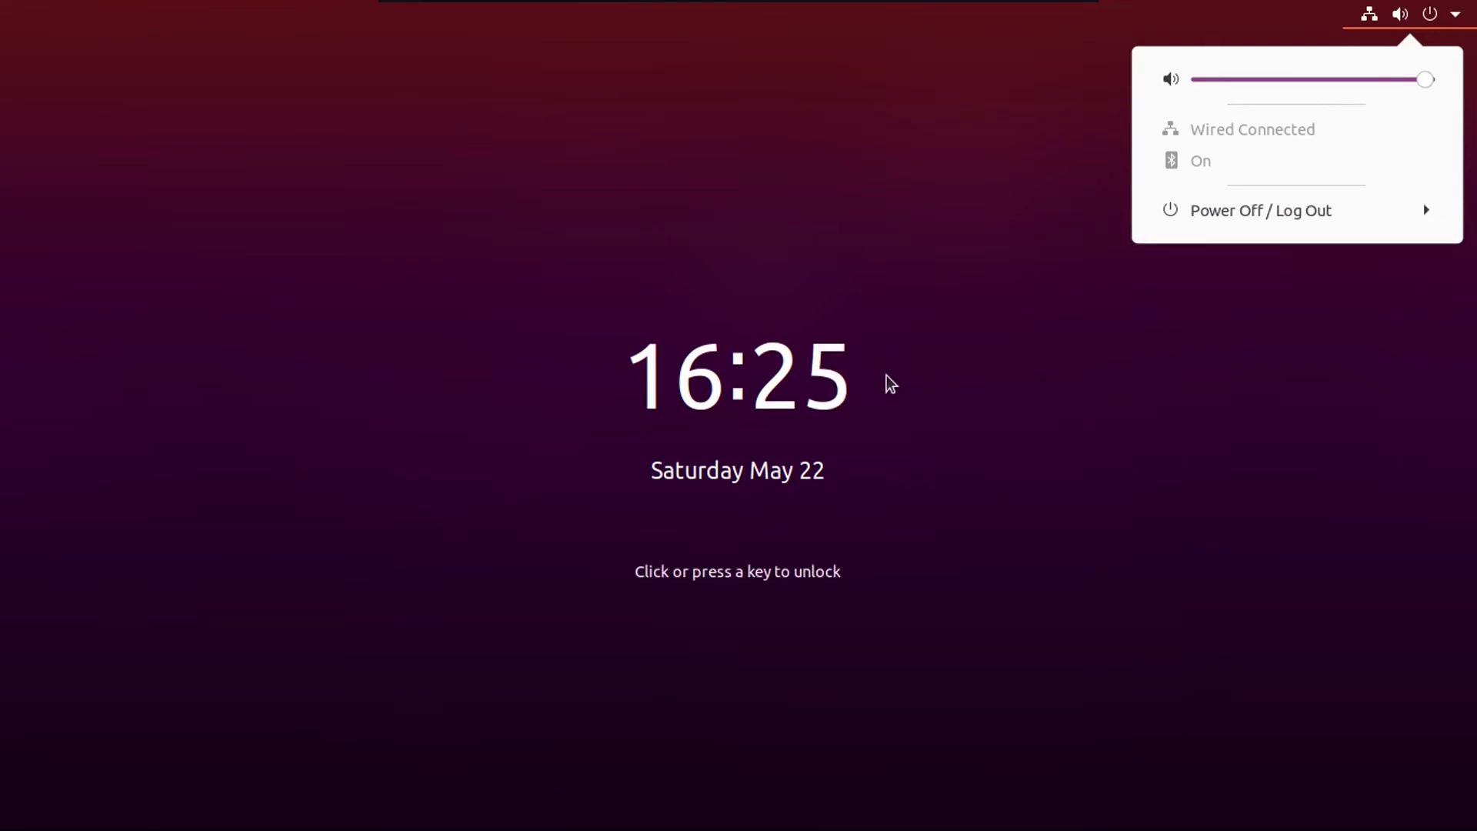
Step: Unlock with the password, start Log Out from the system menu, then cancel it
{"action": "type", "text": "*********"}
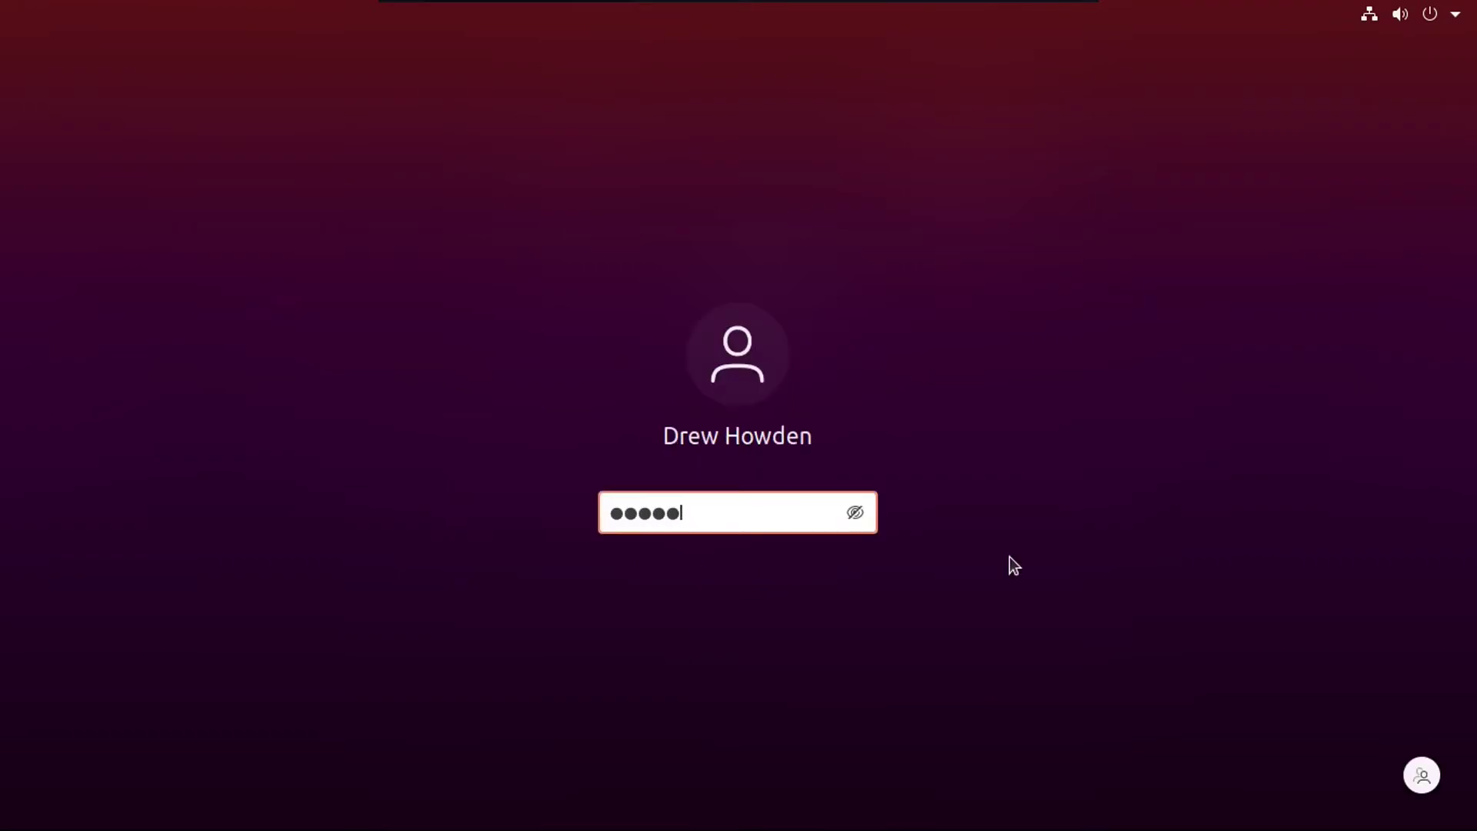
{"action": "key", "text": "Return"}
{"action": "left_click", "coordinate": [1429, 14]}
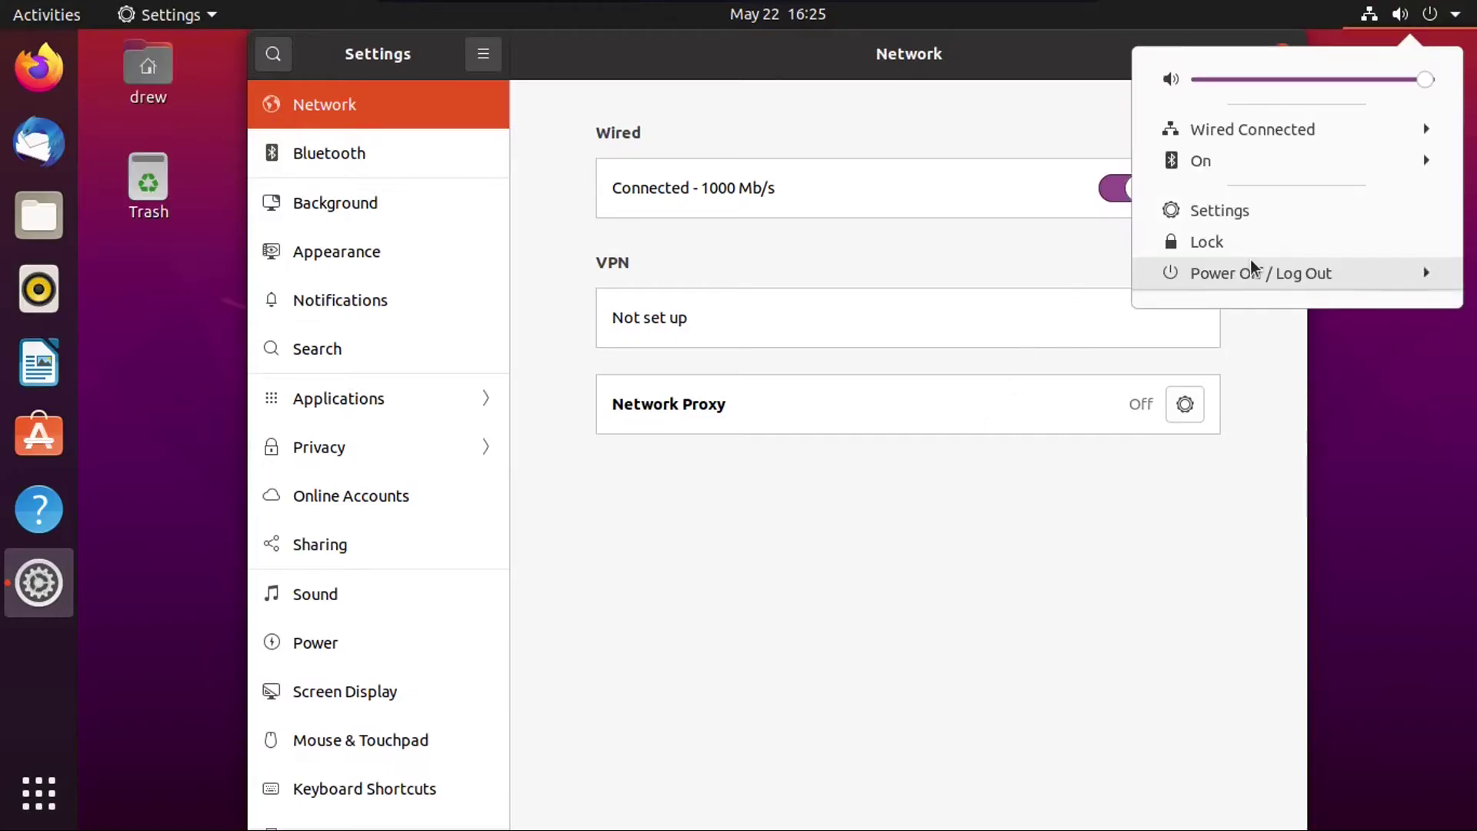
{"action": "left_click", "coordinate": [1200, 273]}
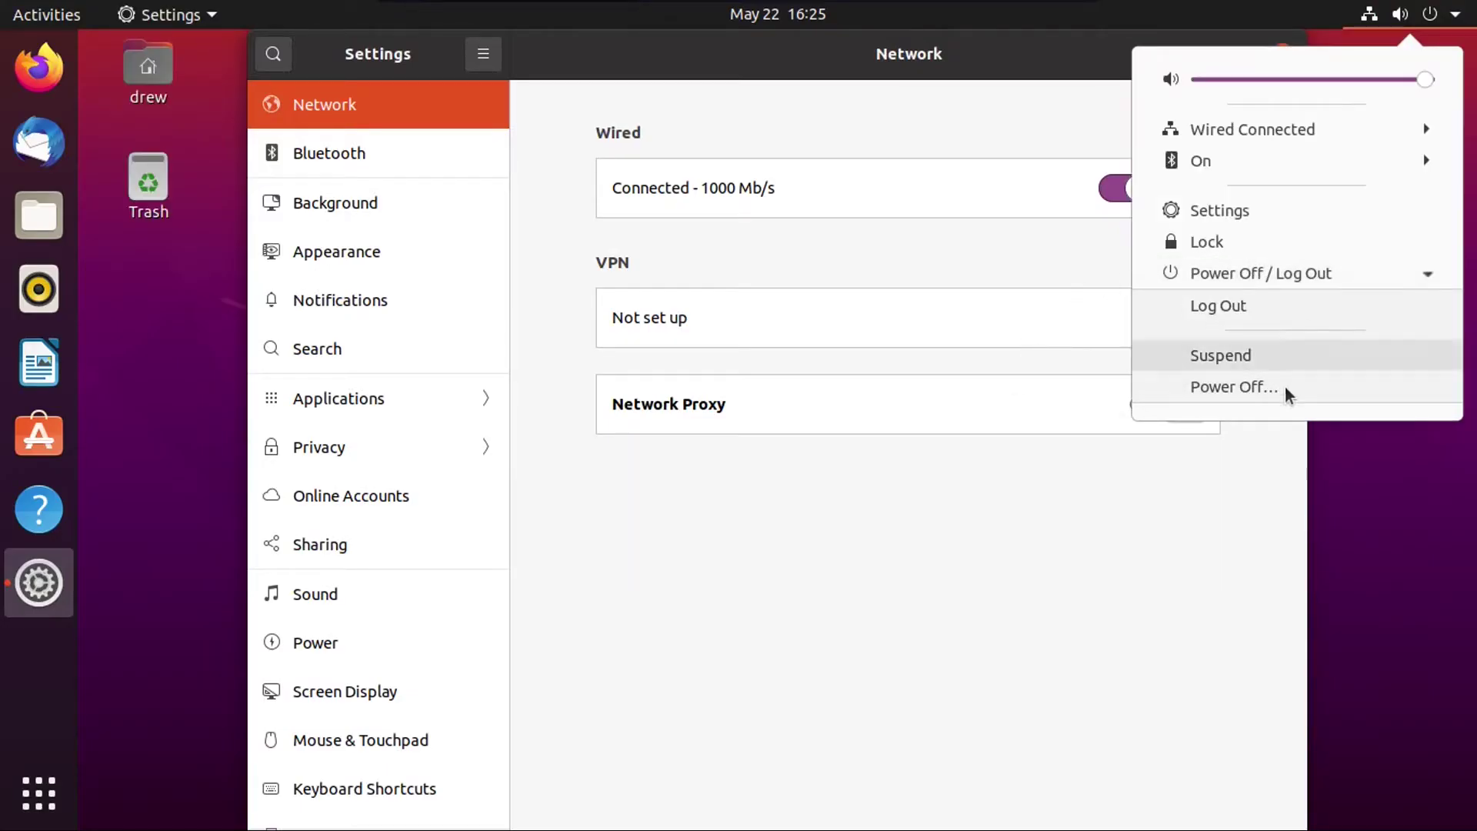
{"action": "left_click", "coordinate": [1240, 305]}
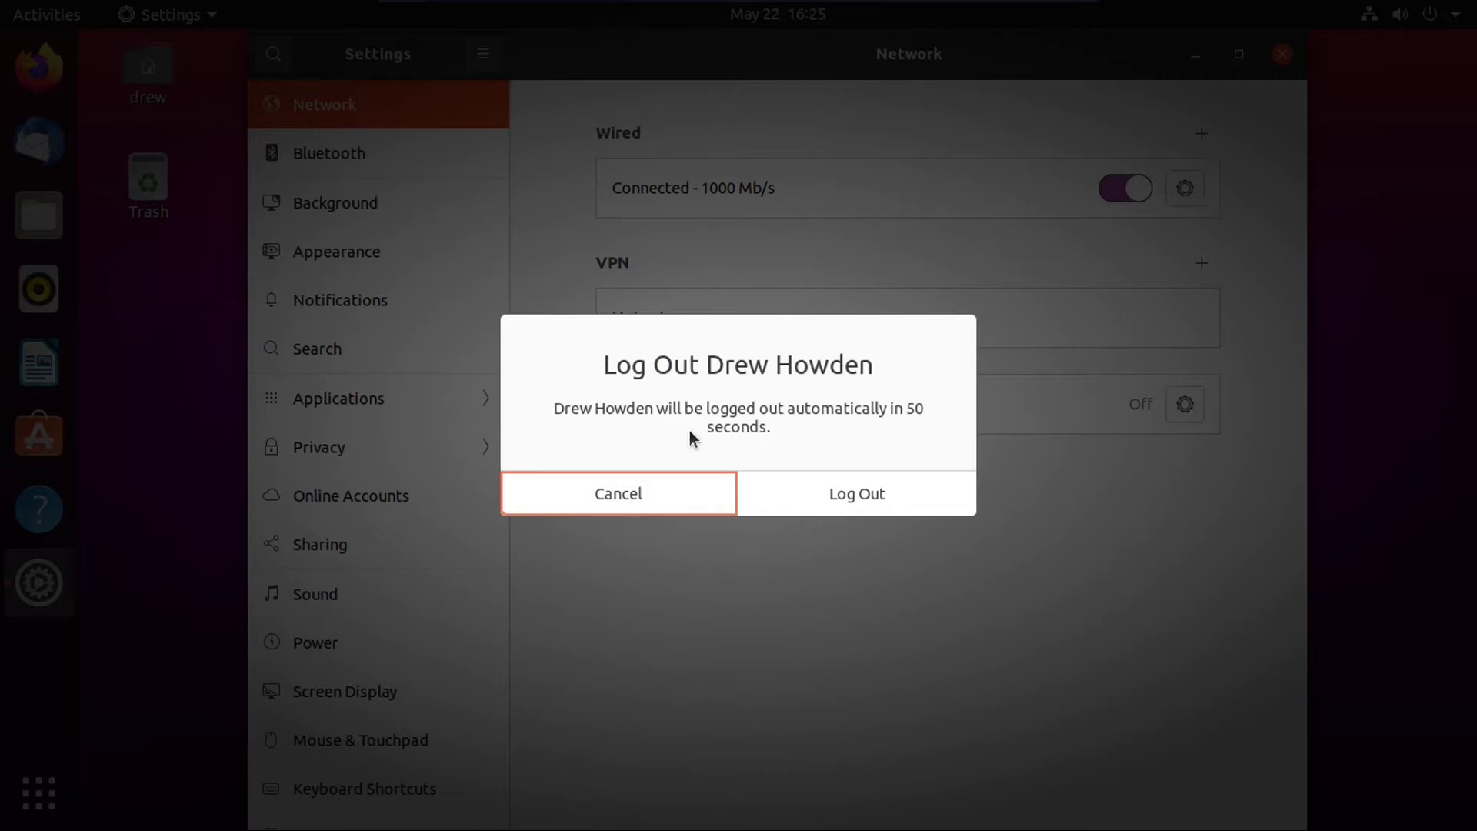
{"action": "left_click", "coordinate": [662, 486]}
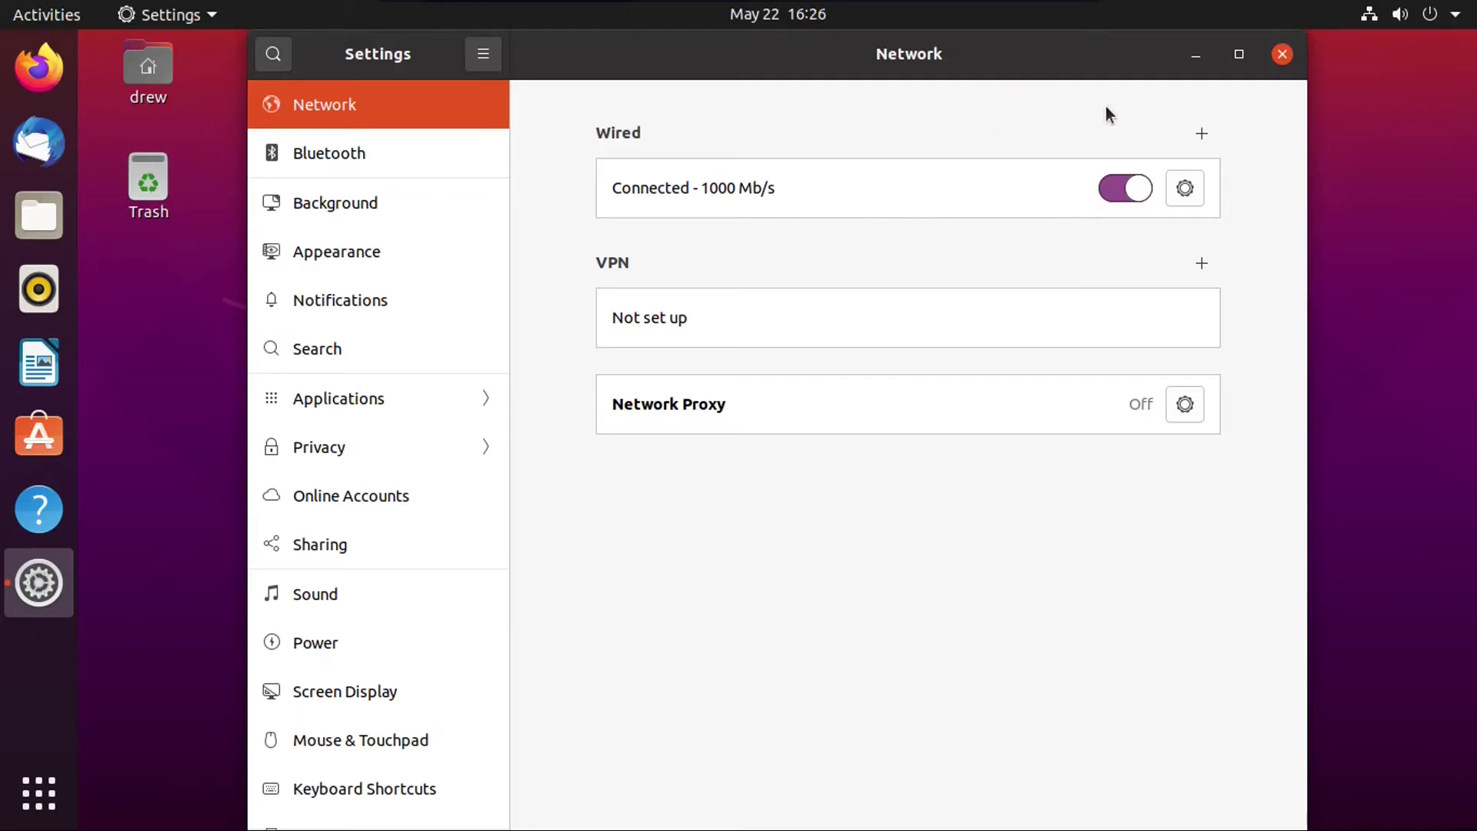
Step: Maximize, restore, re-maximize and minimize Settings, then bring it back from the dock
{"action": "left_click", "coordinate": [1240, 56]}
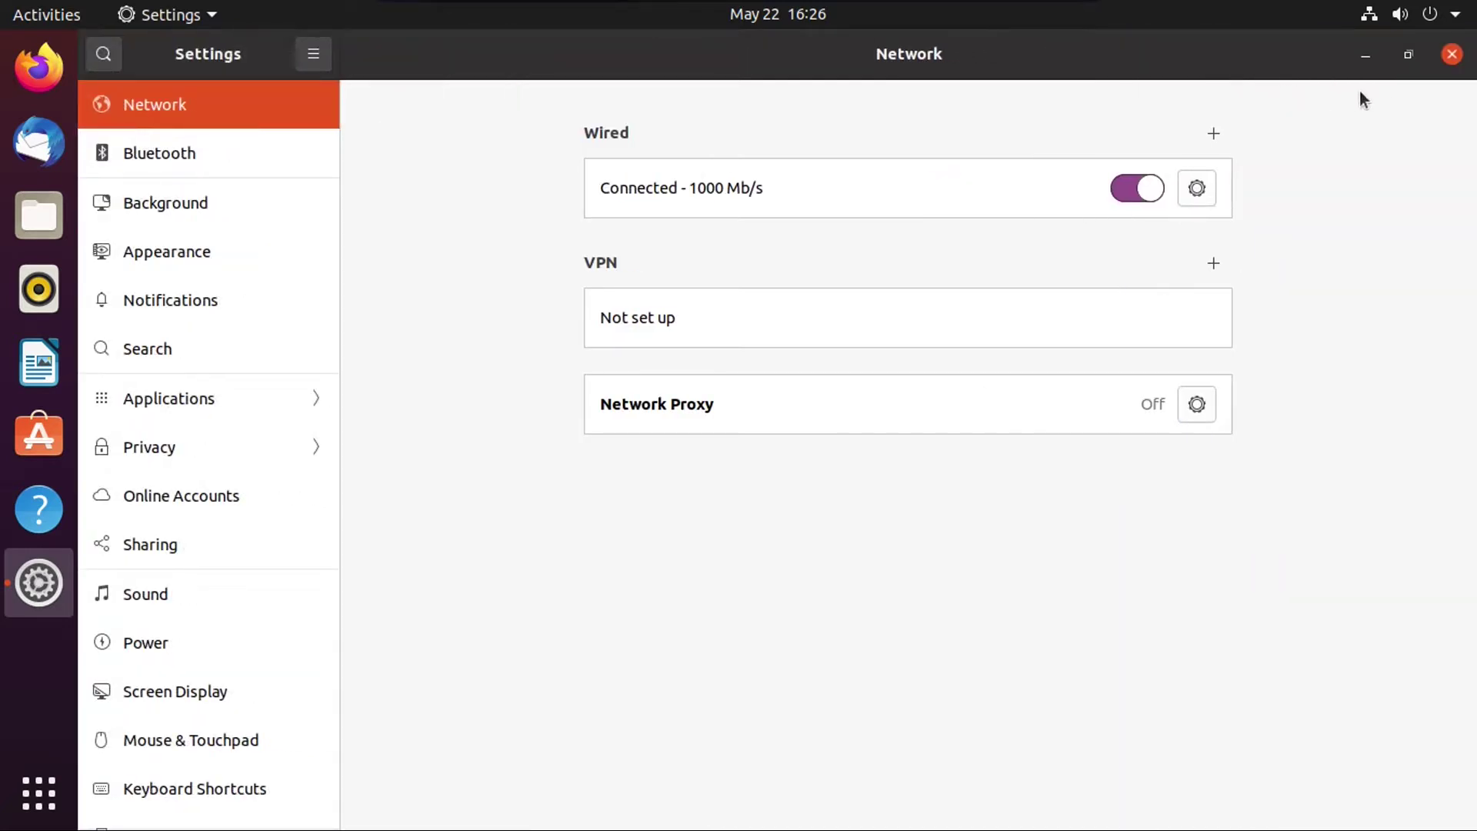
{"action": "left_click", "coordinate": [1409, 59]}
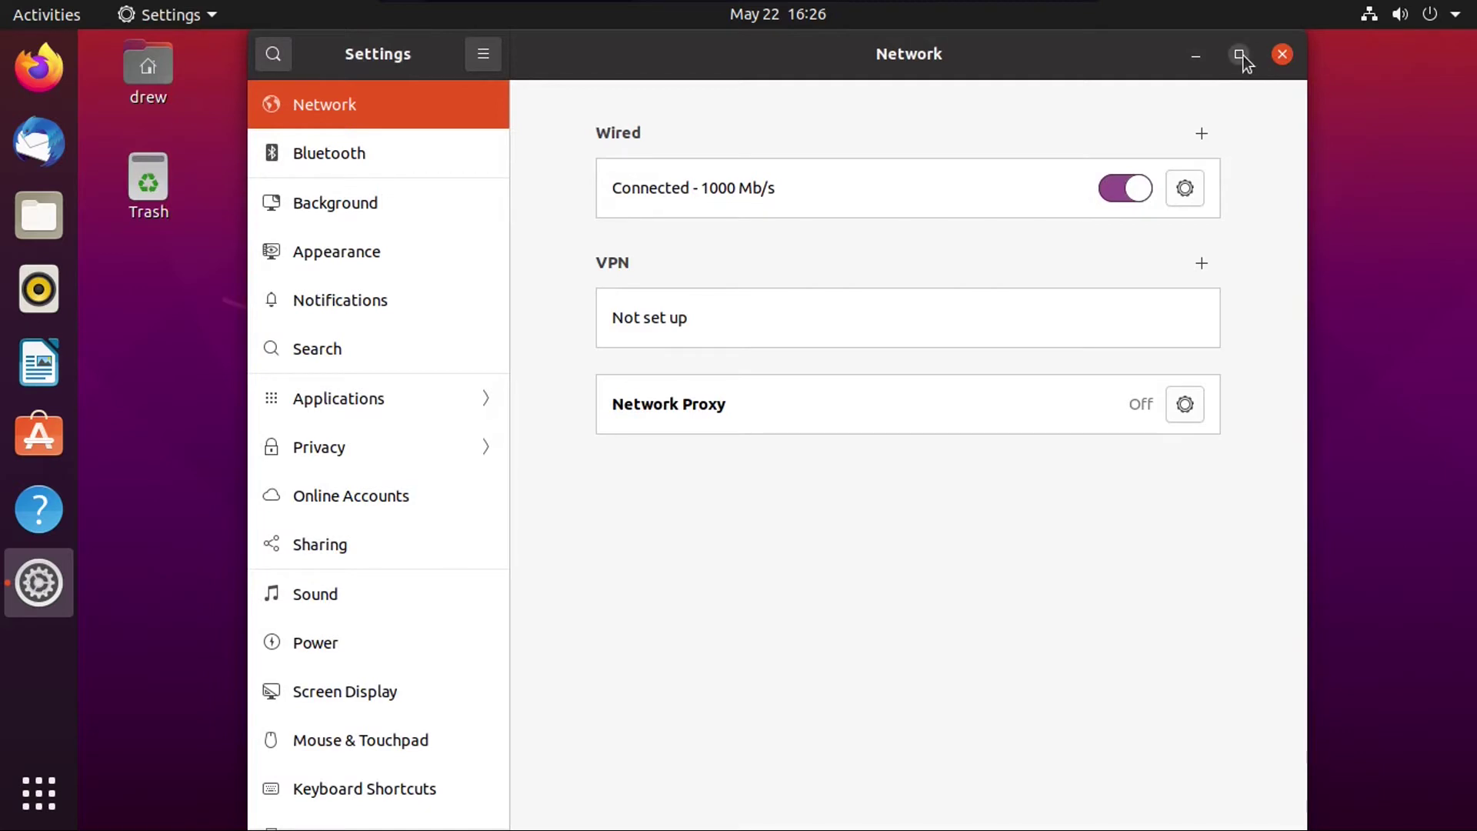
{"action": "left_click", "coordinate": [1241, 54]}
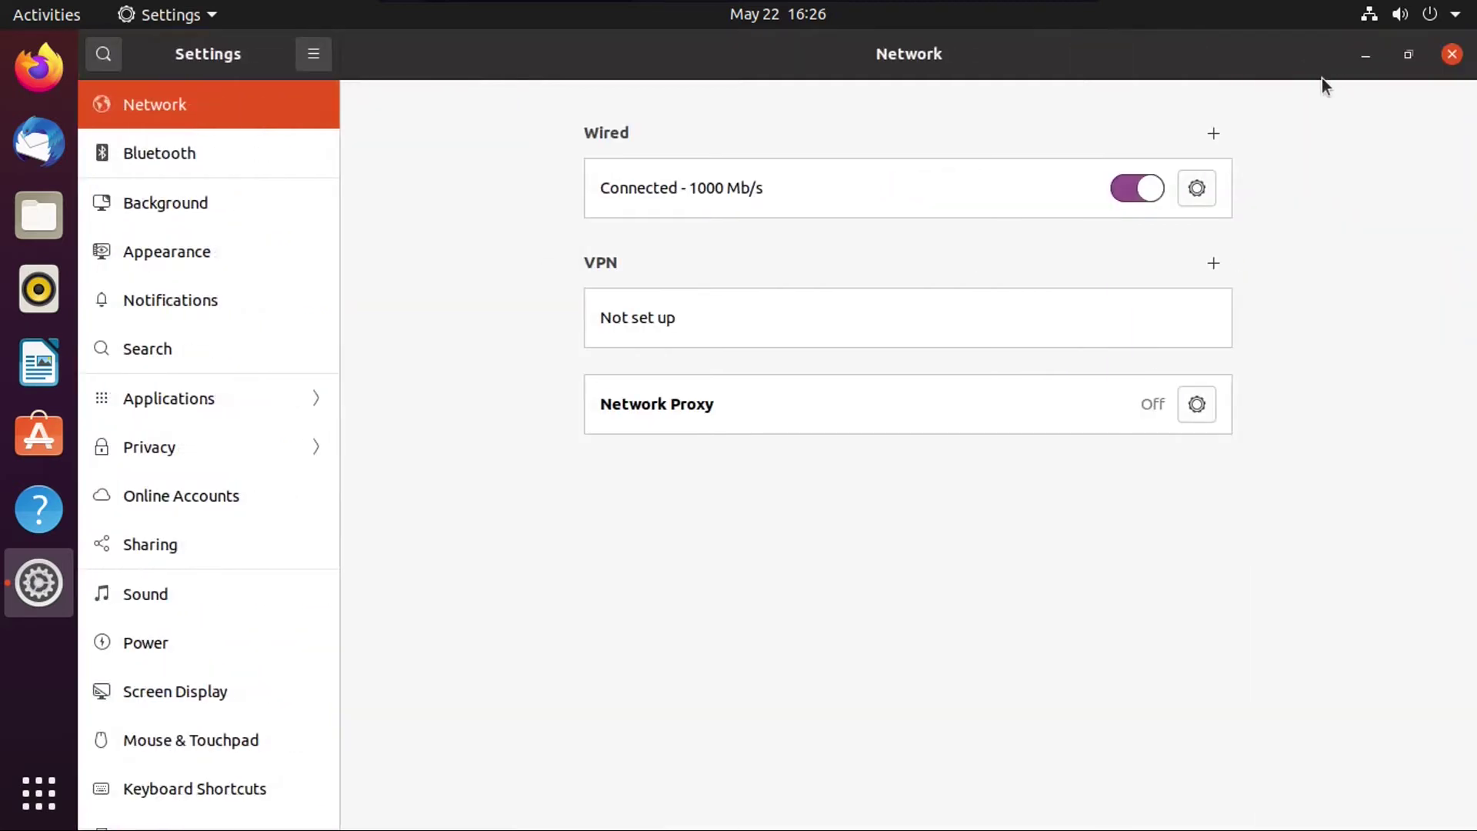
{"action": "left_click", "coordinate": [1365, 55]}
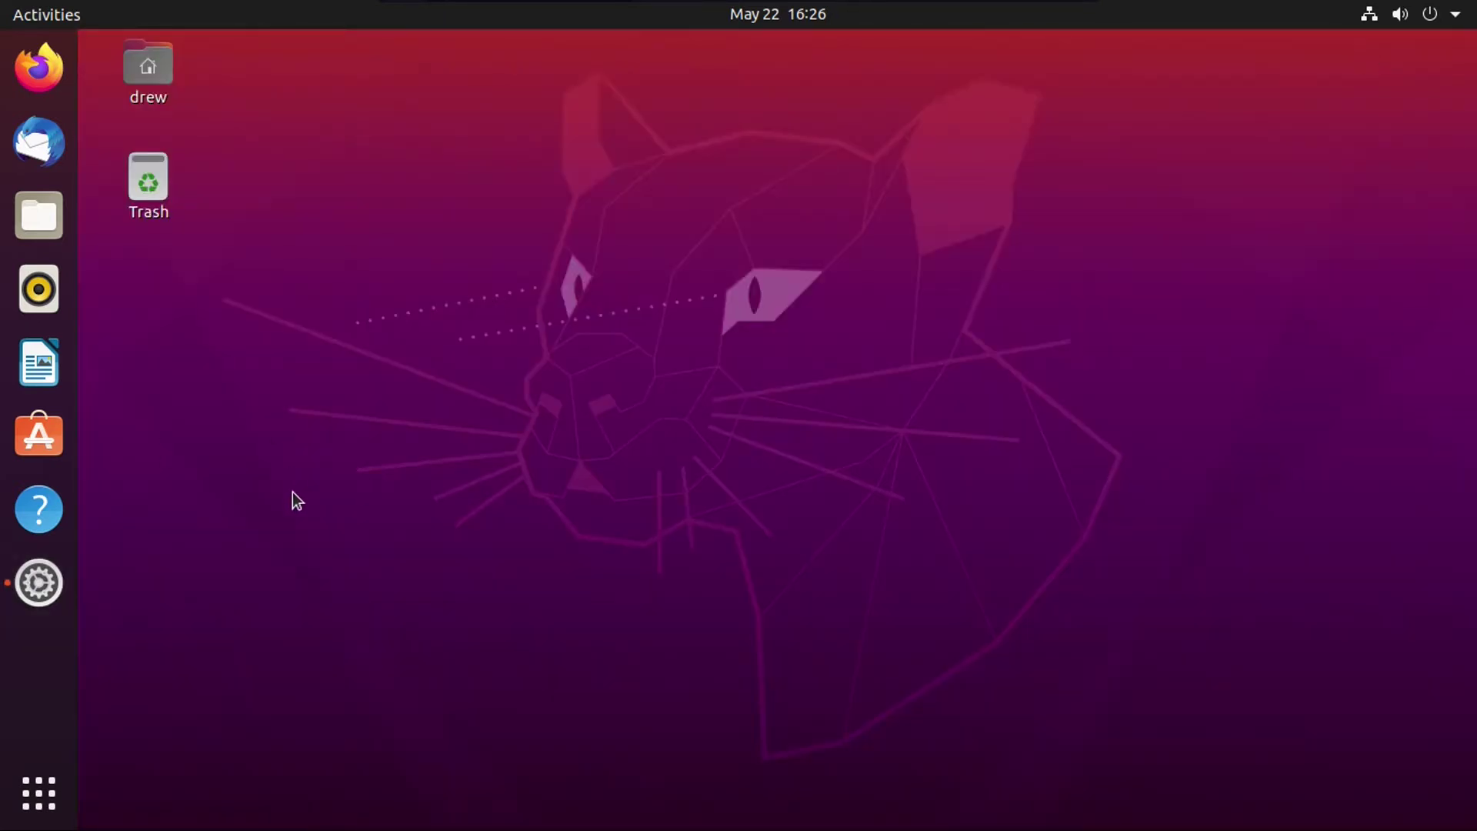
{"action": "left_click", "coordinate": [42, 587]}
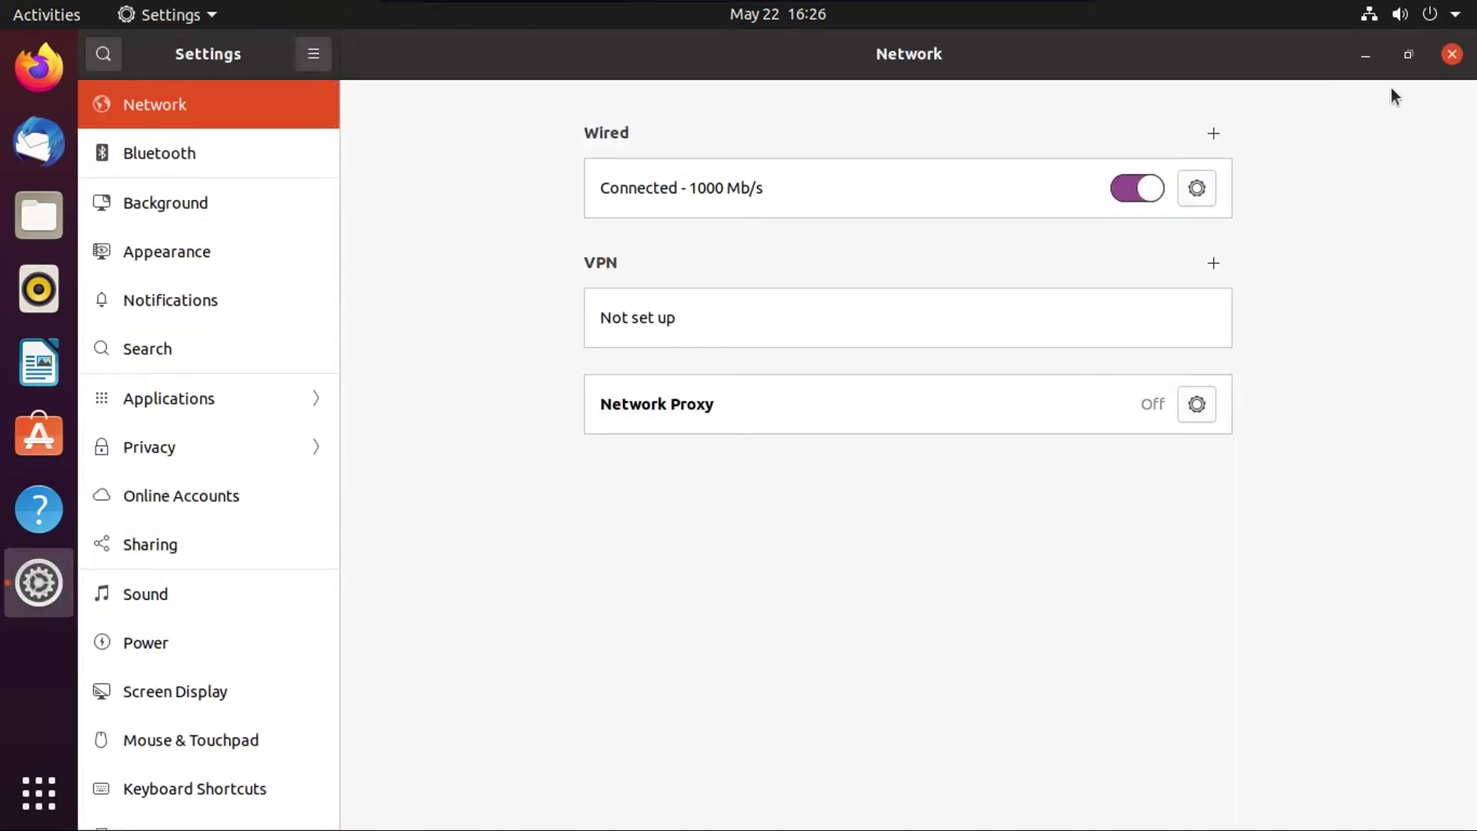
Step: Close Settings and relaunch it from the system menu
{"action": "left_click", "coordinate": [1451, 54]}
{"action": "left_click", "coordinate": [1447, 12]}
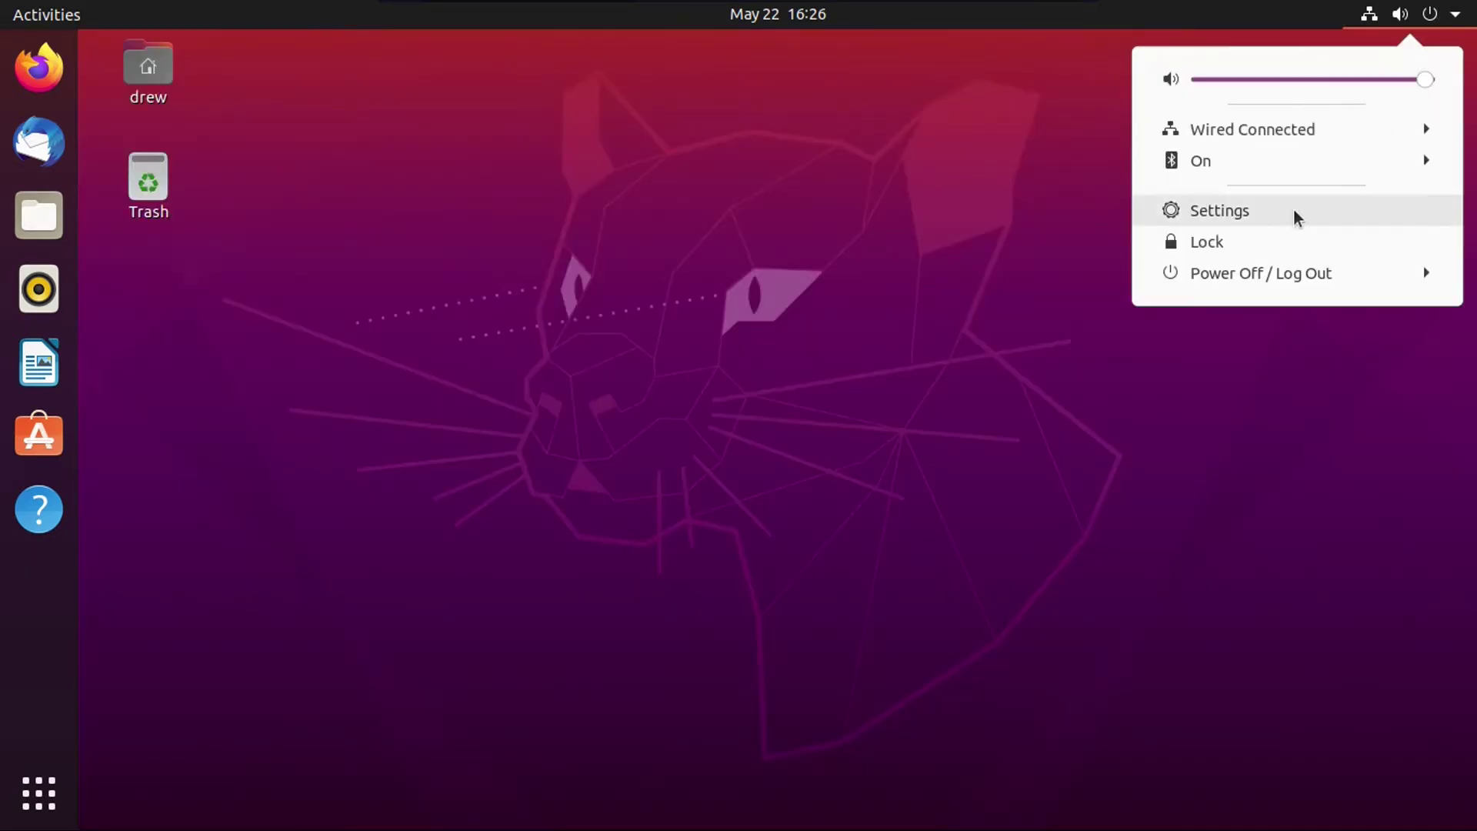
{"action": "left_click", "coordinate": [1259, 209]}
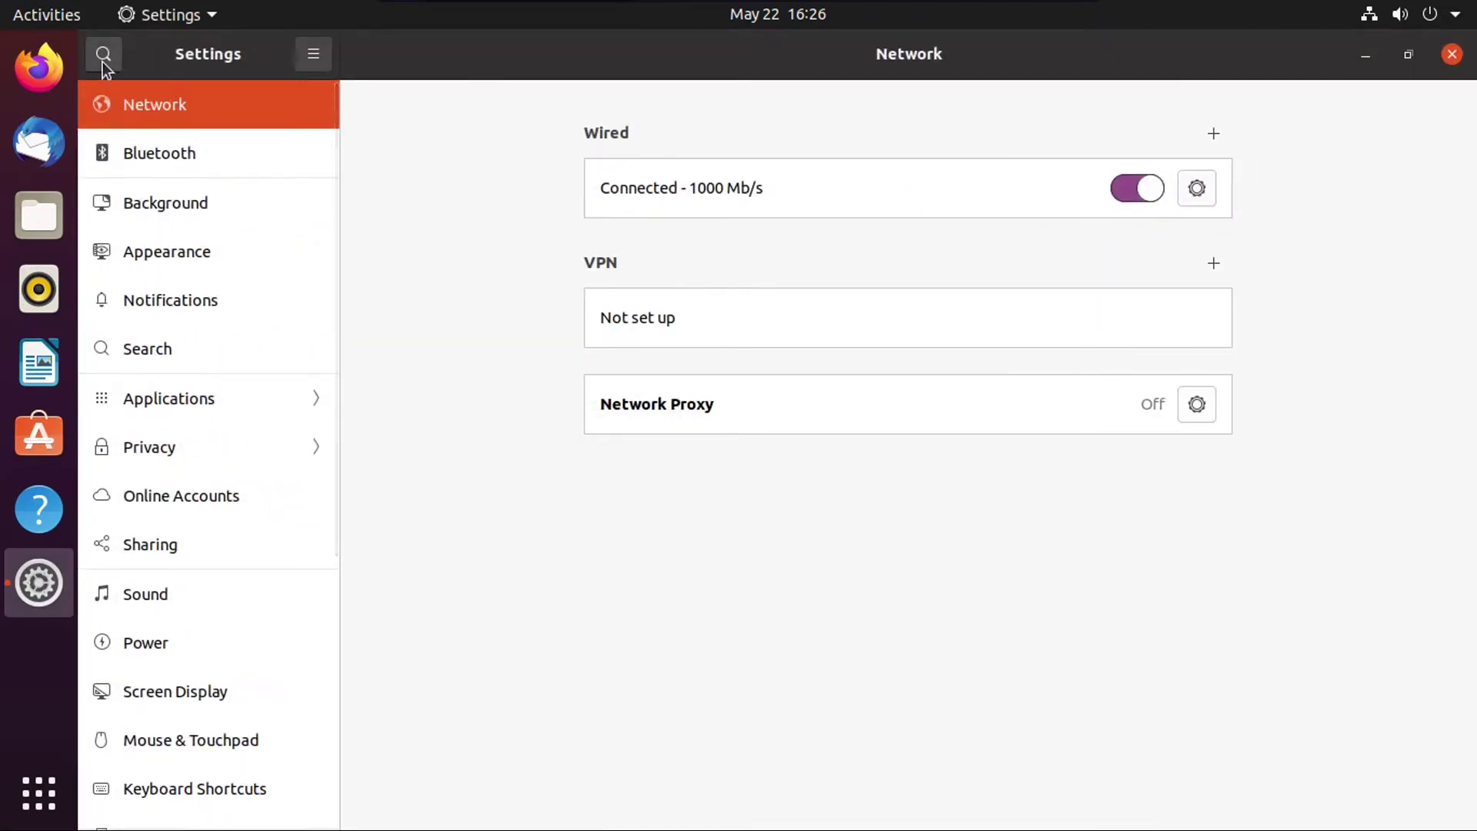
{"action": "left_click", "coordinate": [103, 60]}
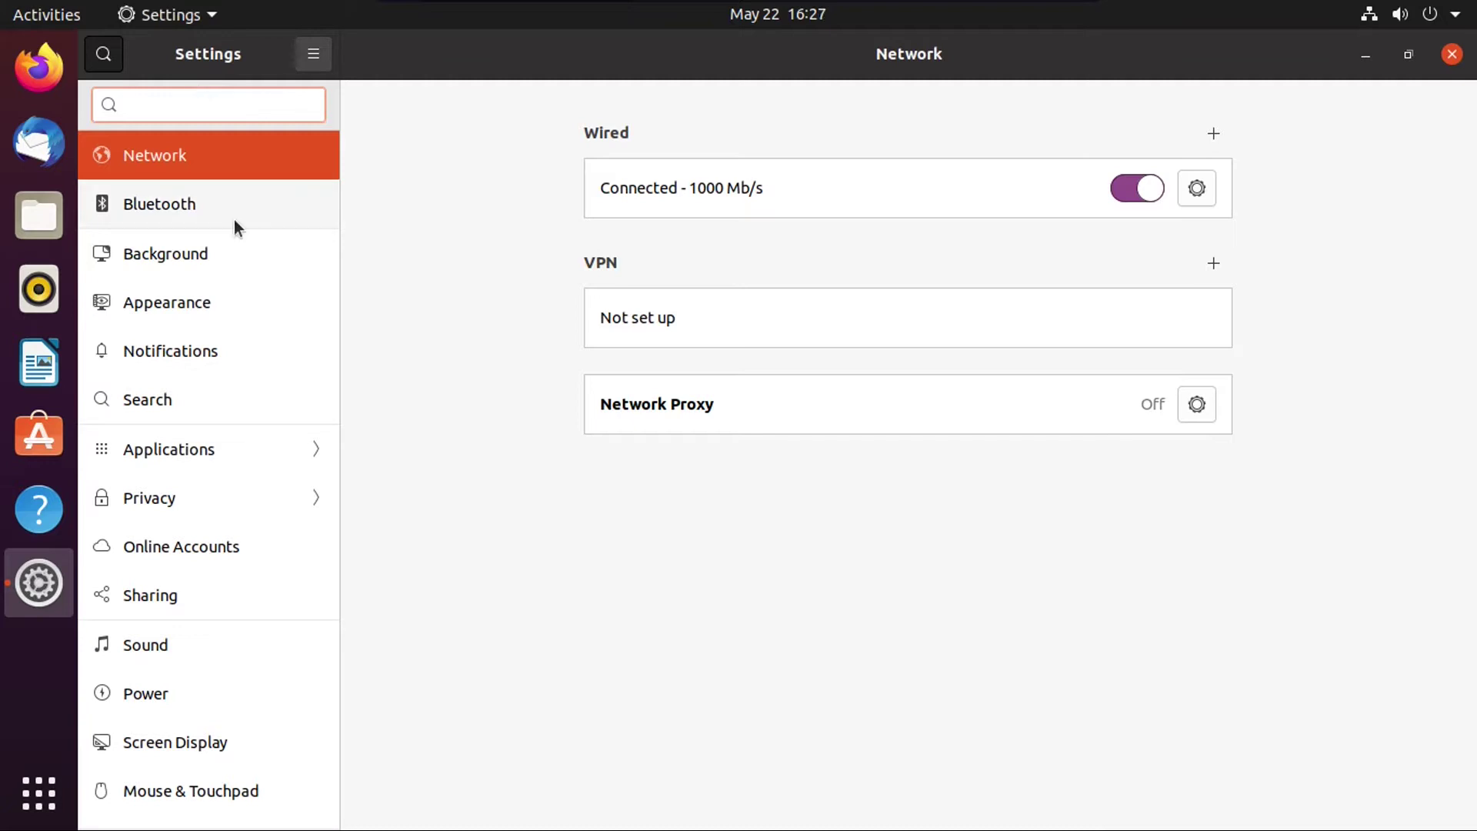
{"action": "type", "text": "reso"}
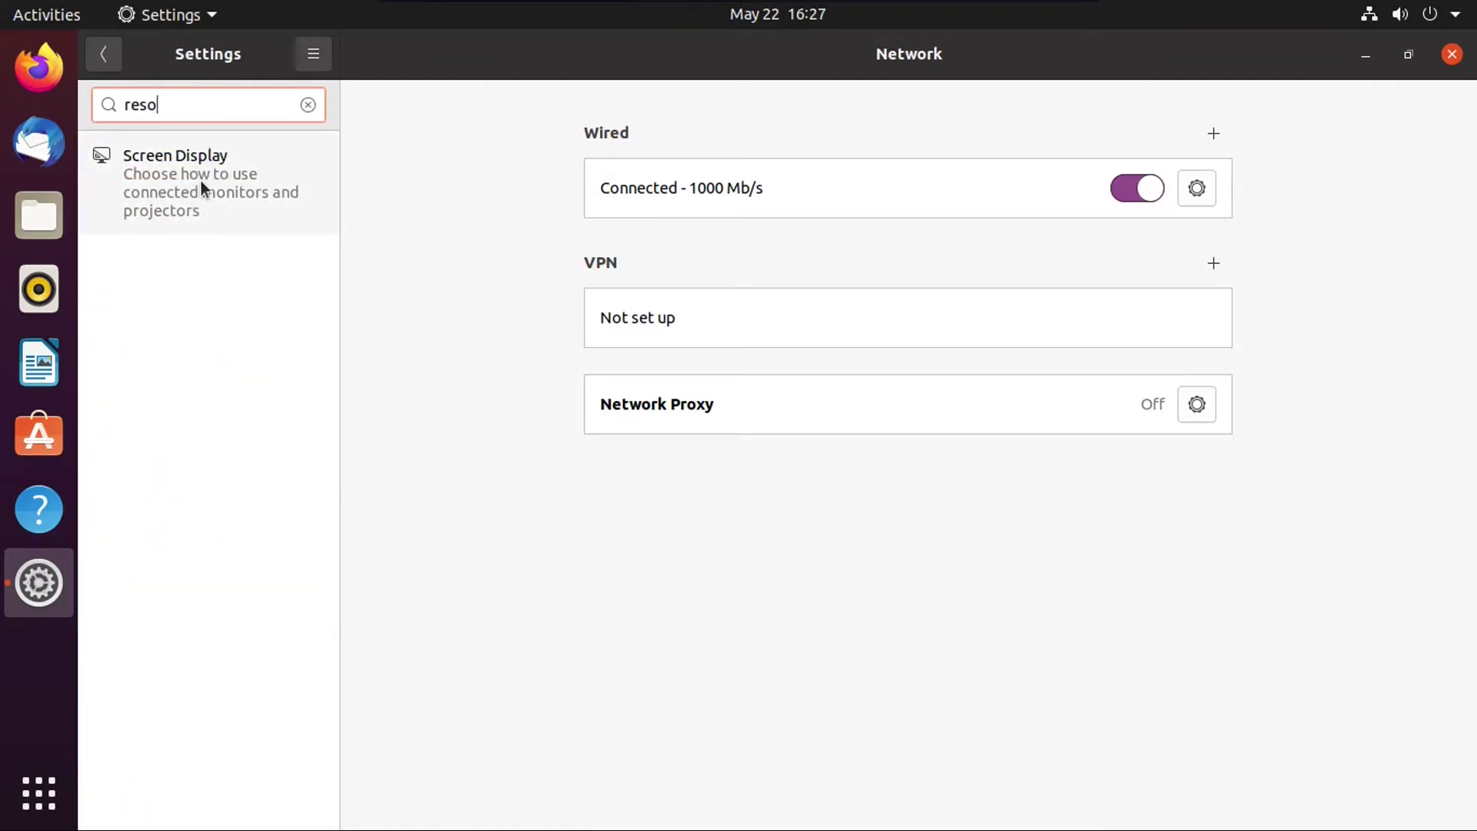
{"action": "key", "text": "BackSpace"}
{"action": "key", "text": "BackSpace"}
{"action": "key", "text": "BackSpace"}
{"action": "key", "text": "BackSpace"}
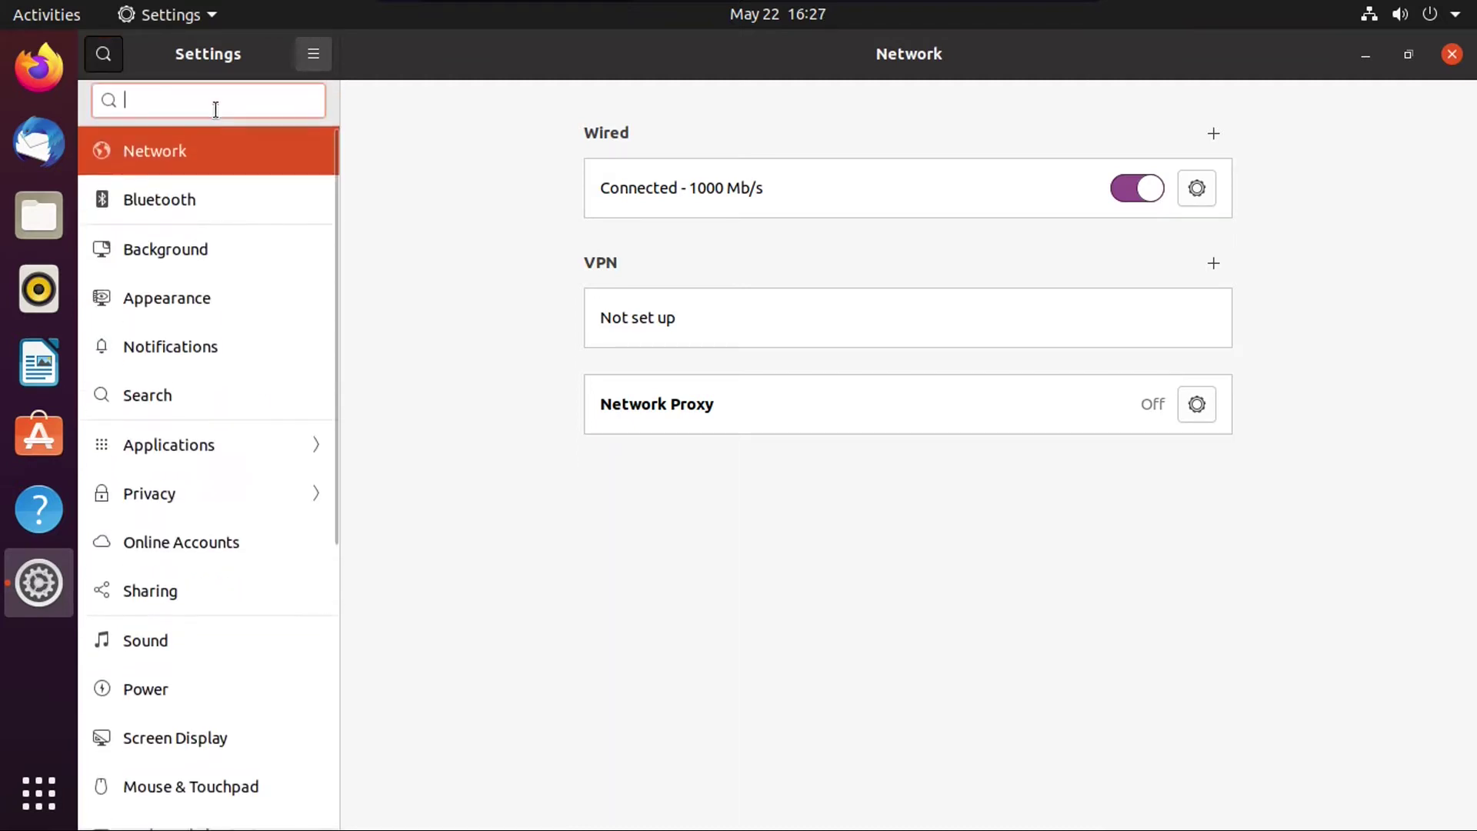
{"action": "type", "text": "n"}
{"action": "key", "text": "BackSpace"}
{"action": "type", "text": "wallpaper"}
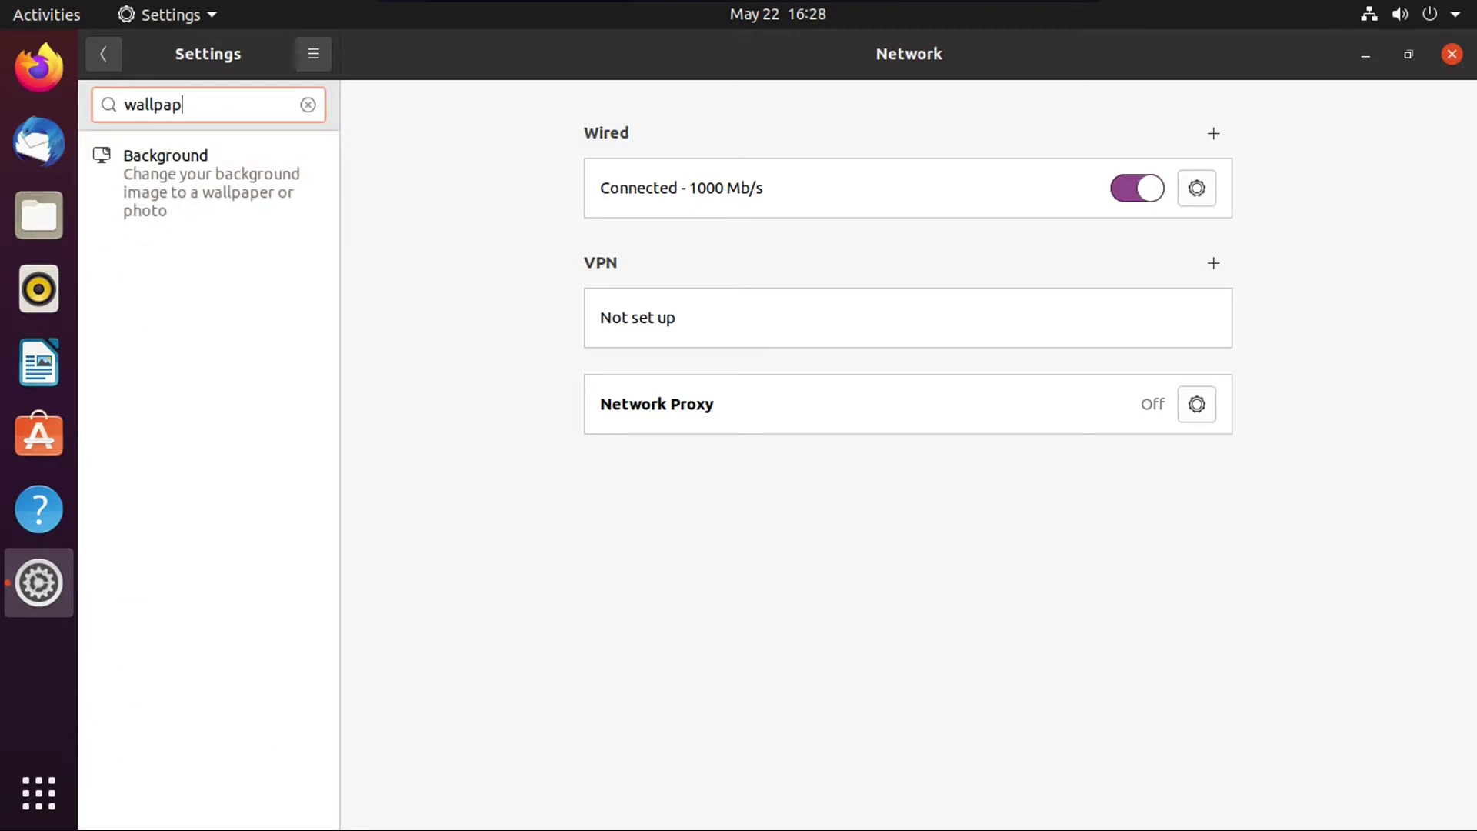
{"action": "left_click", "coordinate": [152, 150]}
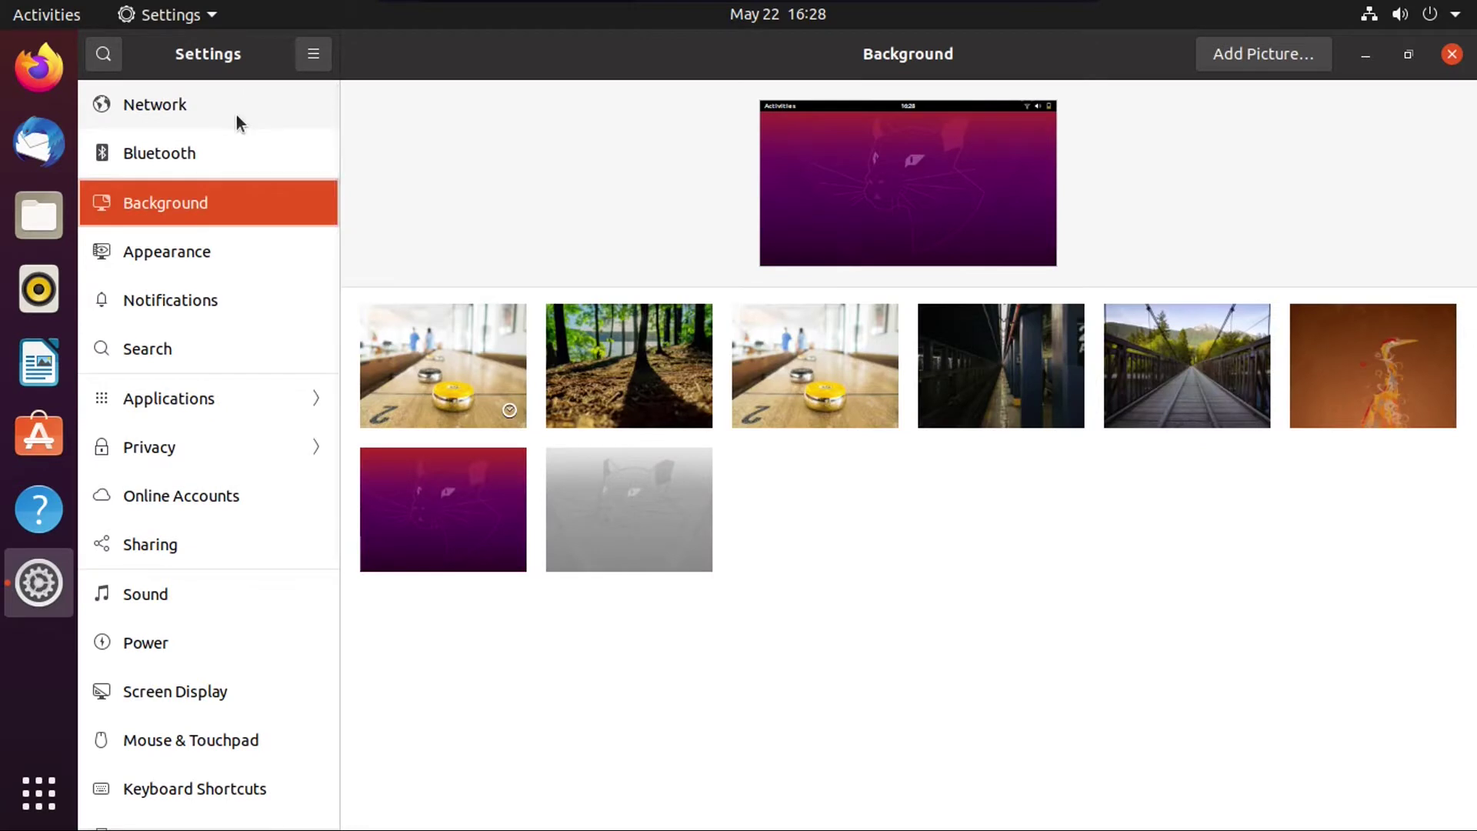
{"action": "left_click", "coordinate": [237, 113]}
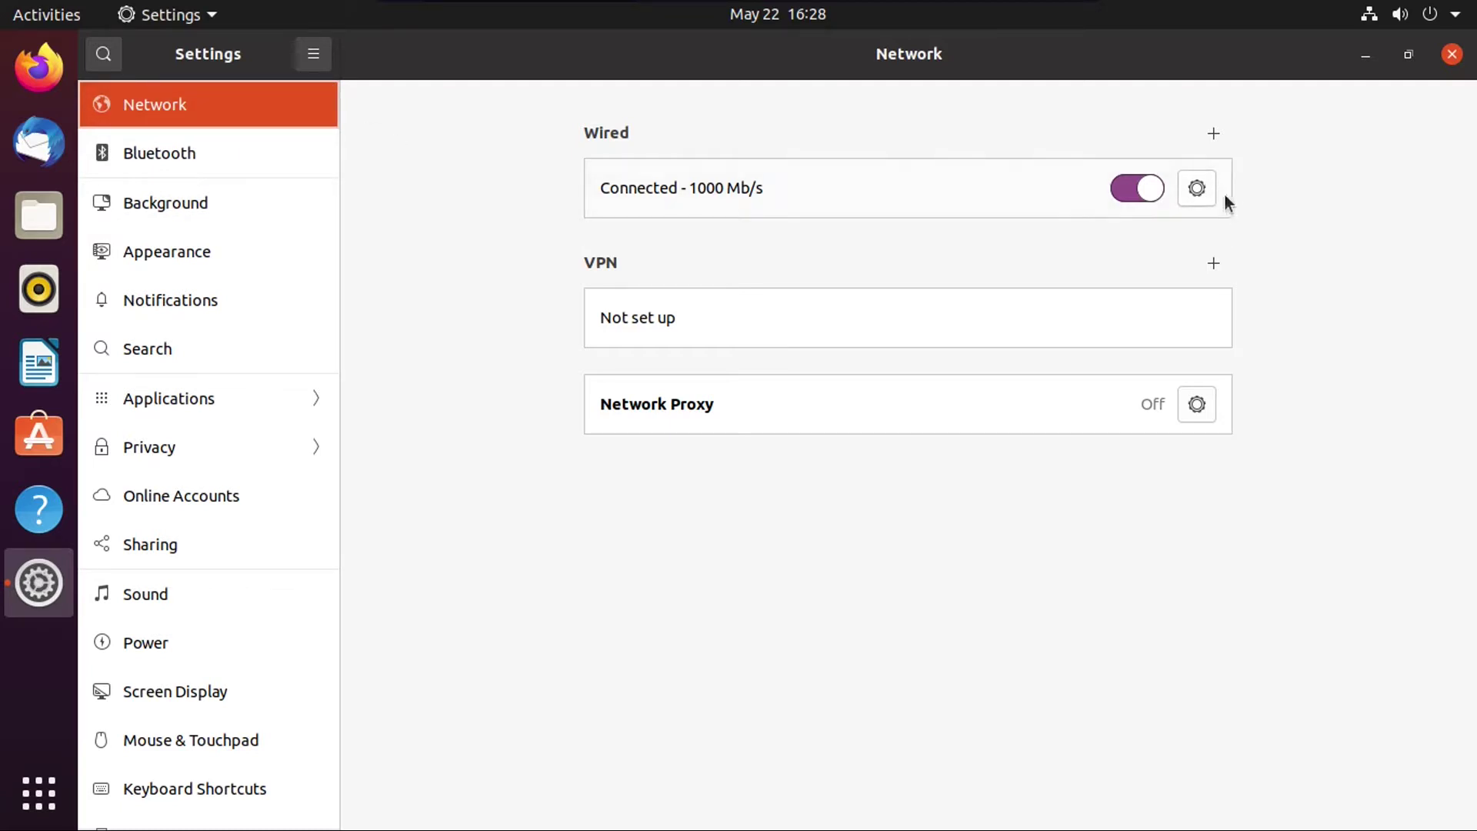
Step: Open and dismiss the Wired details, VPN add dialog and Network Proxy settings, then show Bluetooth
{"action": "left_click", "coordinate": [1197, 189]}
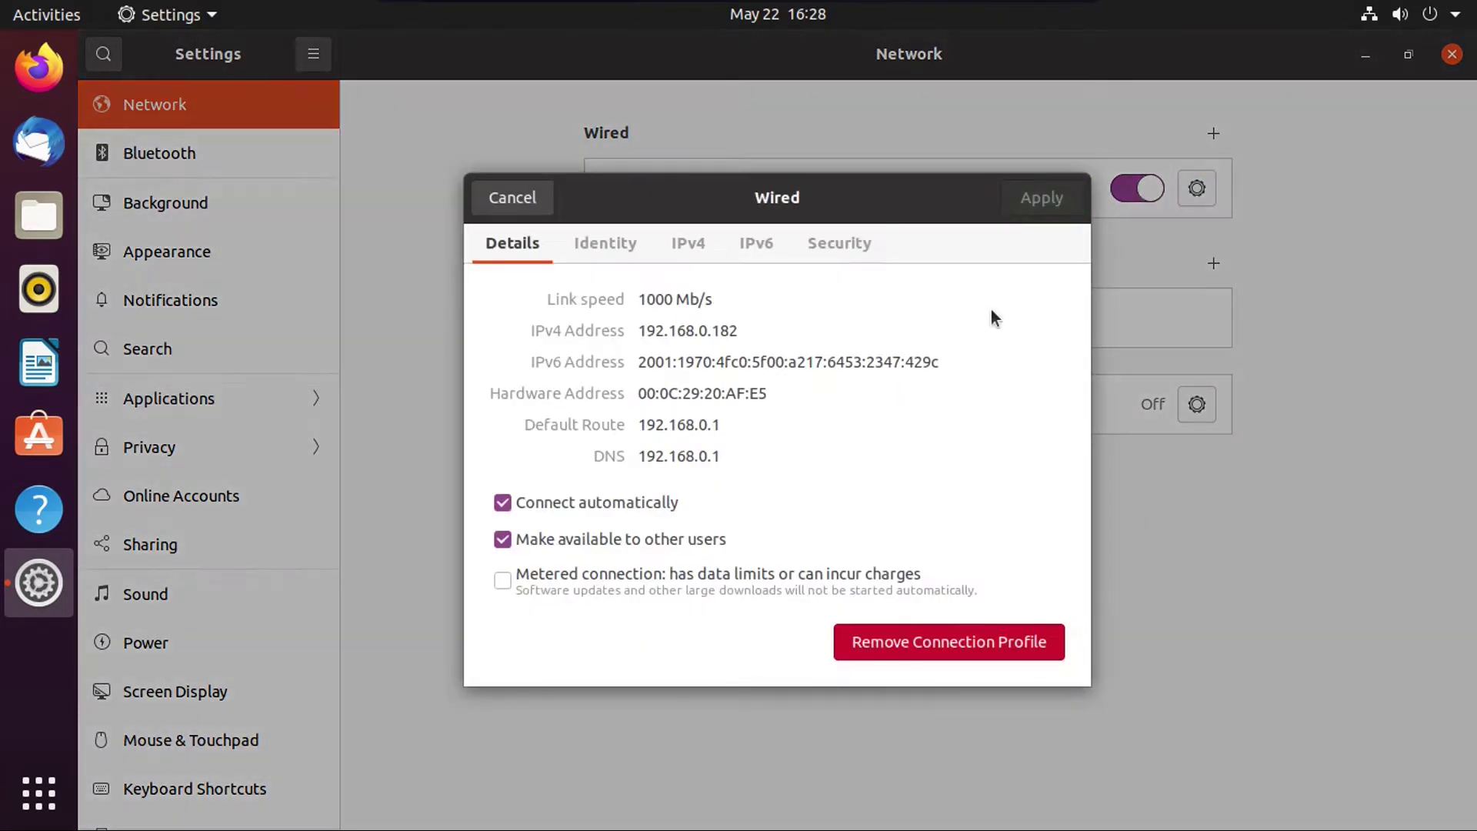
{"action": "left_click", "coordinate": [487, 199]}
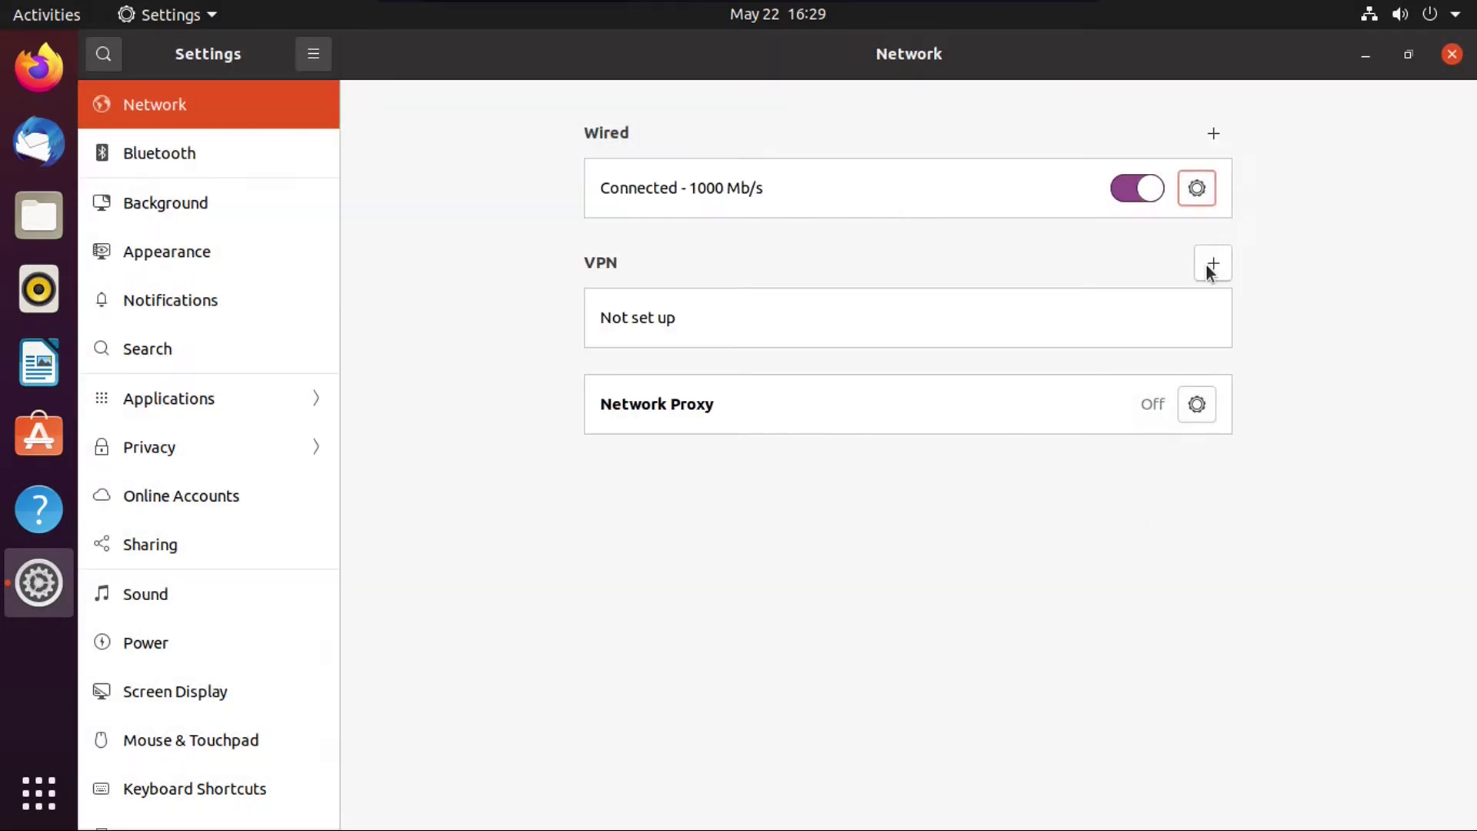
{"action": "left_click", "coordinate": [1208, 263]}
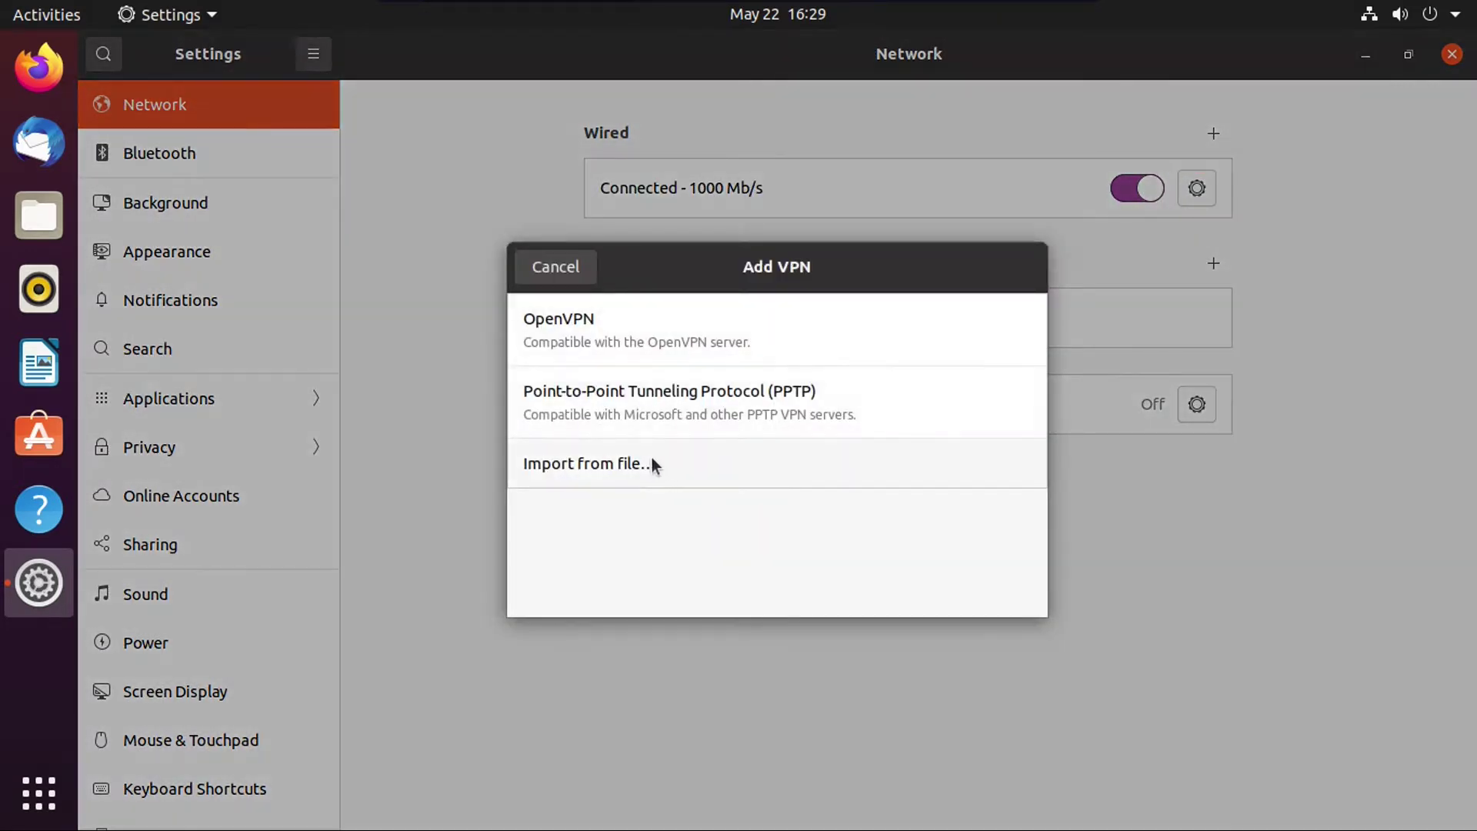
{"action": "left_click", "coordinate": [555, 266]}
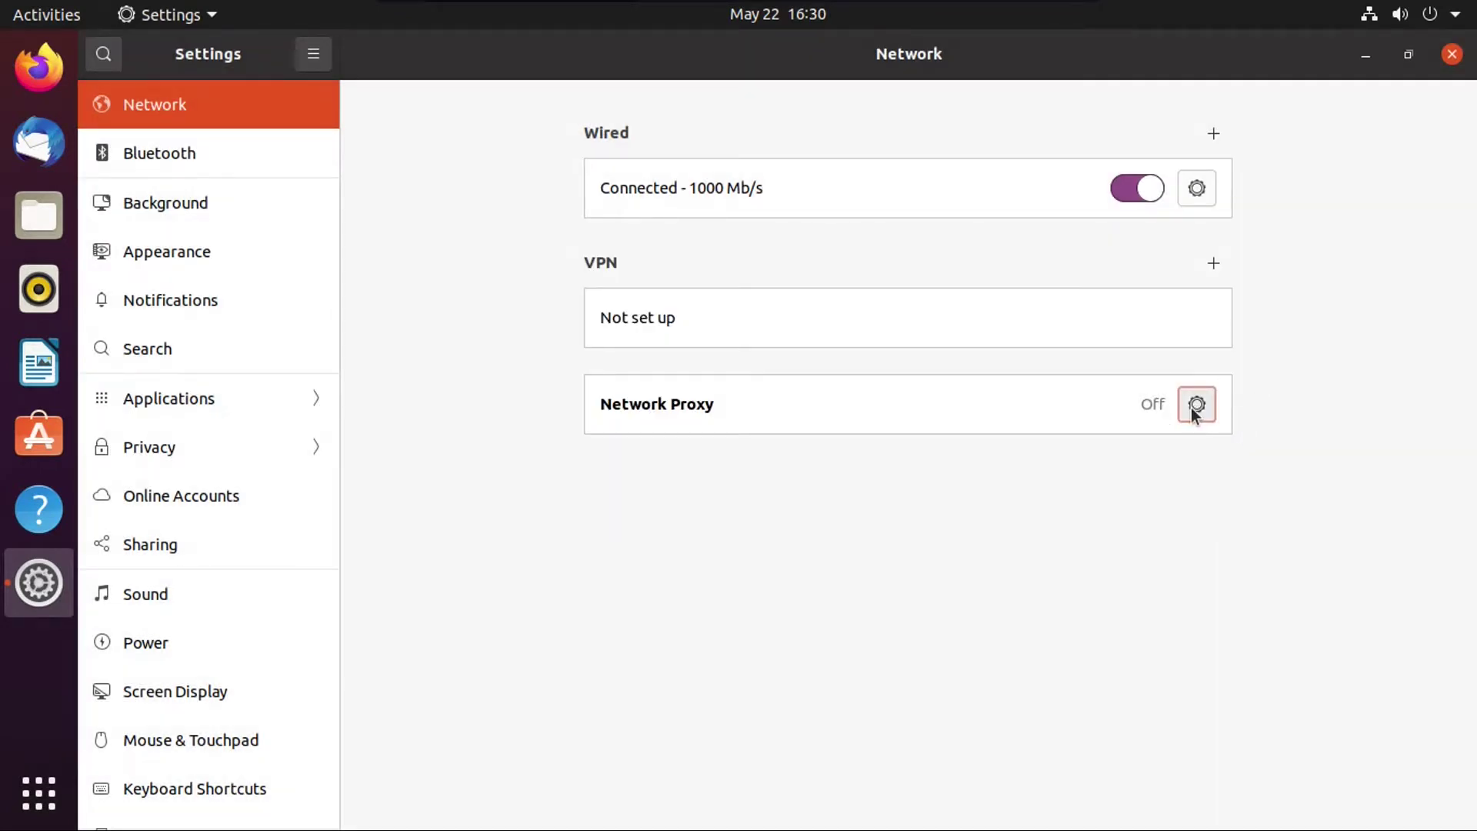
{"action": "left_click", "coordinate": [1196, 404]}
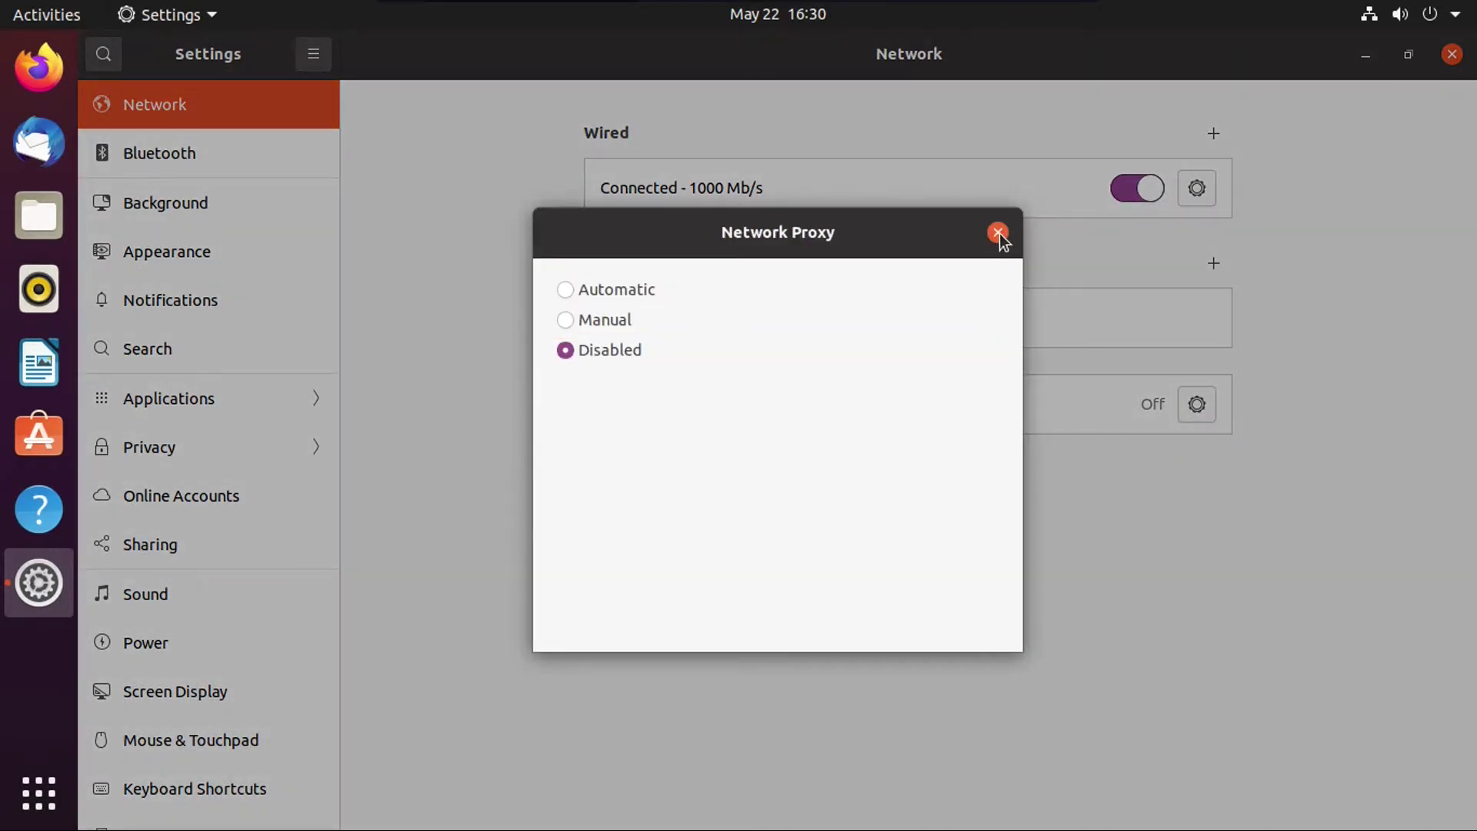
{"action": "left_click", "coordinate": [999, 233]}
{"action": "left_click", "coordinate": [241, 150]}
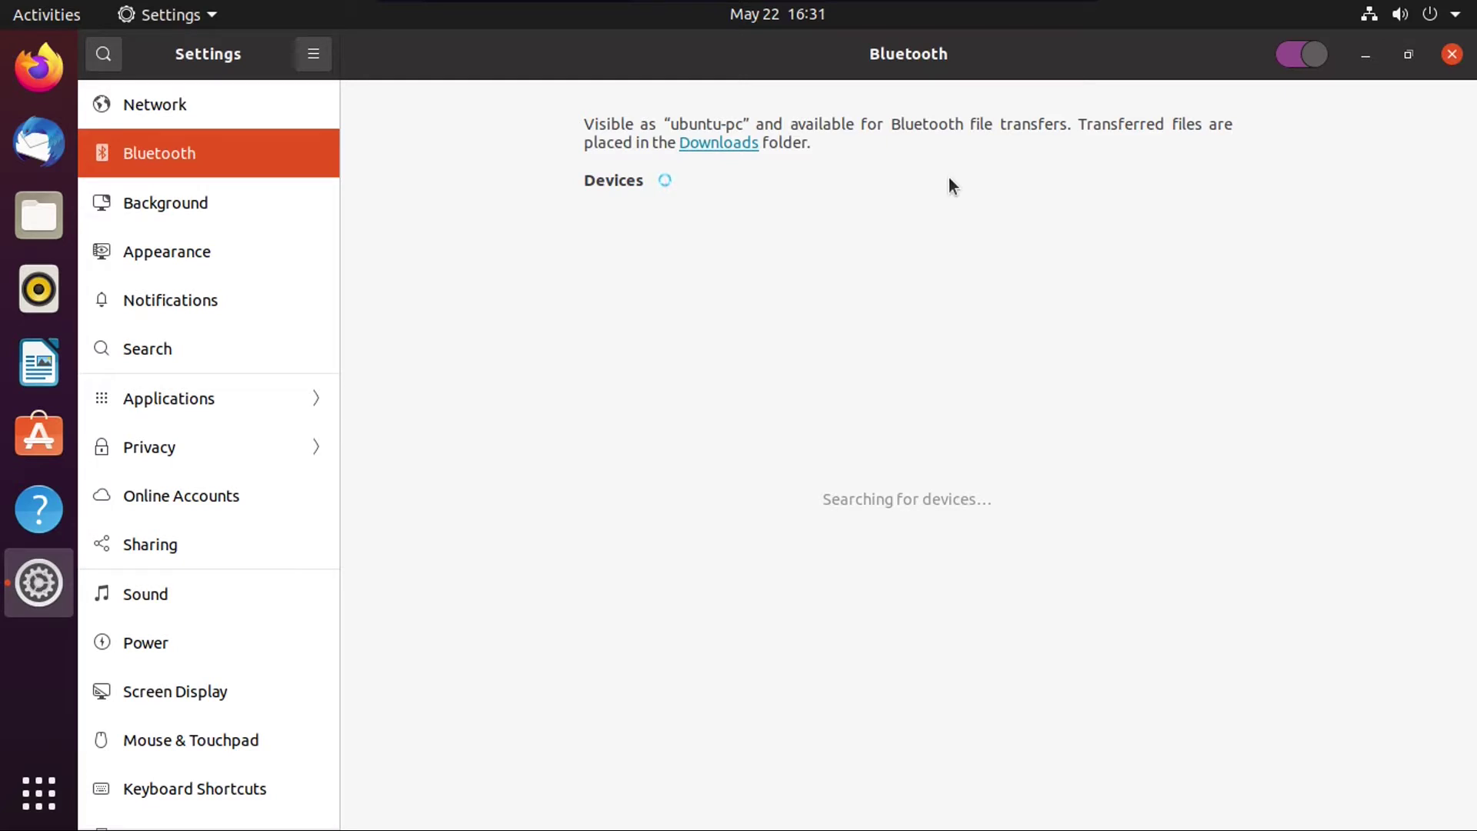
Step: On the Background page, open Add Picture… and cancel without adding anything
{"action": "left_click", "coordinate": [271, 199]}
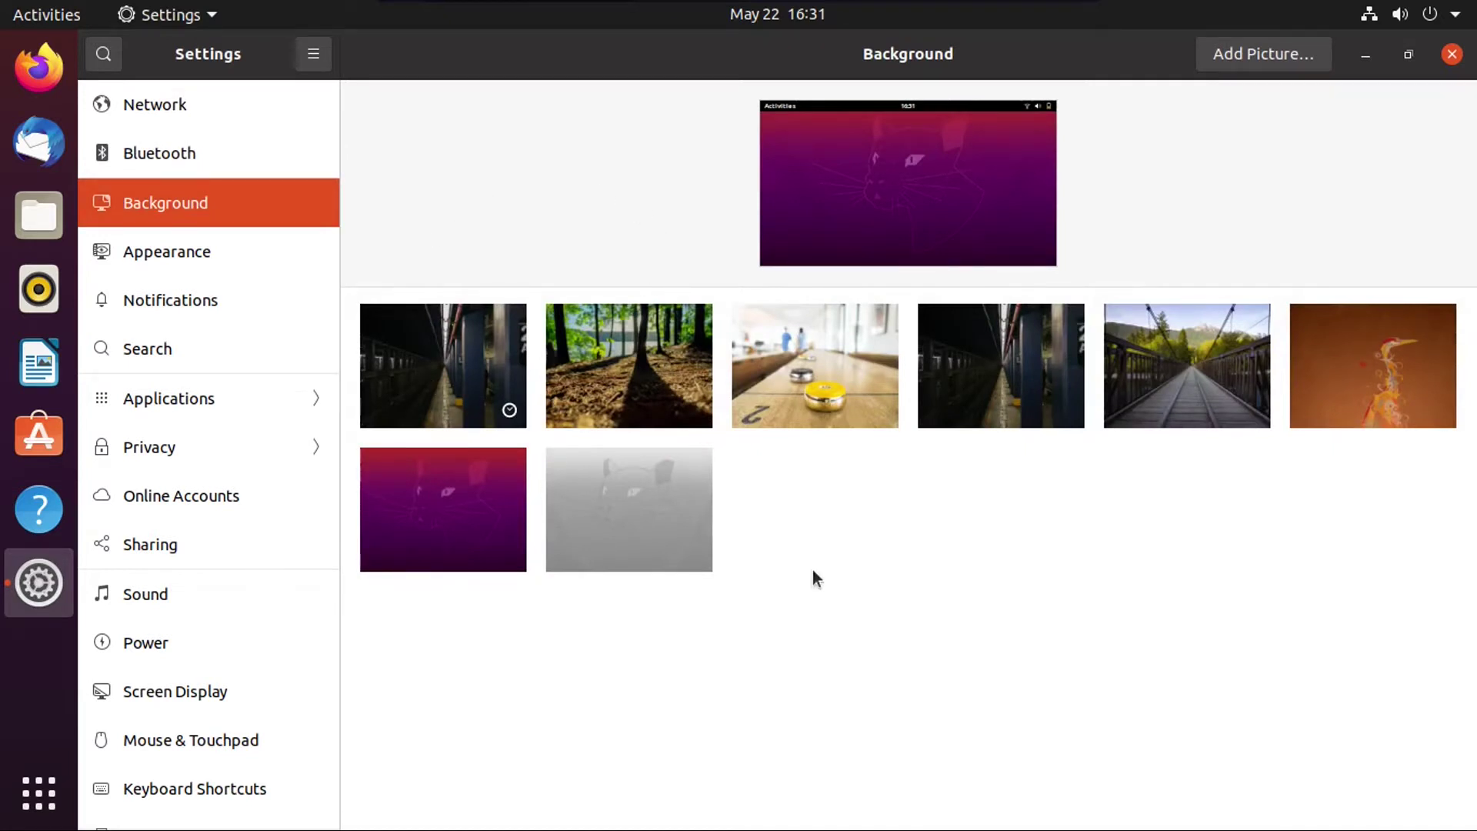
{"action": "left_click", "coordinate": [1258, 57]}
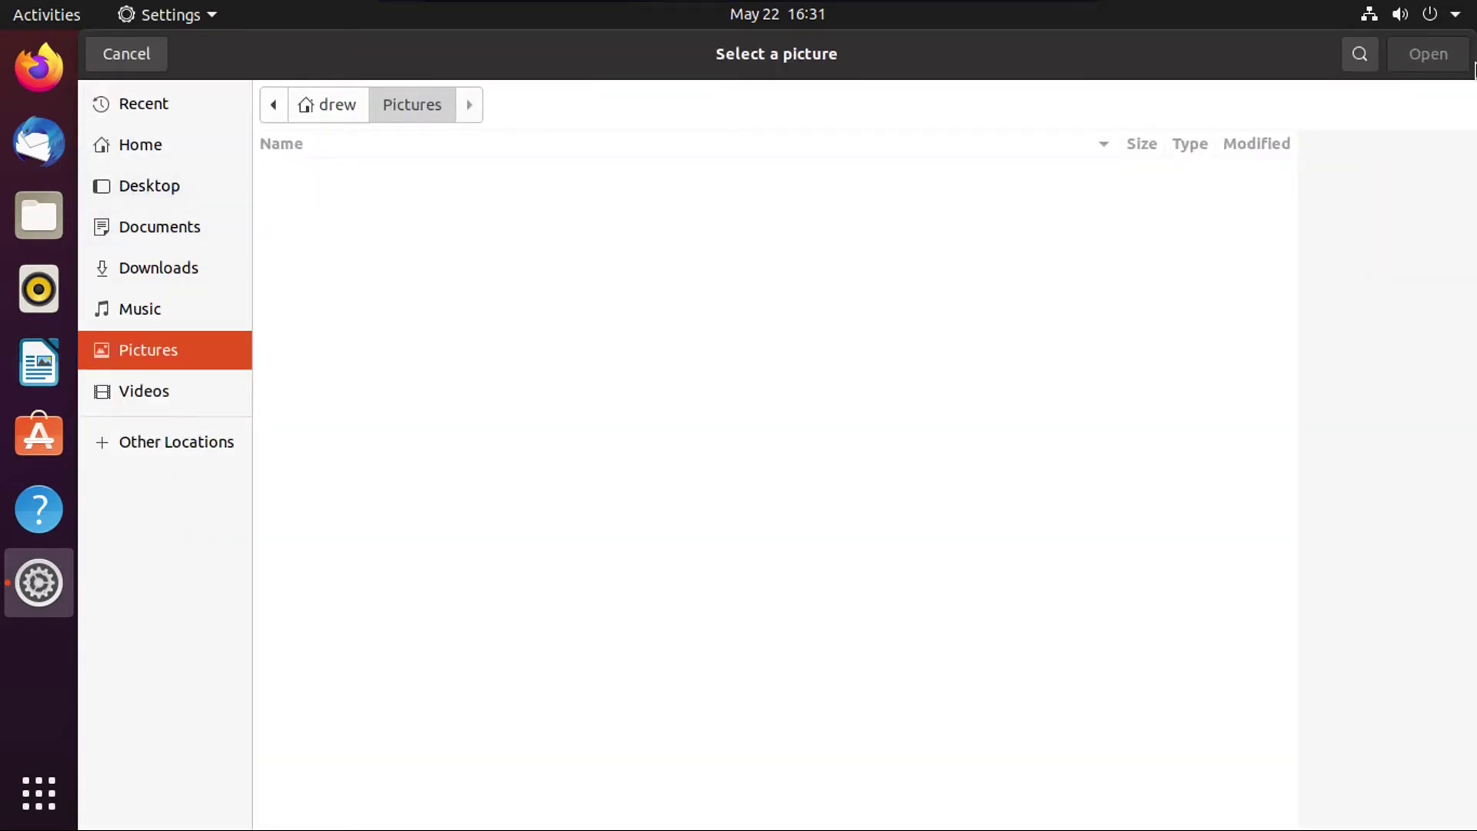
{"action": "left_click", "coordinate": [1354, 63]}
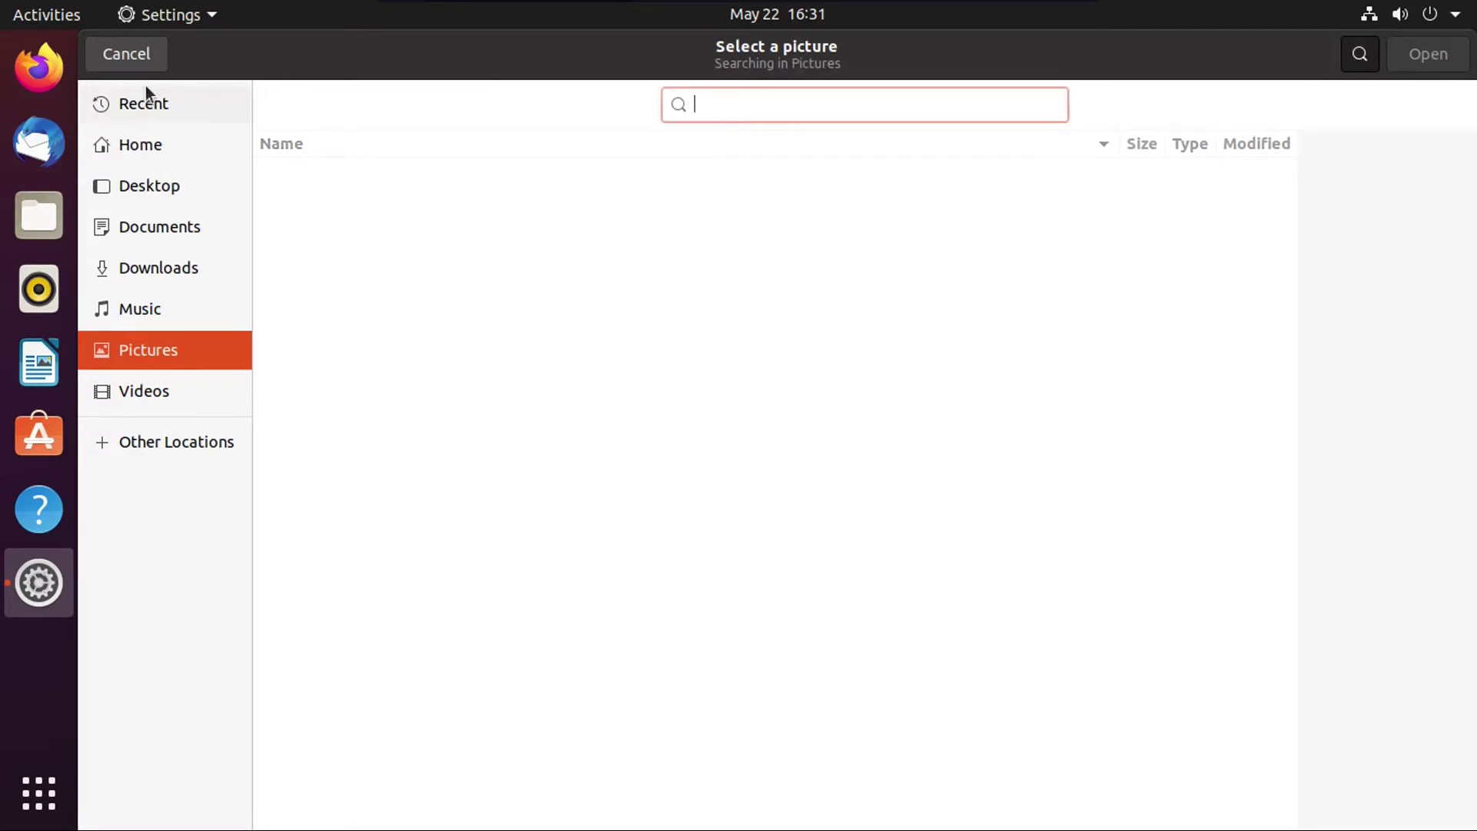
{"action": "left_click", "coordinate": [127, 54]}
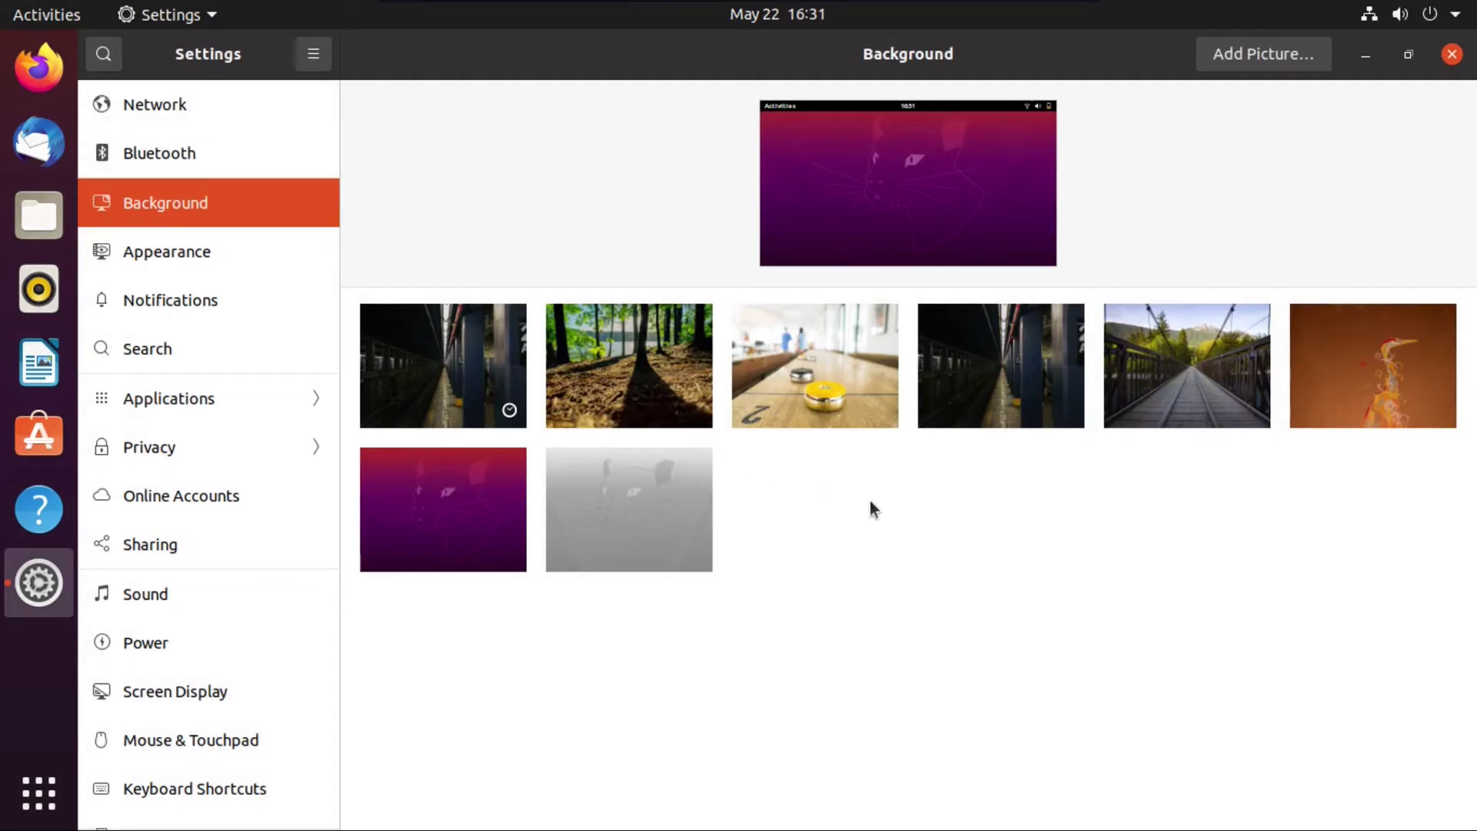
Step: Apply the bridge photo as wallpaper, view it, then revert to the purple default
{"action": "left_click", "coordinate": [1185, 348]}
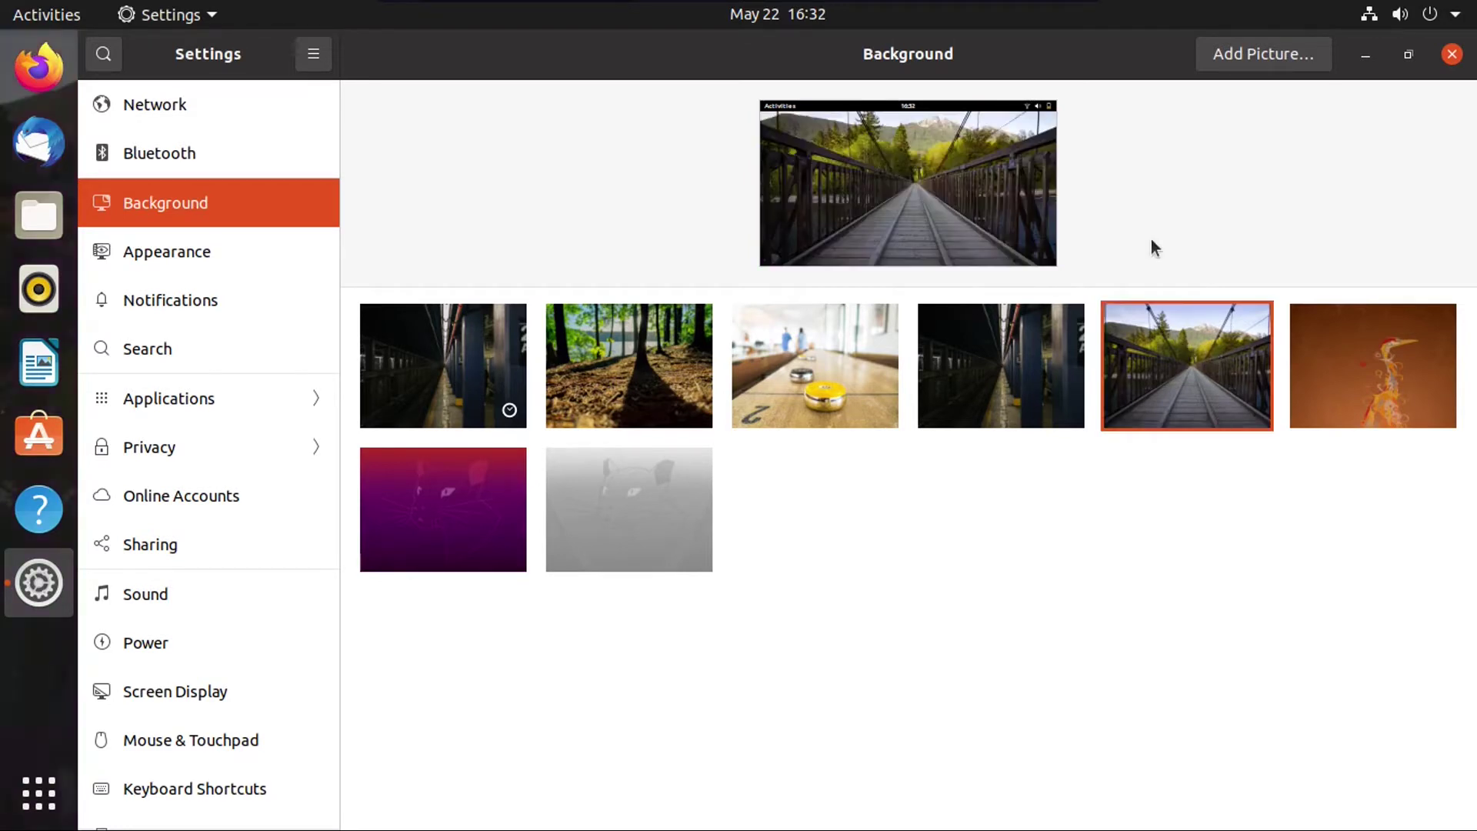
{"action": "left_click", "coordinate": [1366, 56]}
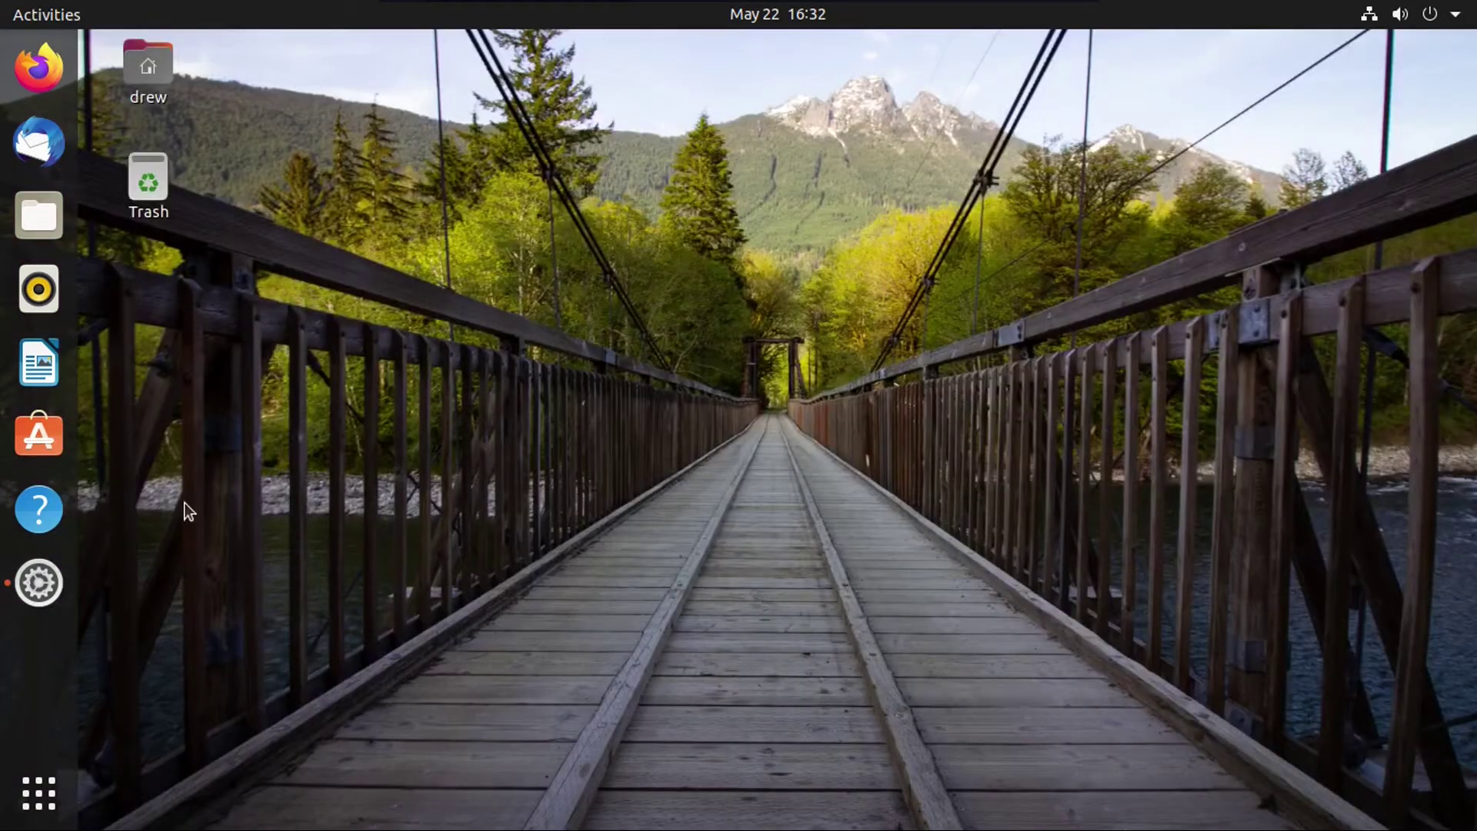
{"action": "left_click", "coordinate": [39, 582]}
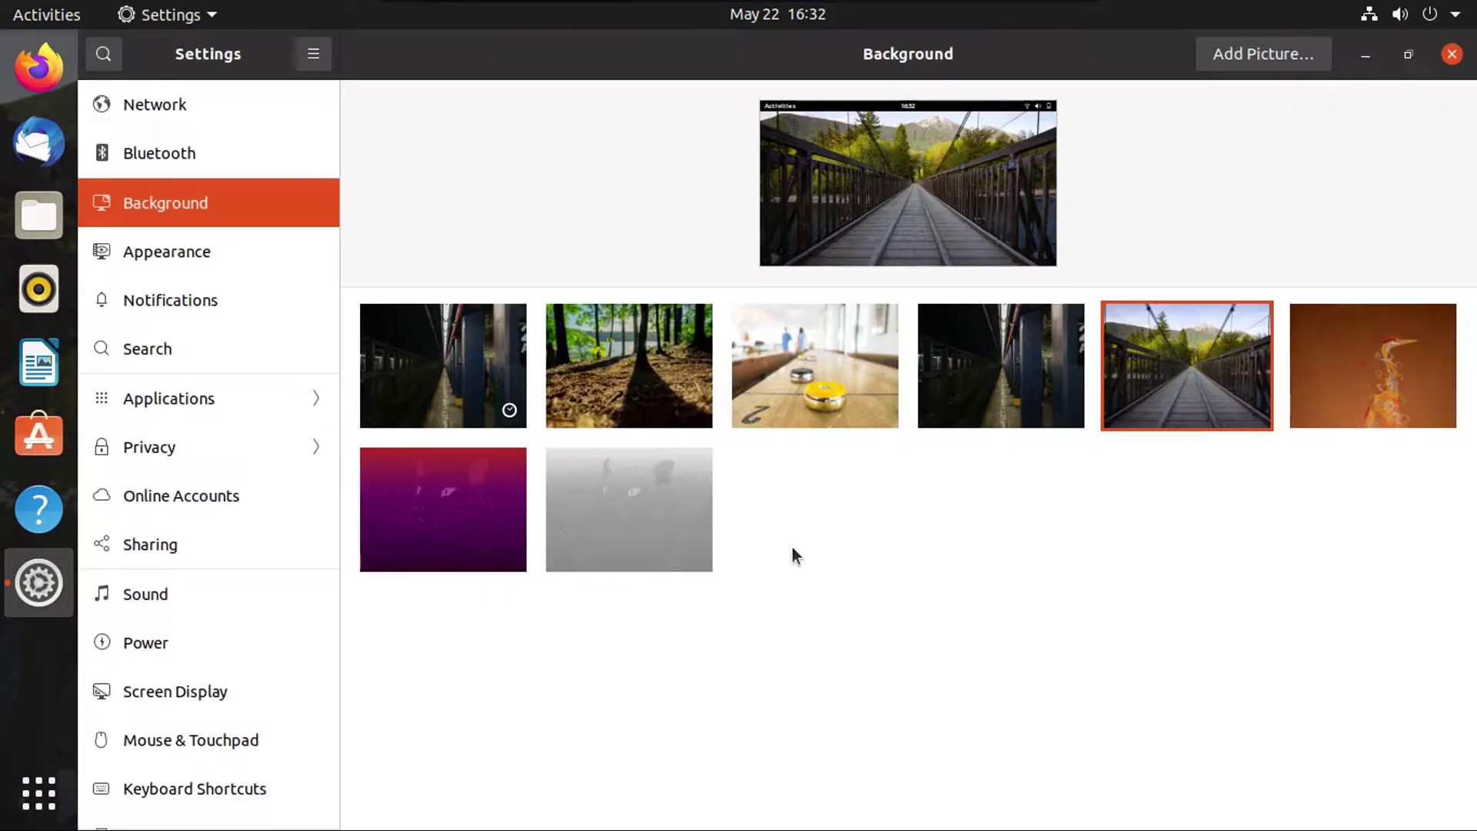
{"action": "left_click", "coordinate": [482, 512]}
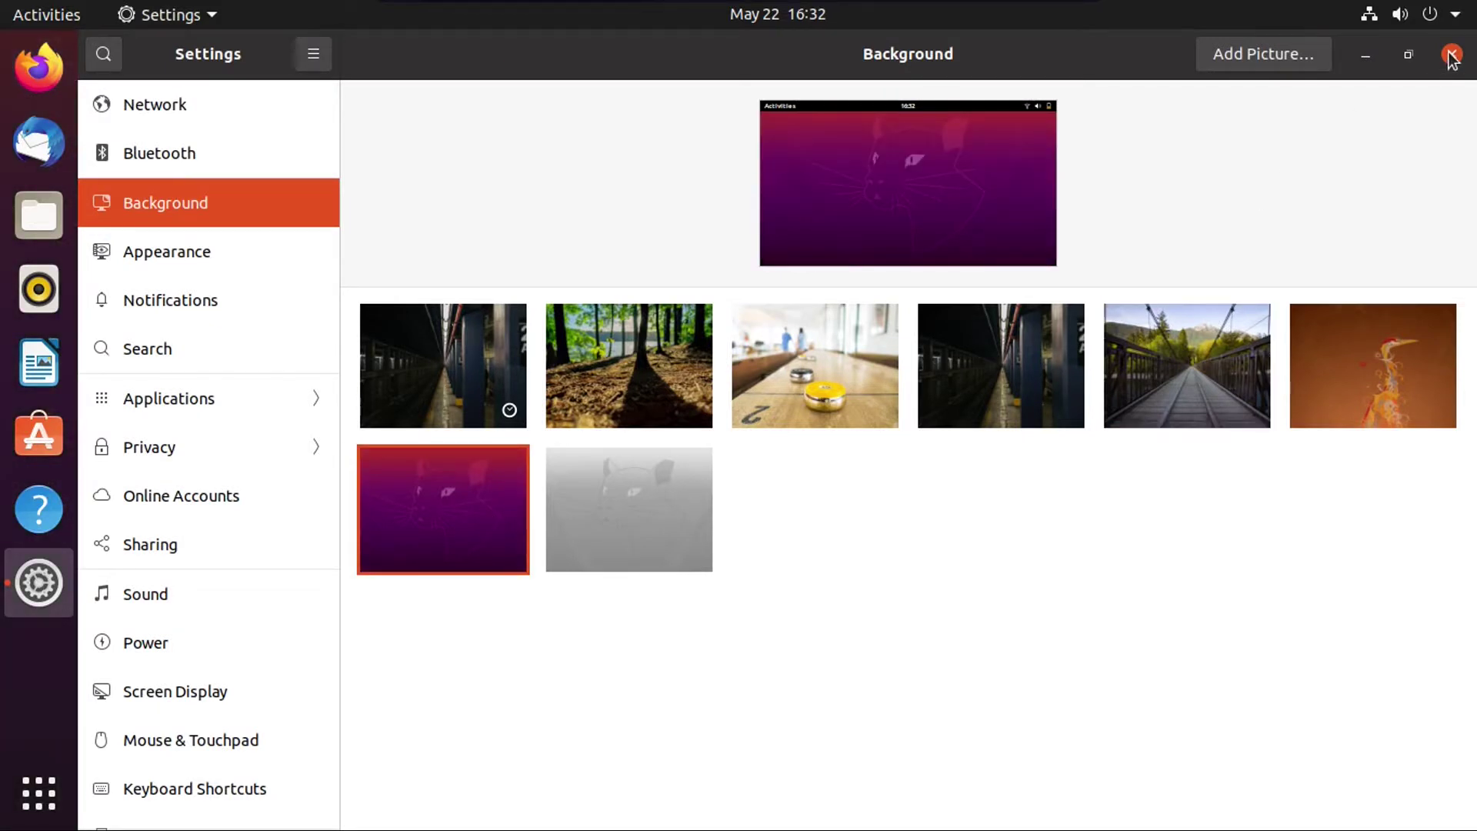
{"action": "left_click", "coordinate": [256, 251]}
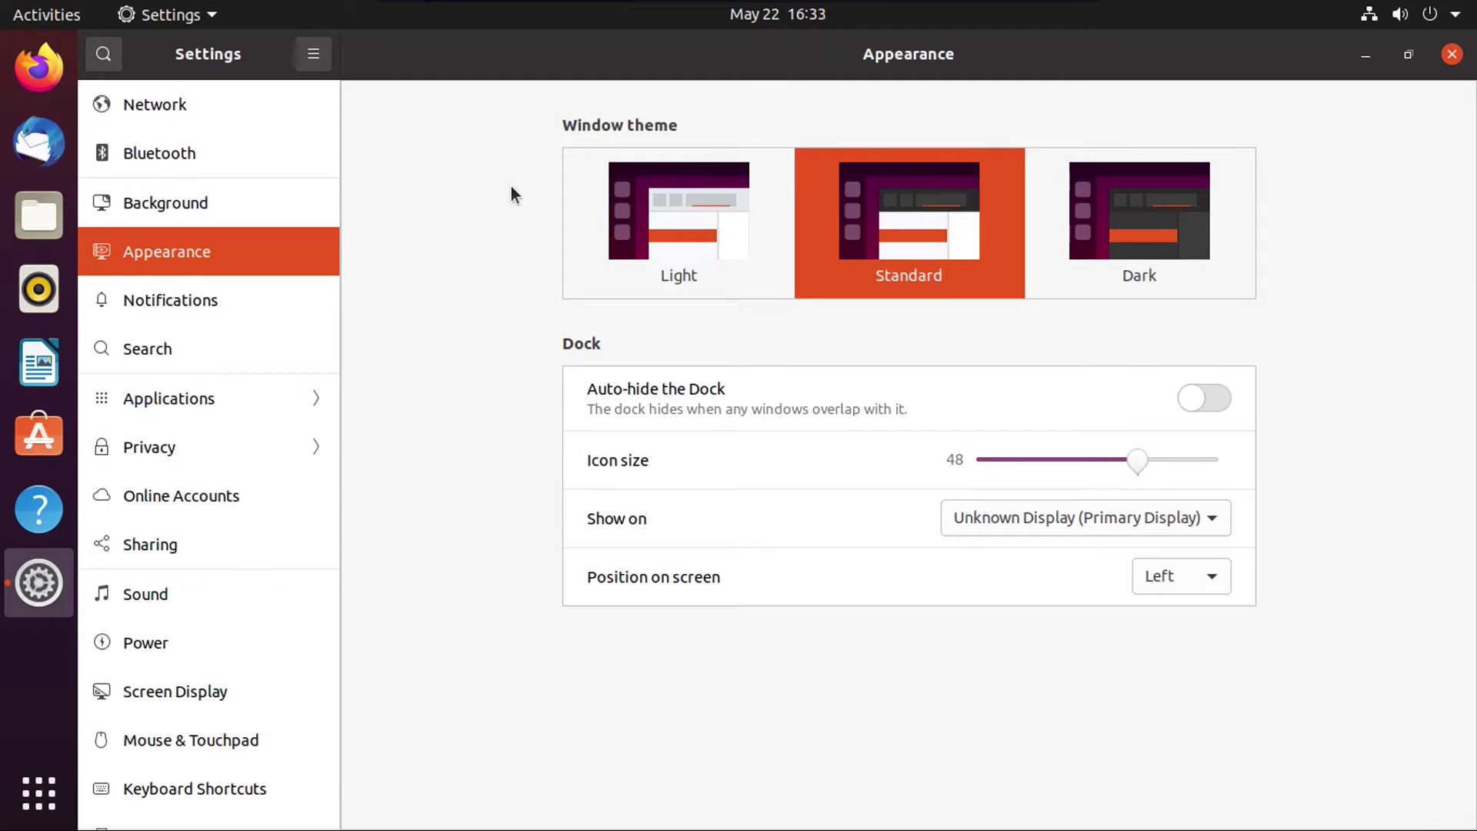
{"action": "left_click", "coordinate": [676, 241]}
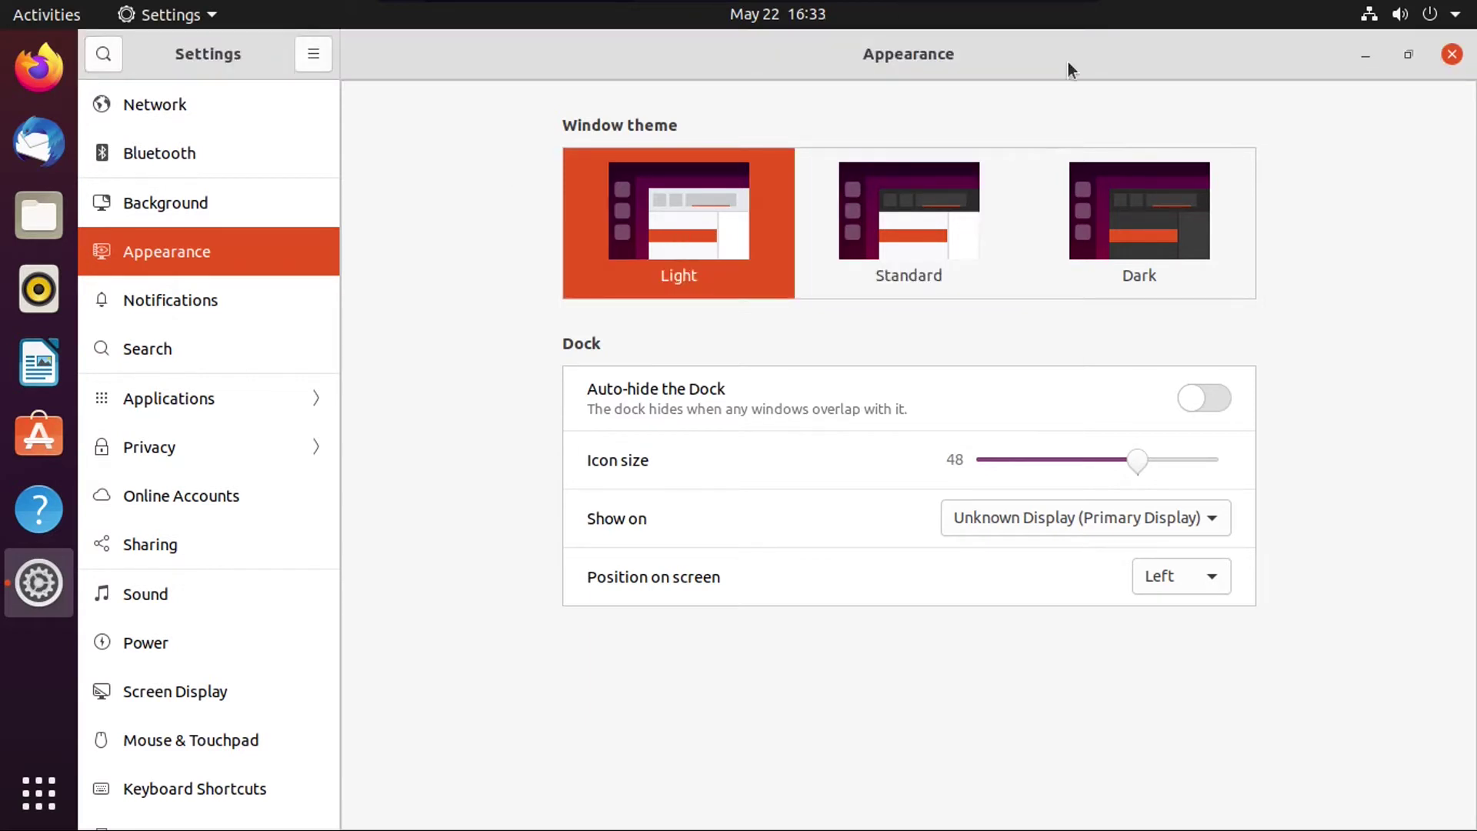
{"action": "left_click", "coordinate": [1000, 170]}
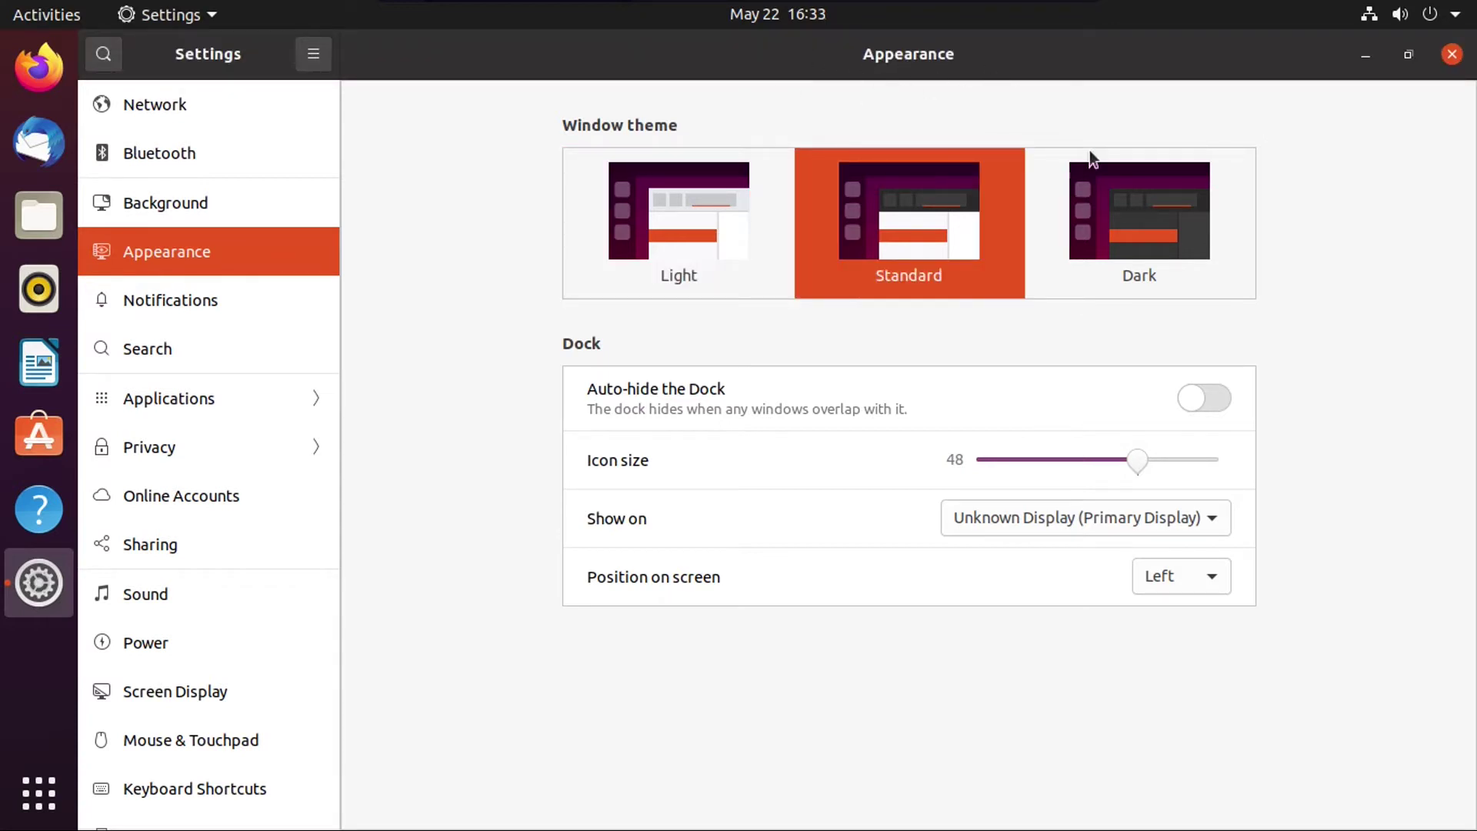
{"action": "left_click", "coordinate": [1129, 206]}
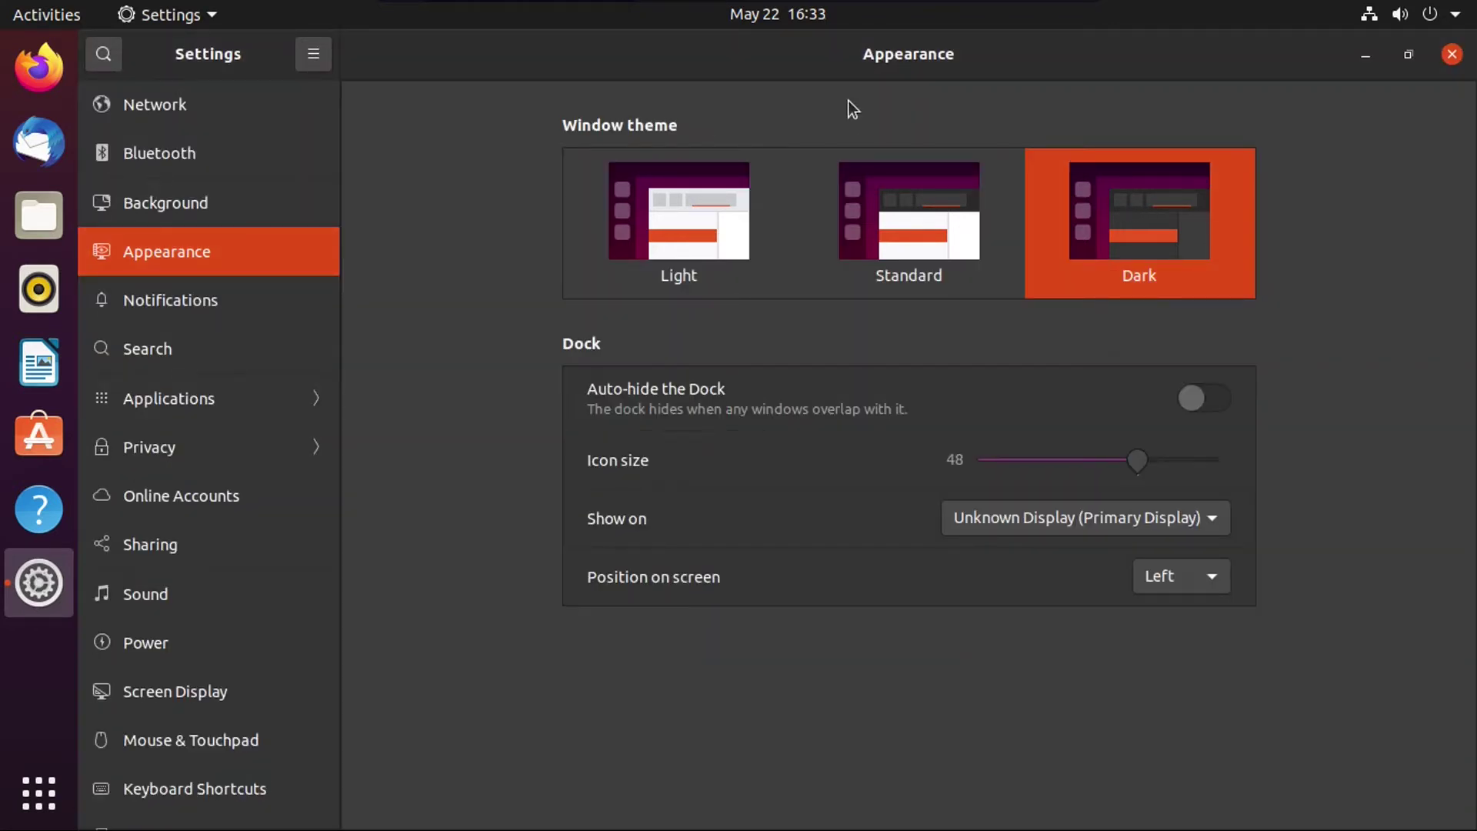
{"action": "left_click", "coordinate": [860, 214]}
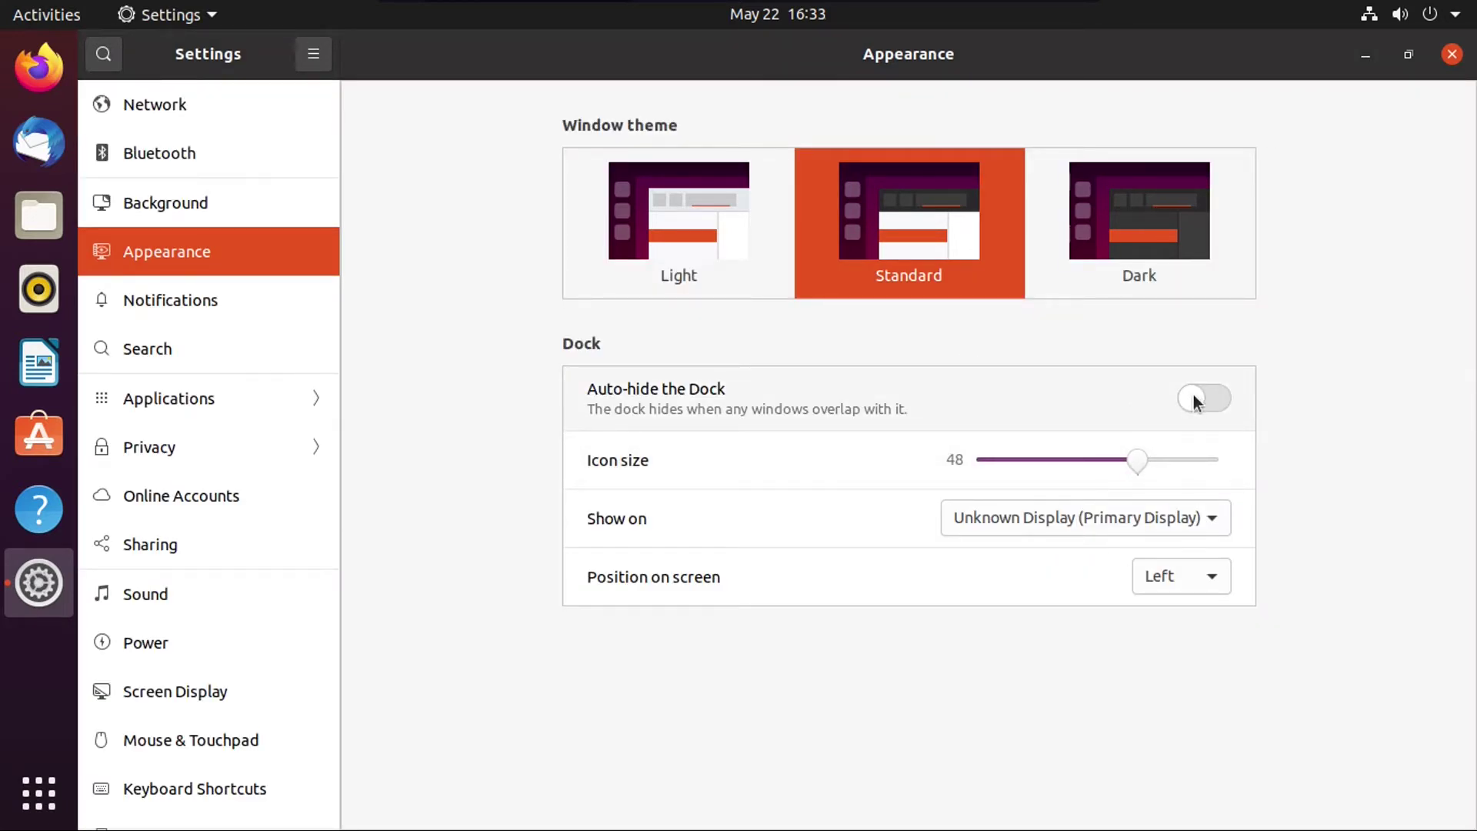
{"action": "left_click", "coordinate": [1193, 398]}
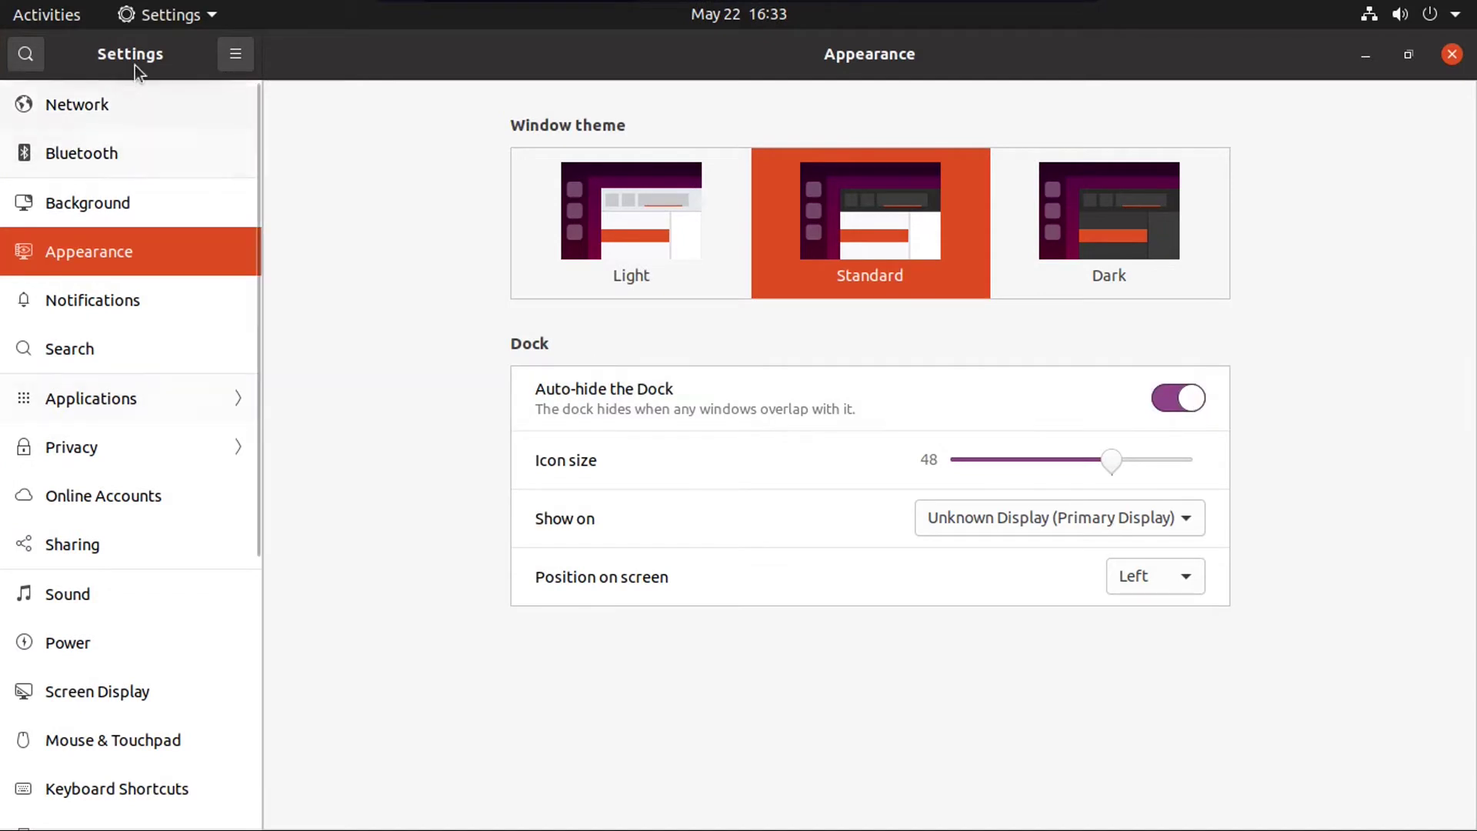
{"action": "left_click", "coordinate": [48, 13]}
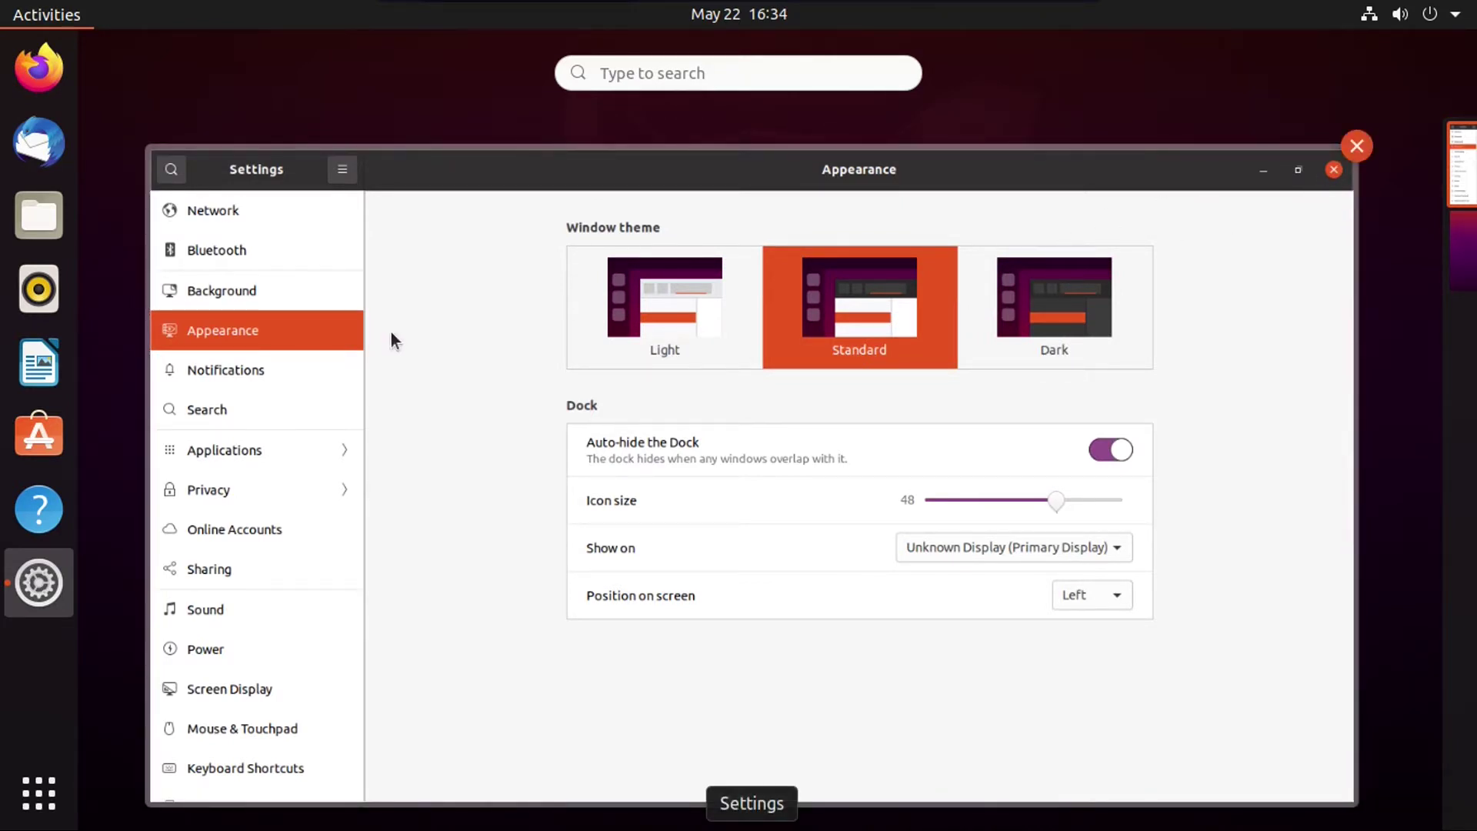
{"action": "left_click", "coordinate": [597, 298]}
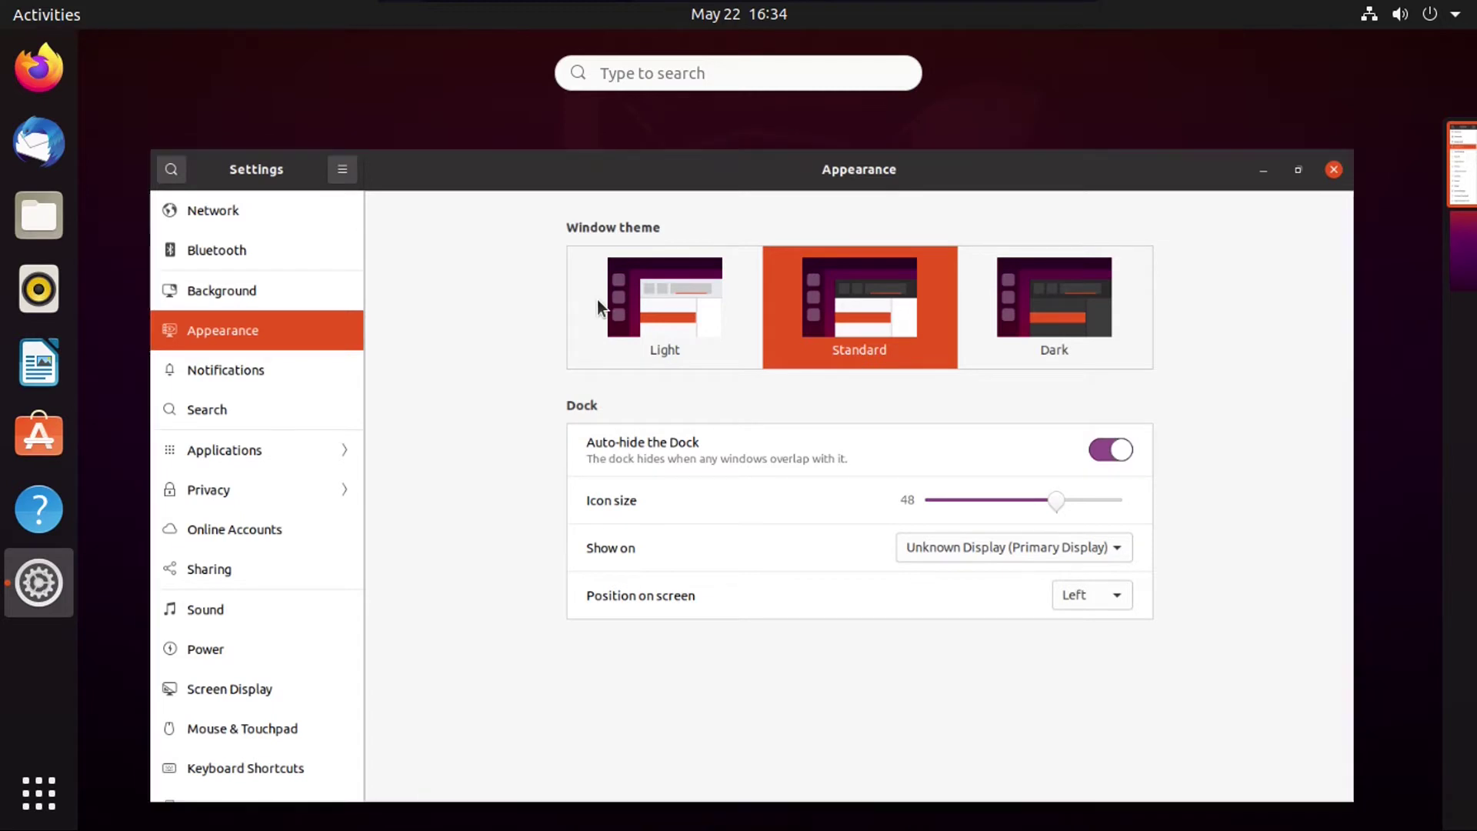
{"action": "left_click", "coordinate": [1183, 400]}
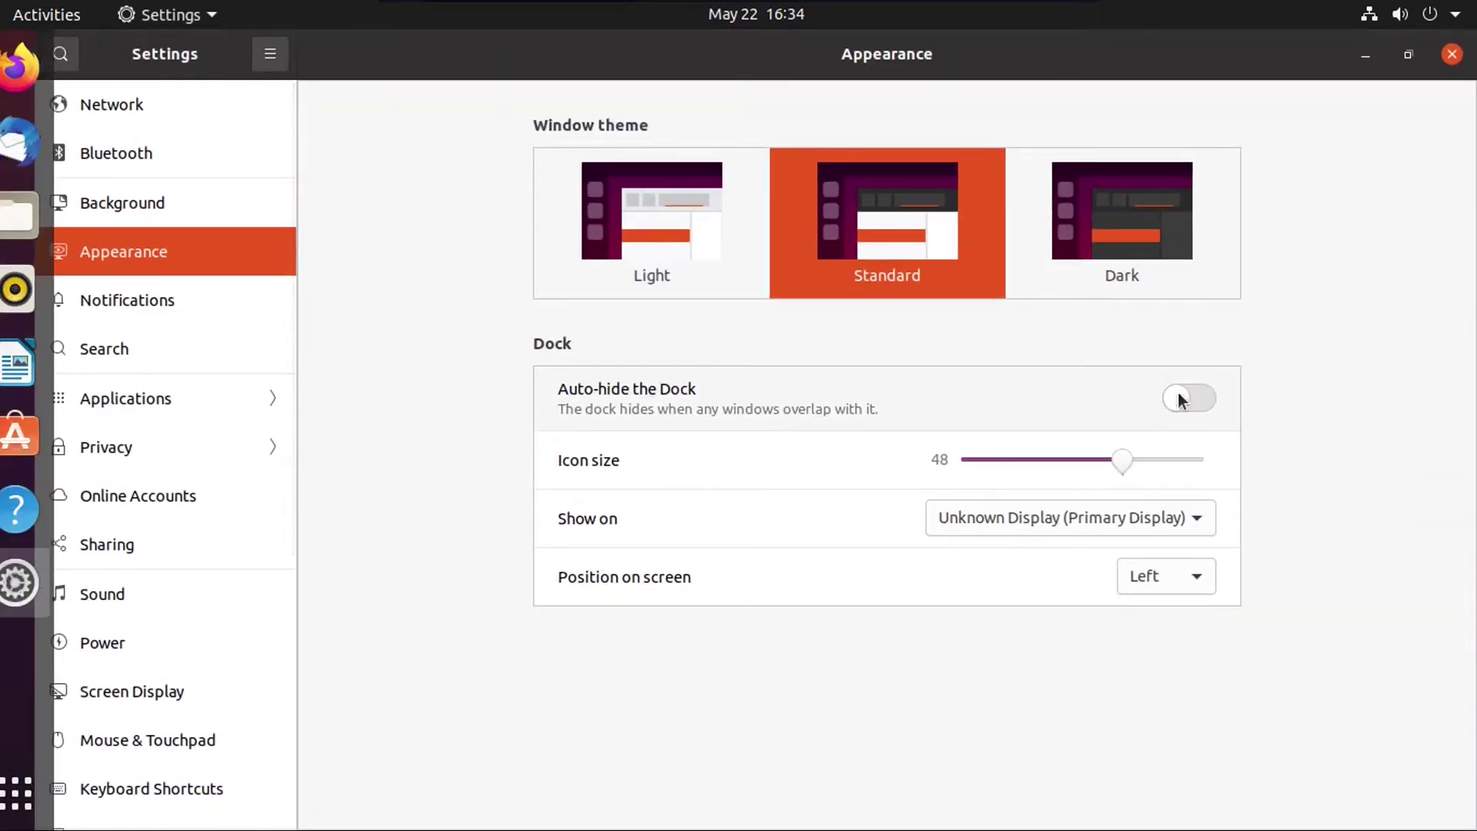
{"action": "left_click", "coordinate": [1171, 579]}
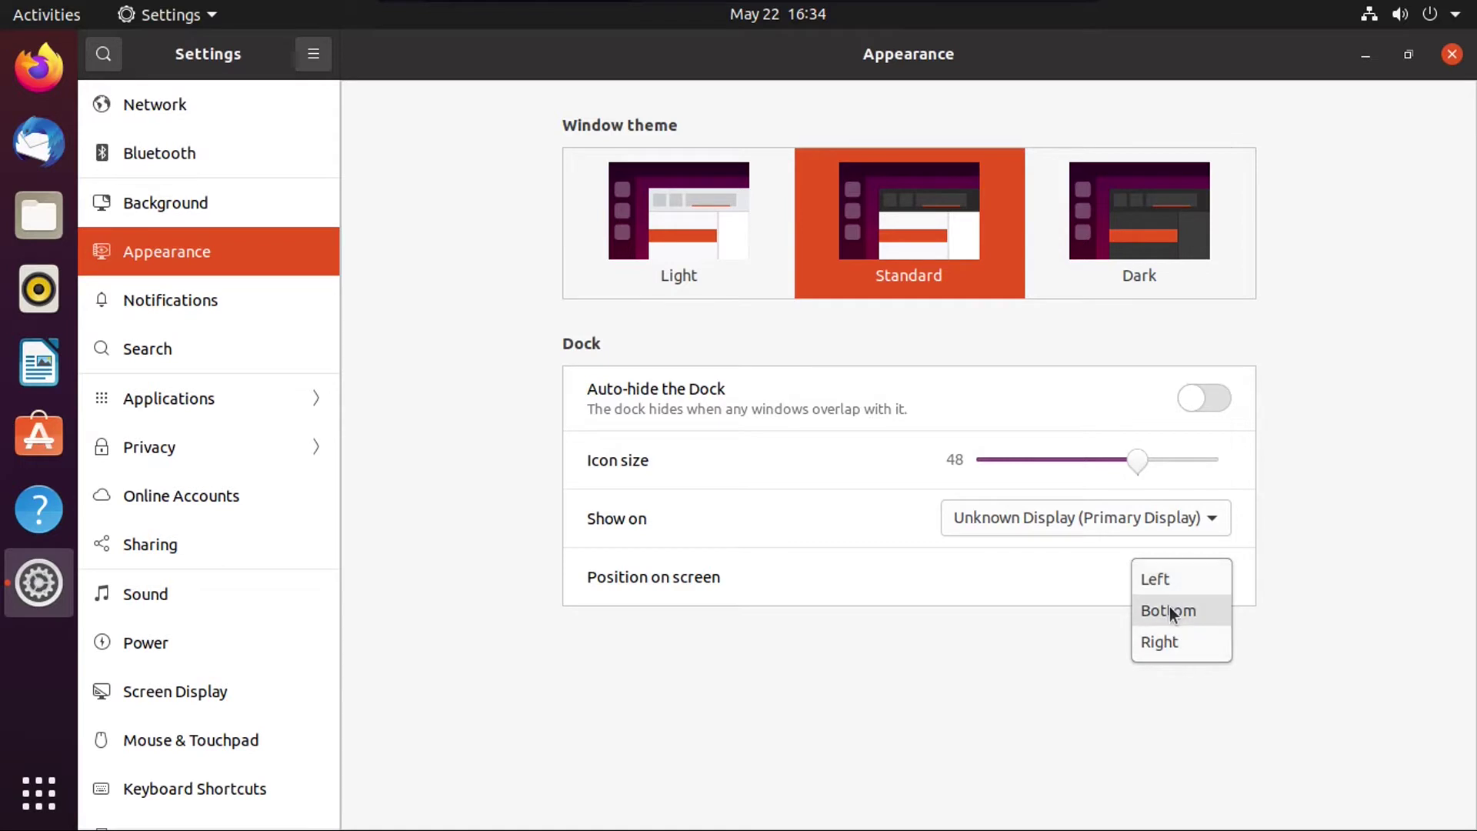
{"action": "left_click", "coordinate": [1169, 610]}
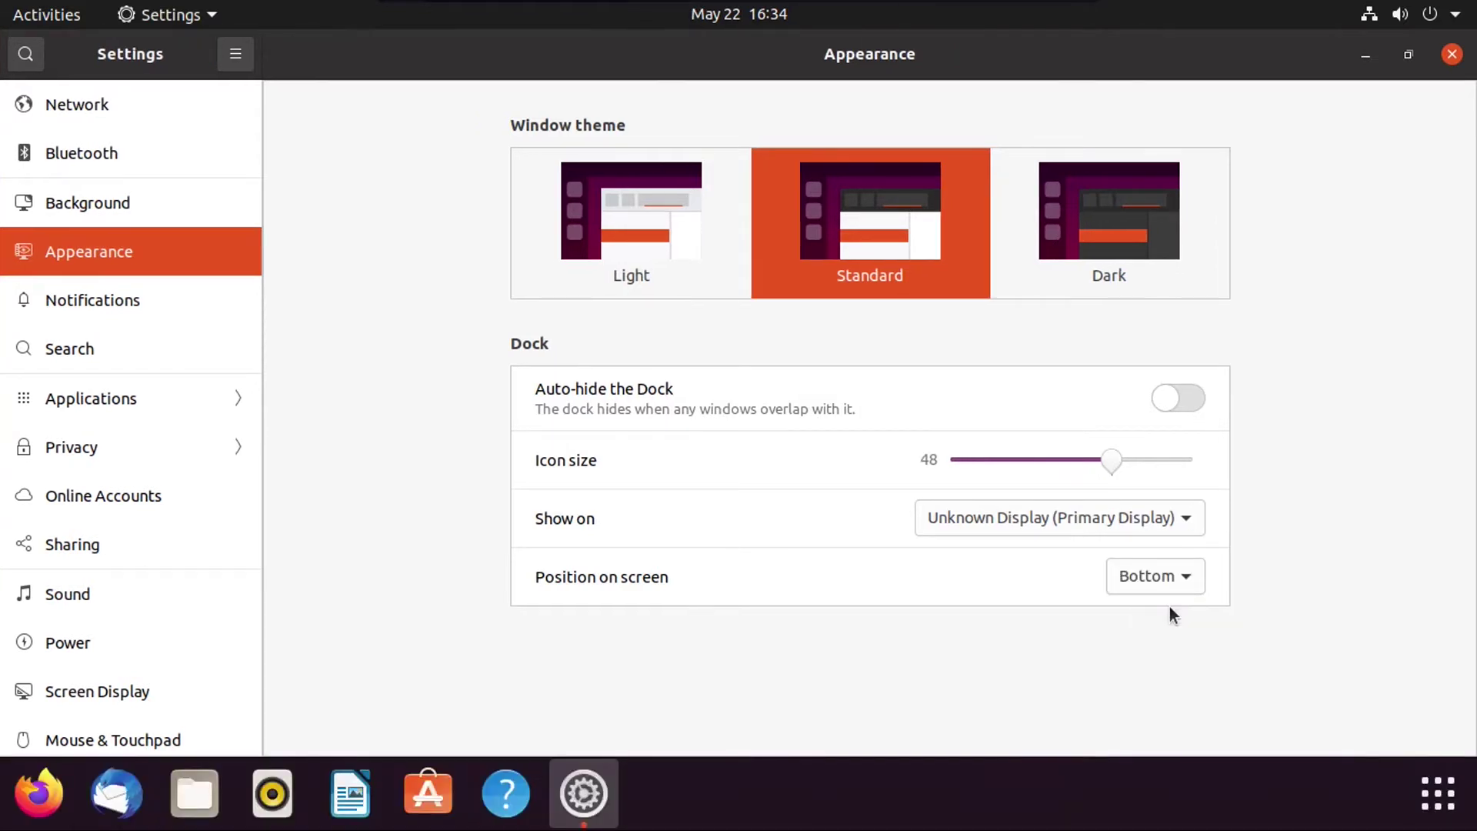
{"action": "left_click", "coordinate": [1144, 586]}
{"action": "left_click", "coordinate": [1153, 545]}
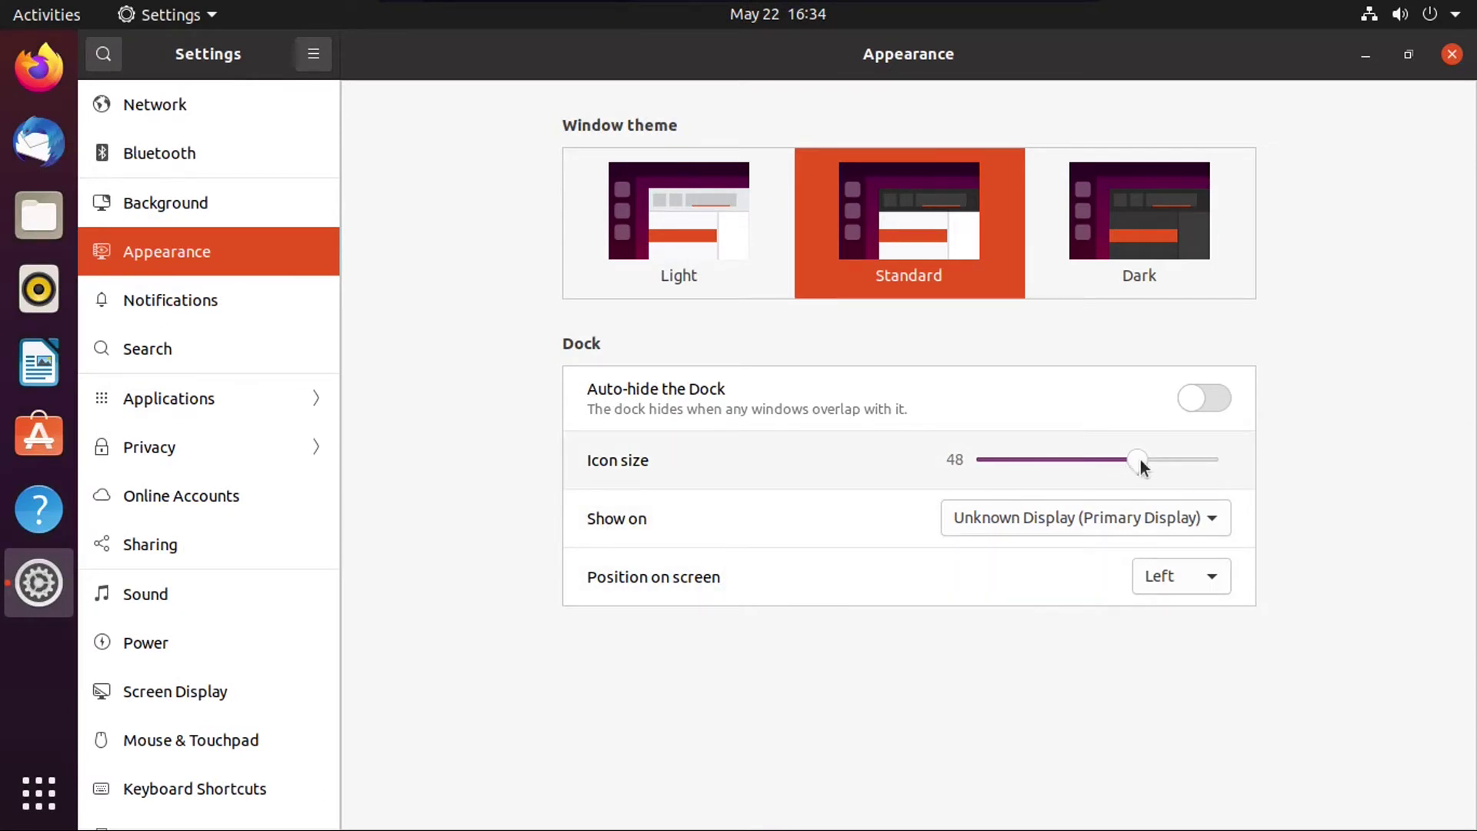
{"action": "mouse_move", "coordinate": [1142, 467]}
{"action": "left_mouse_down"}
{"action": "mouse_move", "coordinate": [1092, 464]}
{"action": "mouse_move", "coordinate": [1174, 463]}
{"action": "mouse_move", "coordinate": [1064, 461]}
{"action": "mouse_move", "coordinate": [1135, 470]}
{"action": "left_mouse_up"}
{"action": "scroll", "coordinate": [239, 283], "scroll_direction": "down", "scroll_amount": 5}
{"action": "scroll", "coordinate": [239, 284], "scroll_direction": "up", "scroll_amount": 5}
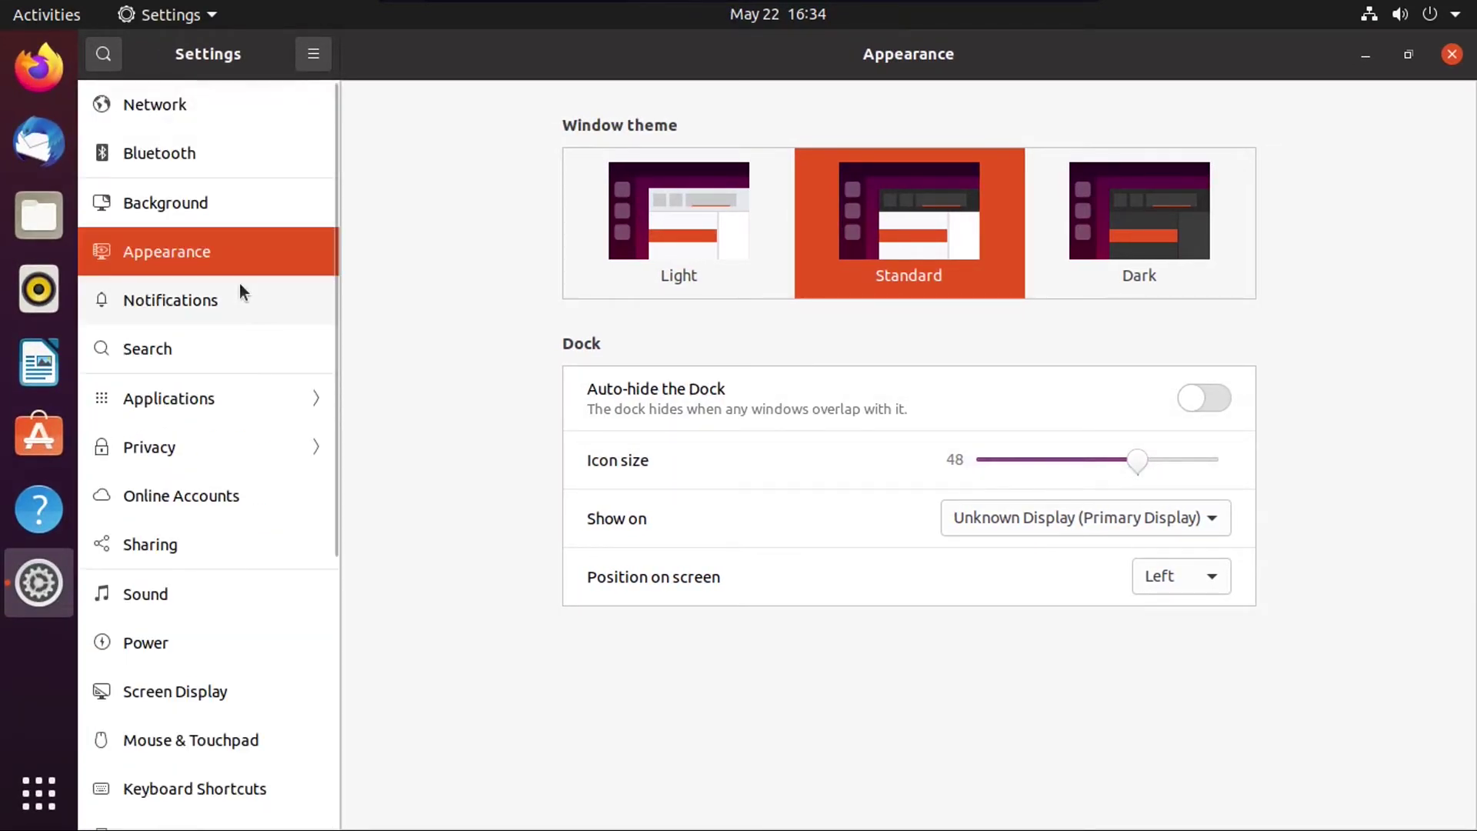
{"action": "scroll", "coordinate": [239, 285], "scroll_direction": "down", "scroll_amount": 5}
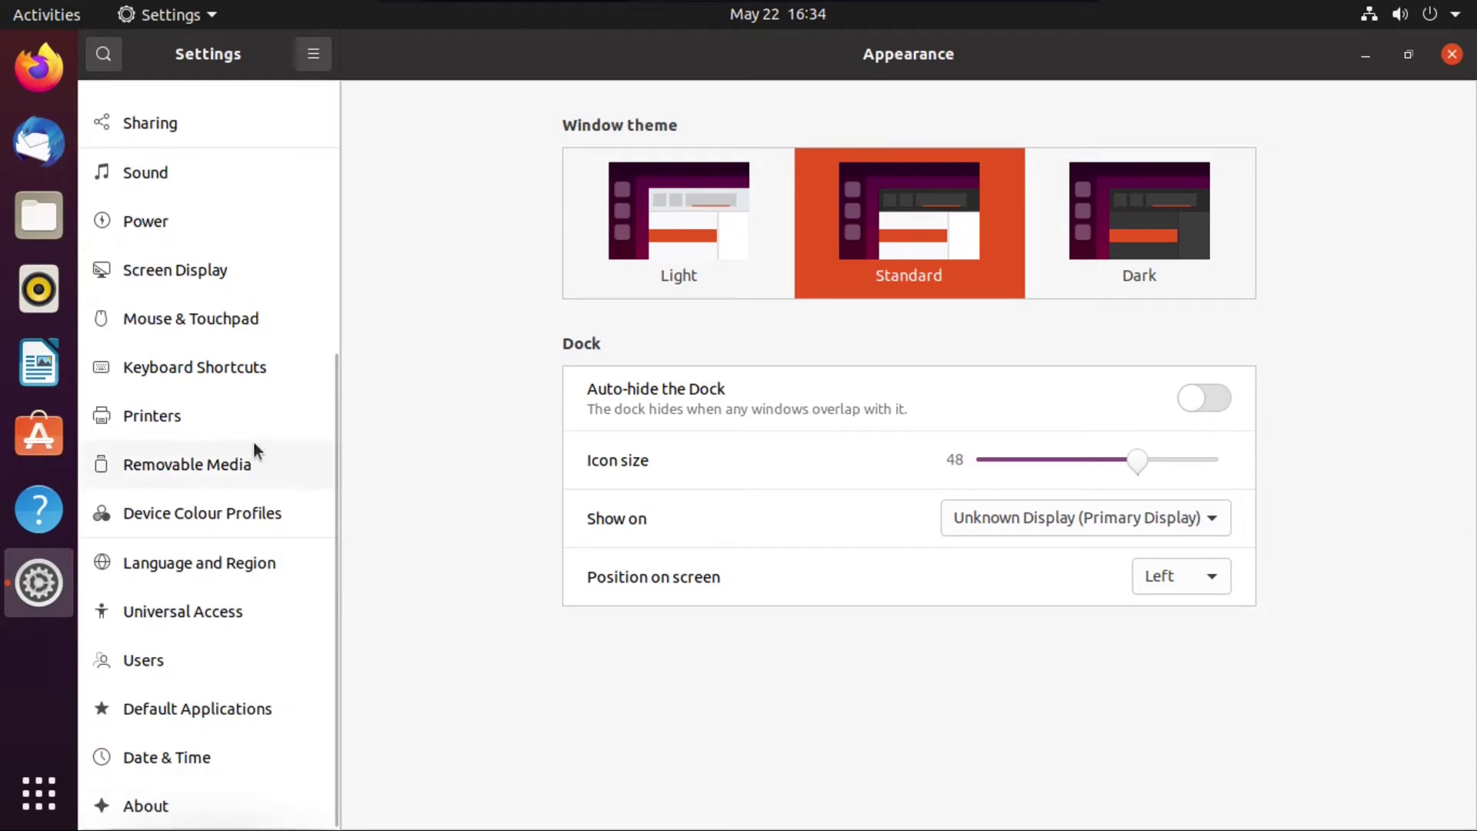
{"action": "scroll", "coordinate": [252, 441], "scroll_direction": "up", "scroll_amount": 5}
{"action": "scroll", "coordinate": [253, 441], "scroll_direction": "down", "scroll_amount": 5}
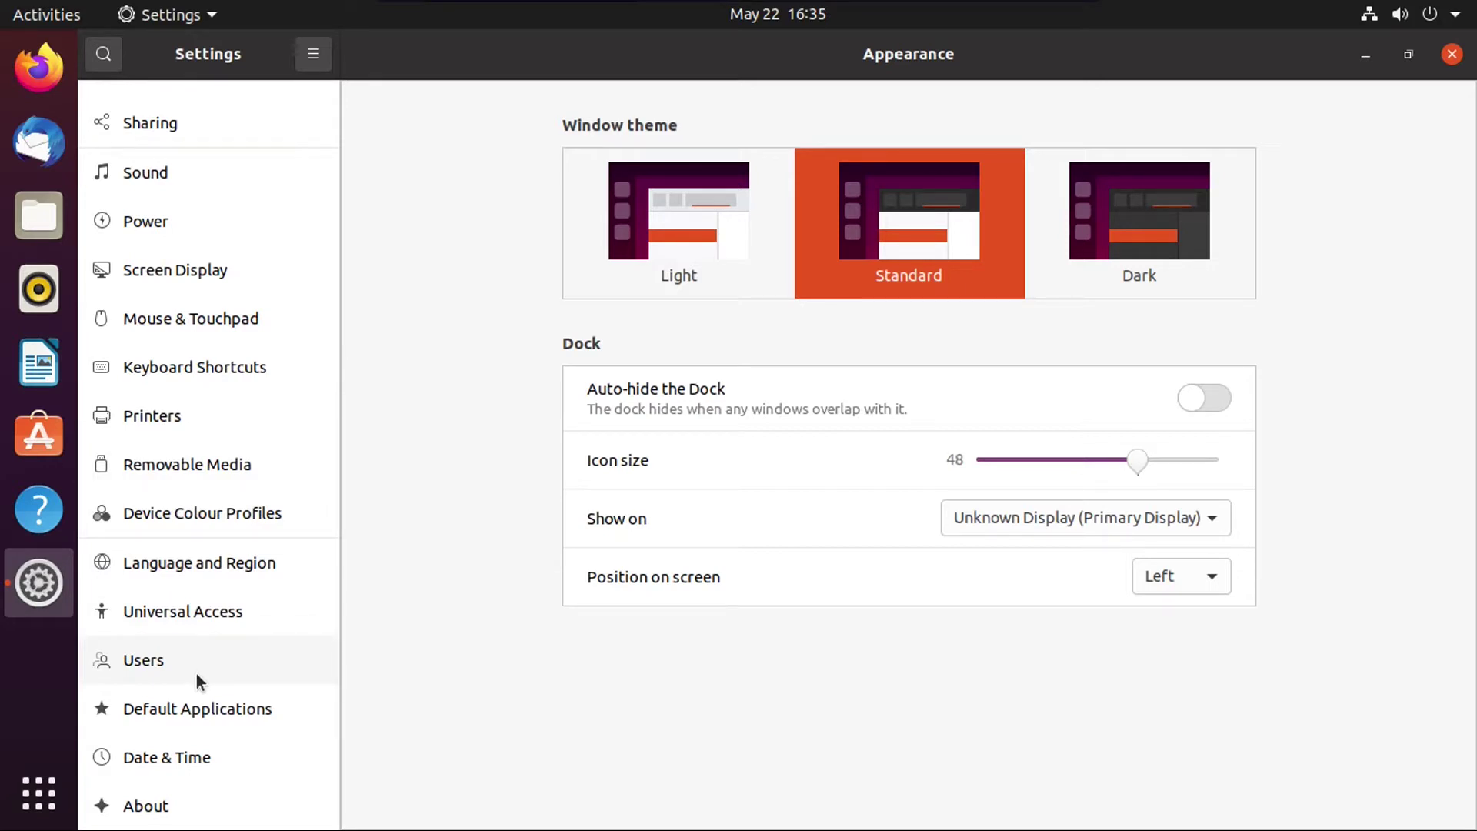
Step: On the Users page, cancel a password change and confirm the edited display name
{"action": "left_click", "coordinate": [151, 658]}
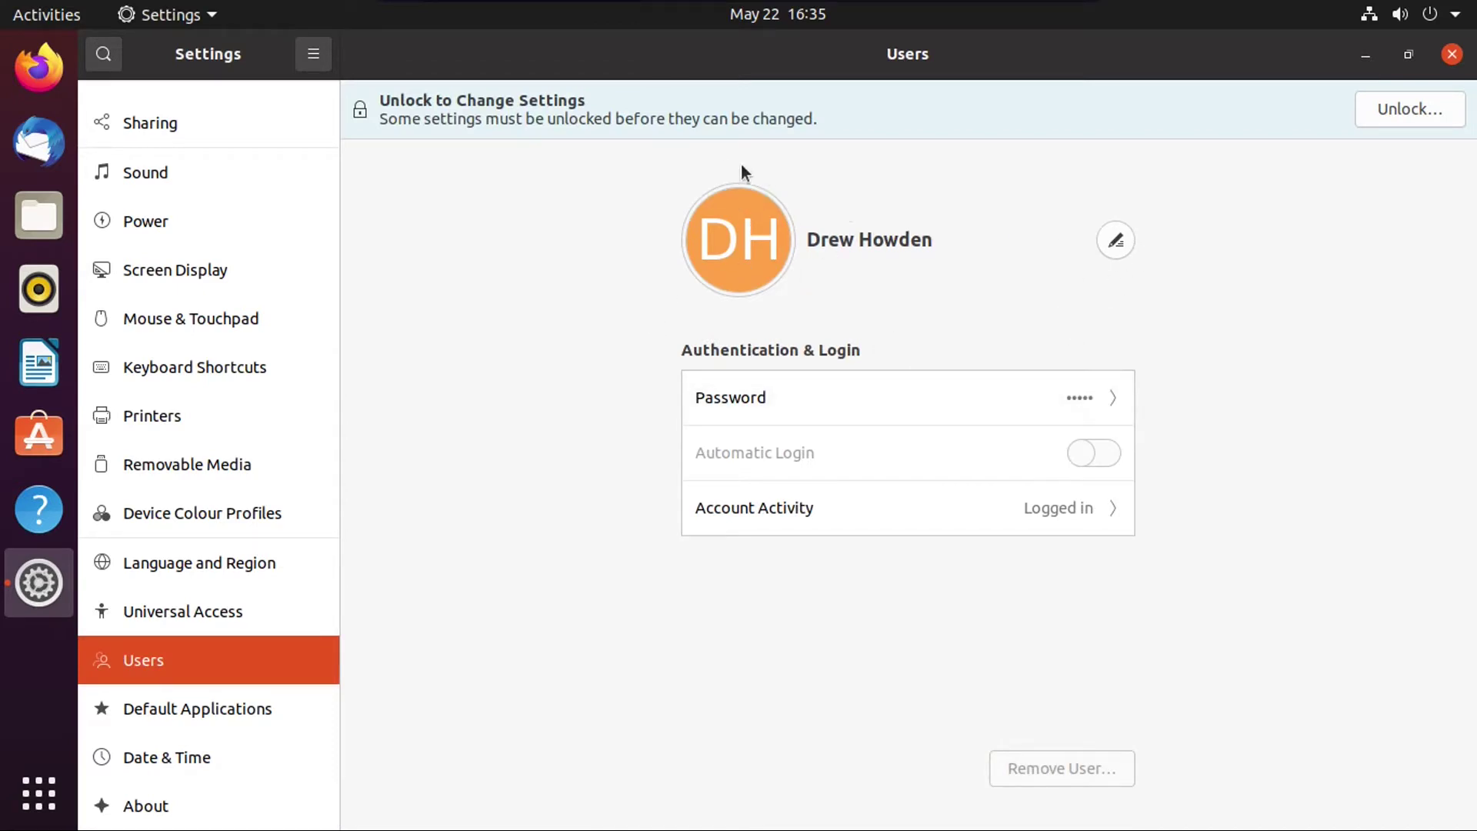
{"action": "left_click", "coordinate": [769, 388]}
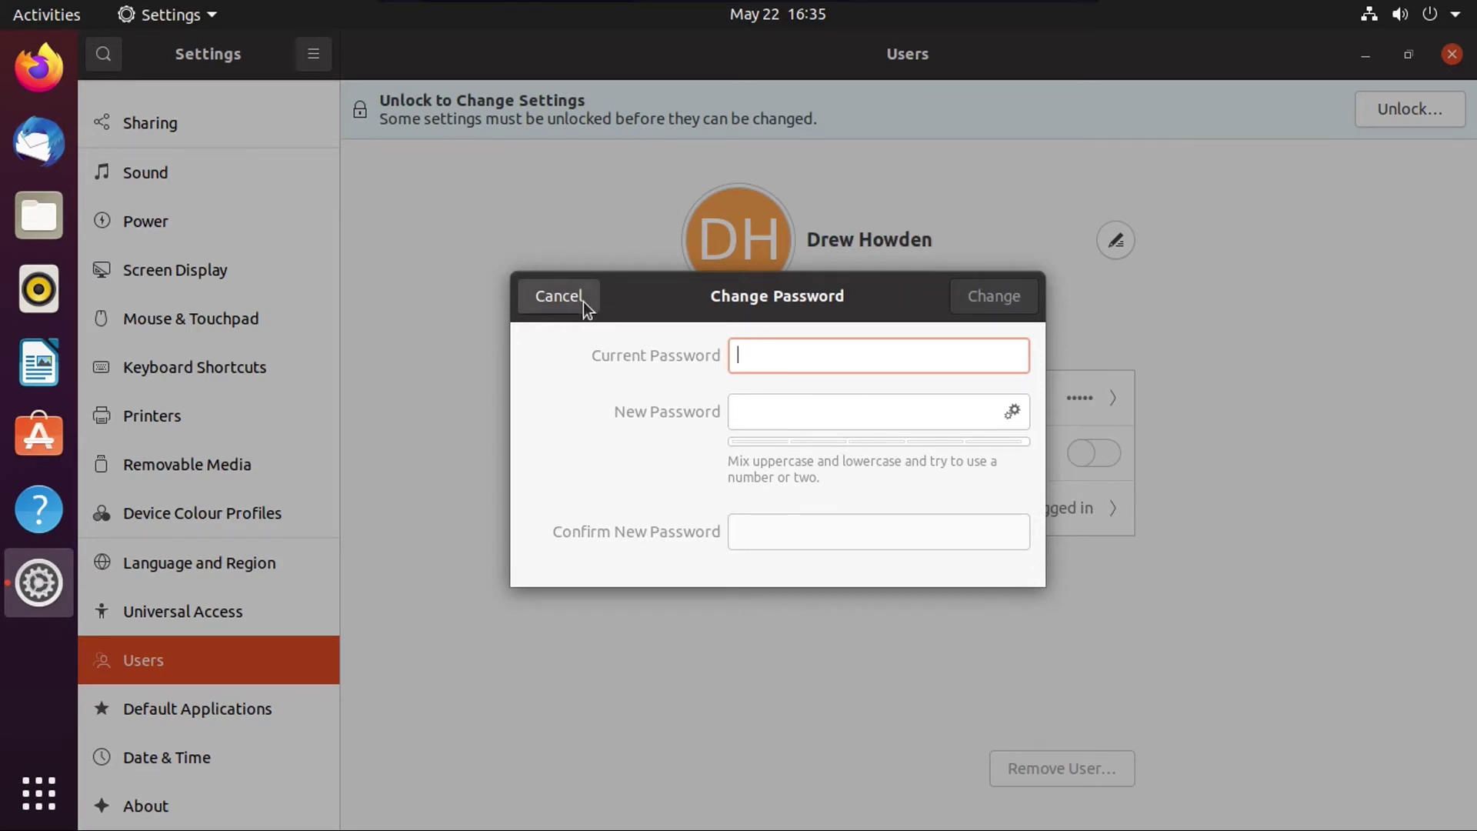
{"action": "key", "text": "Escape"}
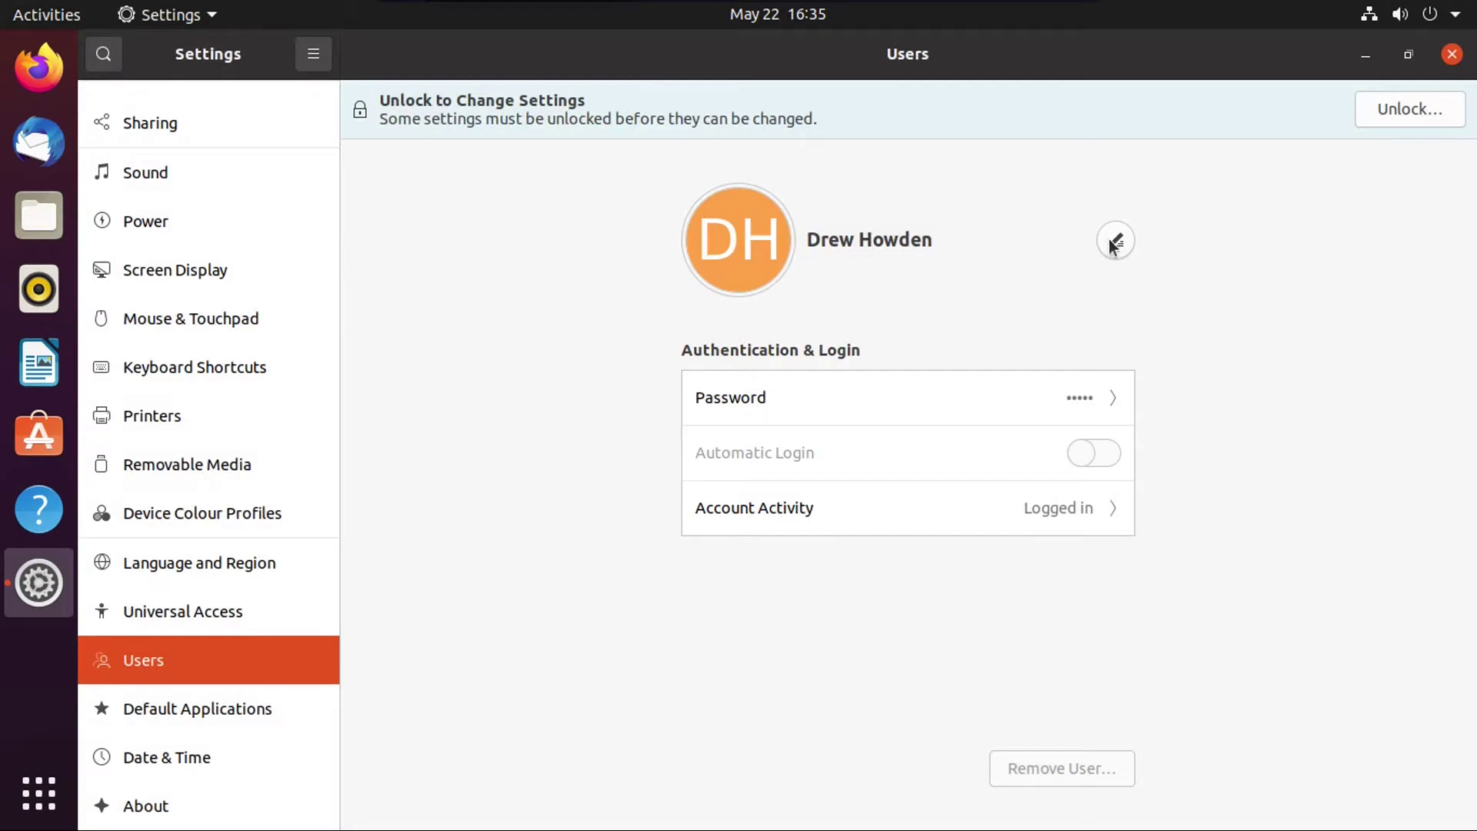
{"action": "left_click", "coordinate": [1116, 245]}
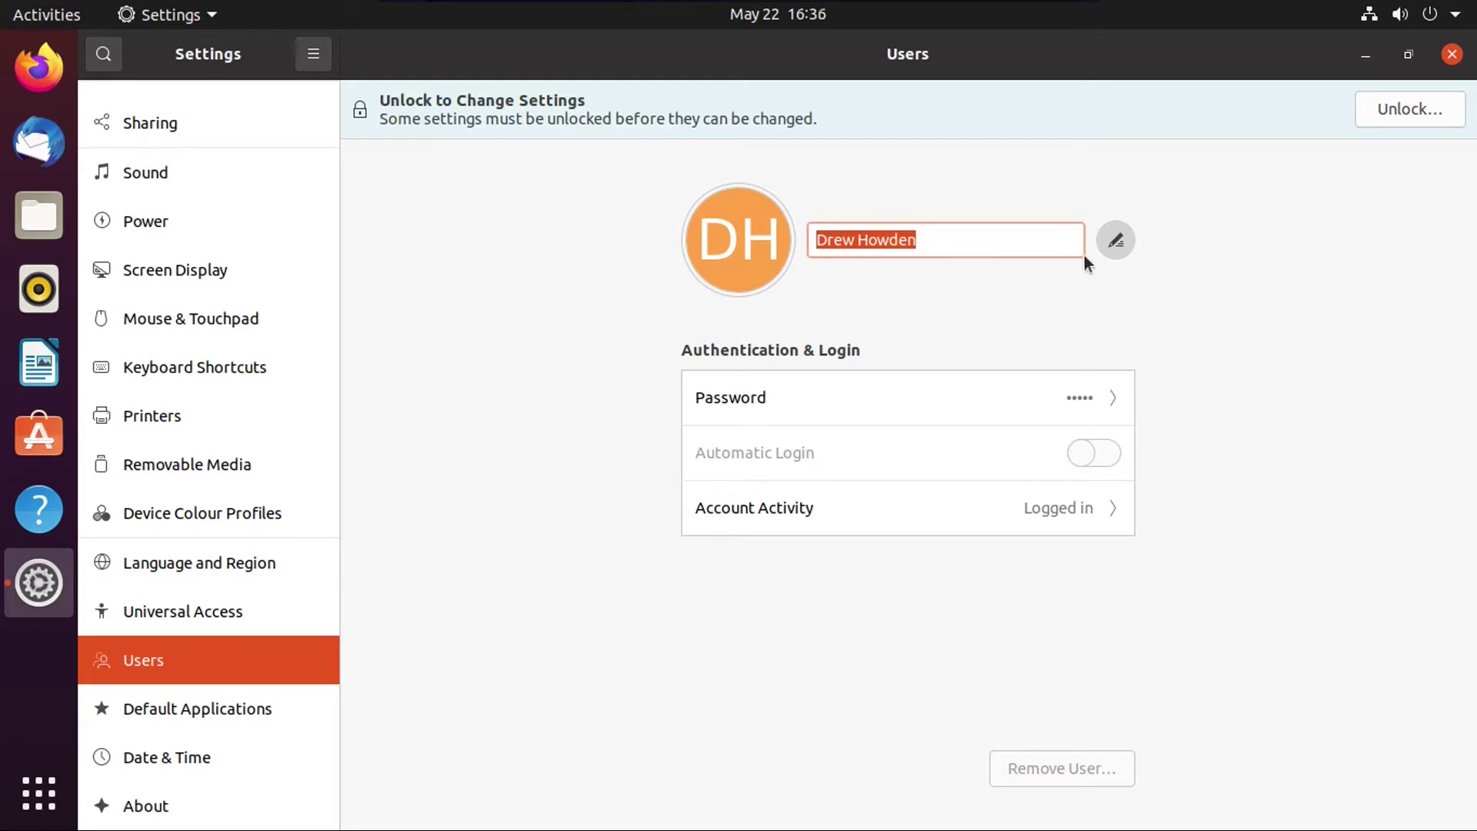
{"action": "left_click", "coordinate": [1018, 247]}
{"action": "key", "text": "Return"}
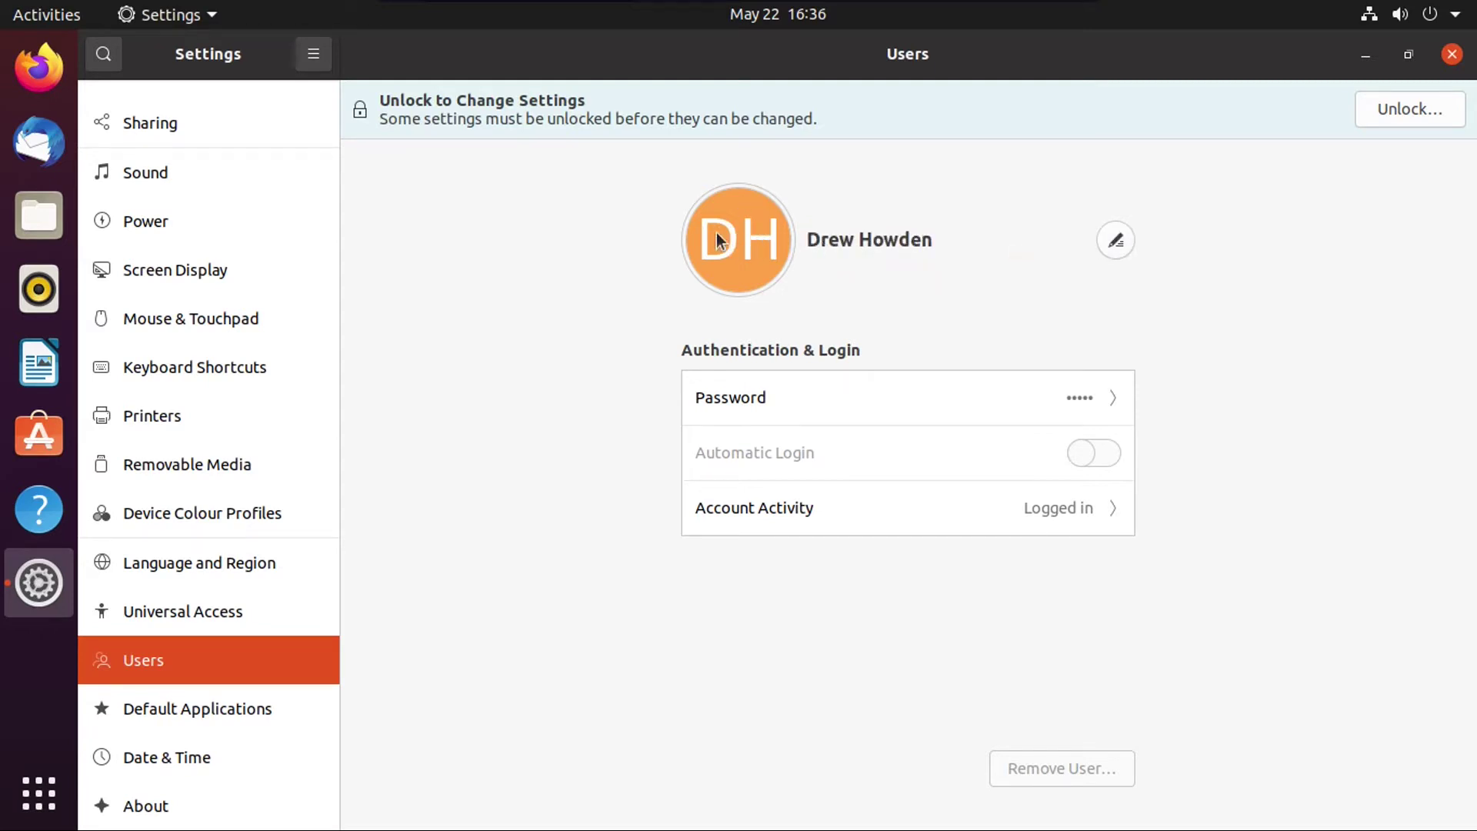
Step: Browse the avatar options and file chooser, leaving the picture unchanged
{"action": "left_click", "coordinate": [764, 235]}
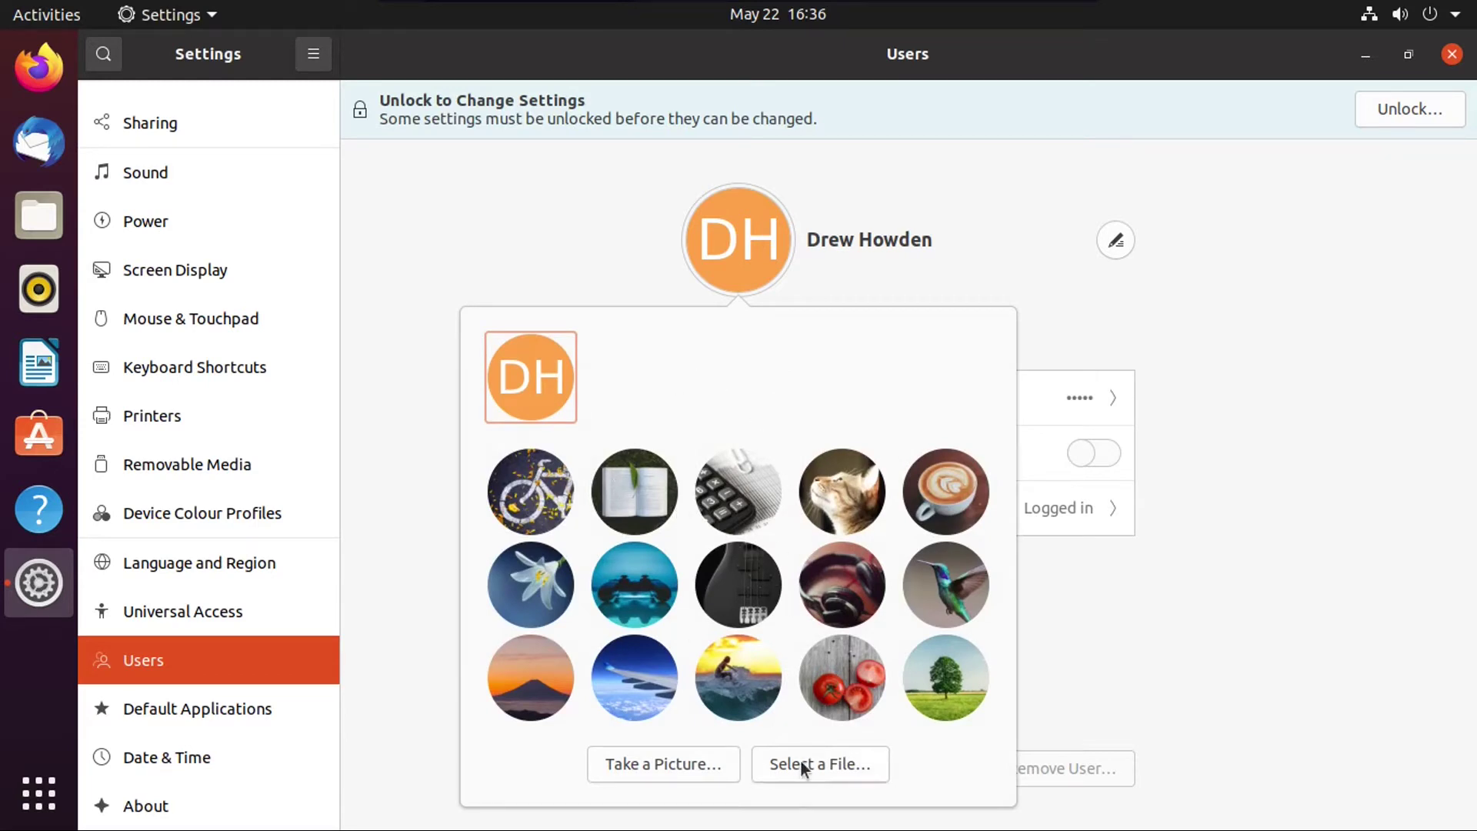
{"action": "left_click", "coordinate": [780, 773]}
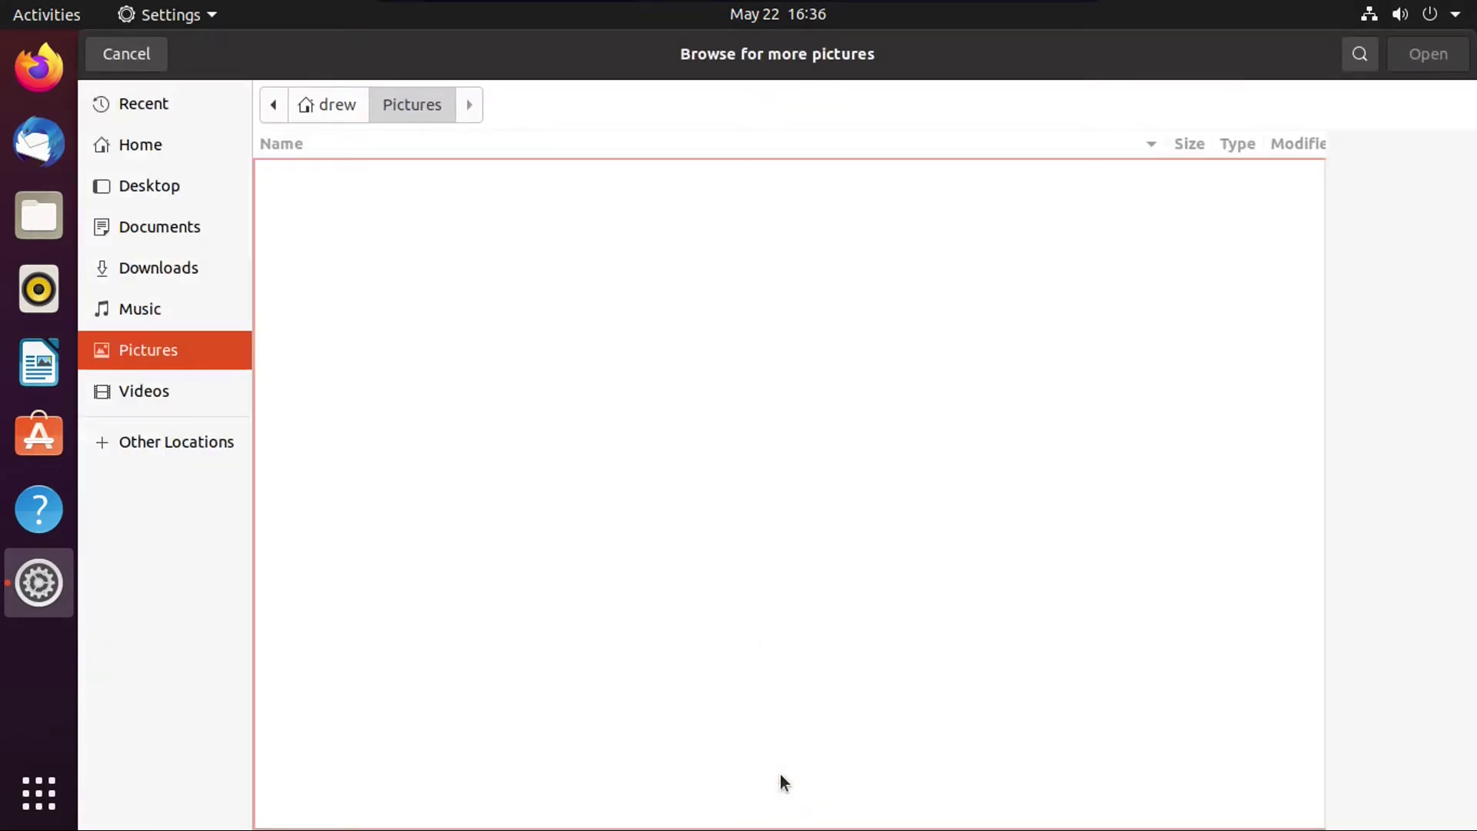
{"action": "key", "text": "Escape"}
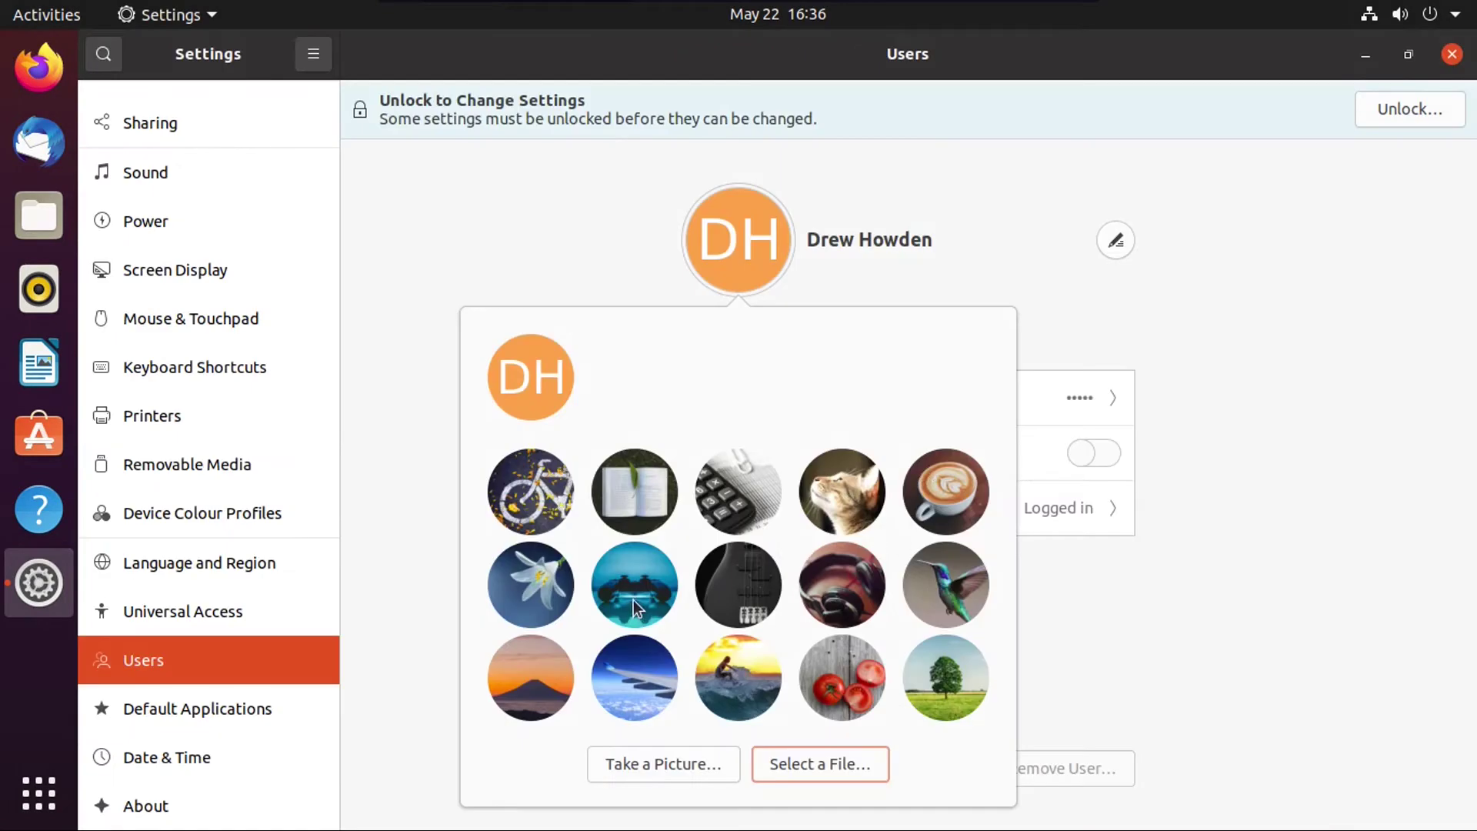
{"action": "left_click", "coordinate": [620, 600]}
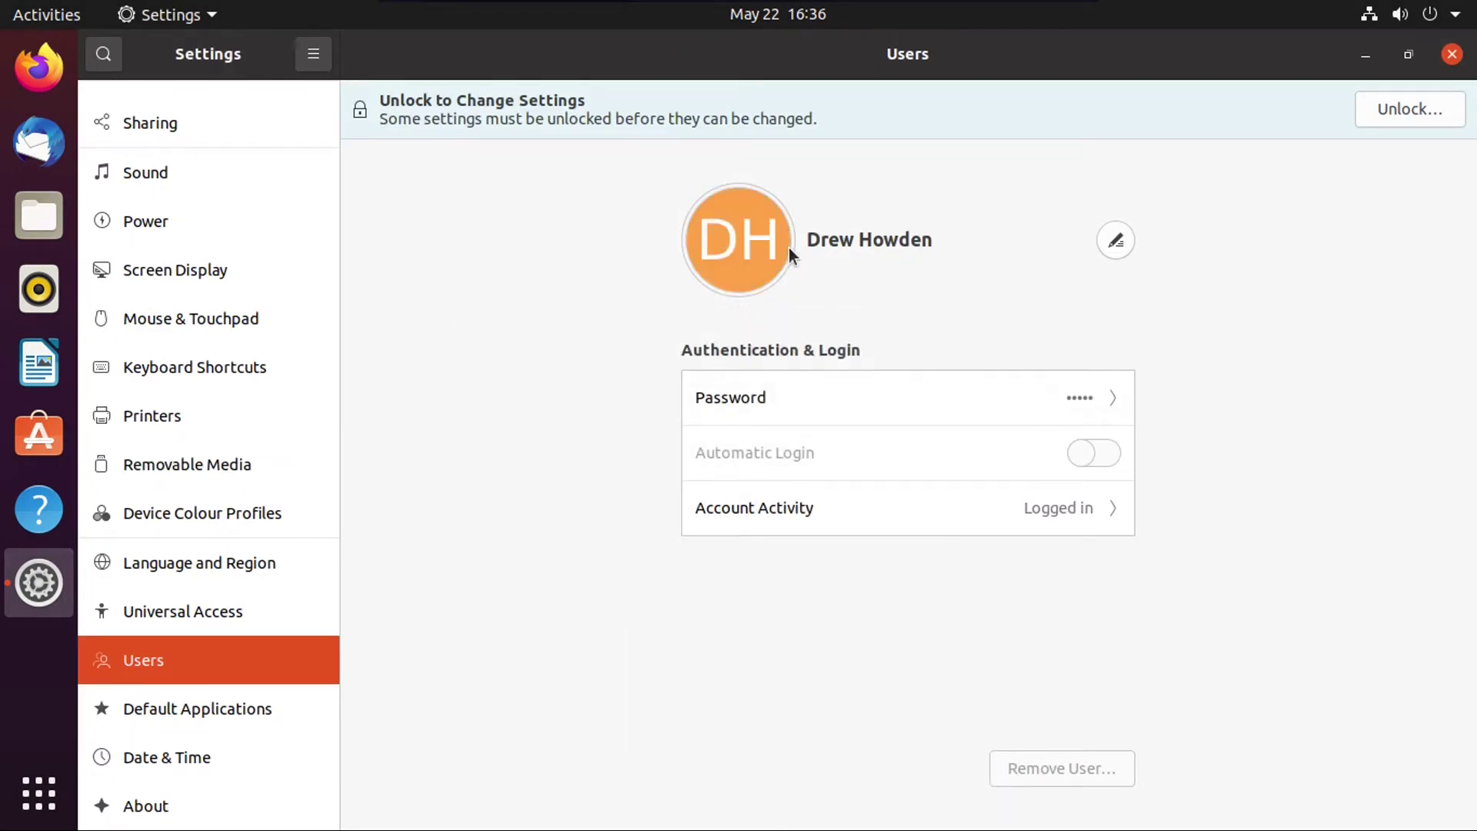
Step: Authenticate via Unlock… with the account password, then open the Standard-account Add User form
{"action": "left_click", "coordinate": [1408, 115]}
{"action": "type", "text": "•••"}
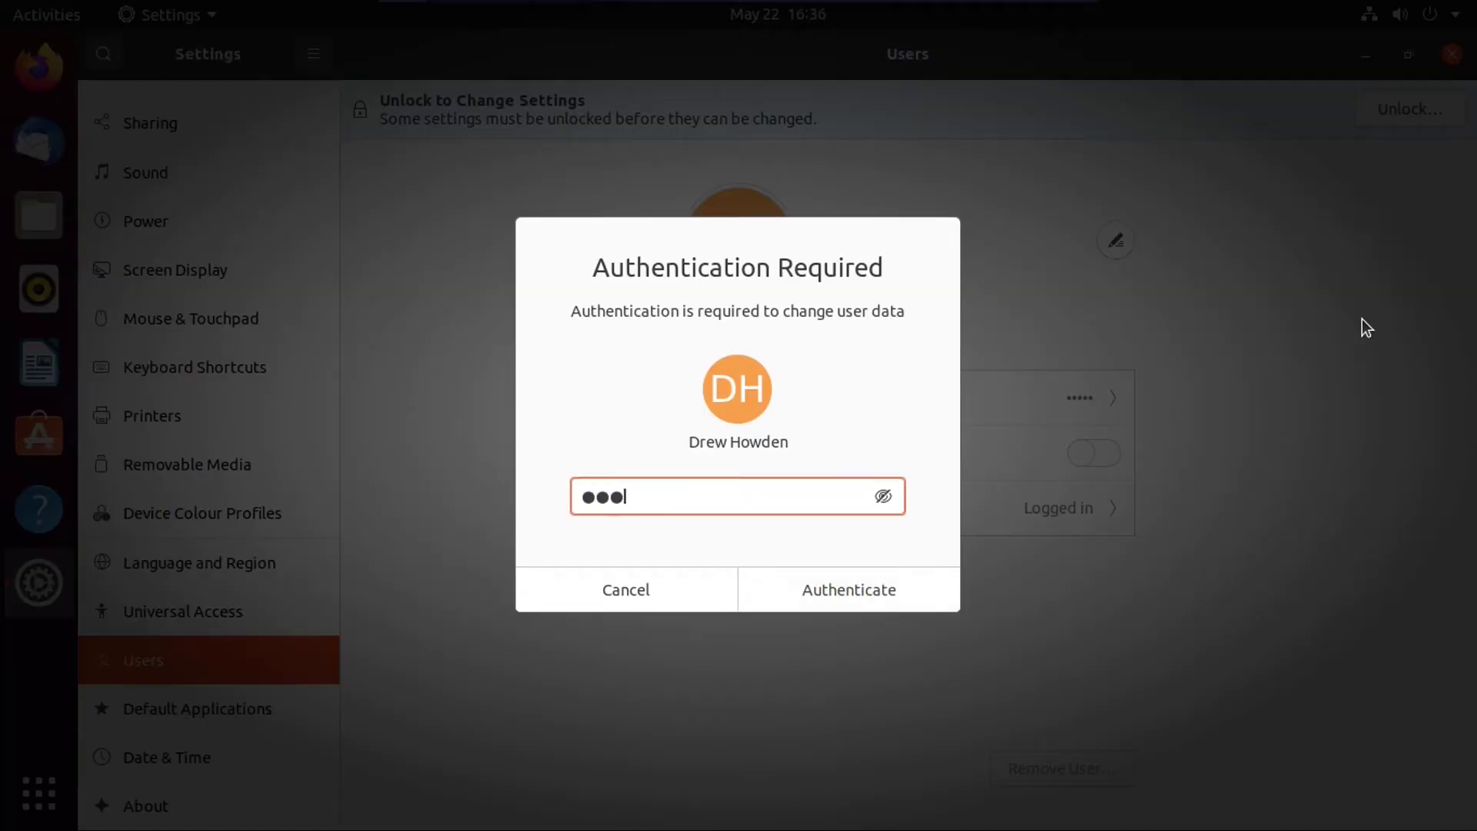
{"action": "type", "text": "•••"}
{"action": "type", "text": "***"}
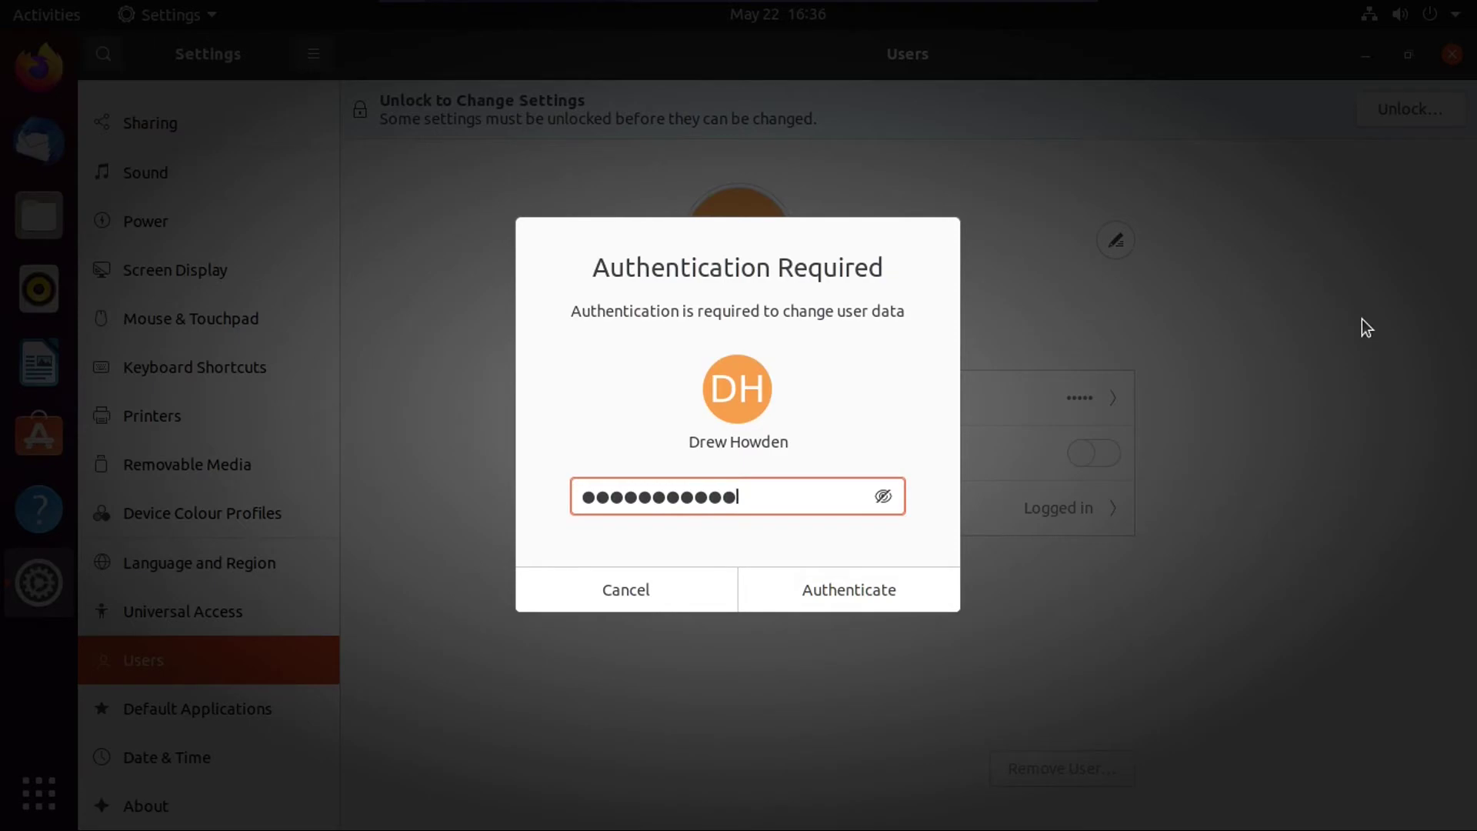
{"action": "key", "text": "Return"}
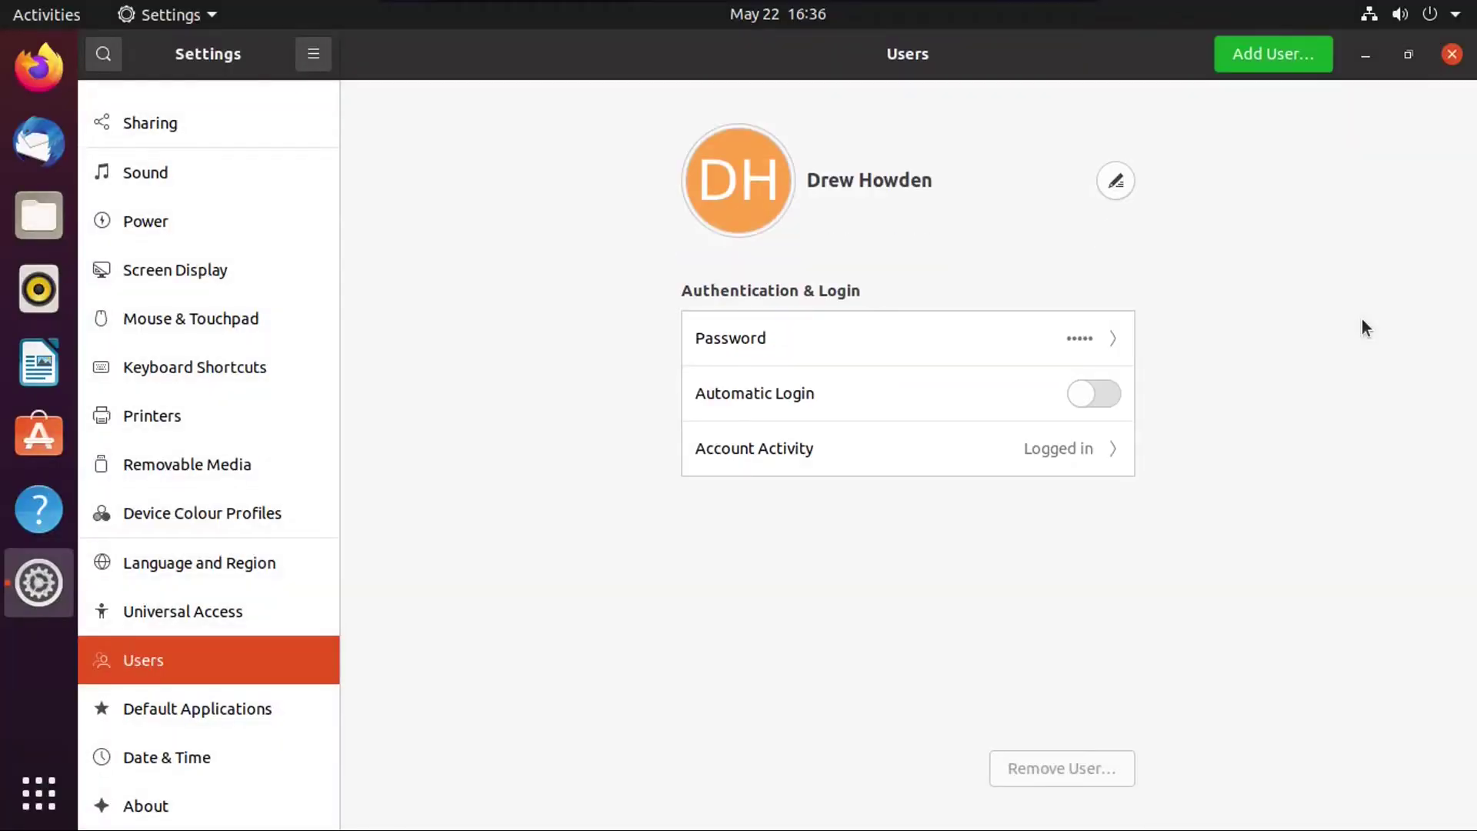
{"action": "left_click", "coordinate": [1273, 49]}
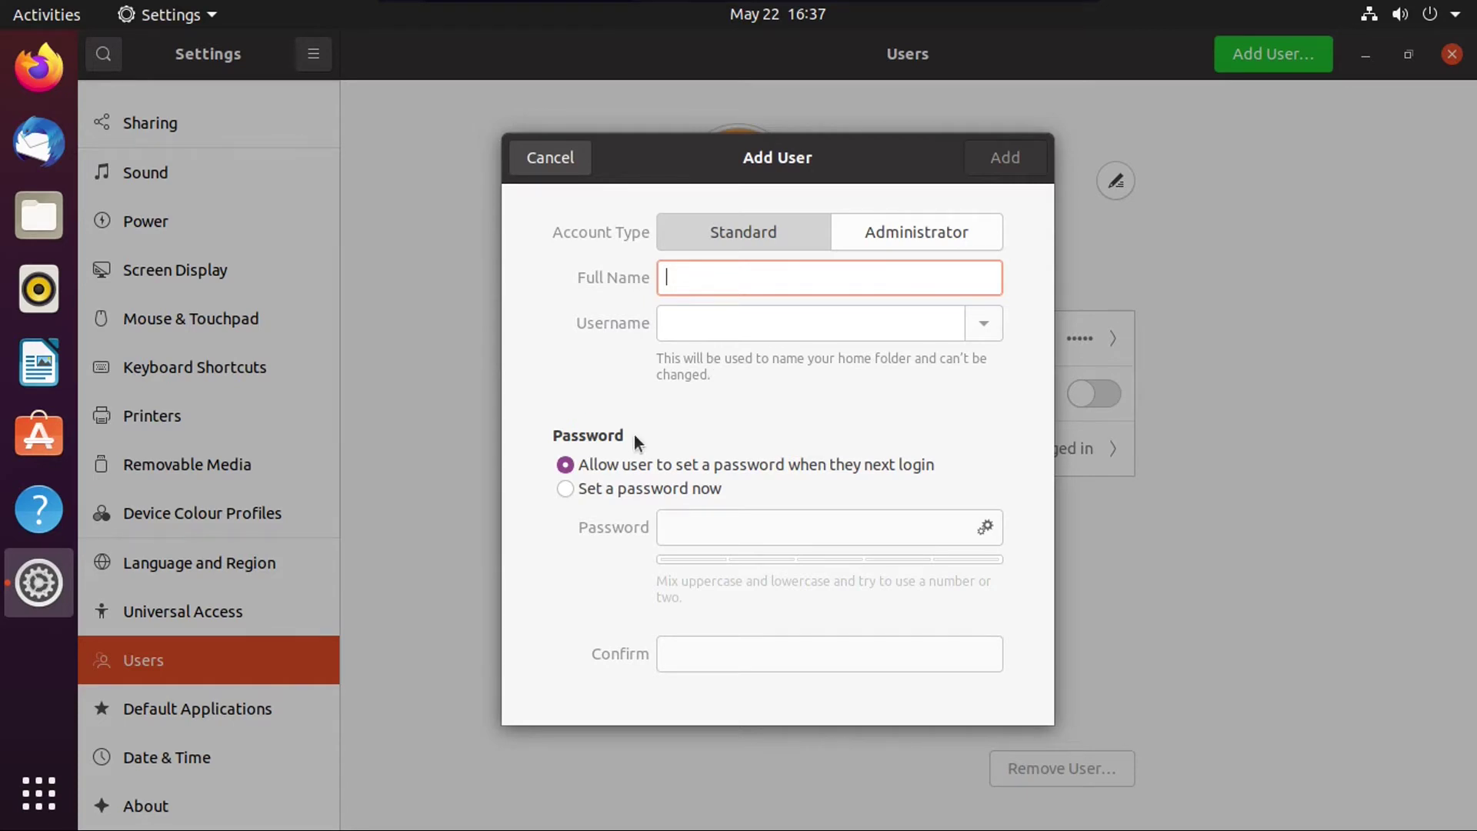
Step: Toggle the Add User password options, cancel the new user, and open Default Applications
{"action": "left_click", "coordinate": [586, 488]}
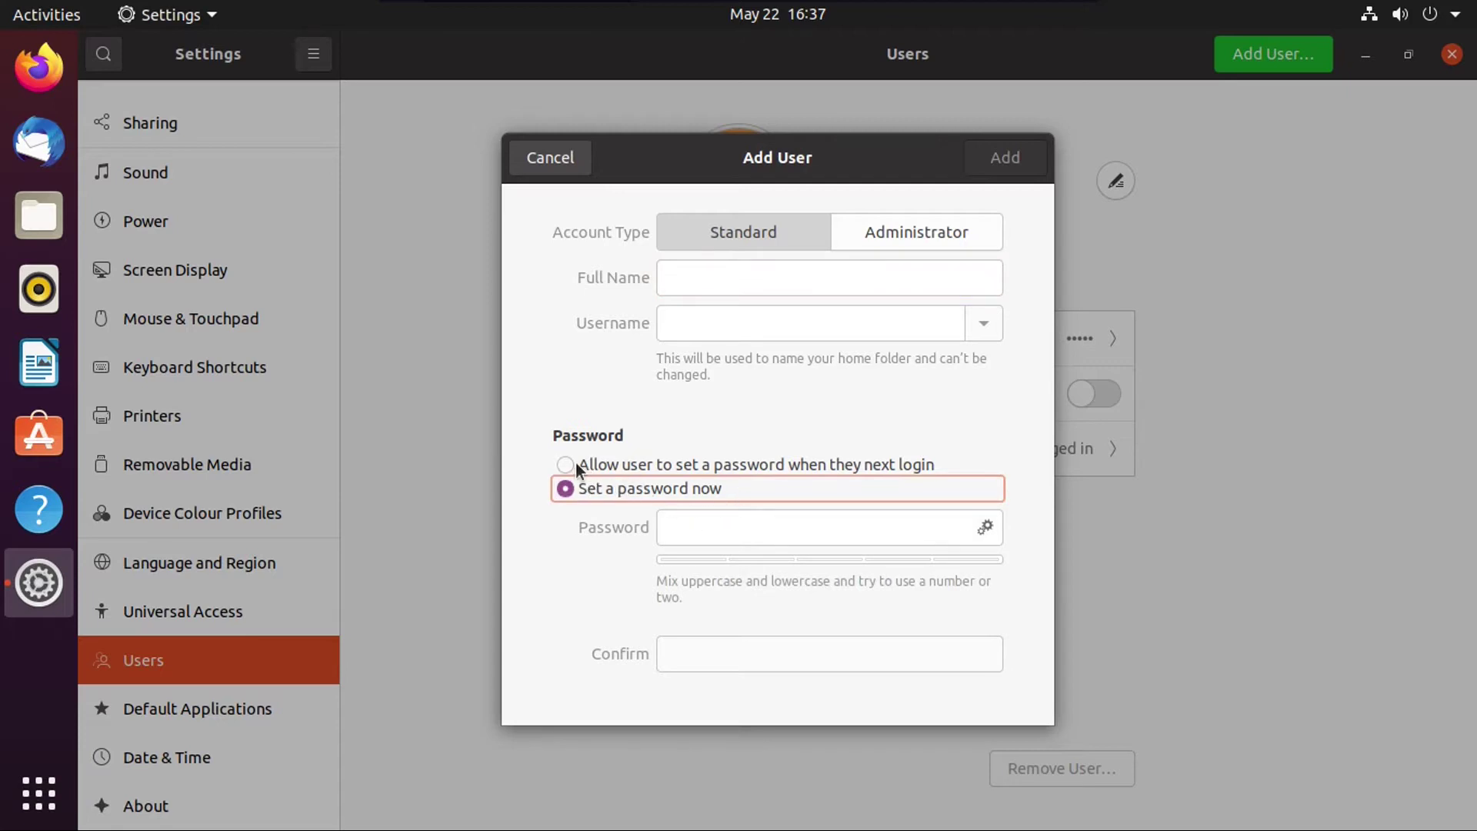
{"action": "left_click", "coordinate": [577, 463]}
{"action": "left_click", "coordinate": [571, 484]}
{"action": "left_click", "coordinate": [625, 469]}
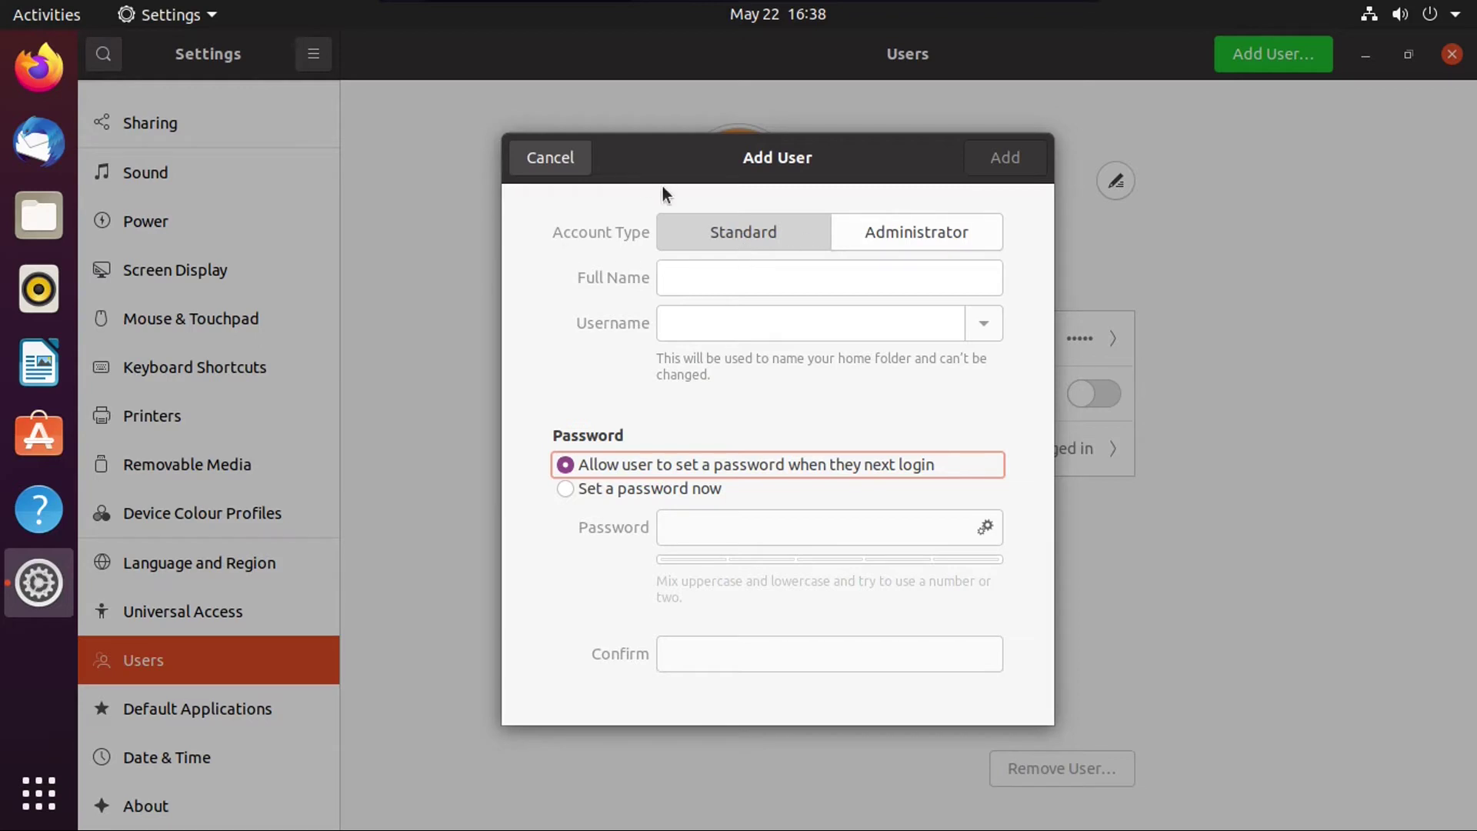
{"action": "left_click", "coordinate": [557, 163]}
{"action": "left_click", "coordinate": [288, 706]}
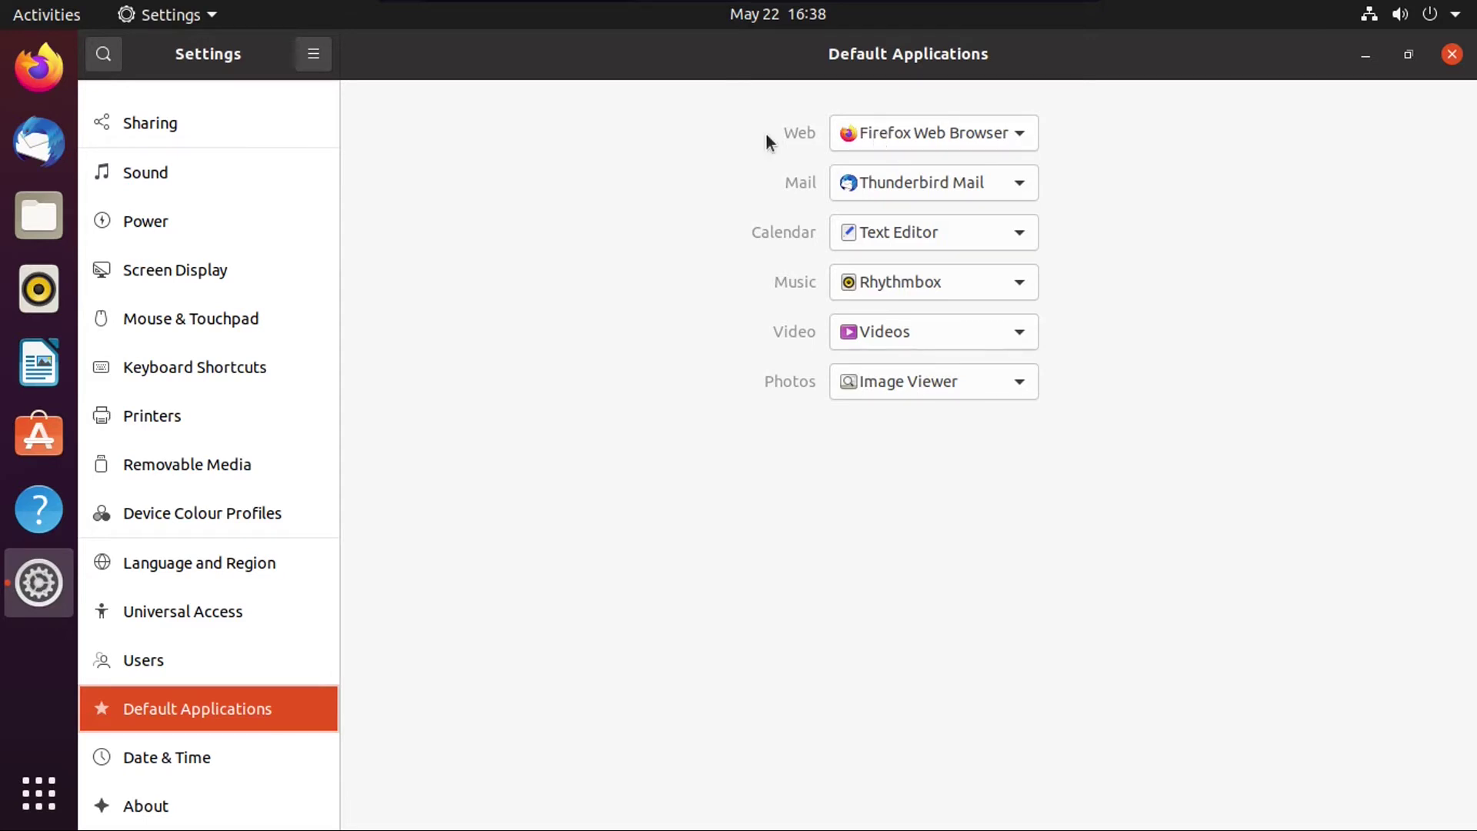
Step: Review the Web (Firefox) and Mail (Thunderbird) defaults without changing them, then open Printers
{"action": "left_click", "coordinate": [880, 131]}
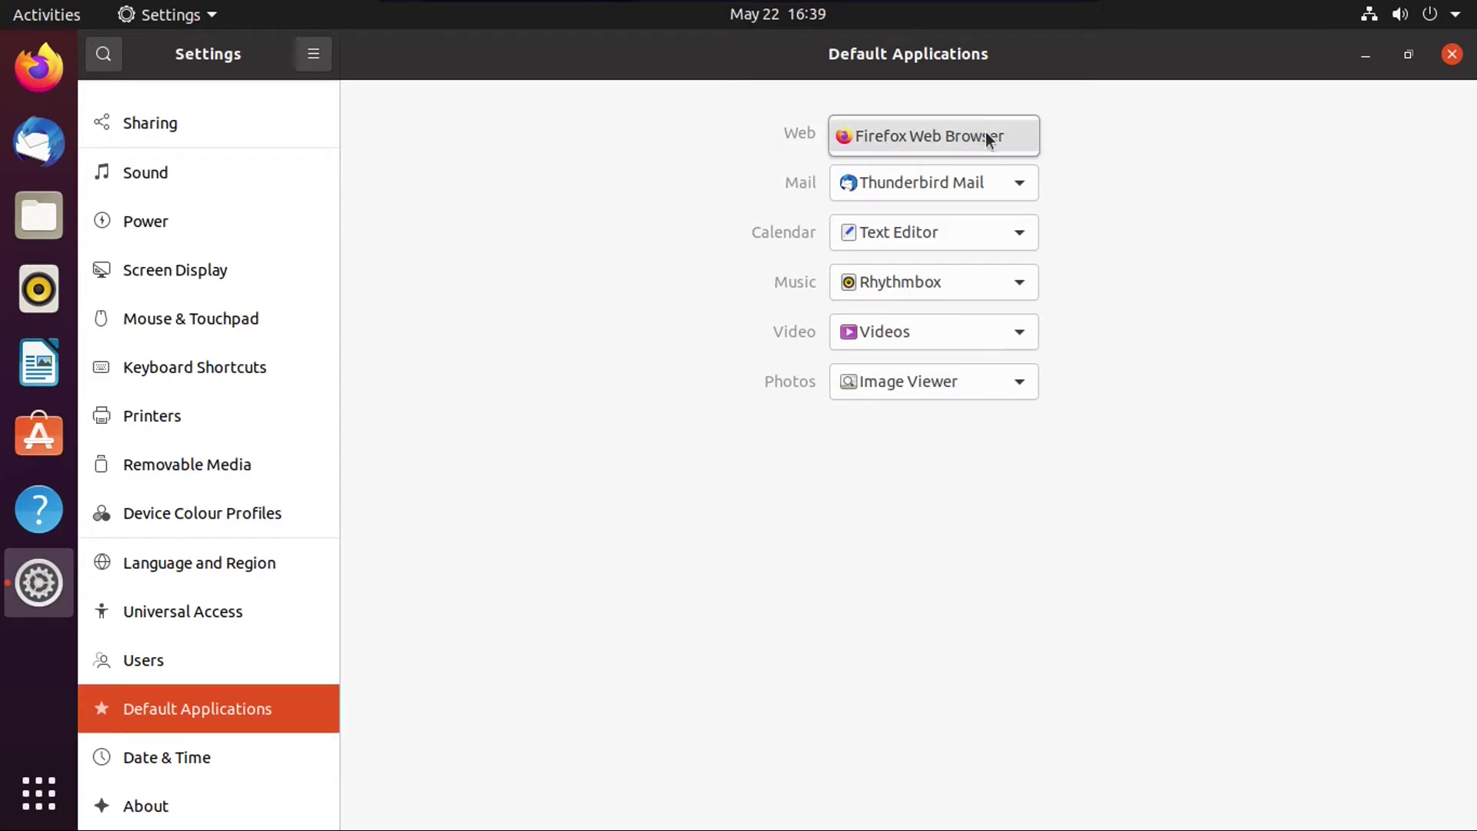
{"action": "left_click", "coordinate": [1080, 169]}
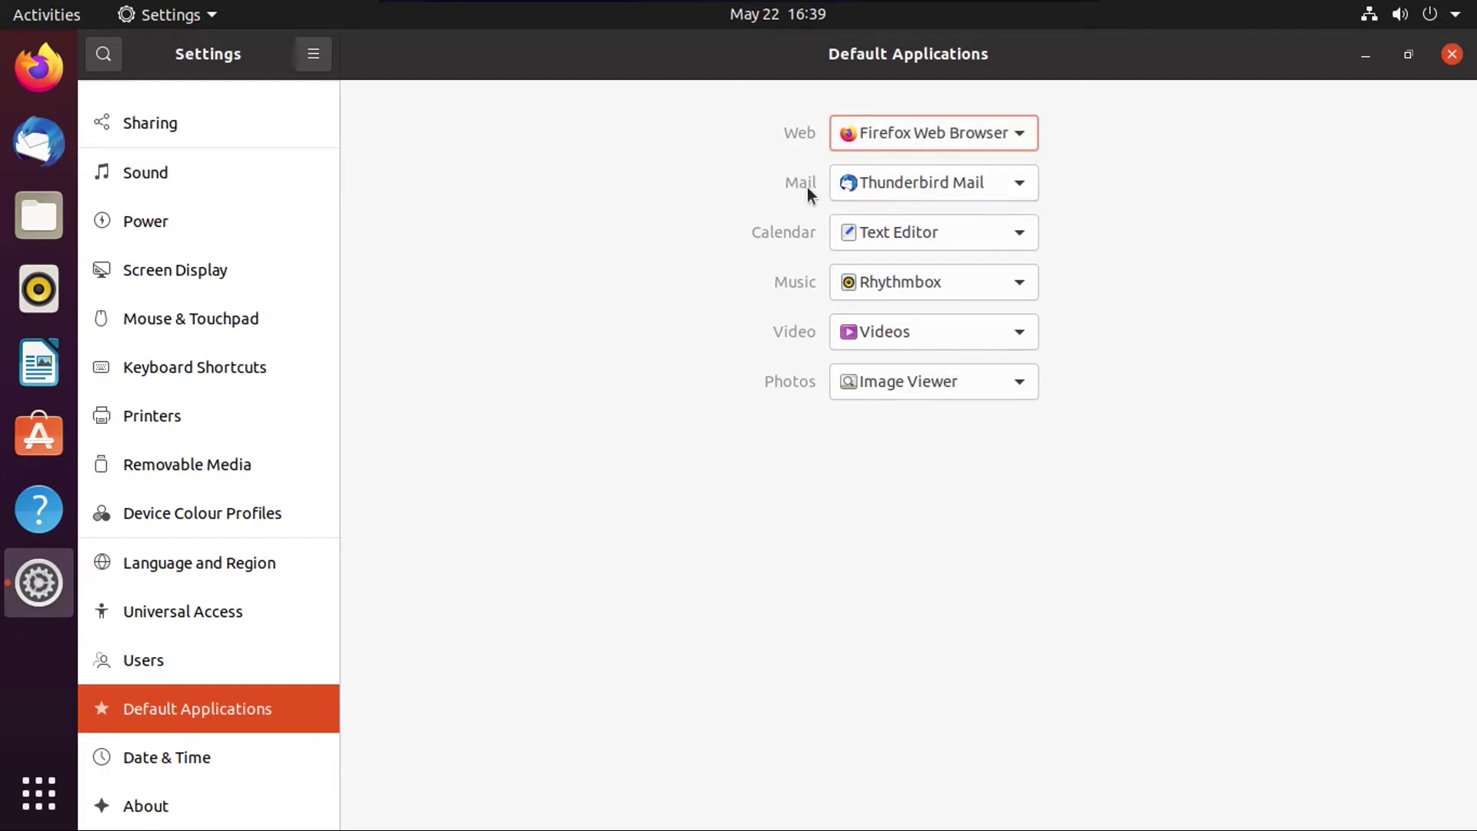
{"action": "left_click", "coordinate": [911, 183]}
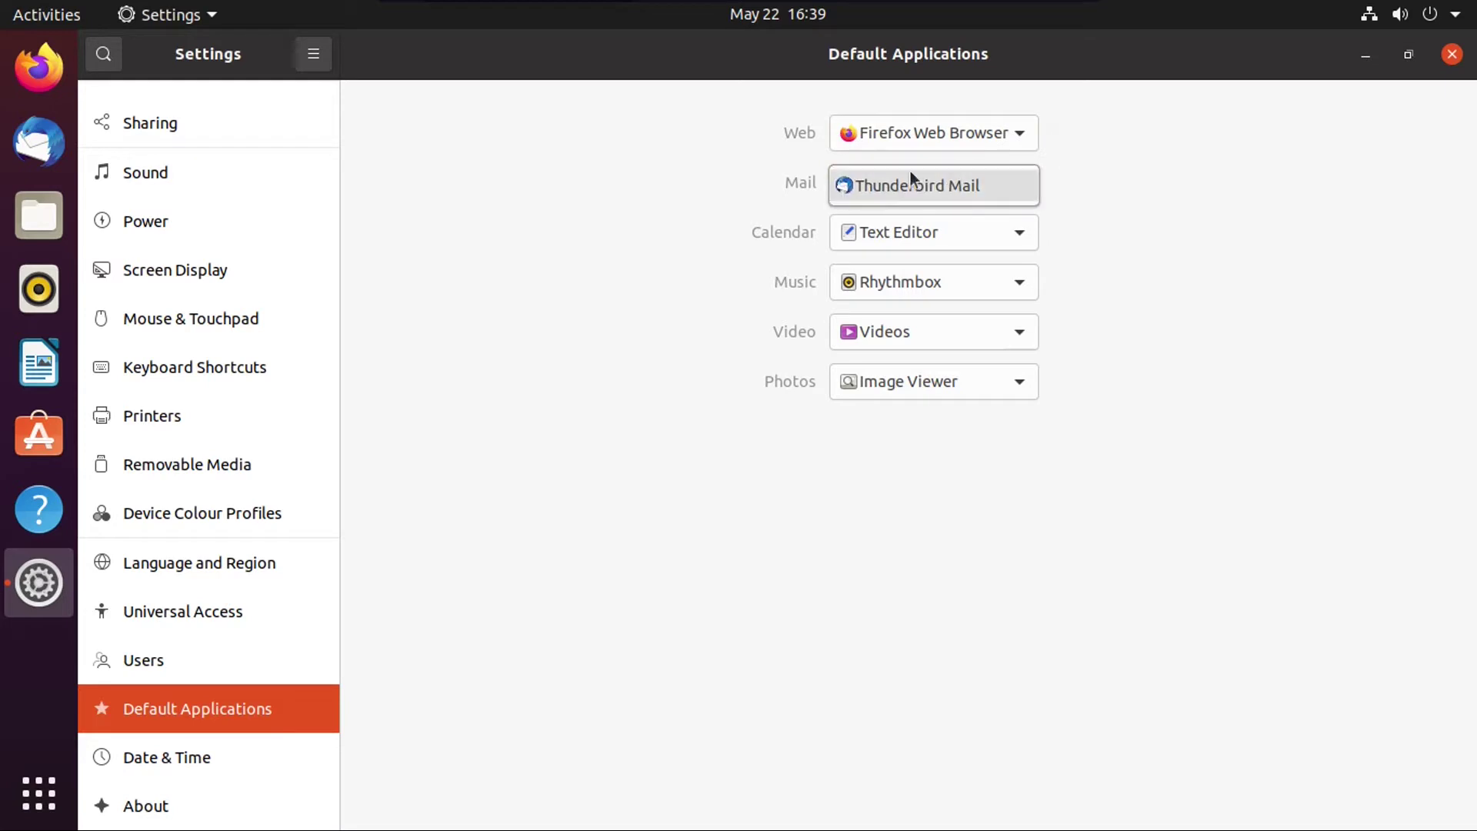
{"action": "left_click", "coordinate": [762, 199]}
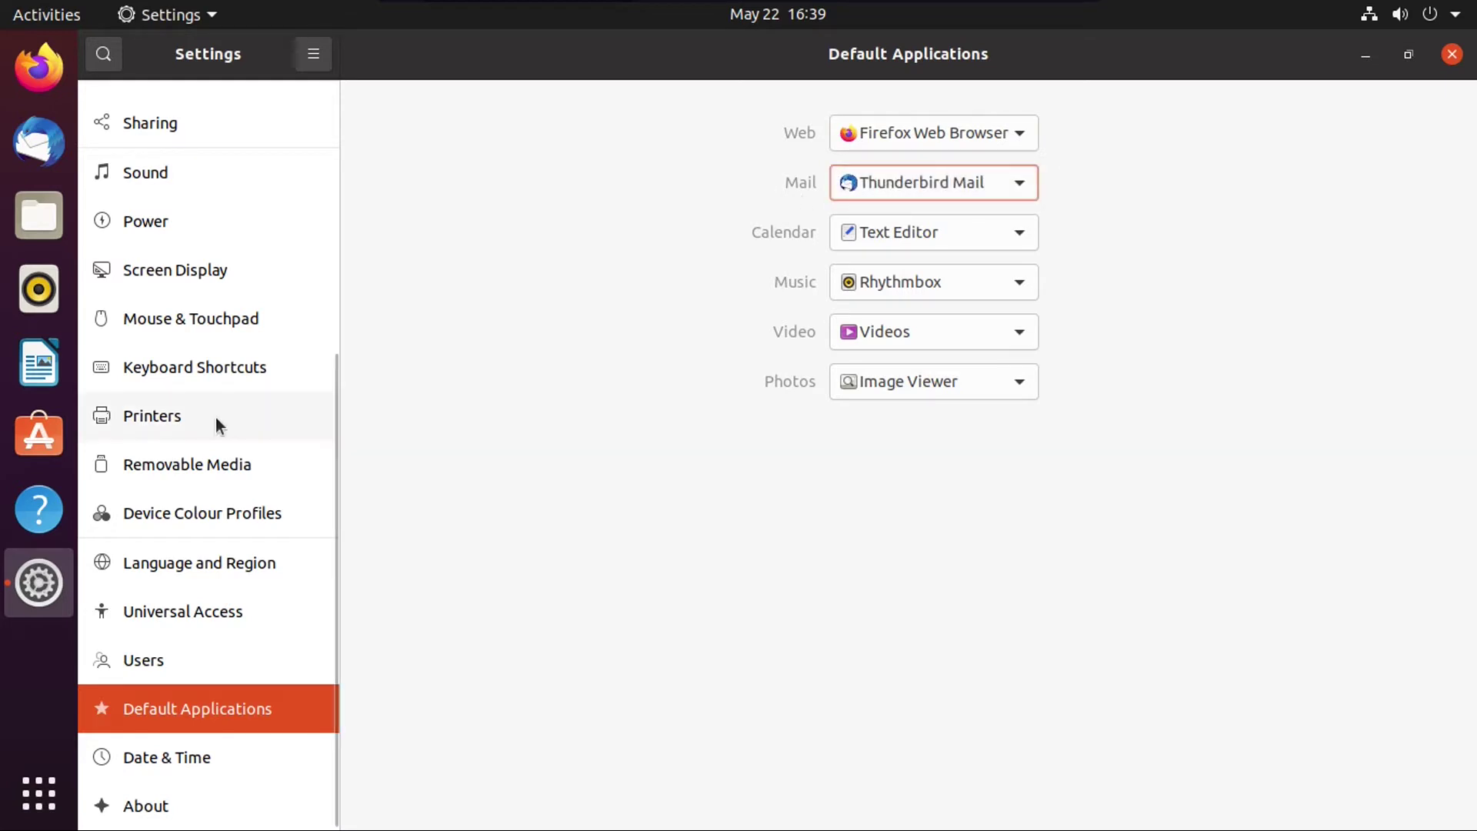
{"action": "left_click", "coordinate": [186, 419]}
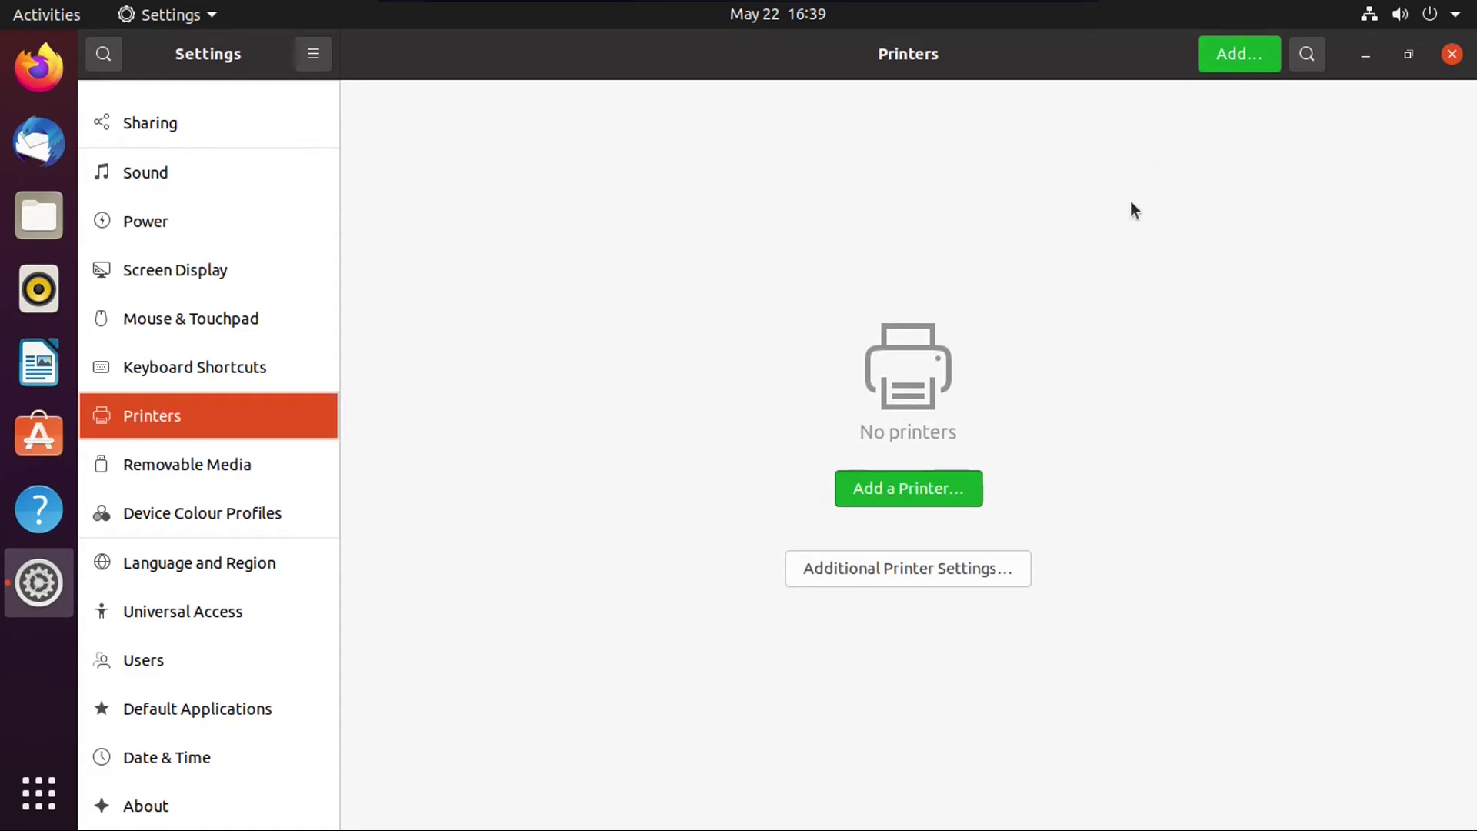
{"action": "left_click", "coordinate": [902, 489]}
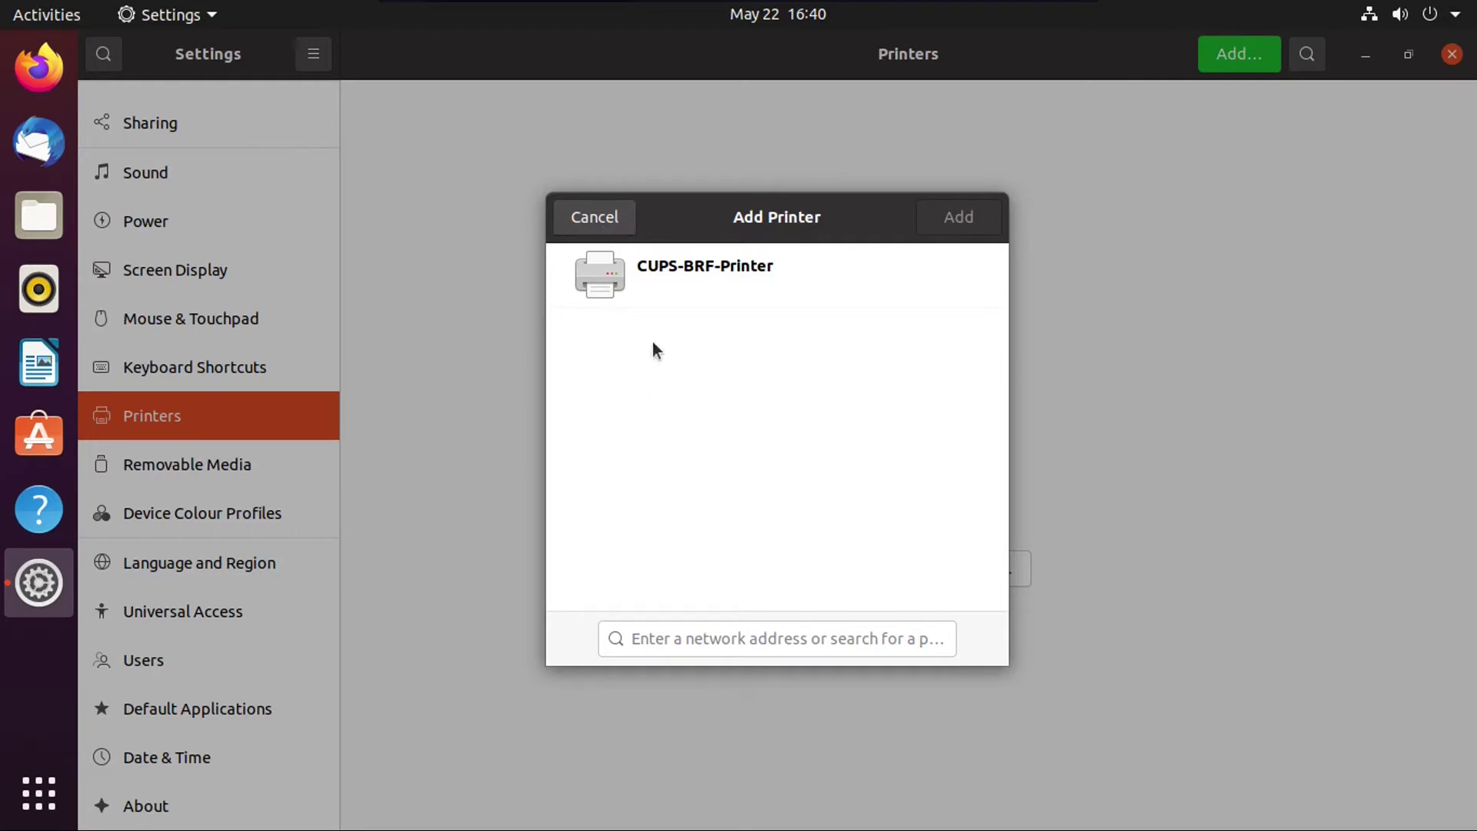
{"action": "left_click", "coordinate": [709, 638]}
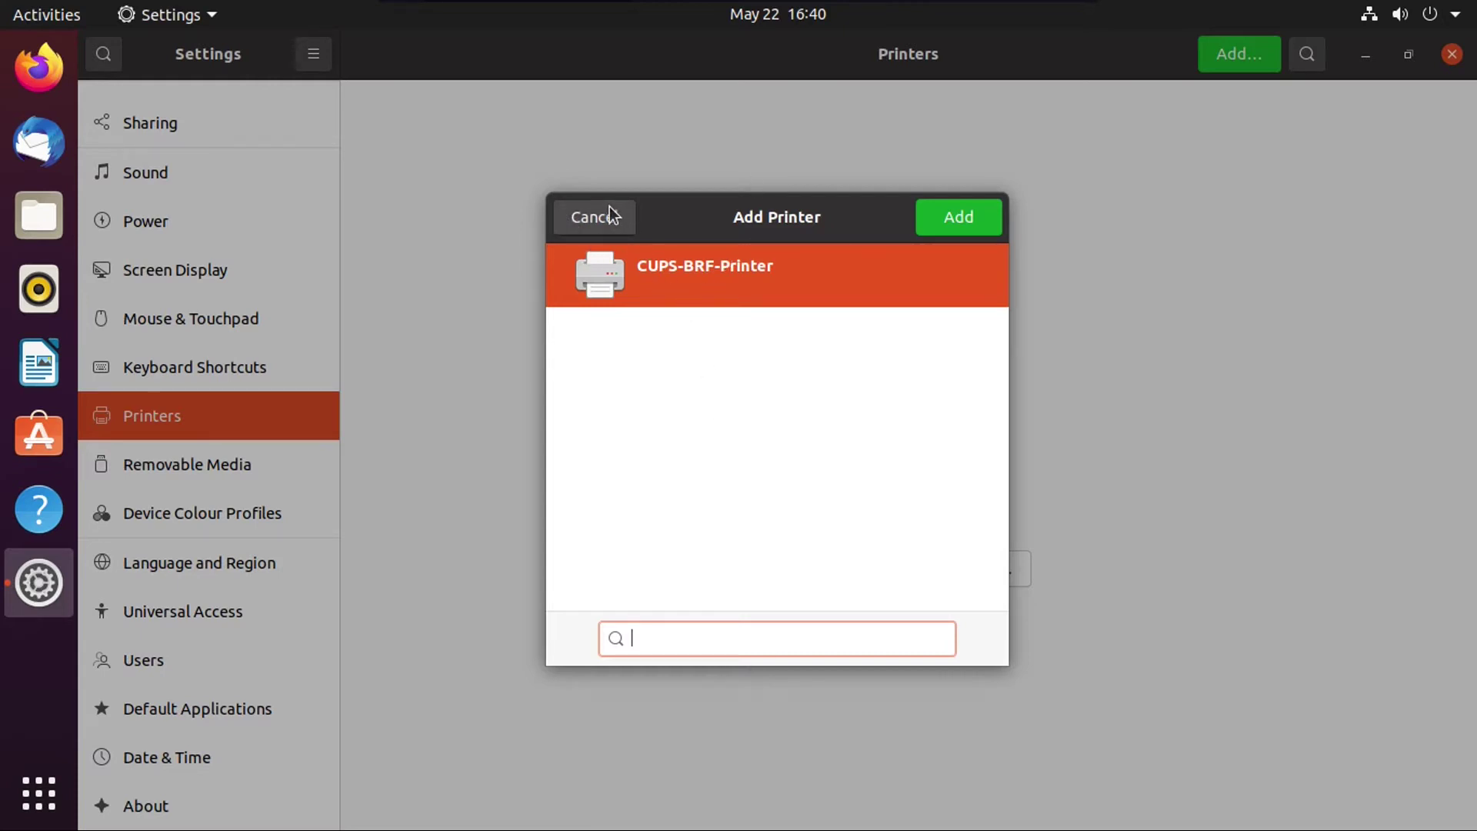
{"action": "left_click", "coordinate": [583, 217]}
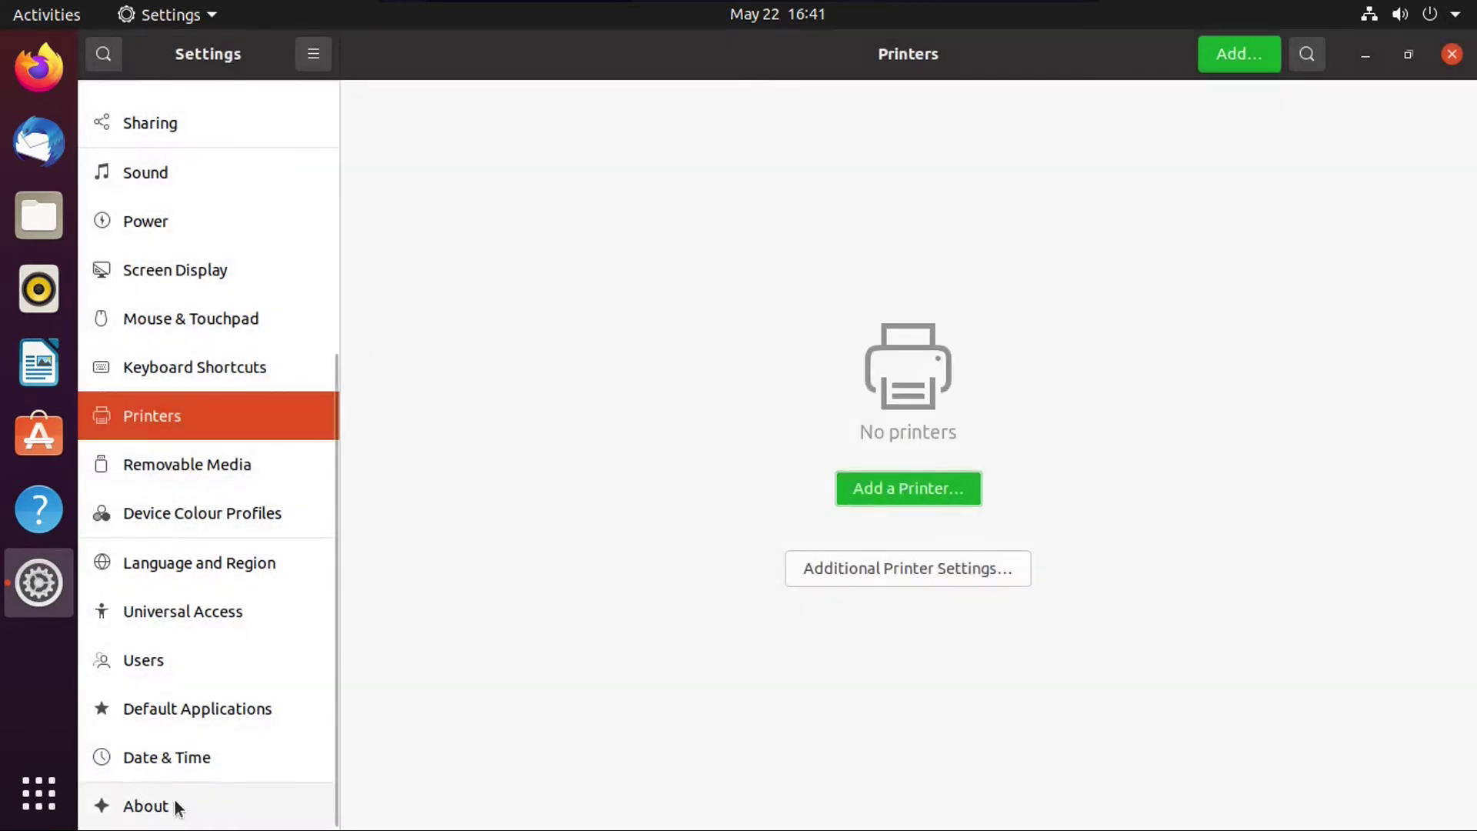
Step: Review the About page details and cancel renaming the device, keeping ubuntu-pc
{"action": "left_click", "coordinate": [175, 805]}
{"action": "scroll", "coordinate": [905, 588], "scroll_direction": "down", "scroll_amount": 3}
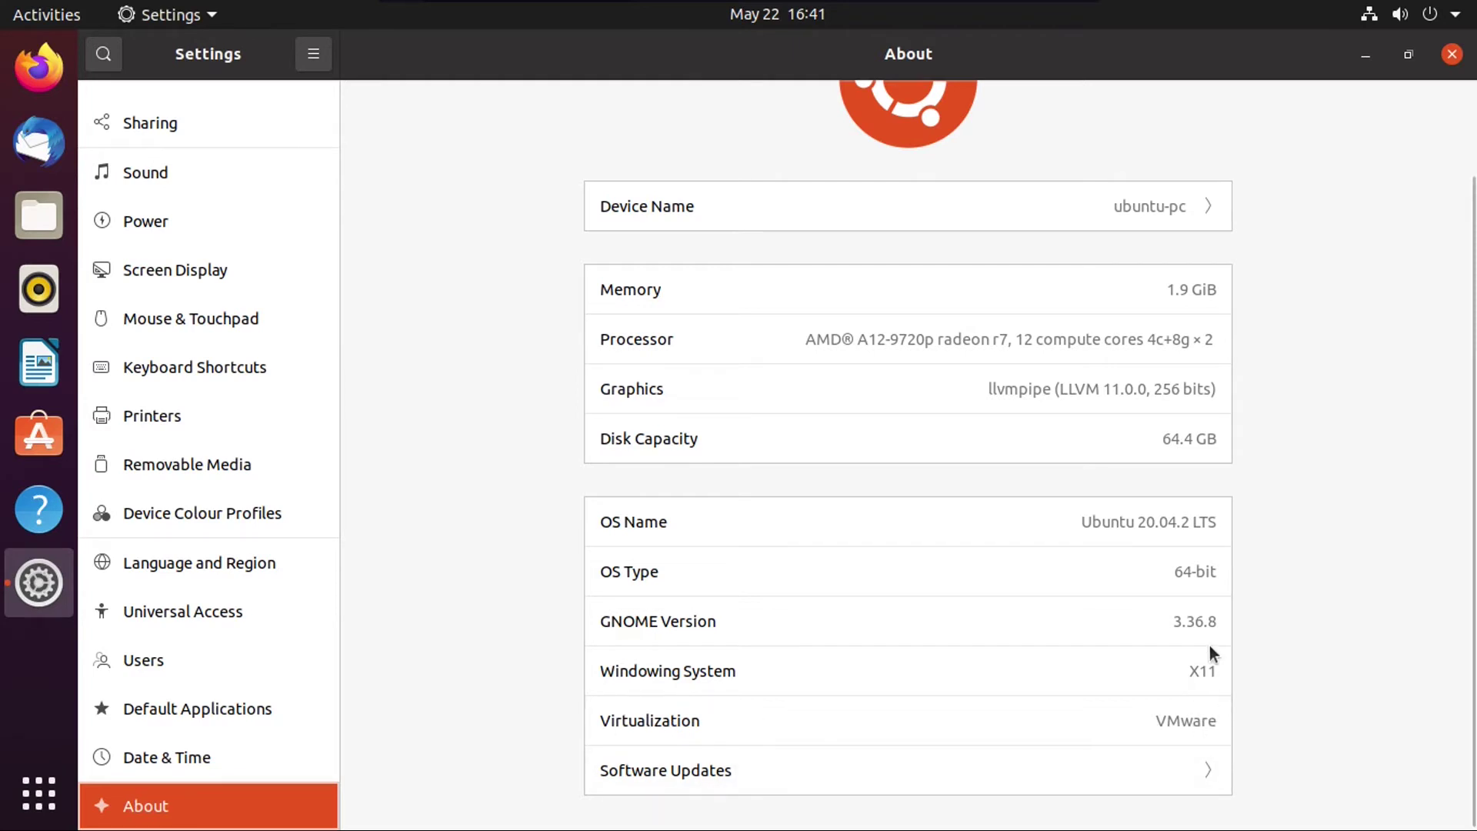
{"action": "scroll", "coordinate": [1029, 305], "scroll_direction": "up", "scroll_amount": 3}
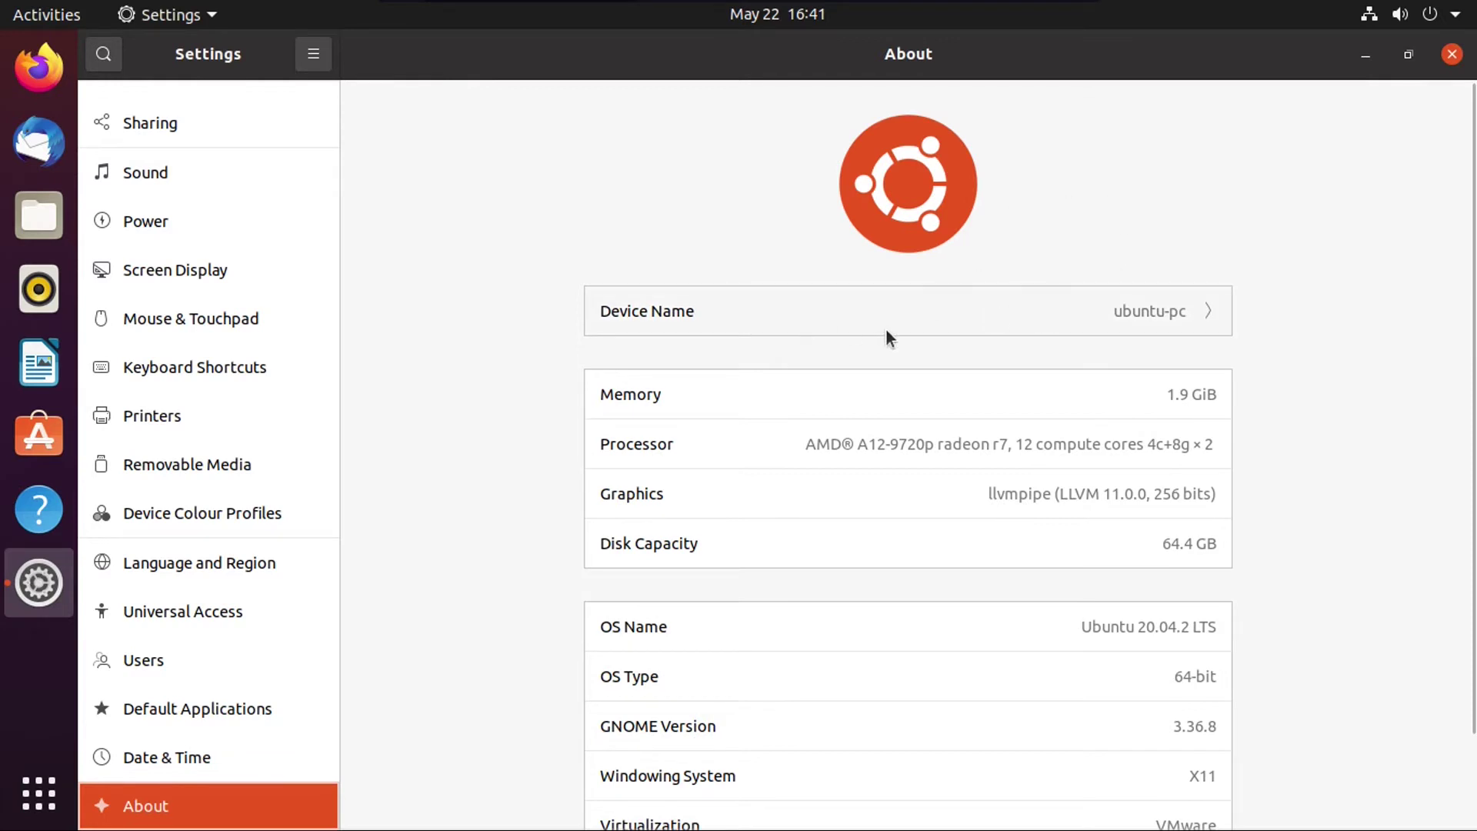
{"action": "left_click", "coordinate": [899, 308]}
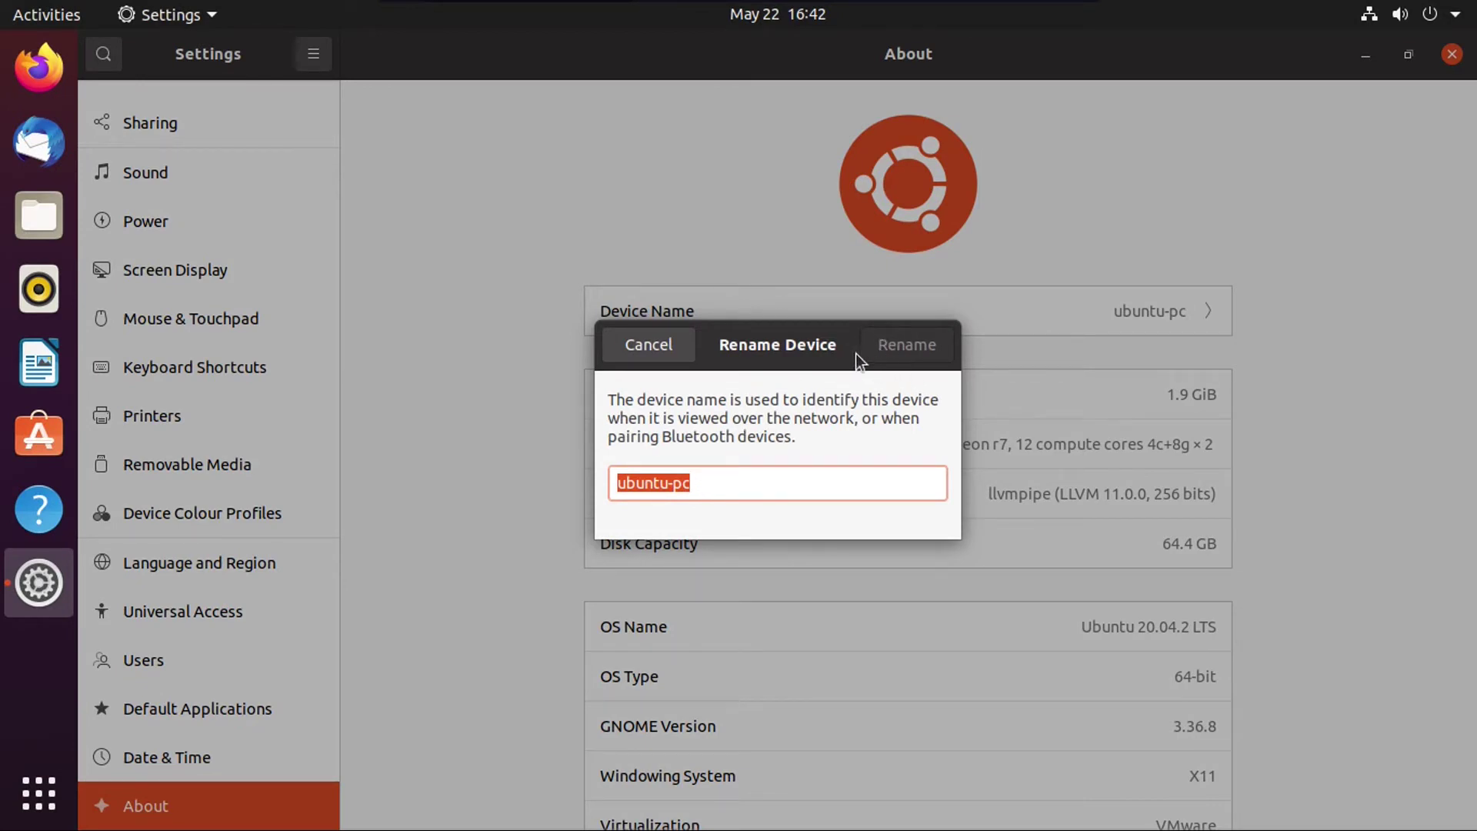
{"action": "left_click", "coordinate": [672, 343]}
{"action": "scroll", "coordinate": [275, 437], "scroll_direction": "up", "scroll_amount": 5}
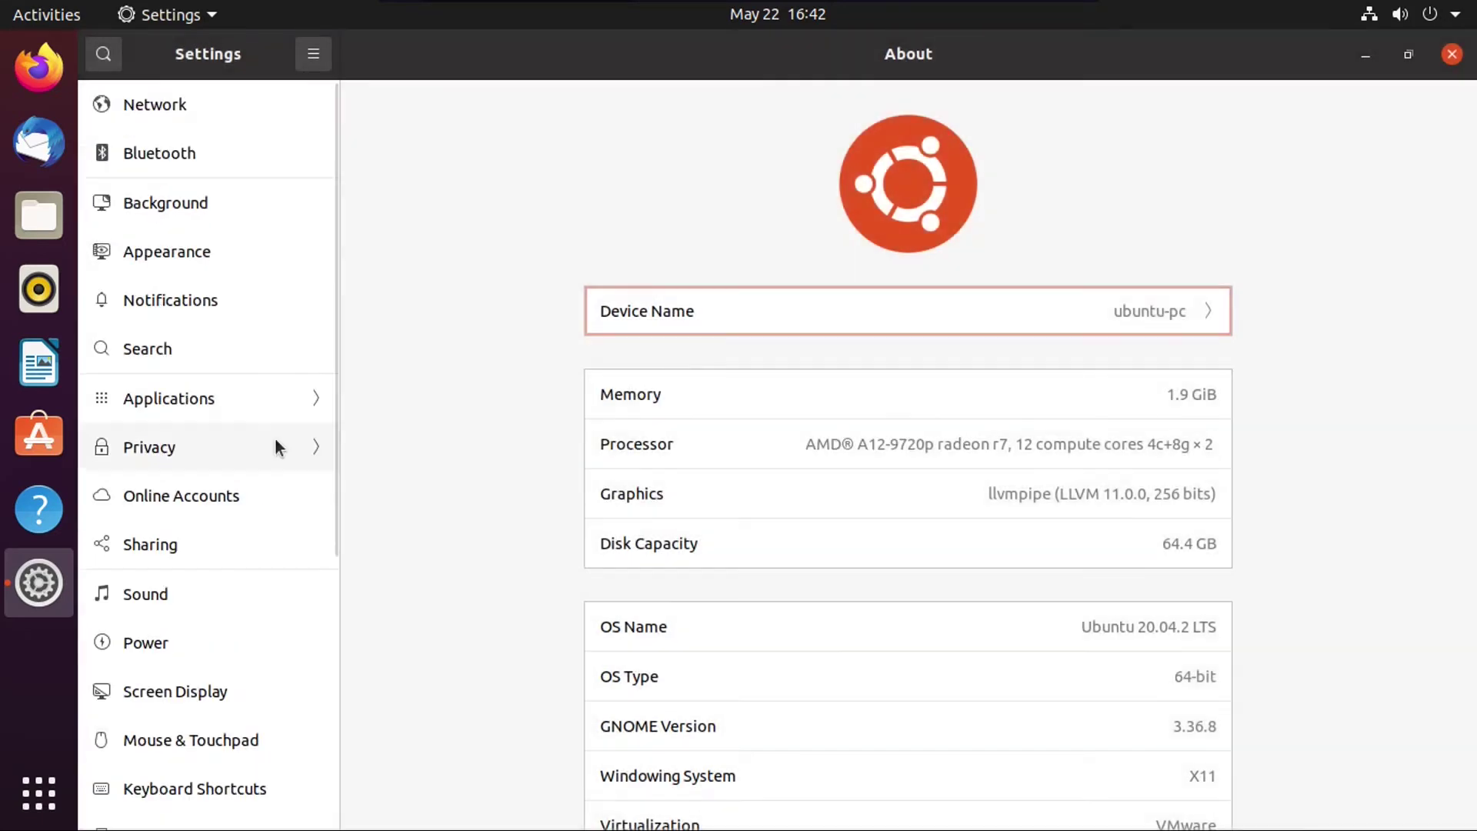
Step: Enable Automatically Delete Temporary Files under Privacy > File History & Trash, then go to Screen Lock
{"action": "left_click", "coordinate": [258, 444]}
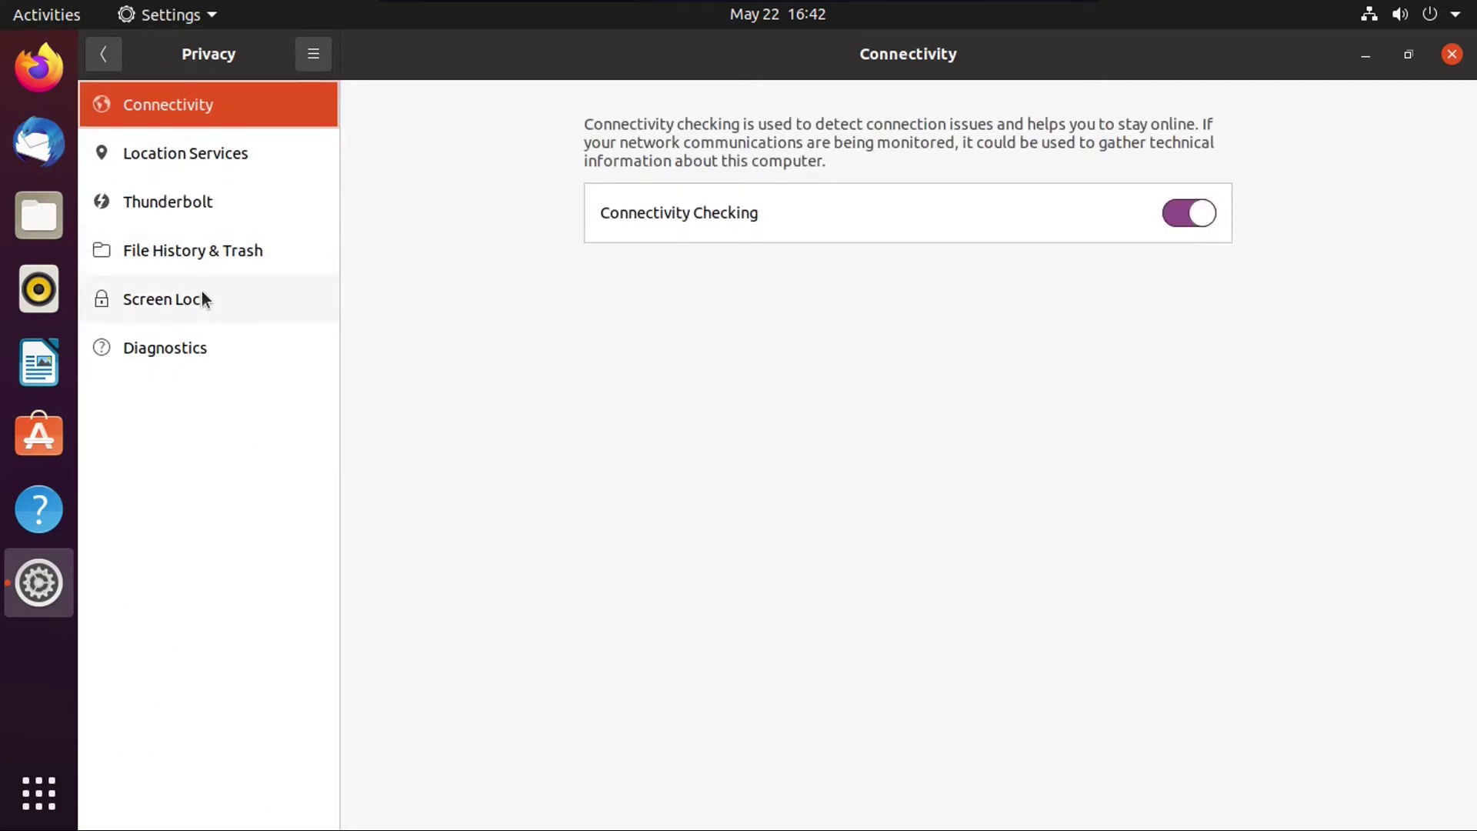
{"action": "left_click", "coordinate": [203, 251]}
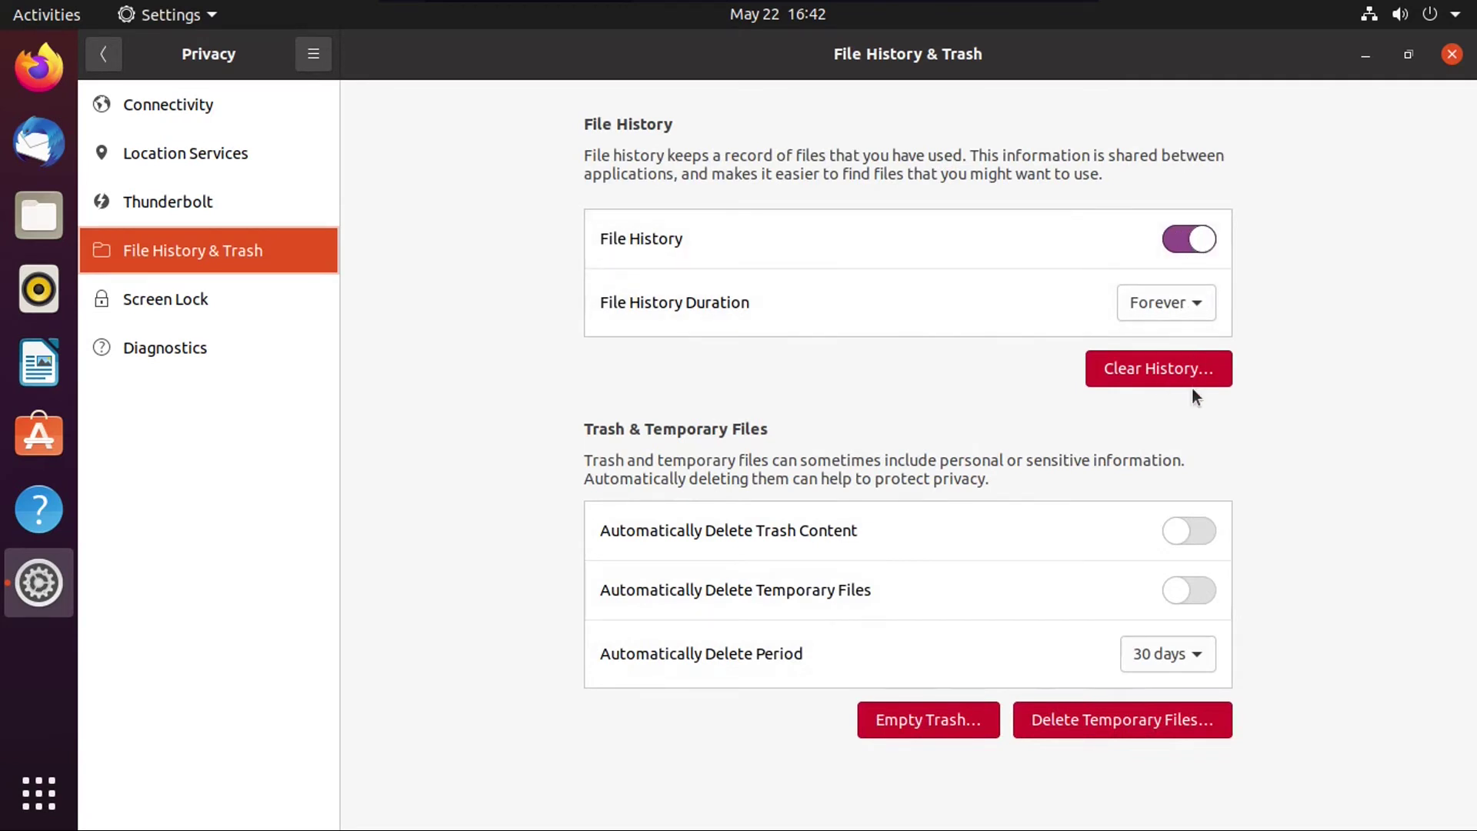
{"action": "left_click", "coordinate": [1189, 591]}
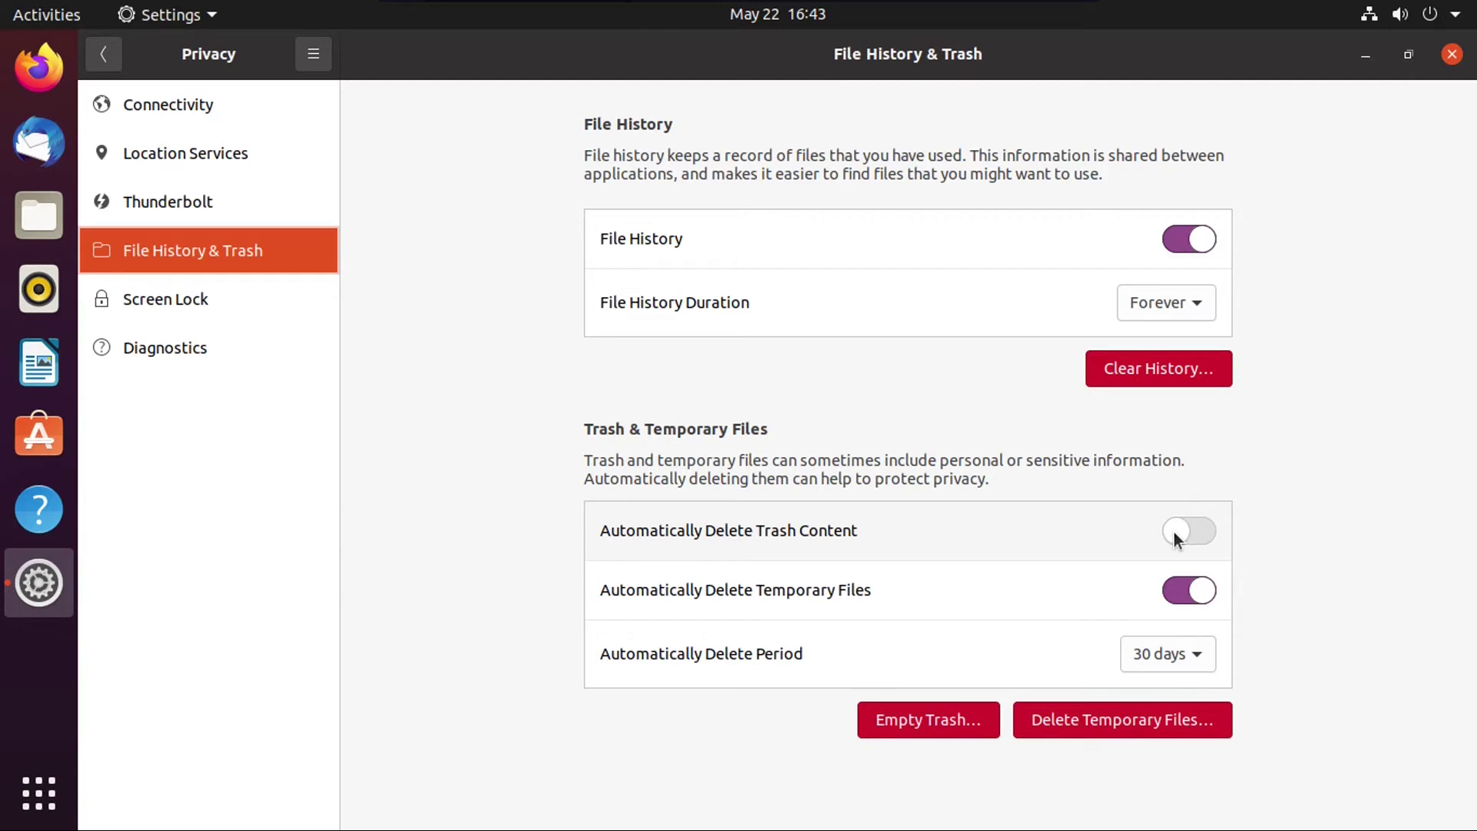
{"action": "left_click", "coordinate": [234, 299]}
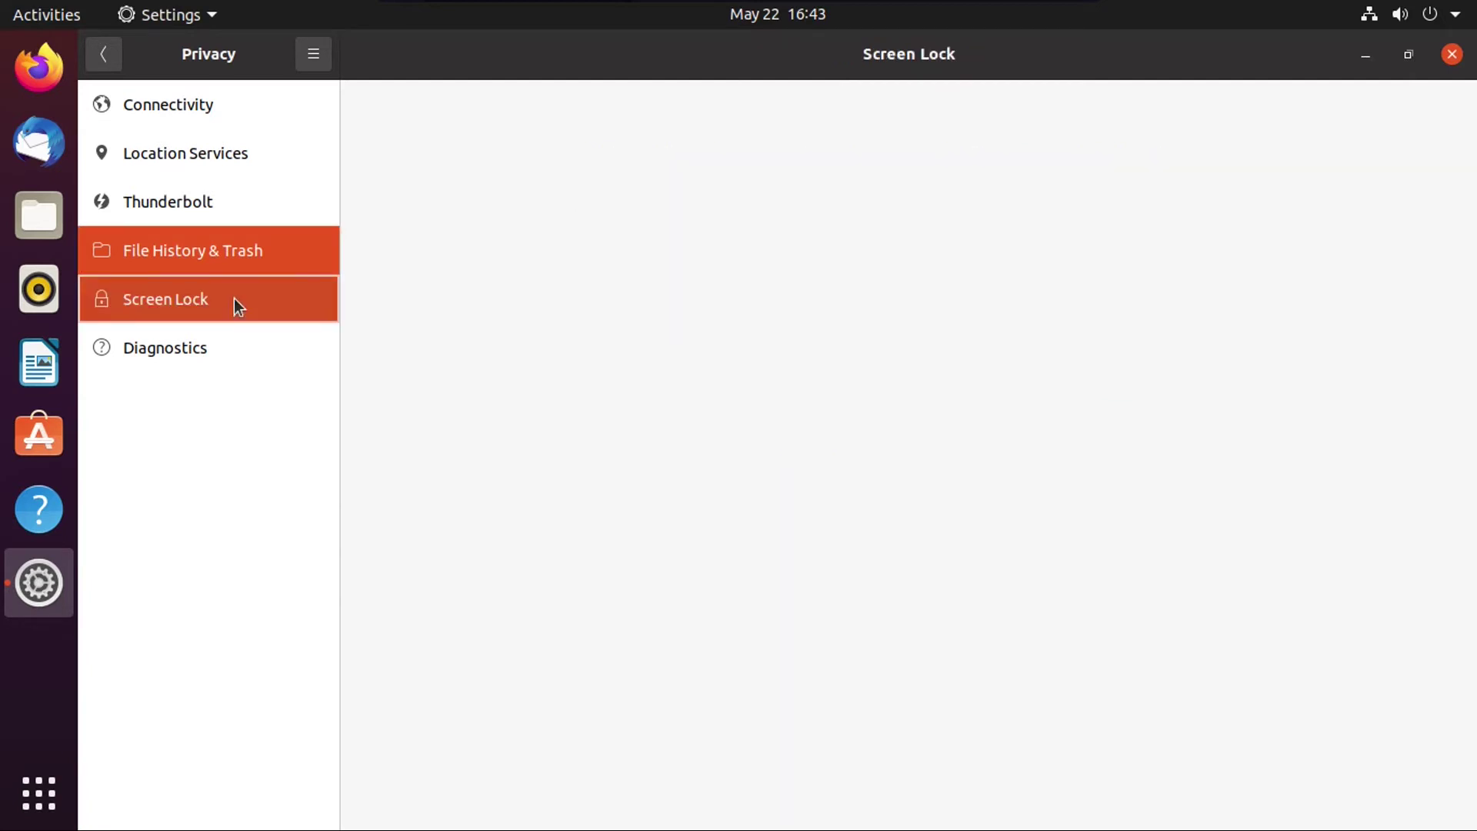
Step: Set Automatic Screen Lock Delay to Screen Turns Off
{"action": "left_click", "coordinate": [1129, 192]}
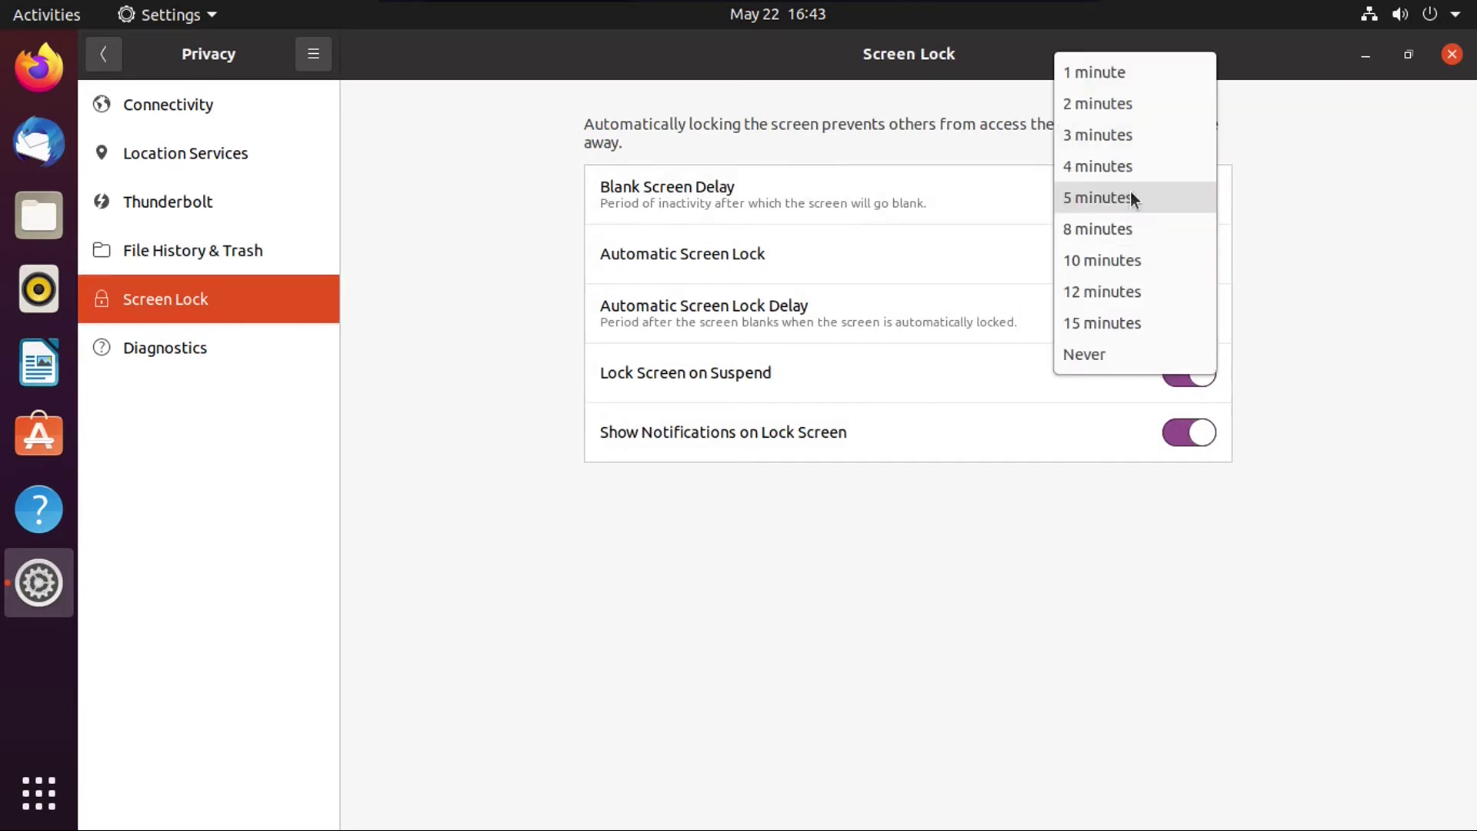
{"action": "left_click", "coordinate": [1336, 163]}
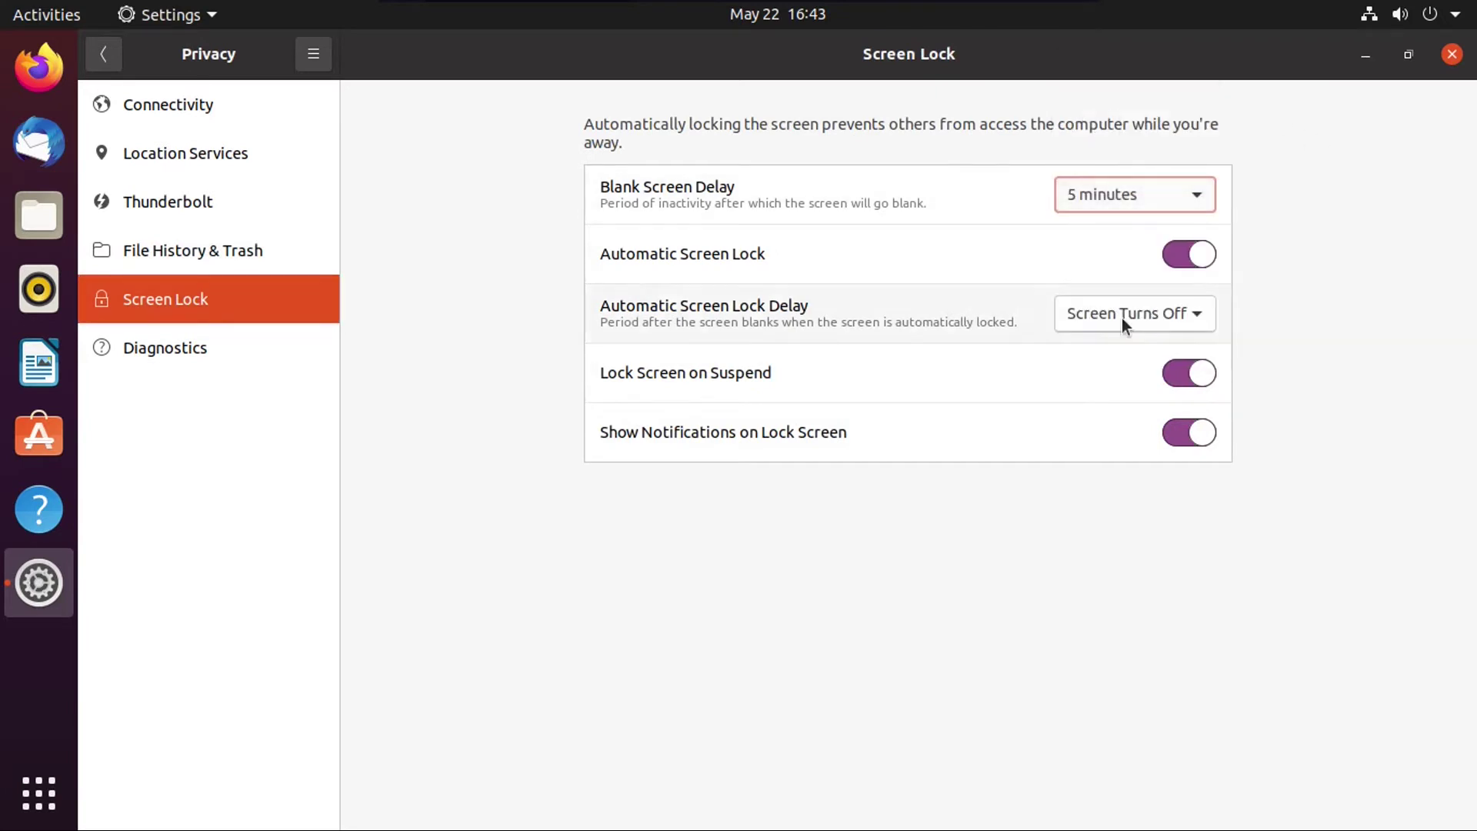
{"action": "left_click", "coordinate": [1103, 318]}
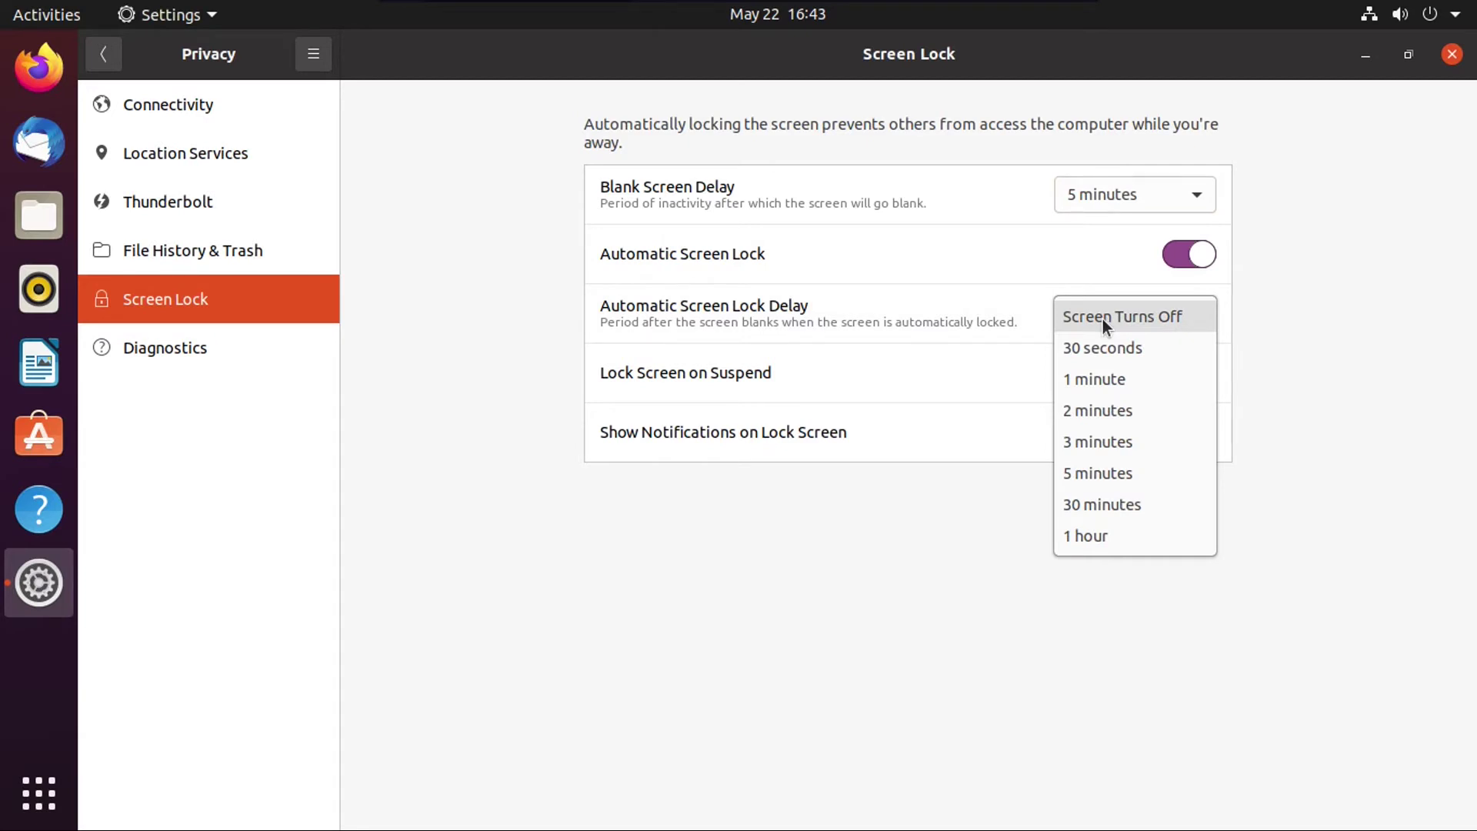
{"action": "left_click", "coordinate": [1101, 318]}
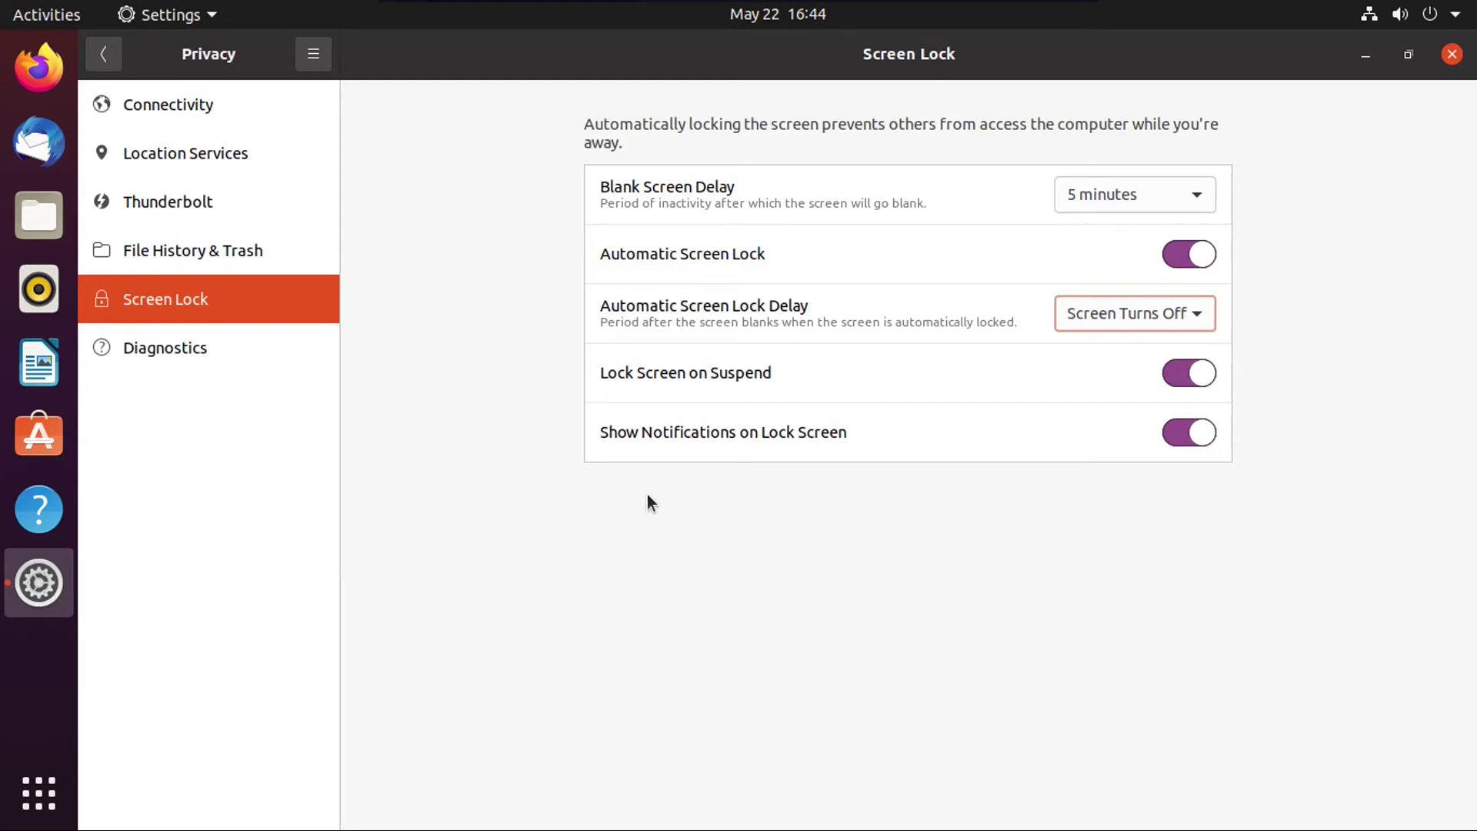
Step: Set Blank Screen Delay to 1 minute and open the Diagnostics page
{"action": "left_click", "coordinate": [1069, 194]}
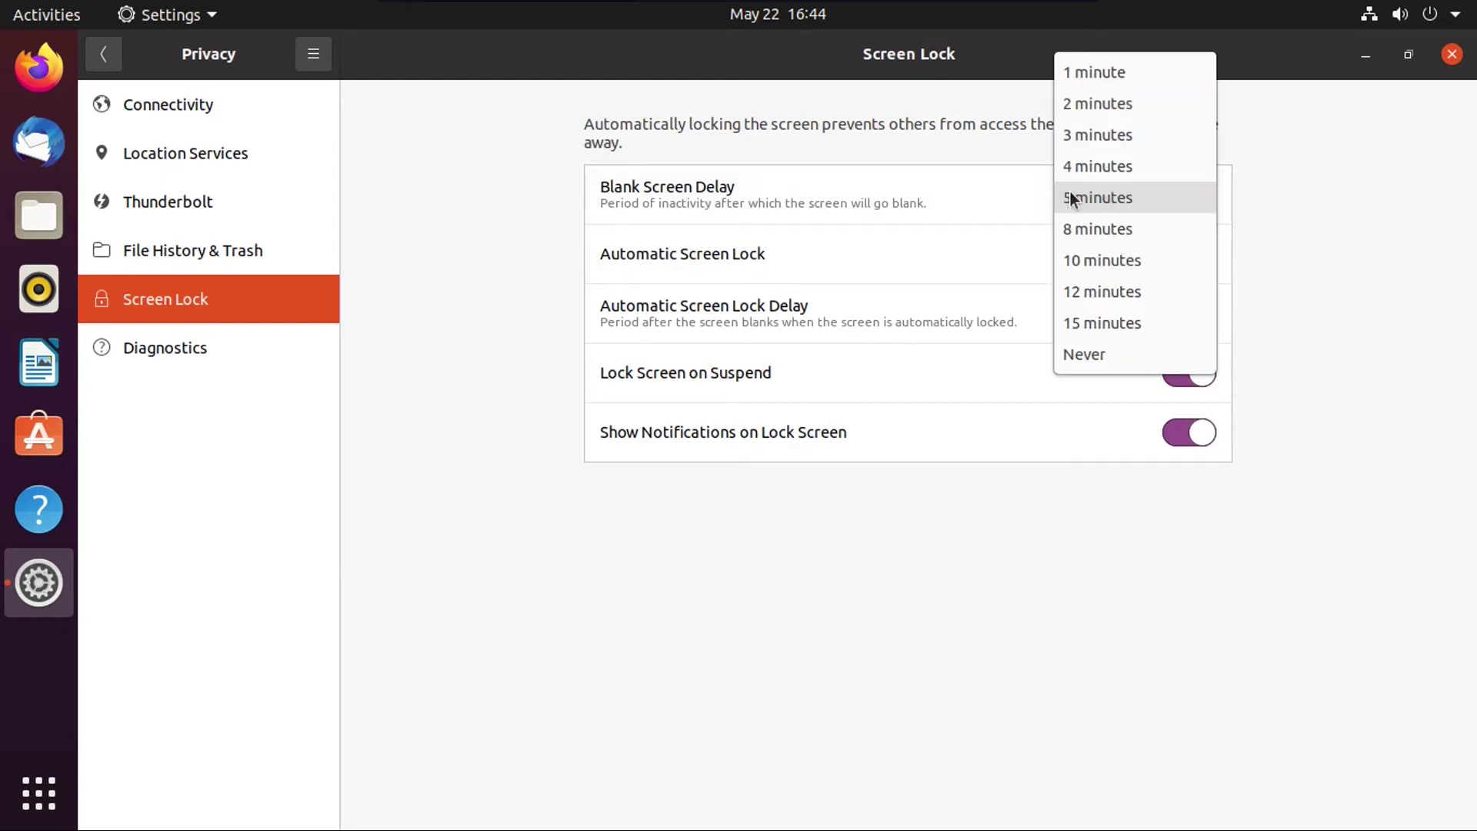
{"action": "left_click", "coordinate": [1123, 70]}
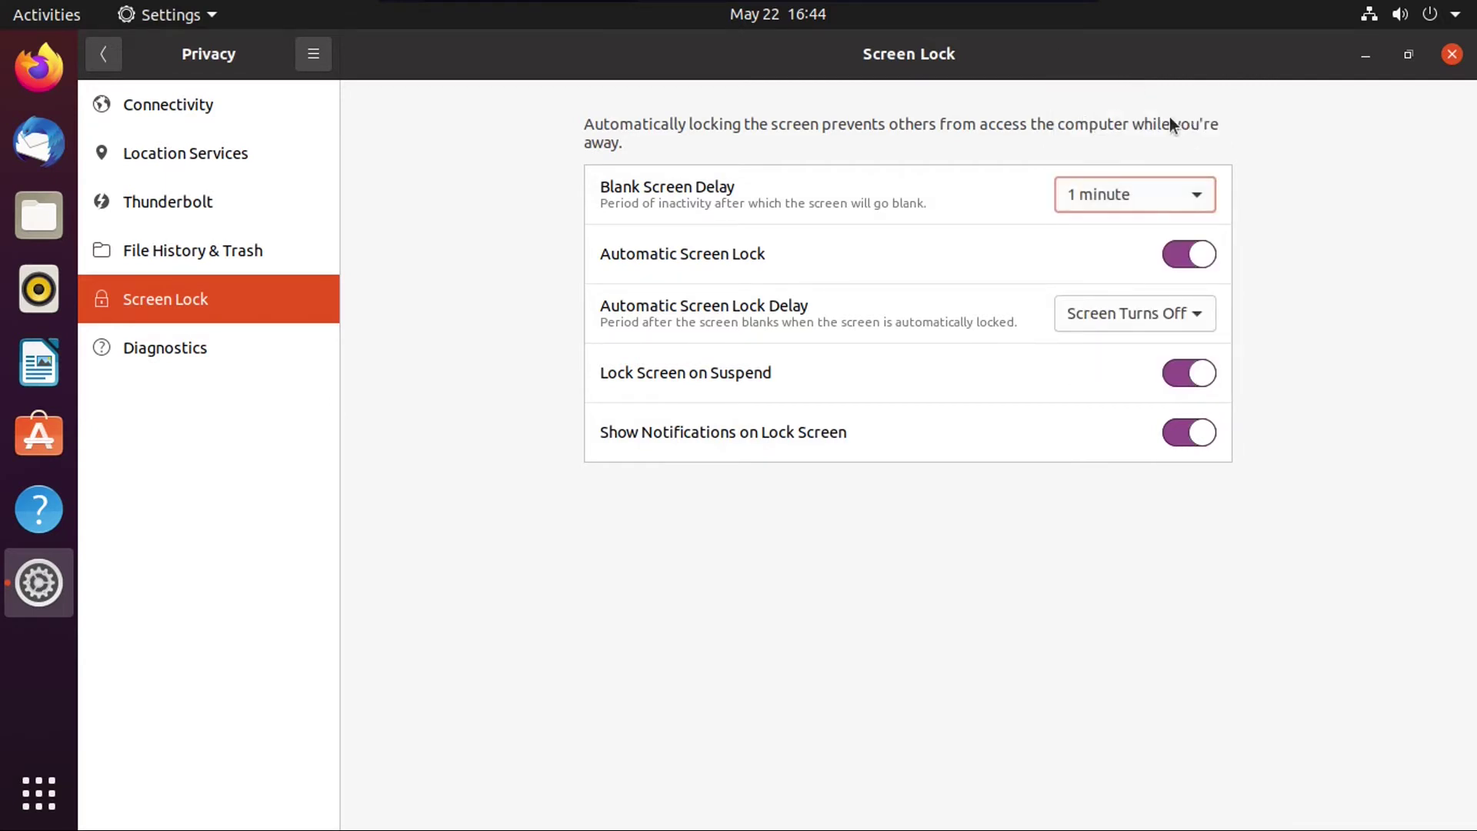
{"action": "left_click", "coordinate": [1123, 195]}
{"action": "left_click", "coordinate": [214, 347]}
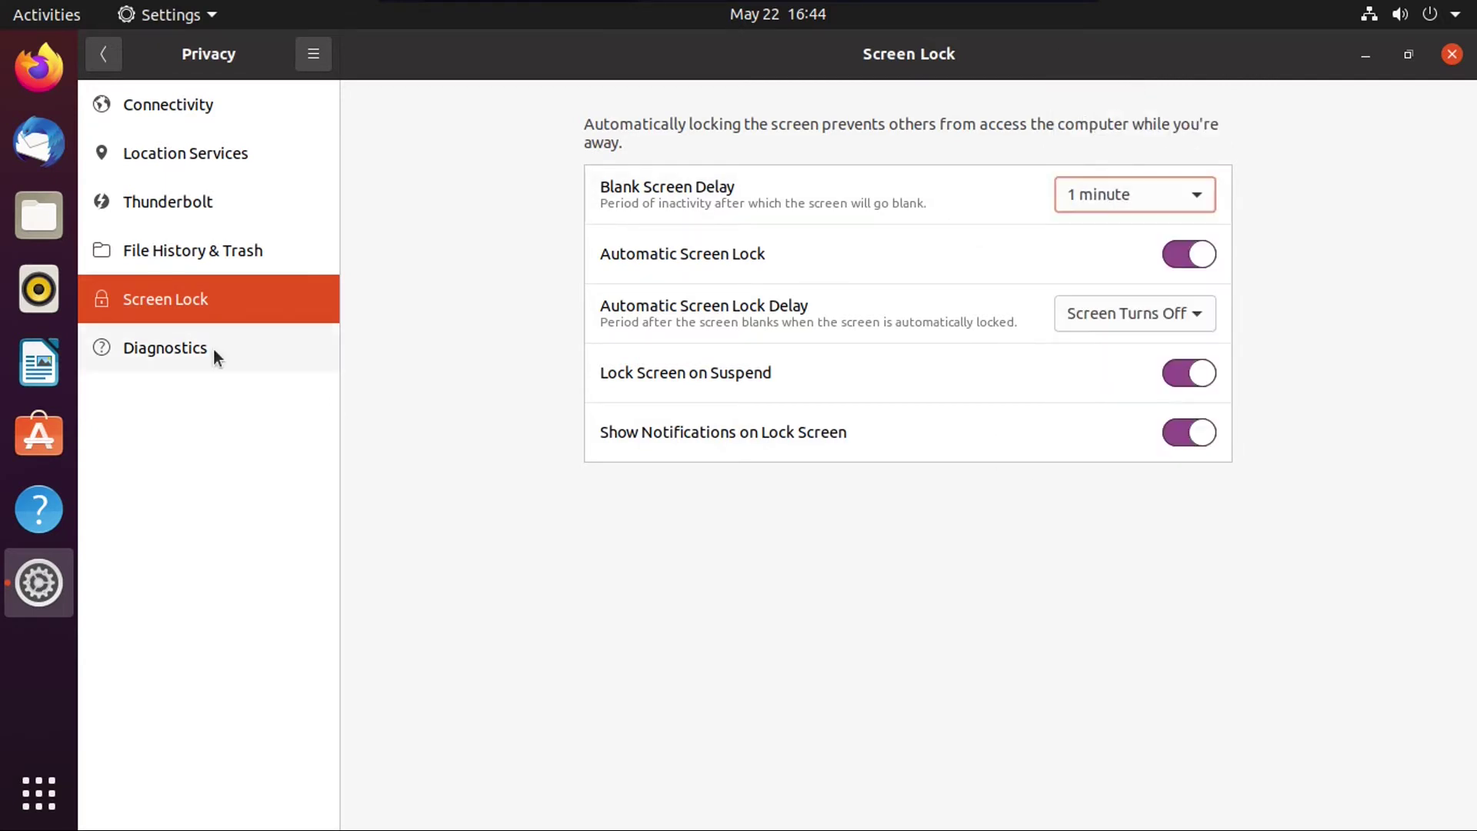
{"action": "left_click", "coordinate": [214, 348]}
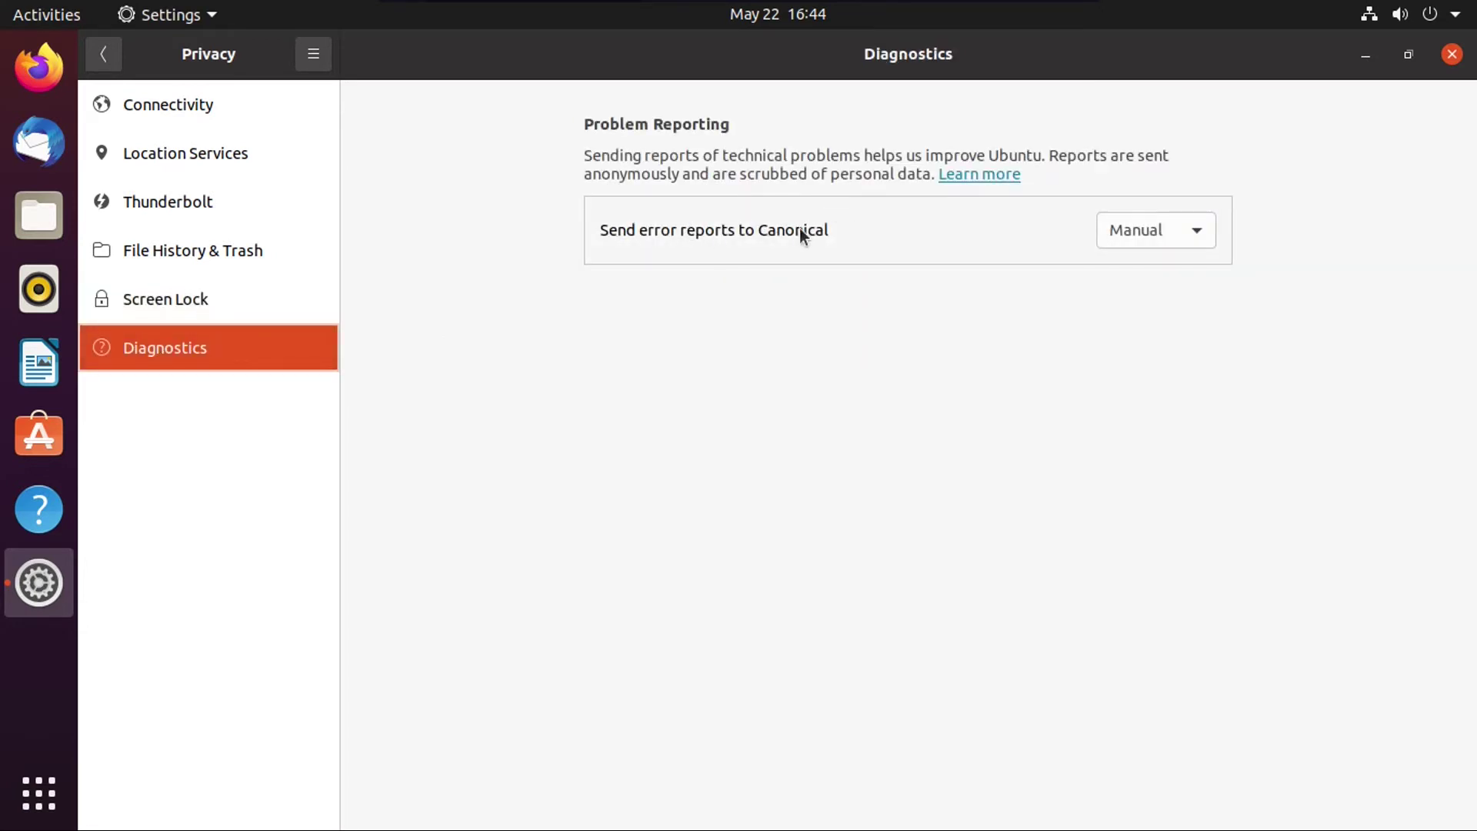
Step: Set Send error reports to Canonical to Never and return to the main settings list
{"action": "left_click", "coordinate": [1062, 225]}
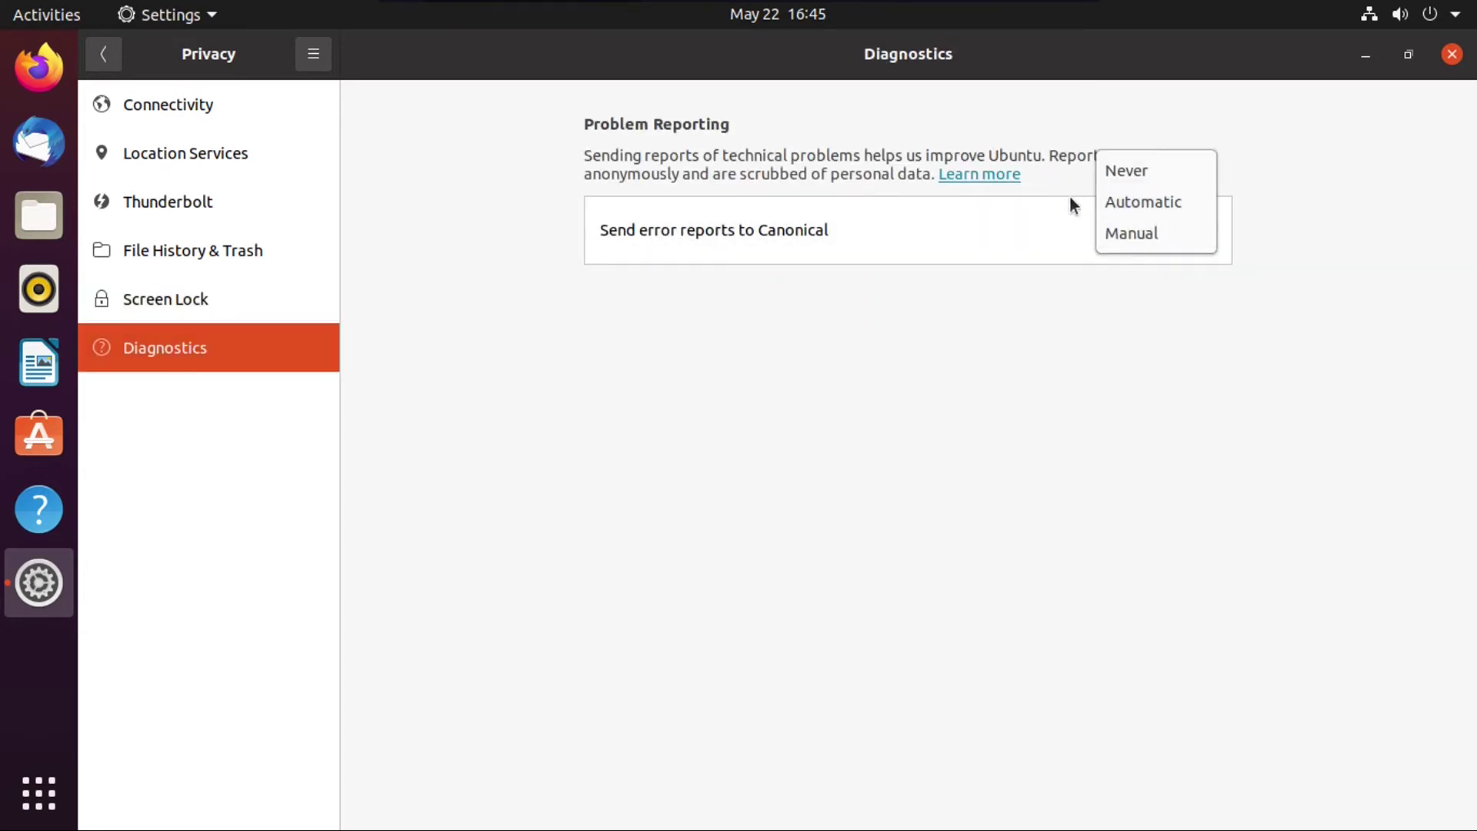
{"action": "left_click", "coordinate": [1186, 172]}
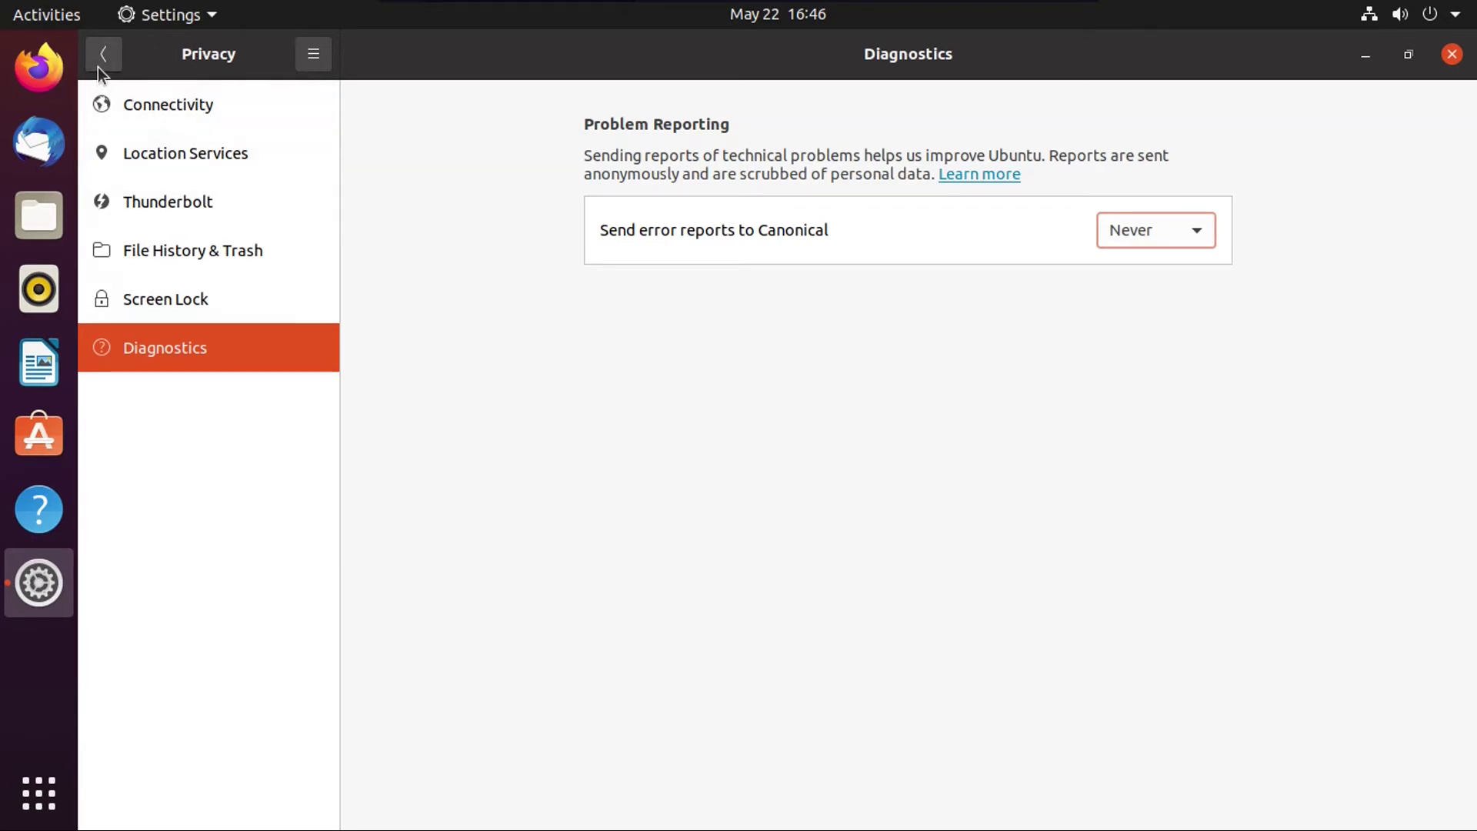
{"action": "left_click", "coordinate": [119, 54]}
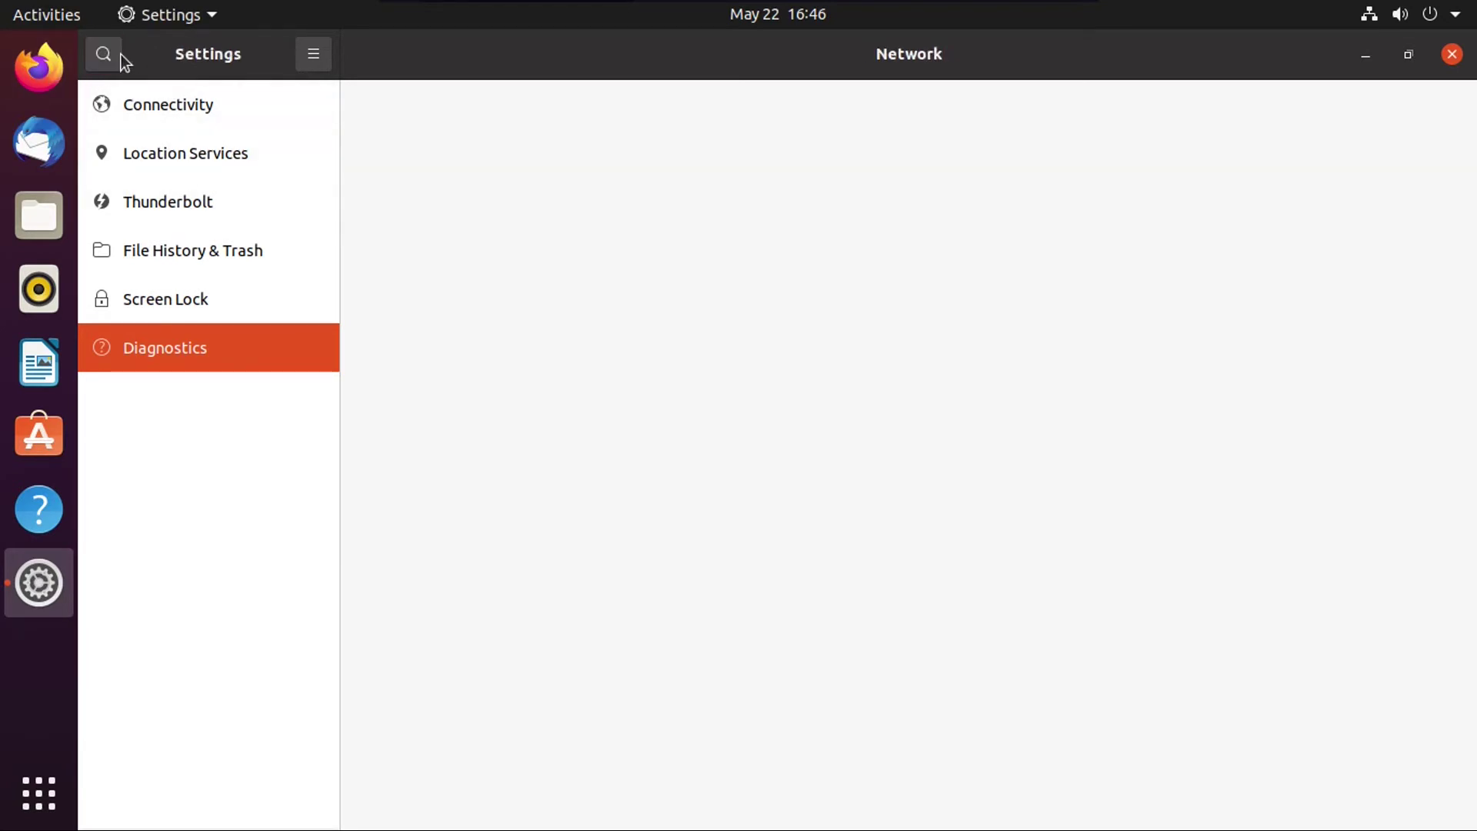
Step: Open the Settings application menu in the top bar
{"action": "left_click", "coordinate": [192, 15]}
{"action": "left_click", "coordinate": [190, 15]}
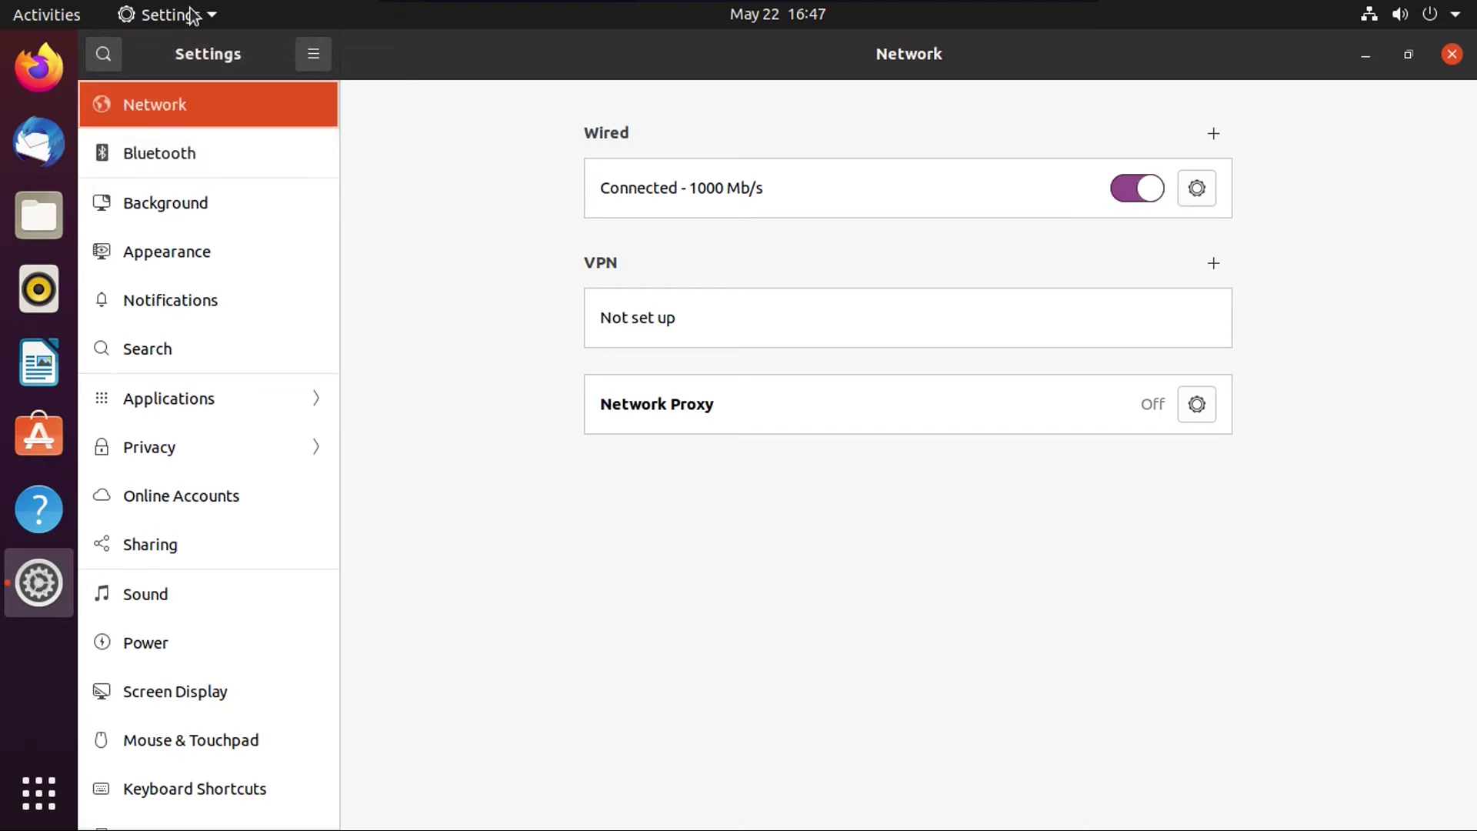
{"action": "left_click", "coordinate": [168, 15]}
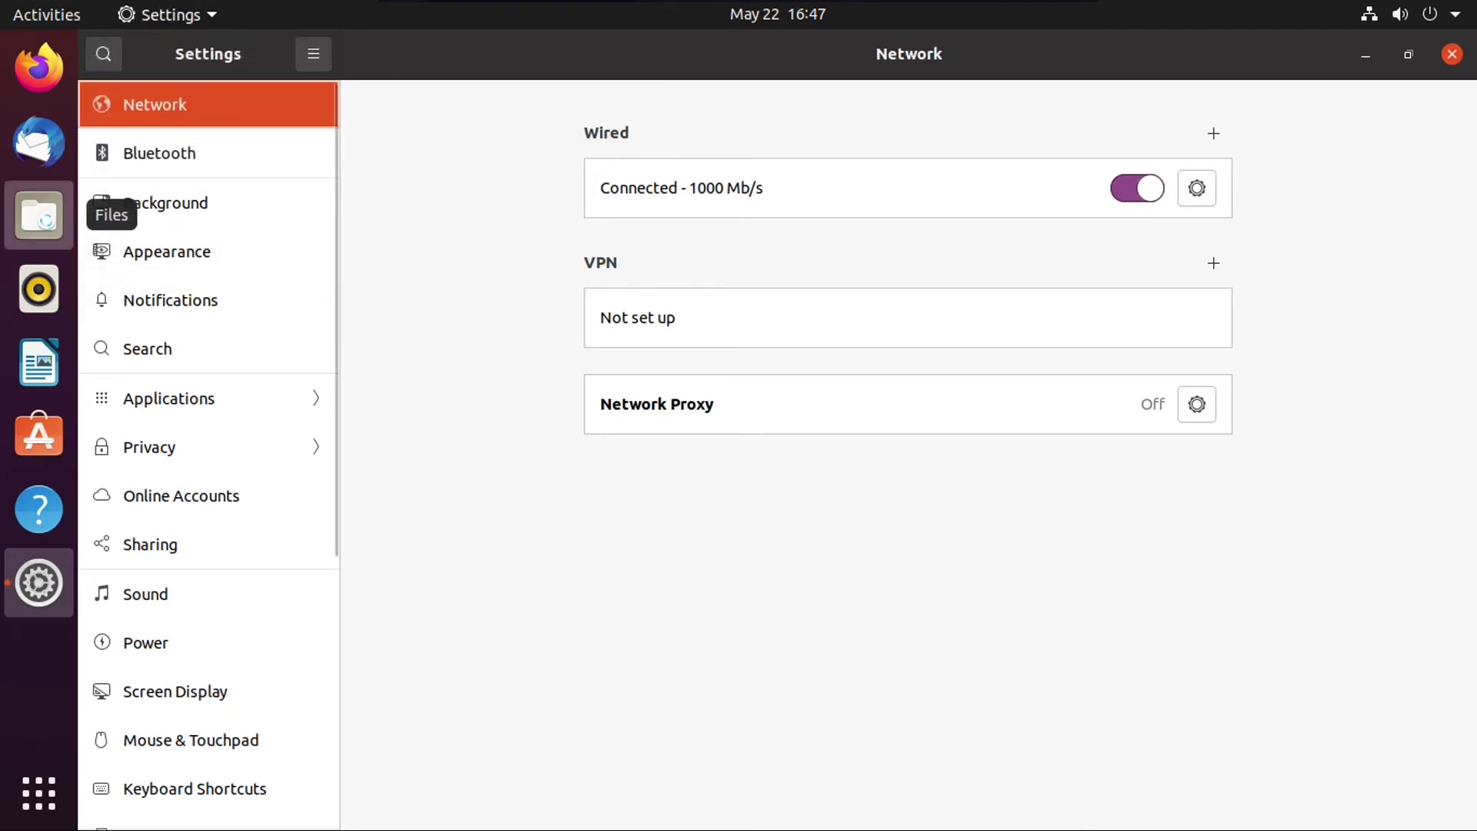
Step: Launch Files from the dock and switch between the Files and Settings windows
{"action": "left_click", "coordinate": [38, 216]}
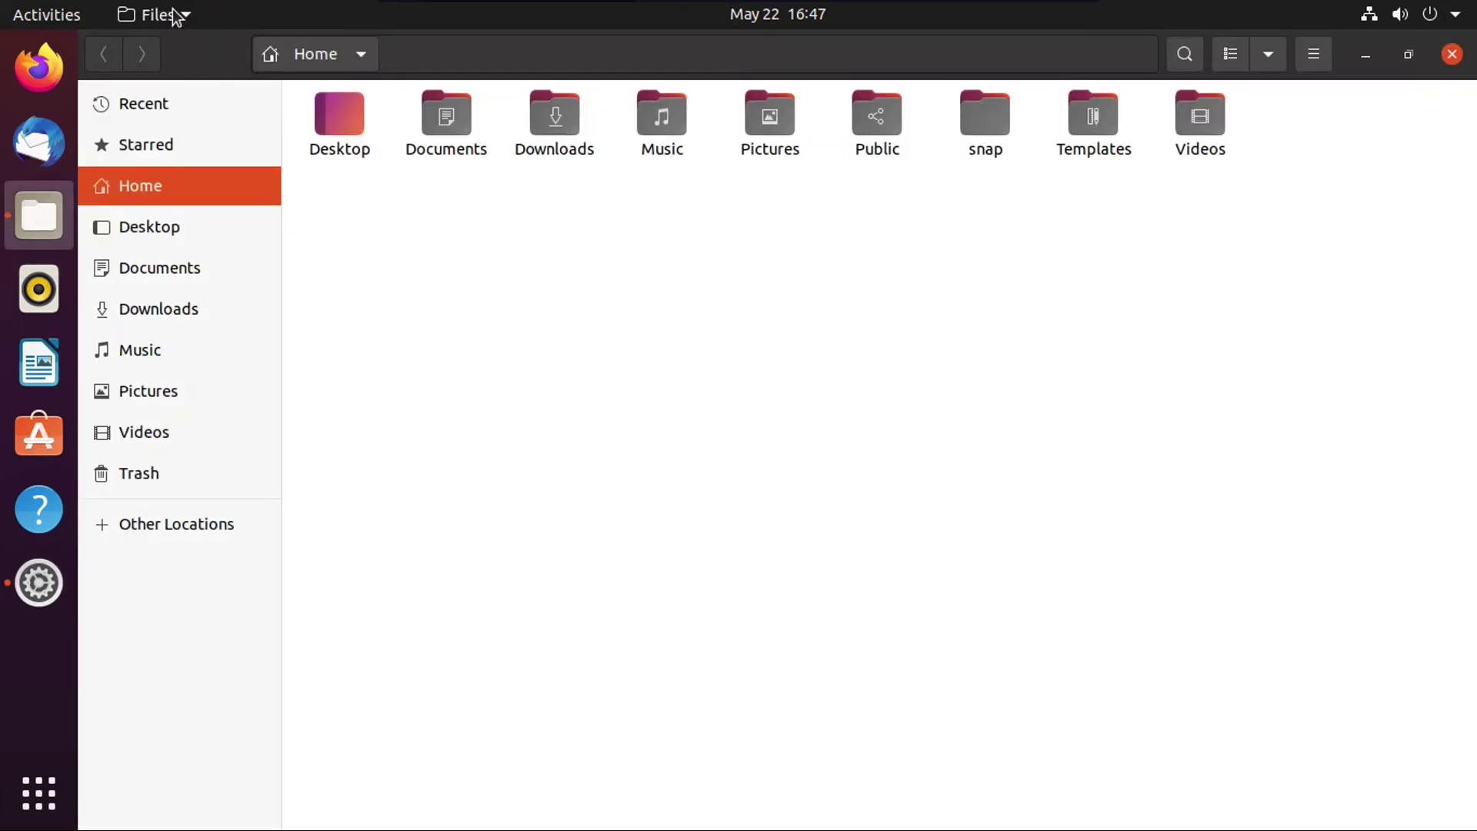
{"action": "double_click", "coordinate": [551, 53]}
{"action": "left_click", "coordinate": [551, 53]}
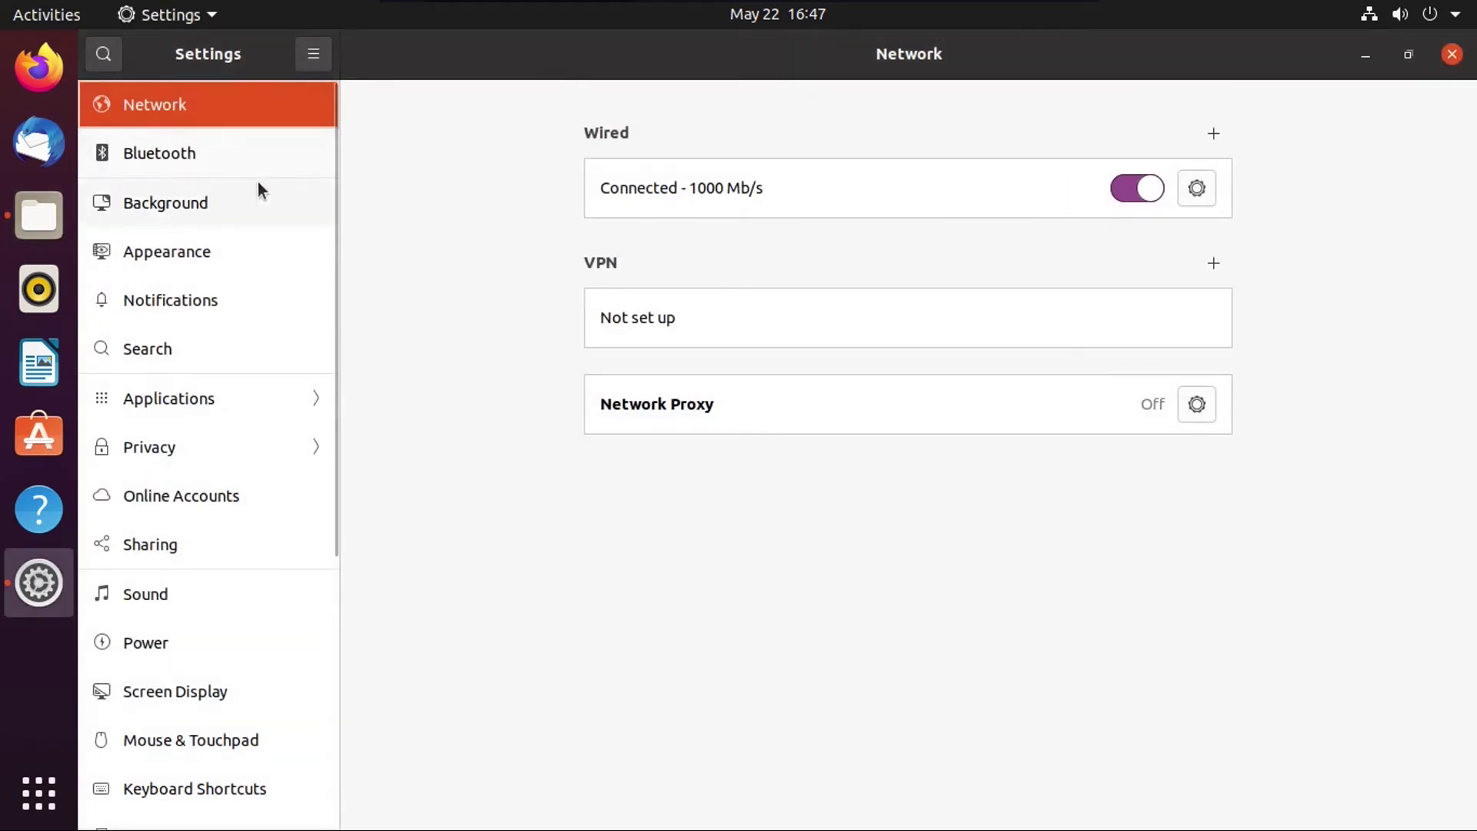
{"action": "left_click", "coordinate": [35, 223]}
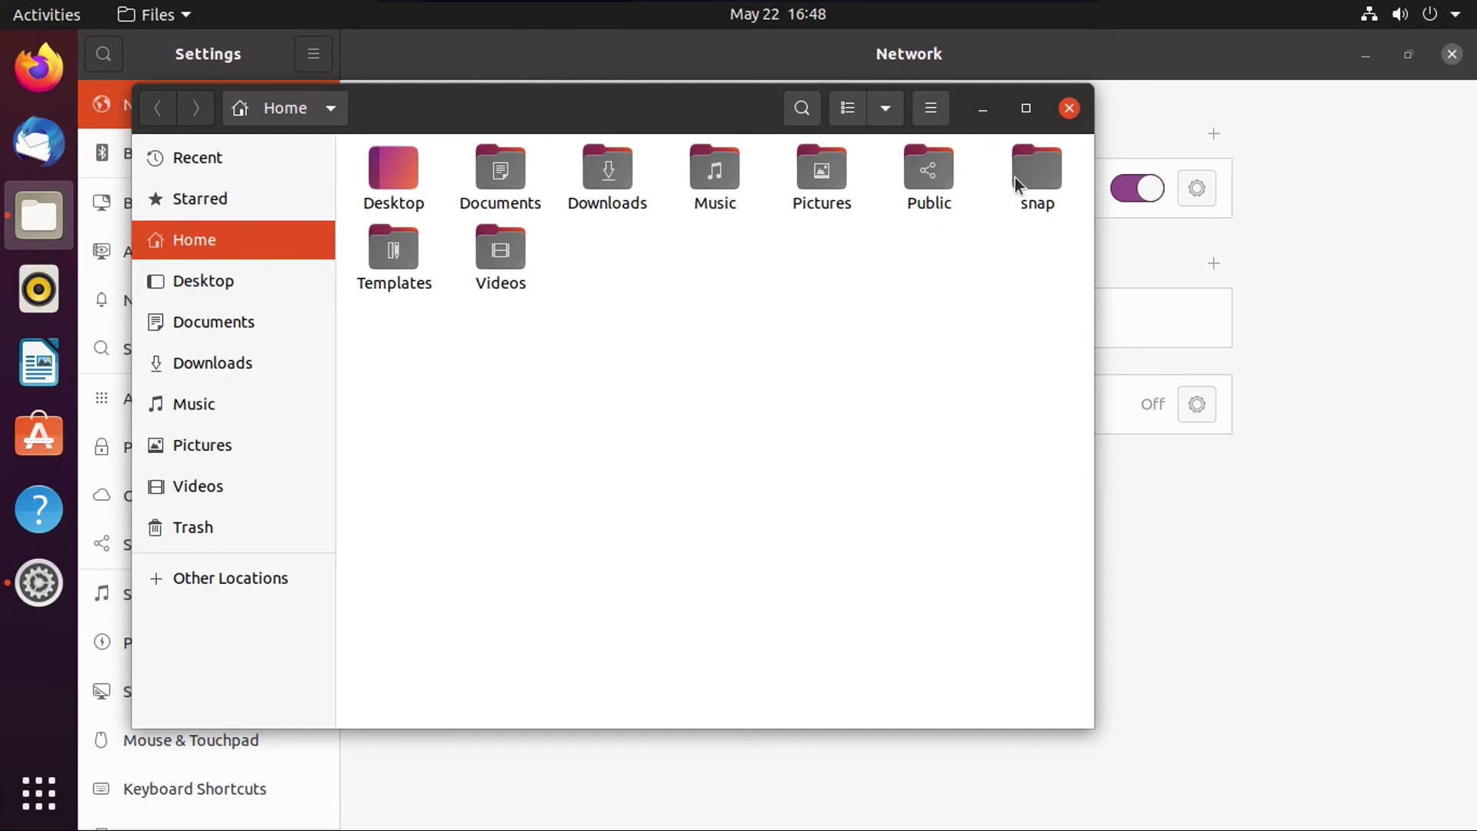
Step: Close Files, quit Settings, and reopen Files maximized on the Home folder
{"action": "left_click", "coordinate": [1069, 108]}
{"action": "left_click", "coordinate": [167, 15]}
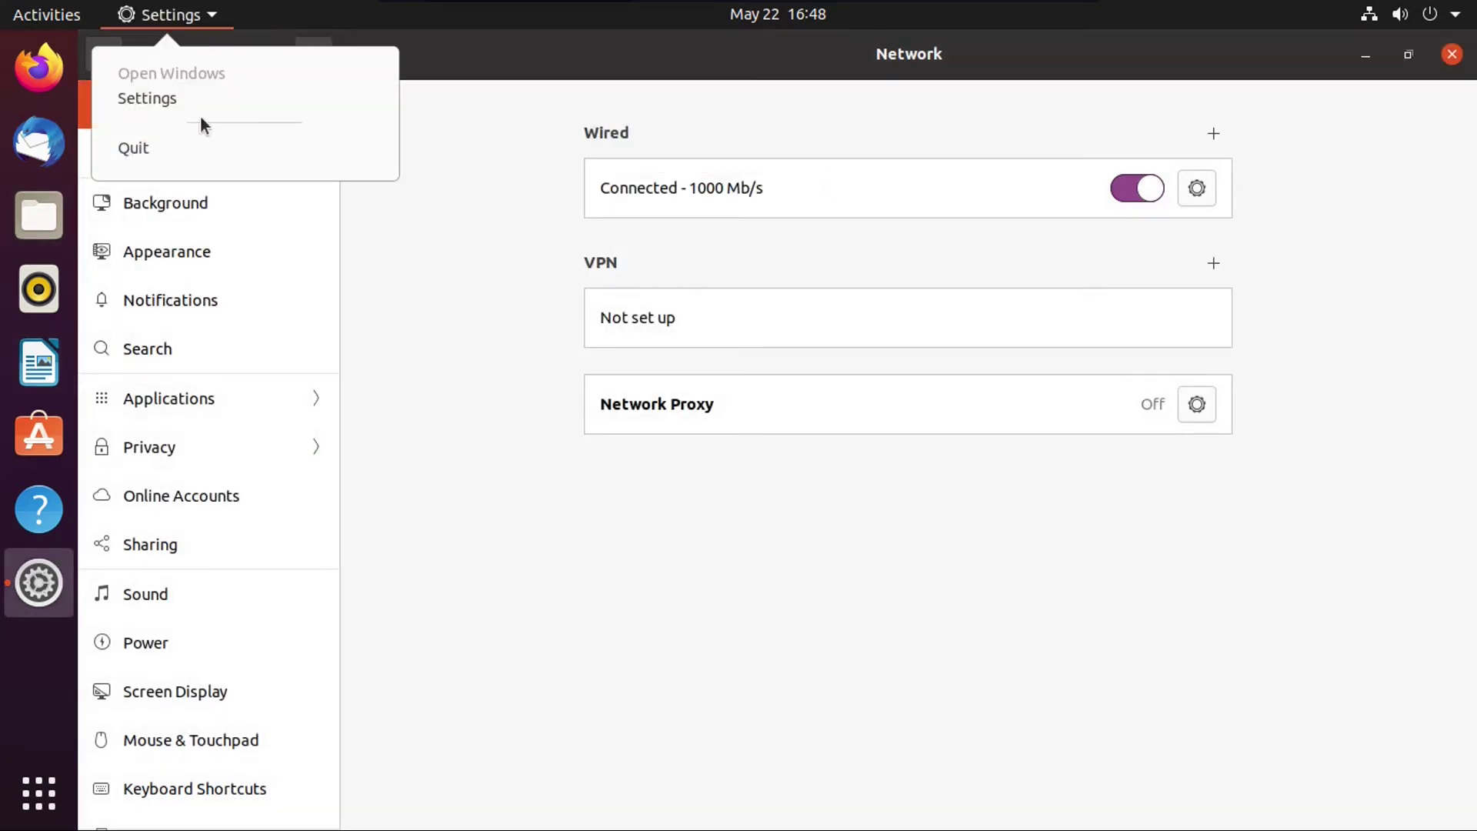
{"action": "left_click", "coordinate": [1451, 54]}
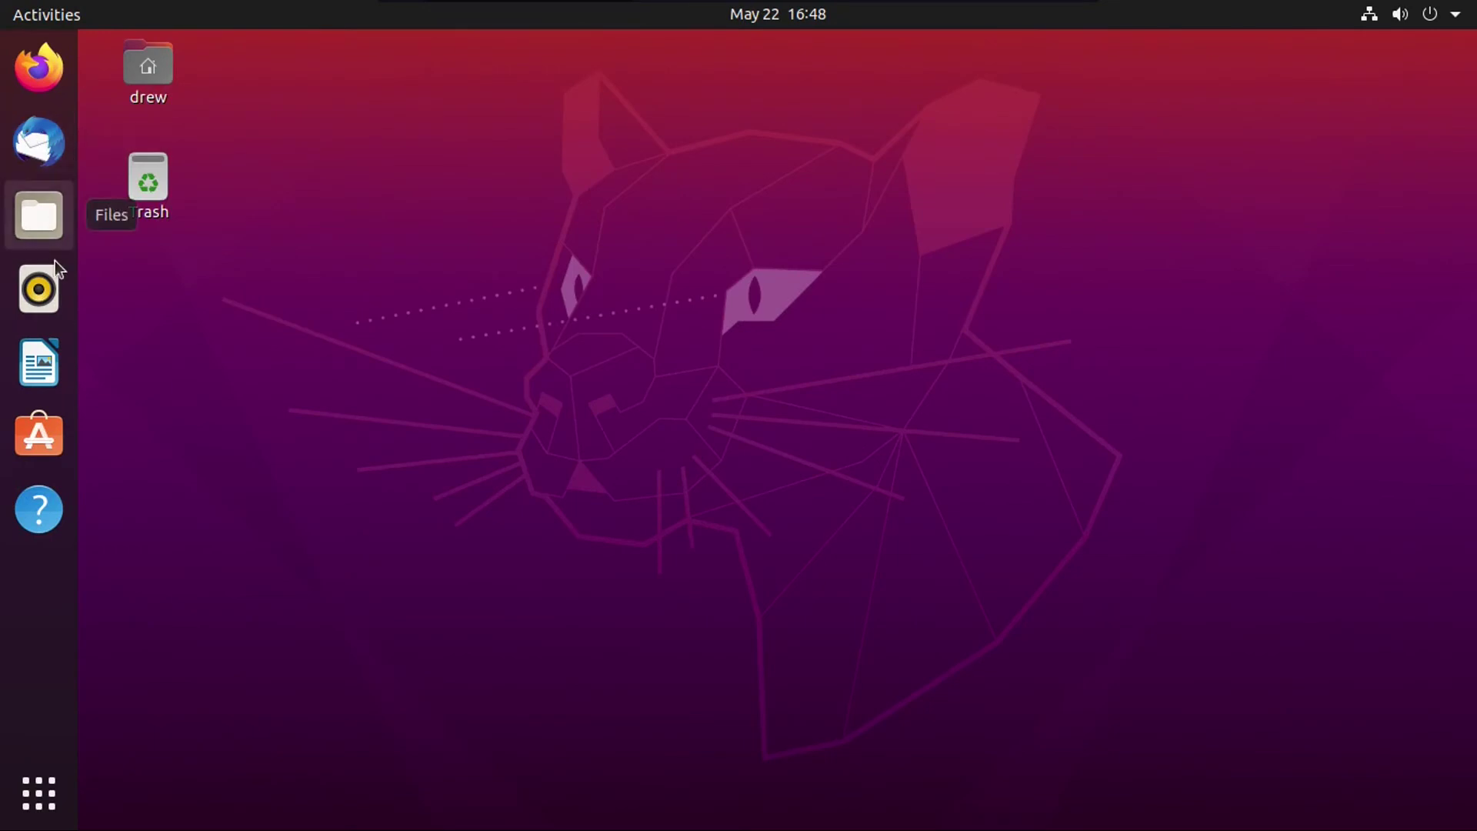
{"action": "left_click", "coordinate": [53, 214]}
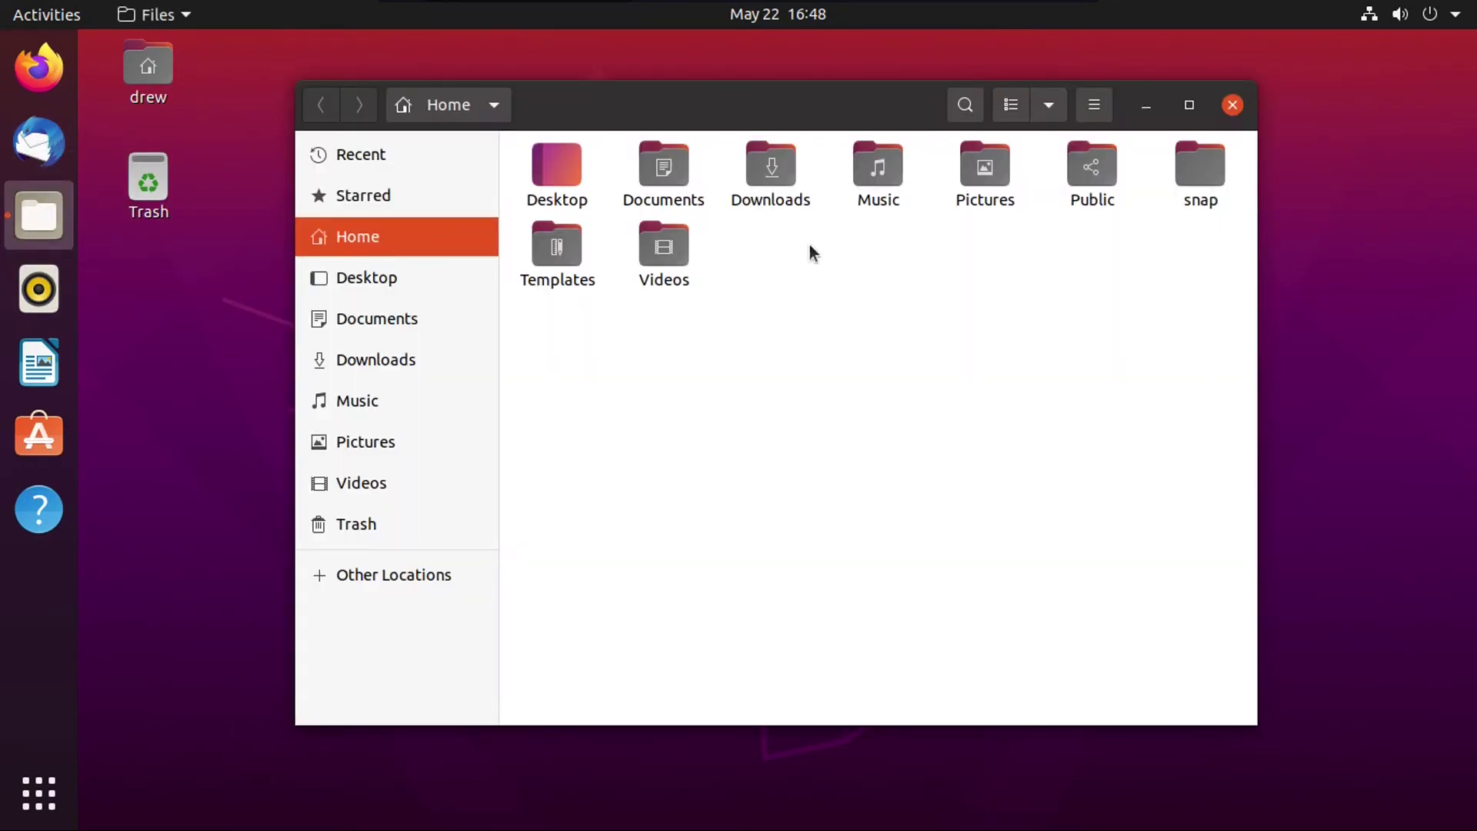
{"action": "key", "text": "super+Up"}
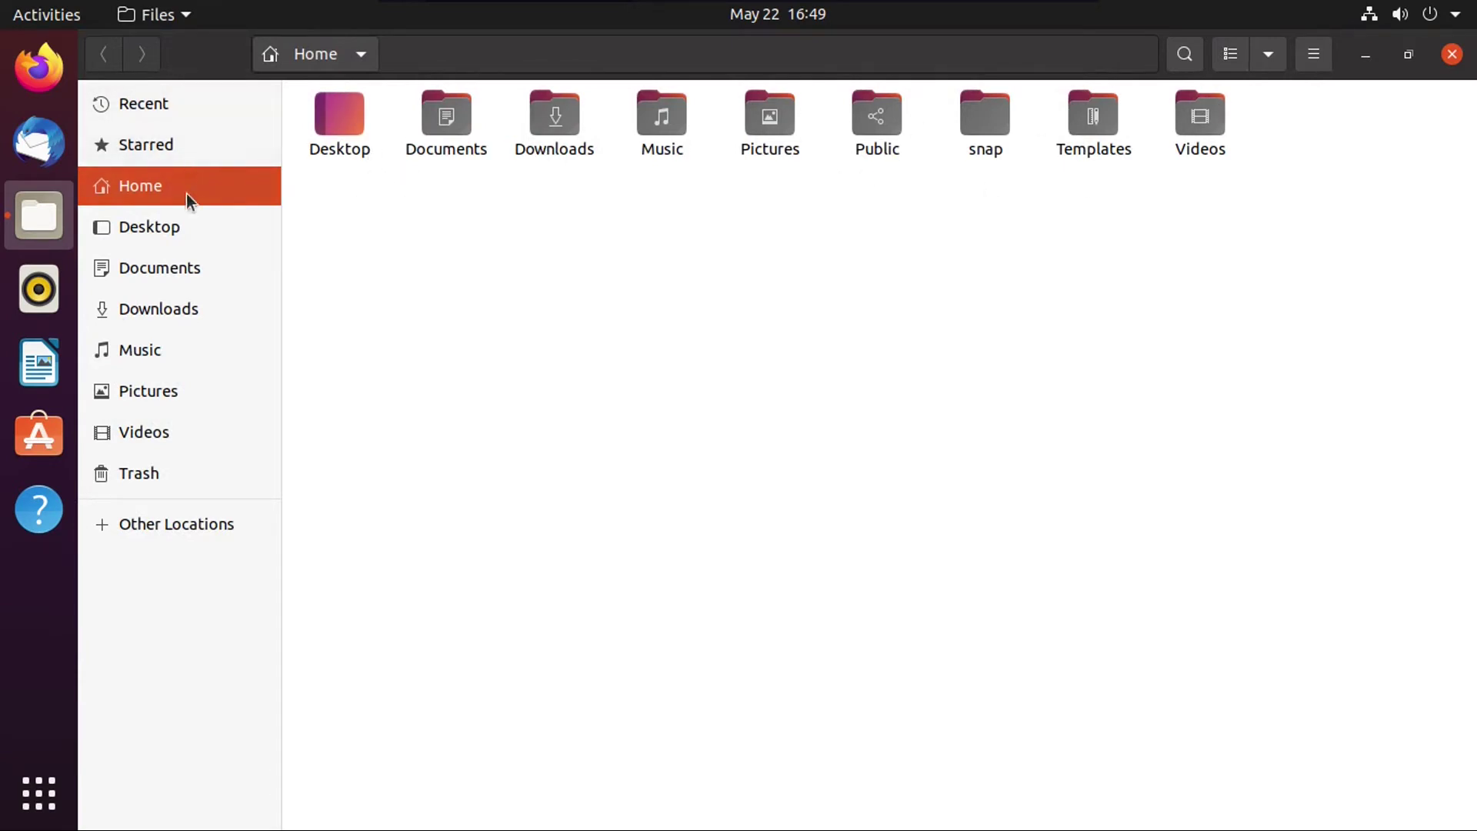
{"action": "left_click", "coordinate": [198, 217]}
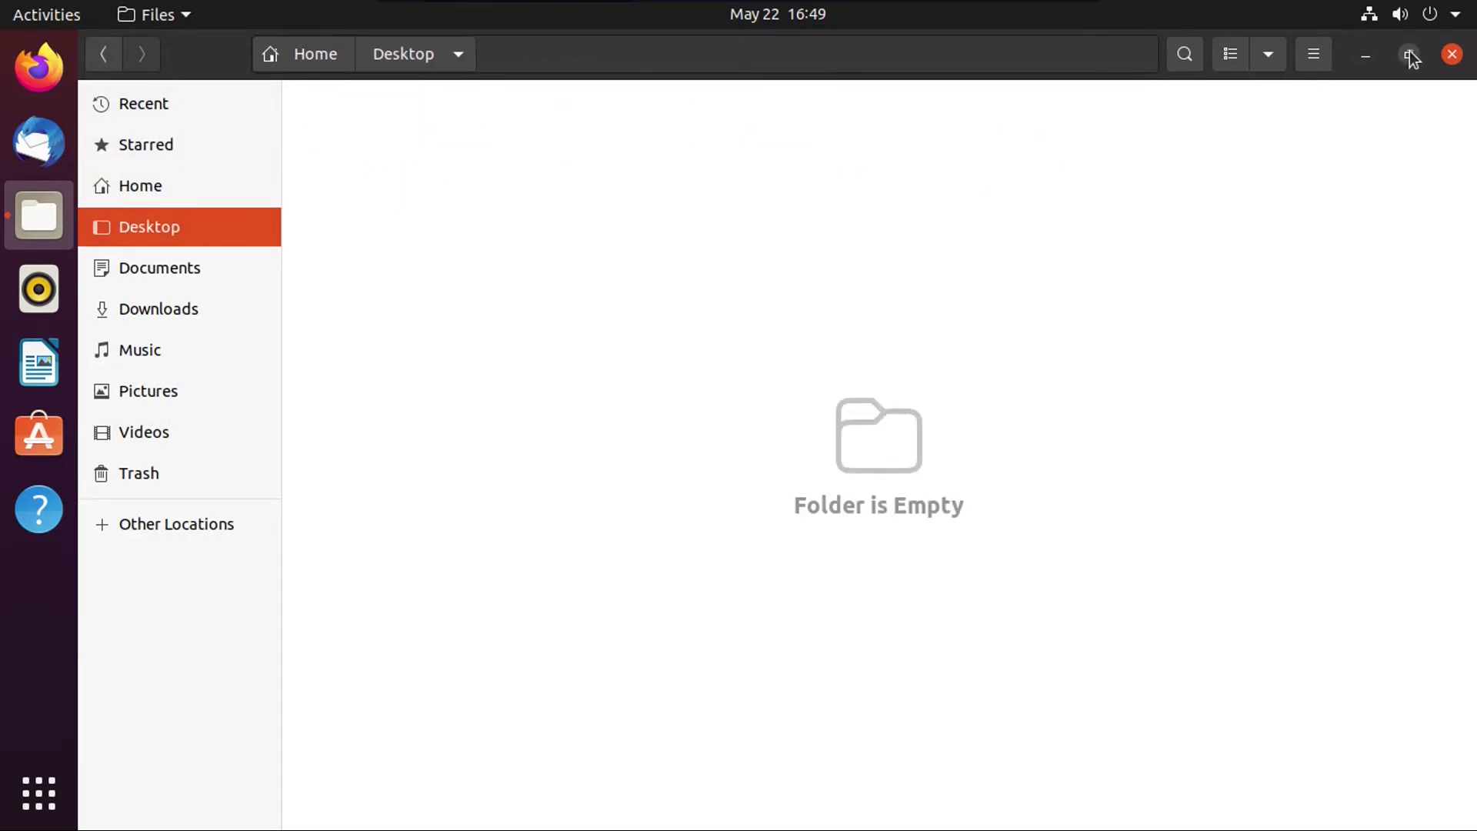
{"action": "left_click", "coordinate": [1408, 54]}
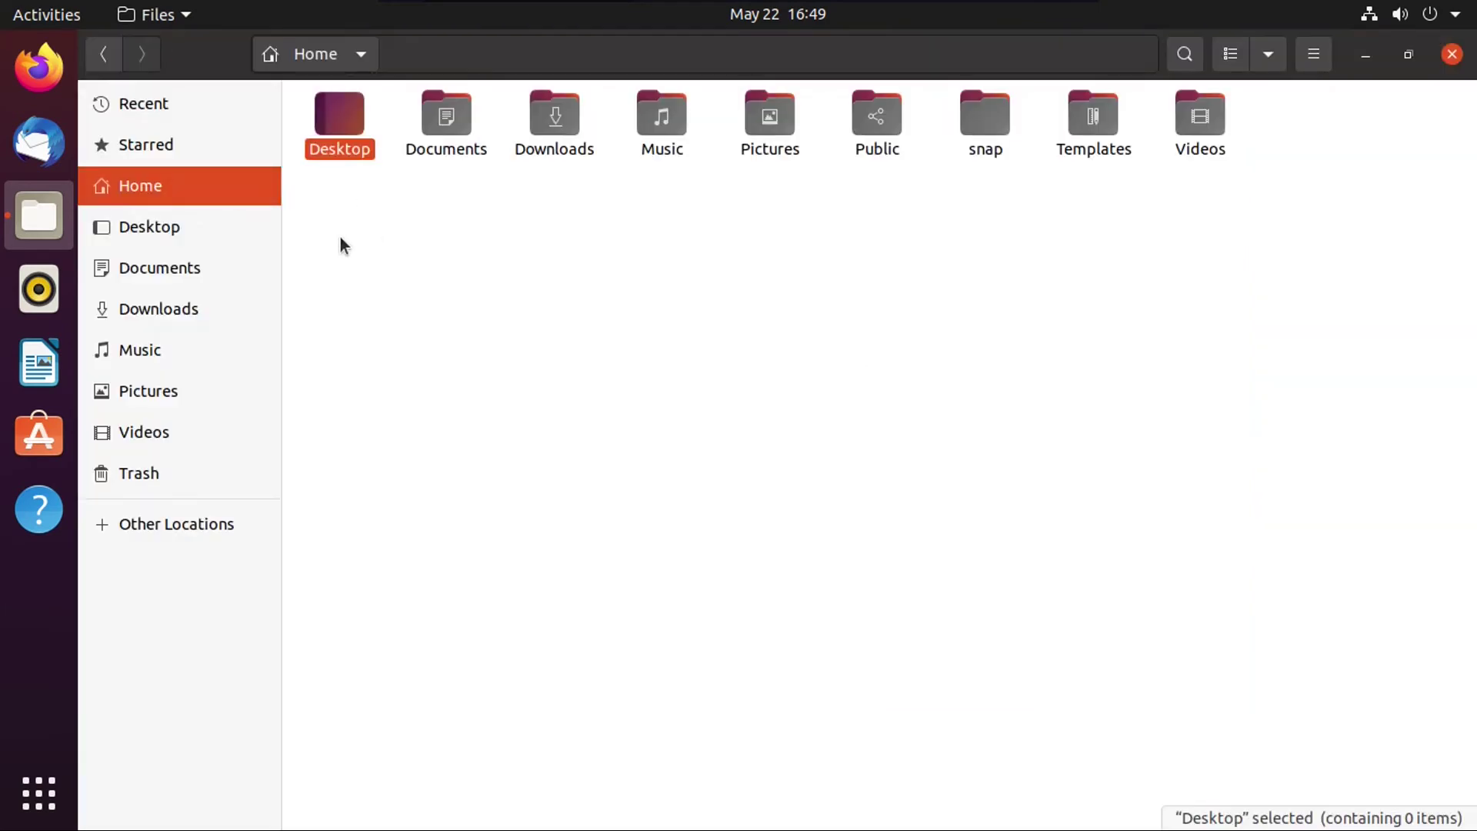
{"action": "left_click", "coordinate": [340, 243]}
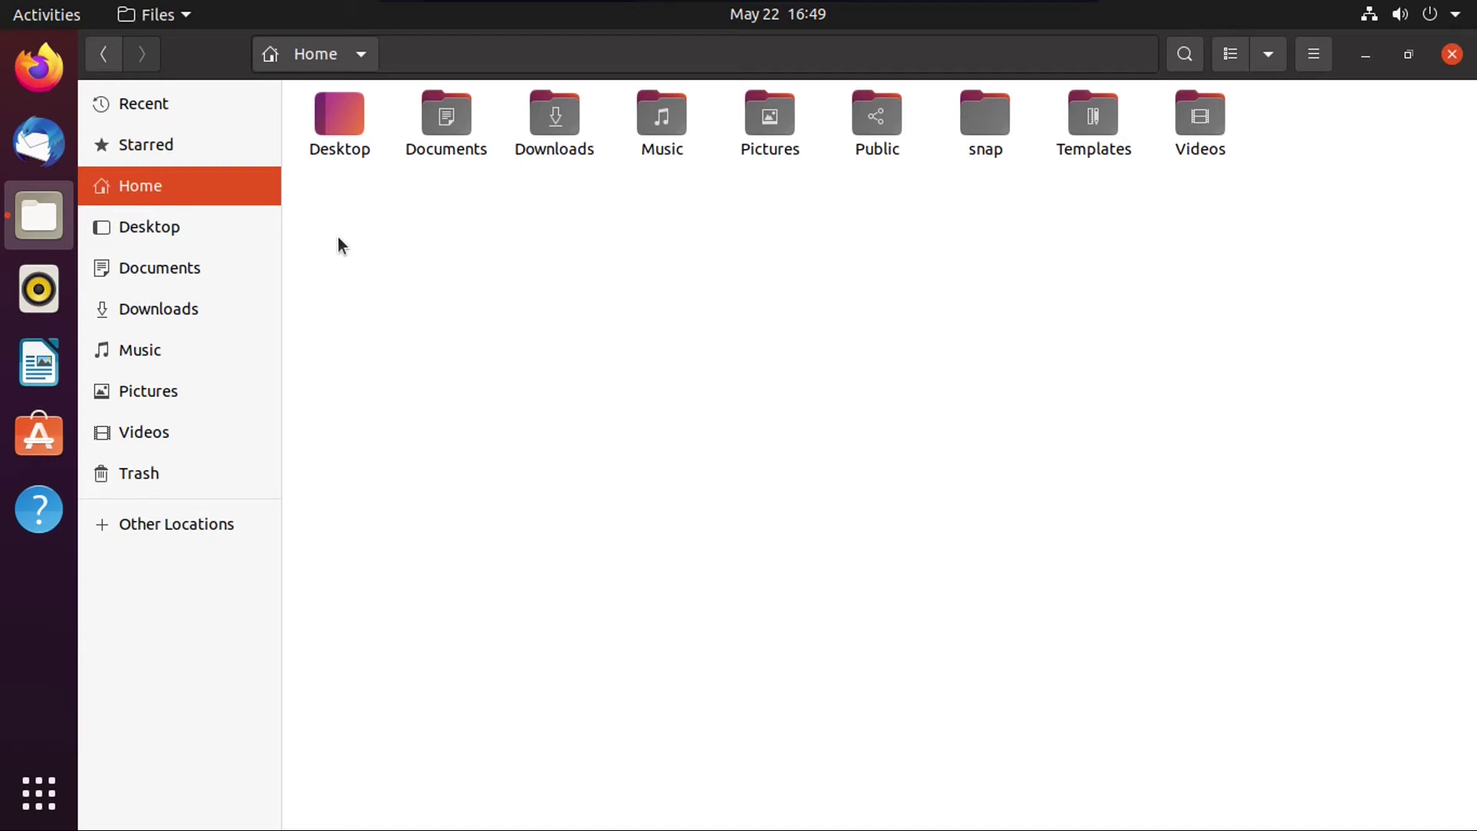
{"action": "right_click", "coordinate": [697, 233]}
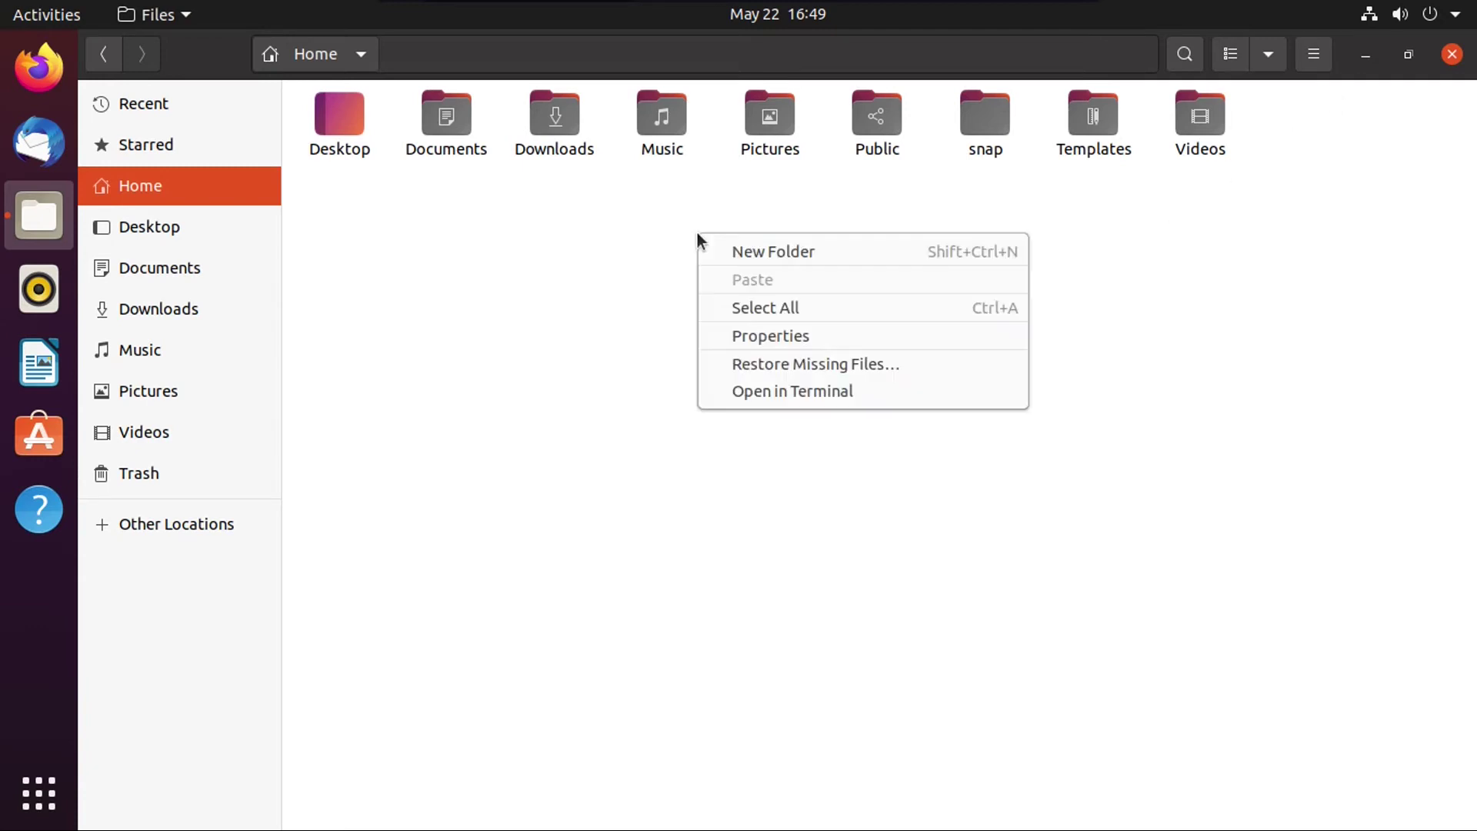
{"action": "left_click", "coordinate": [786, 253]}
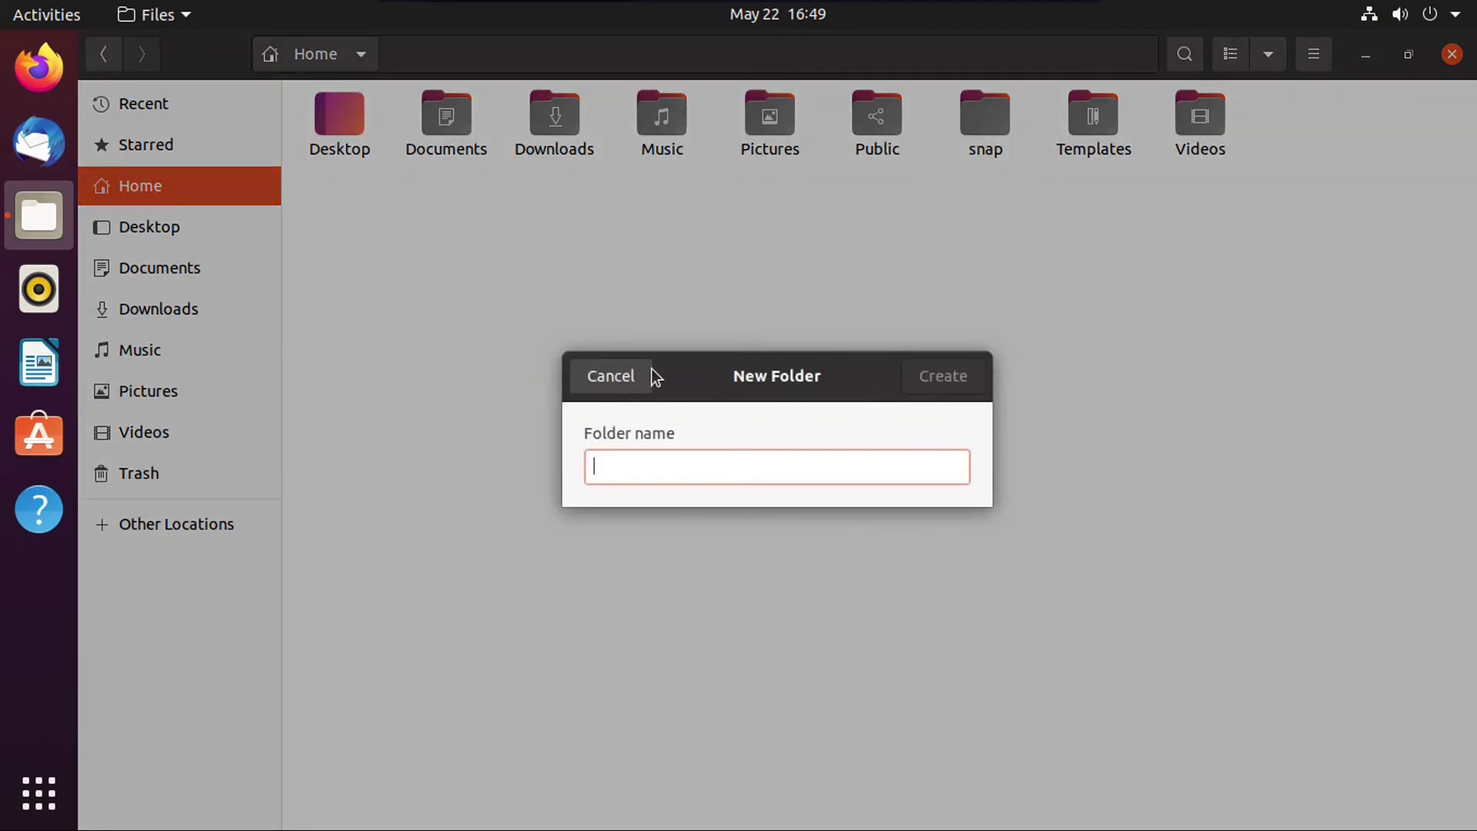
{"action": "left_click", "coordinate": [596, 385]}
{"action": "left_click", "coordinate": [1312, 56]}
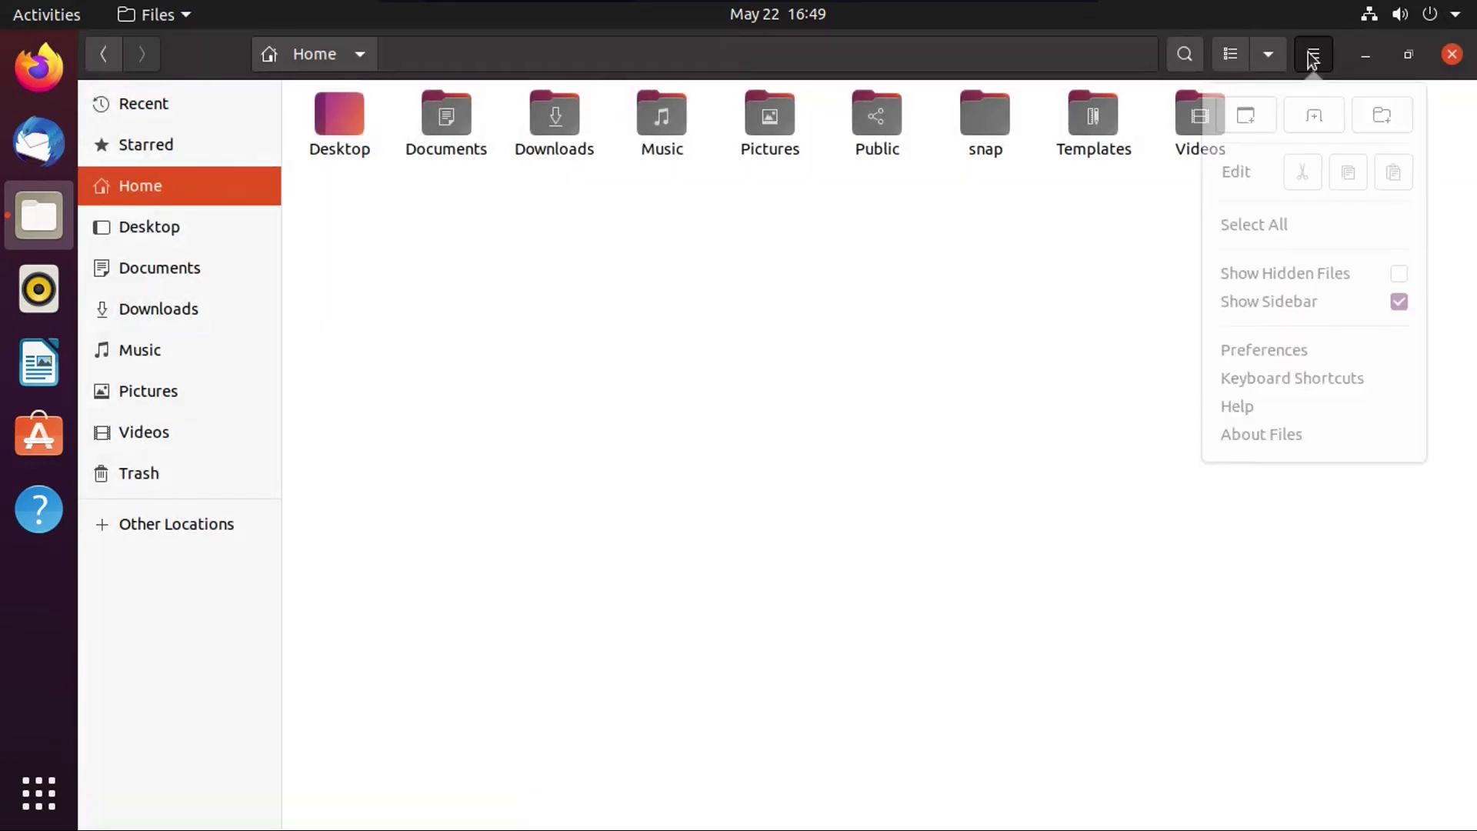
{"action": "left_click", "coordinate": [1382, 135]}
{"action": "left_click", "coordinate": [608, 379]}
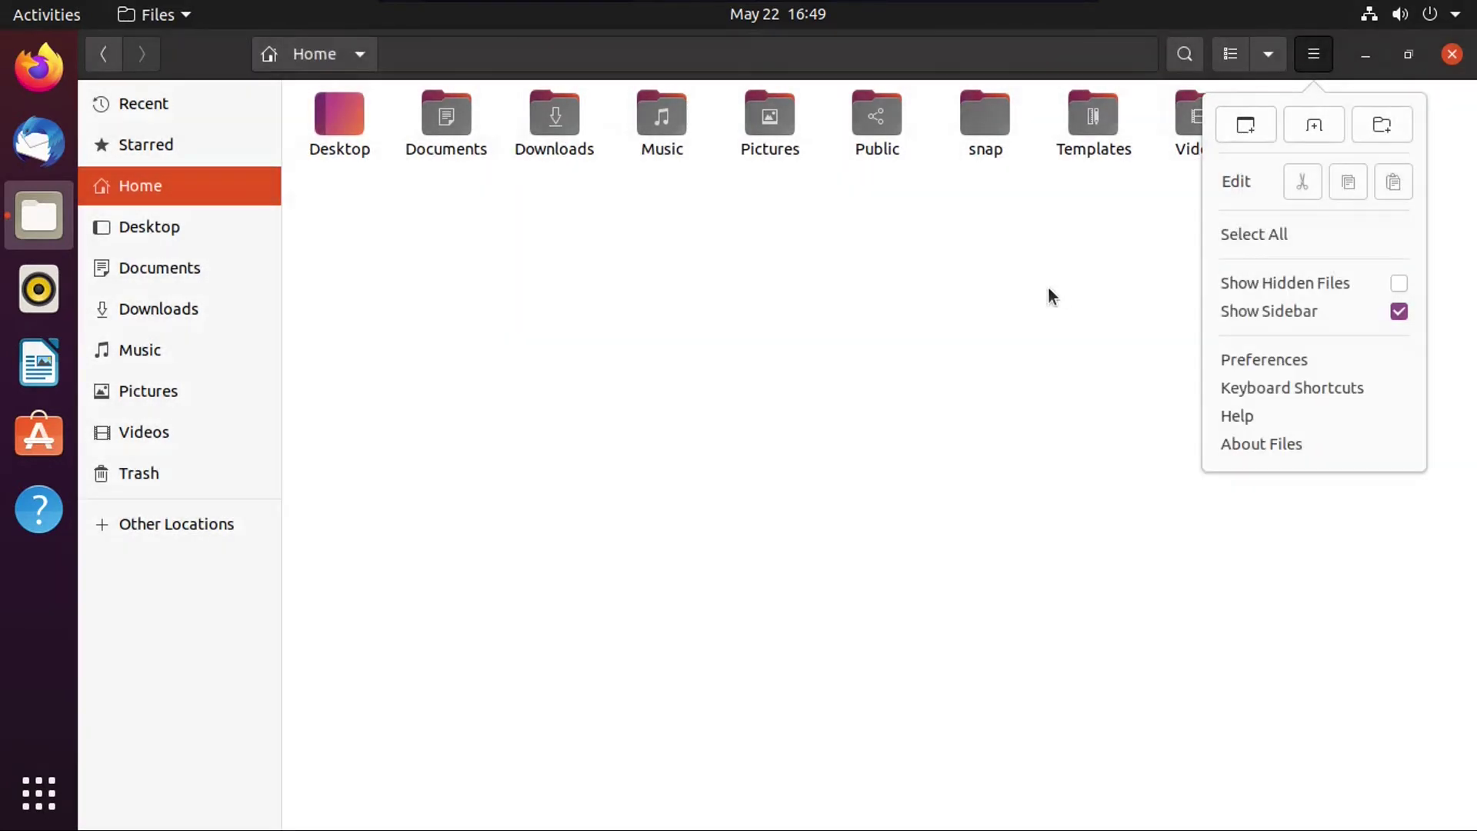
{"action": "left_click", "coordinate": [1267, 54]}
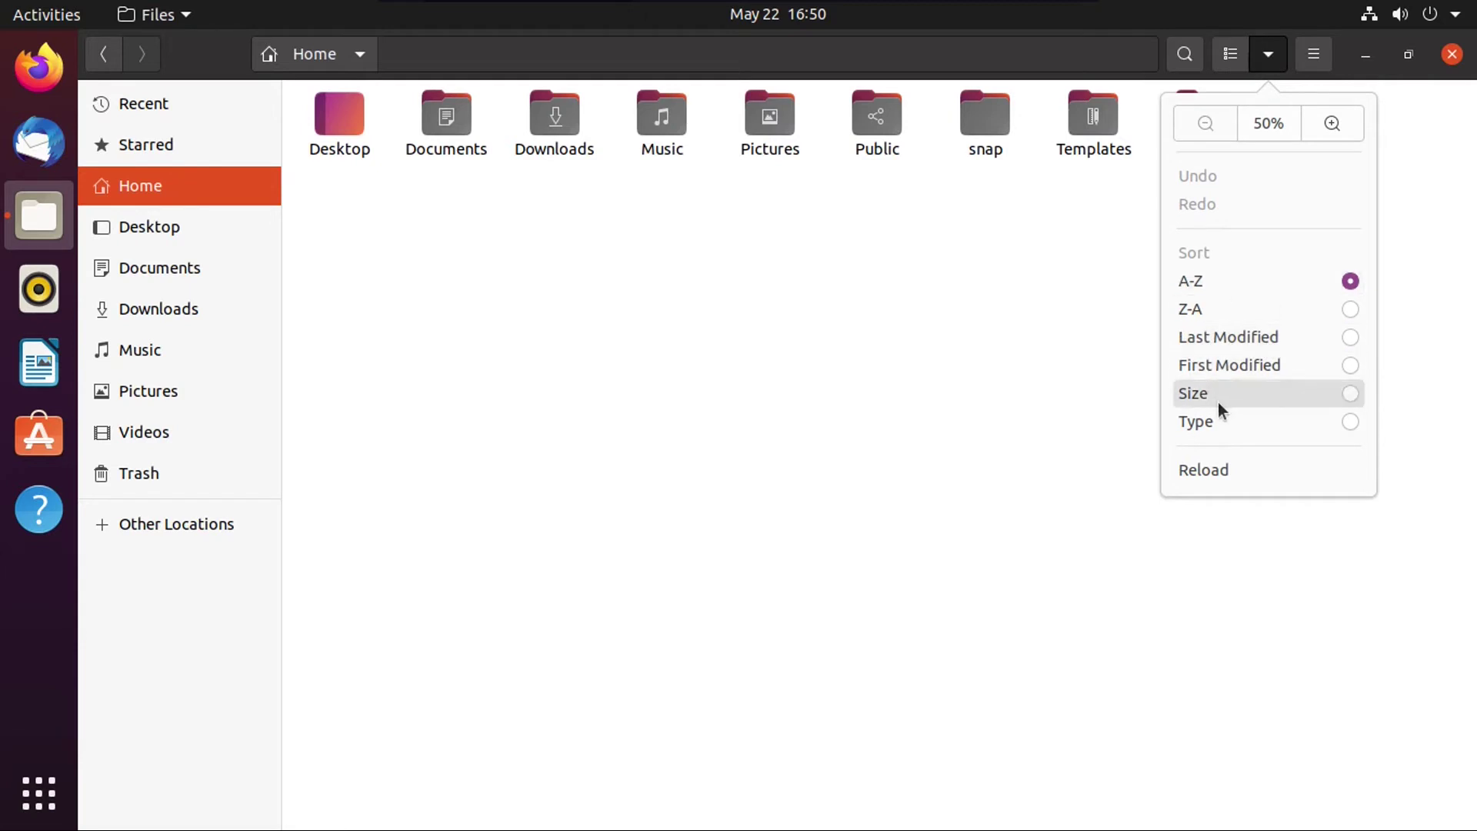
{"action": "left_click", "coordinate": [1235, 60]}
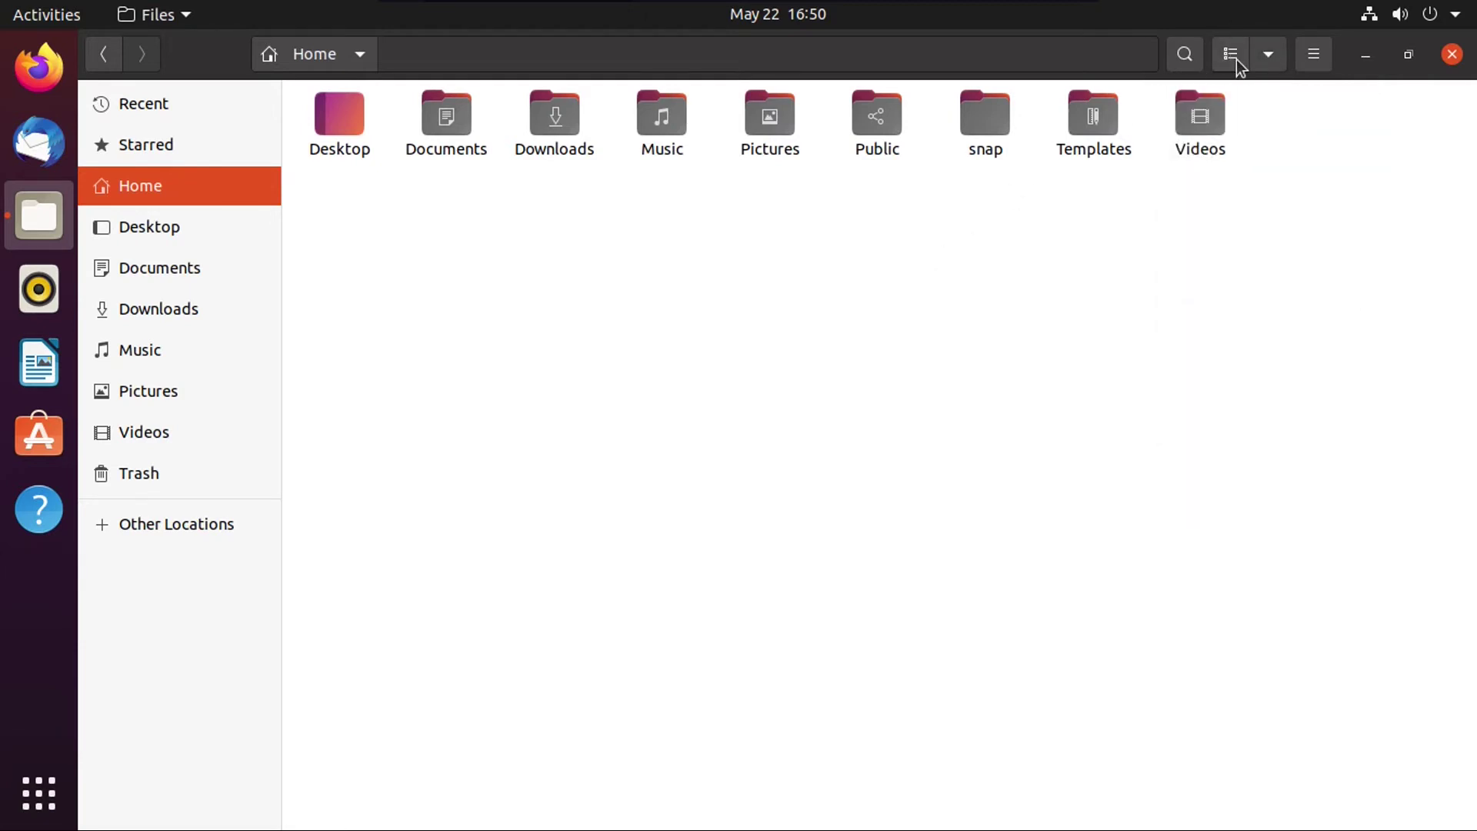
{"action": "left_click", "coordinate": [1232, 60]}
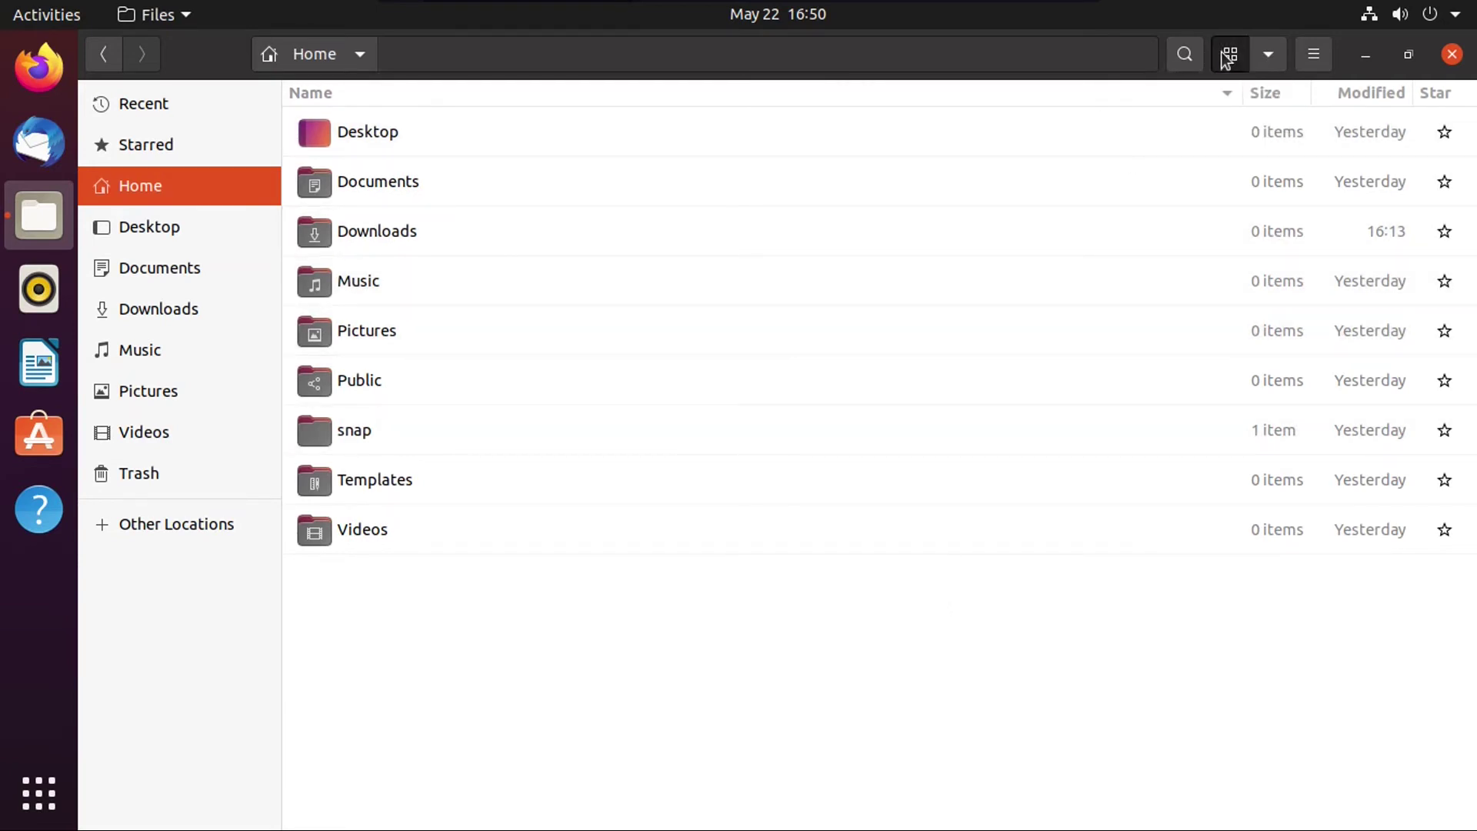
{"action": "left_click", "coordinate": [1229, 59]}
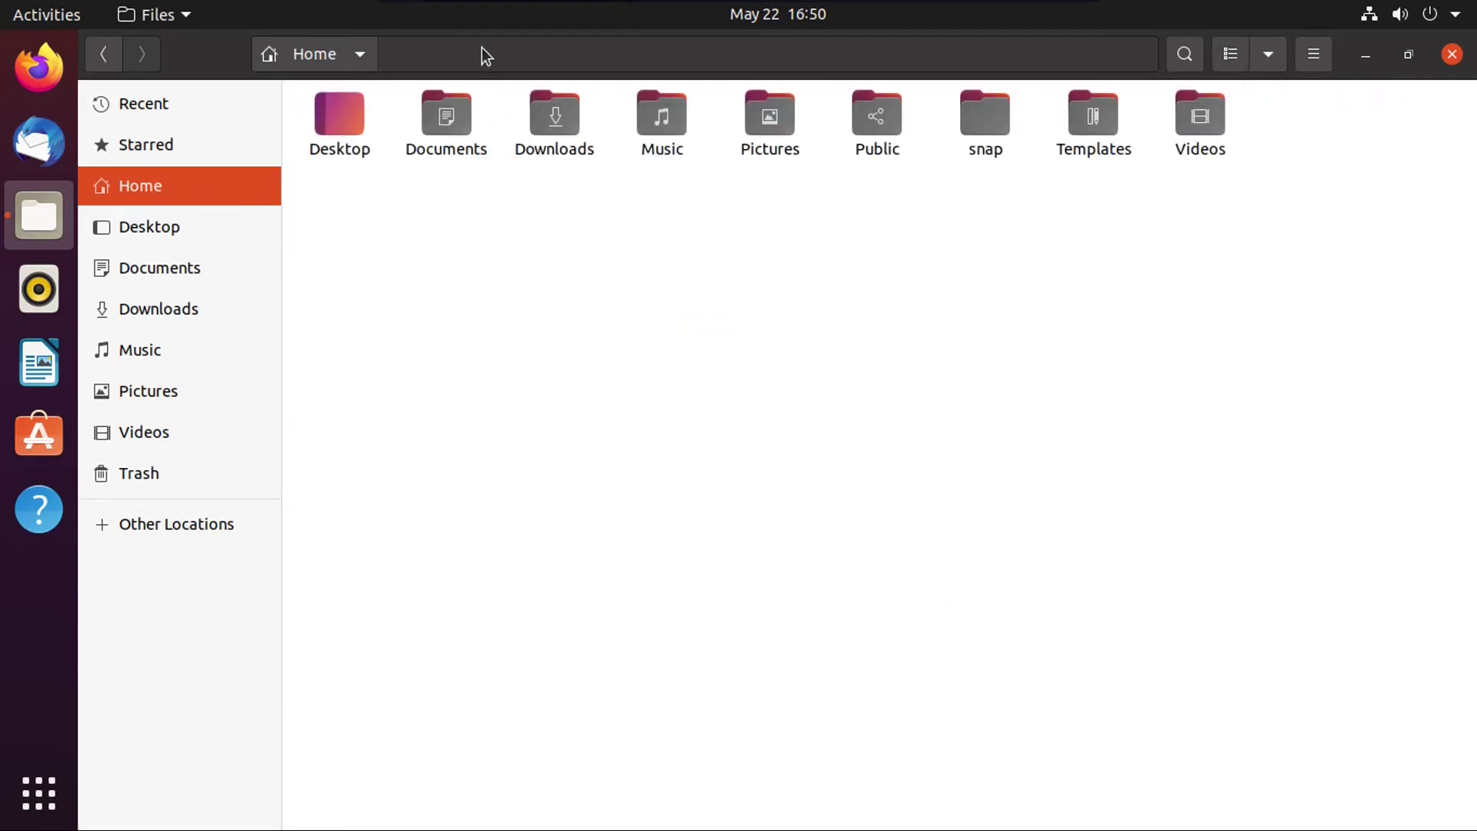
Step: Browse from Home to Other Locations and look at the computer's root filesystem
{"action": "left_click", "coordinate": [1185, 54]}
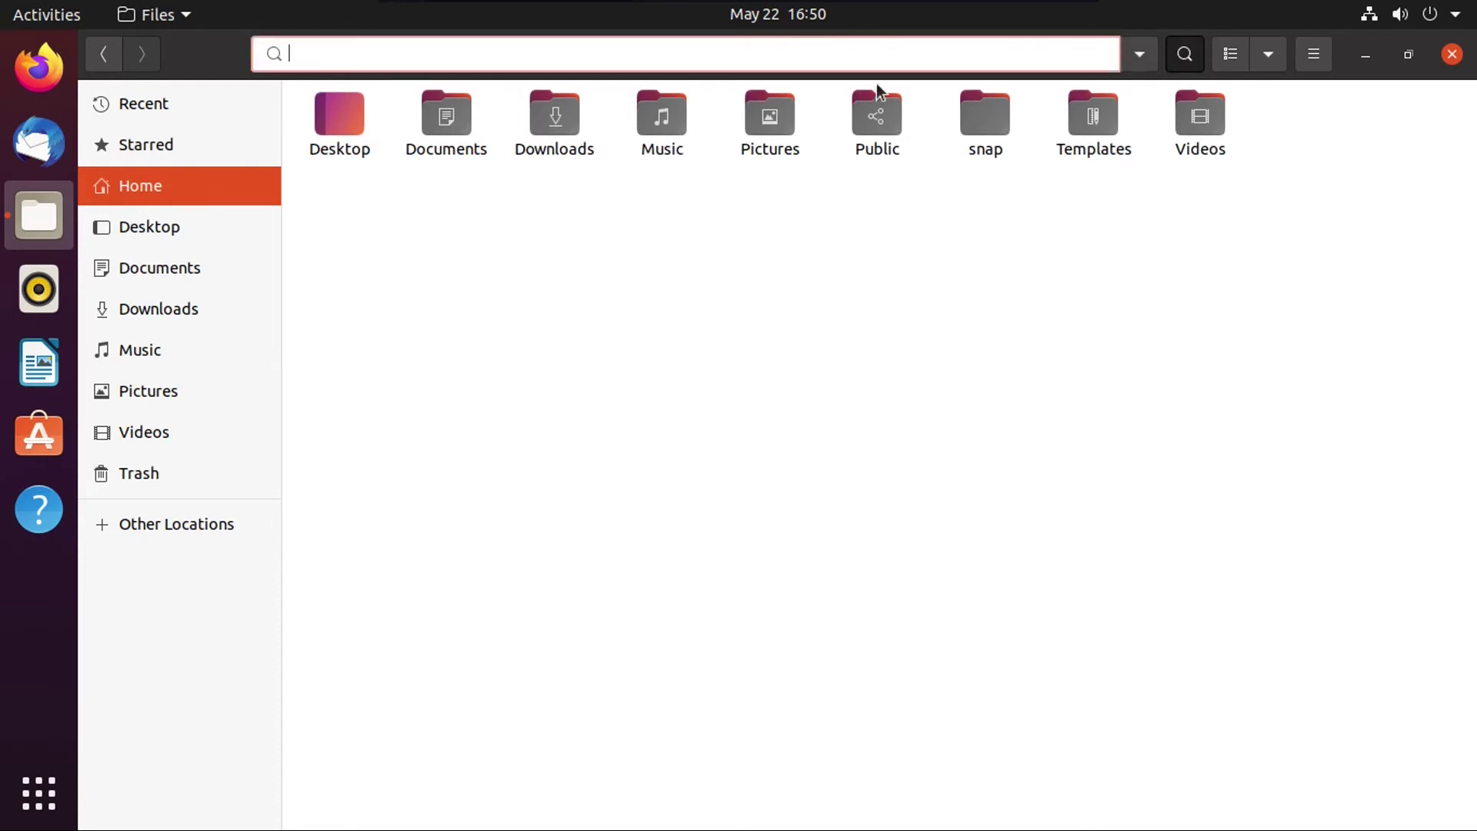
{"action": "left_click", "coordinate": [1183, 53]}
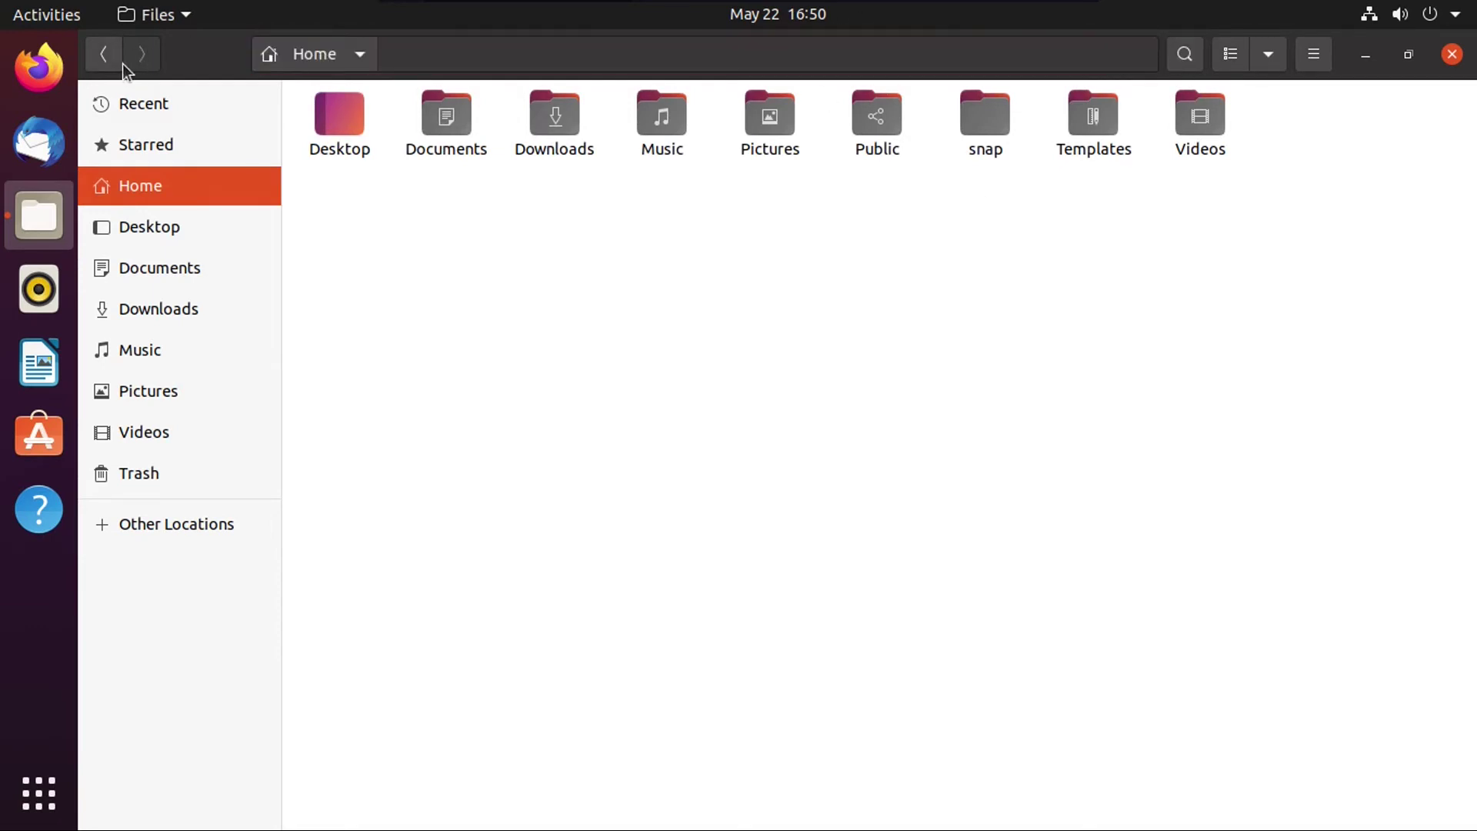
{"action": "left_click", "coordinate": [315, 116]}
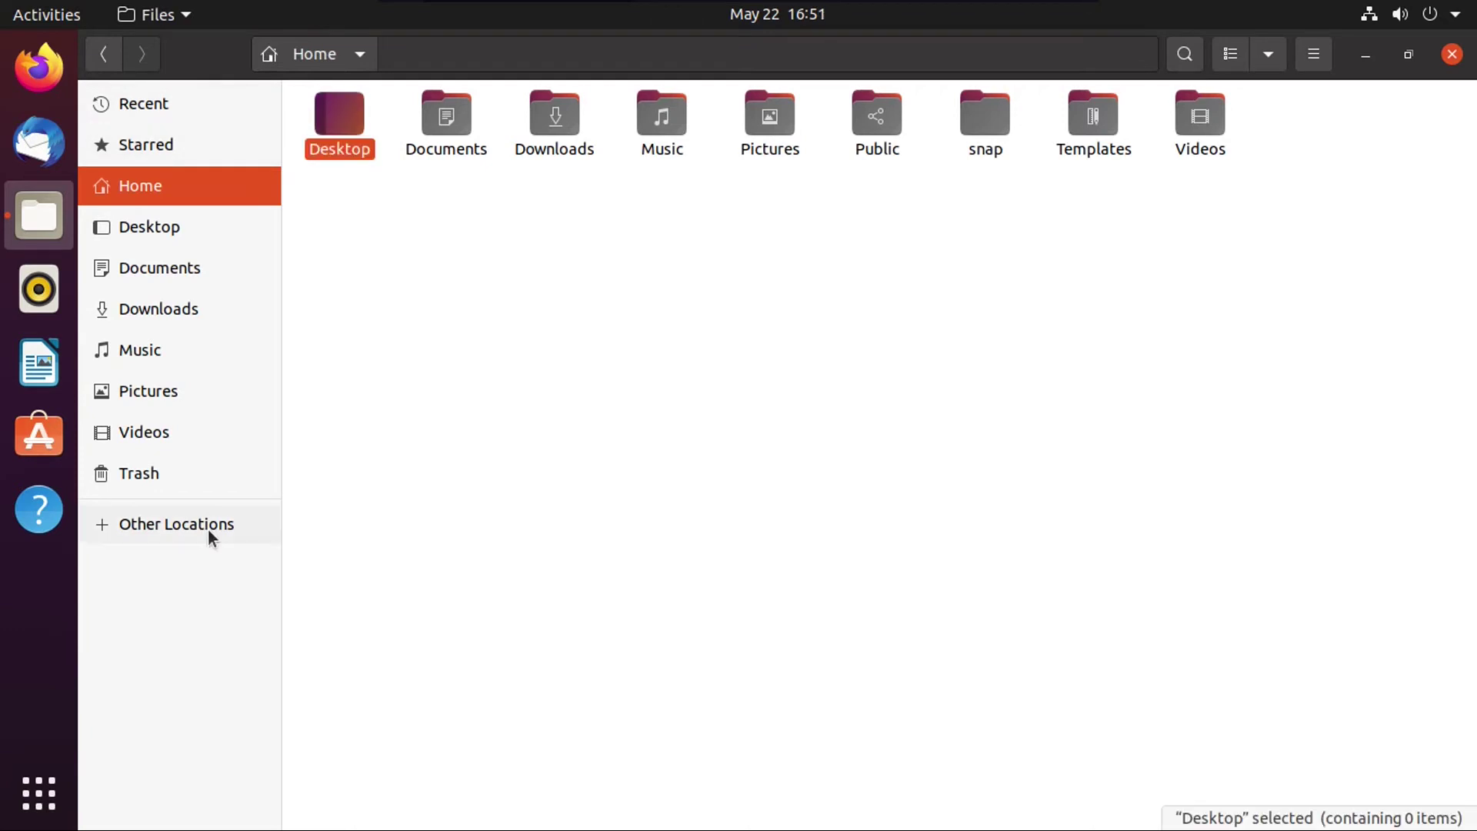
{"action": "left_click", "coordinate": [204, 521]}
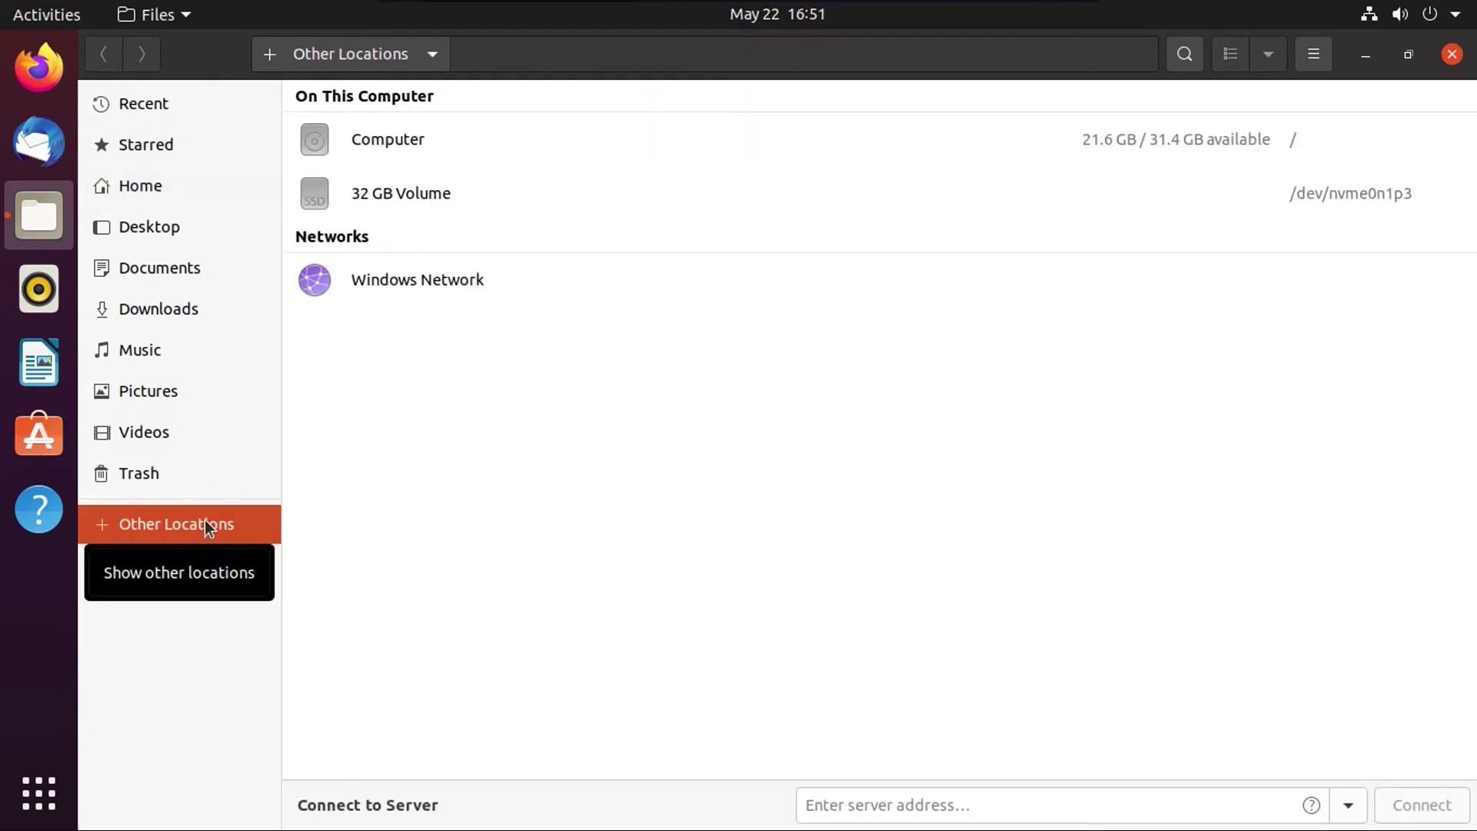
{"action": "left_click", "coordinate": [372, 139]}
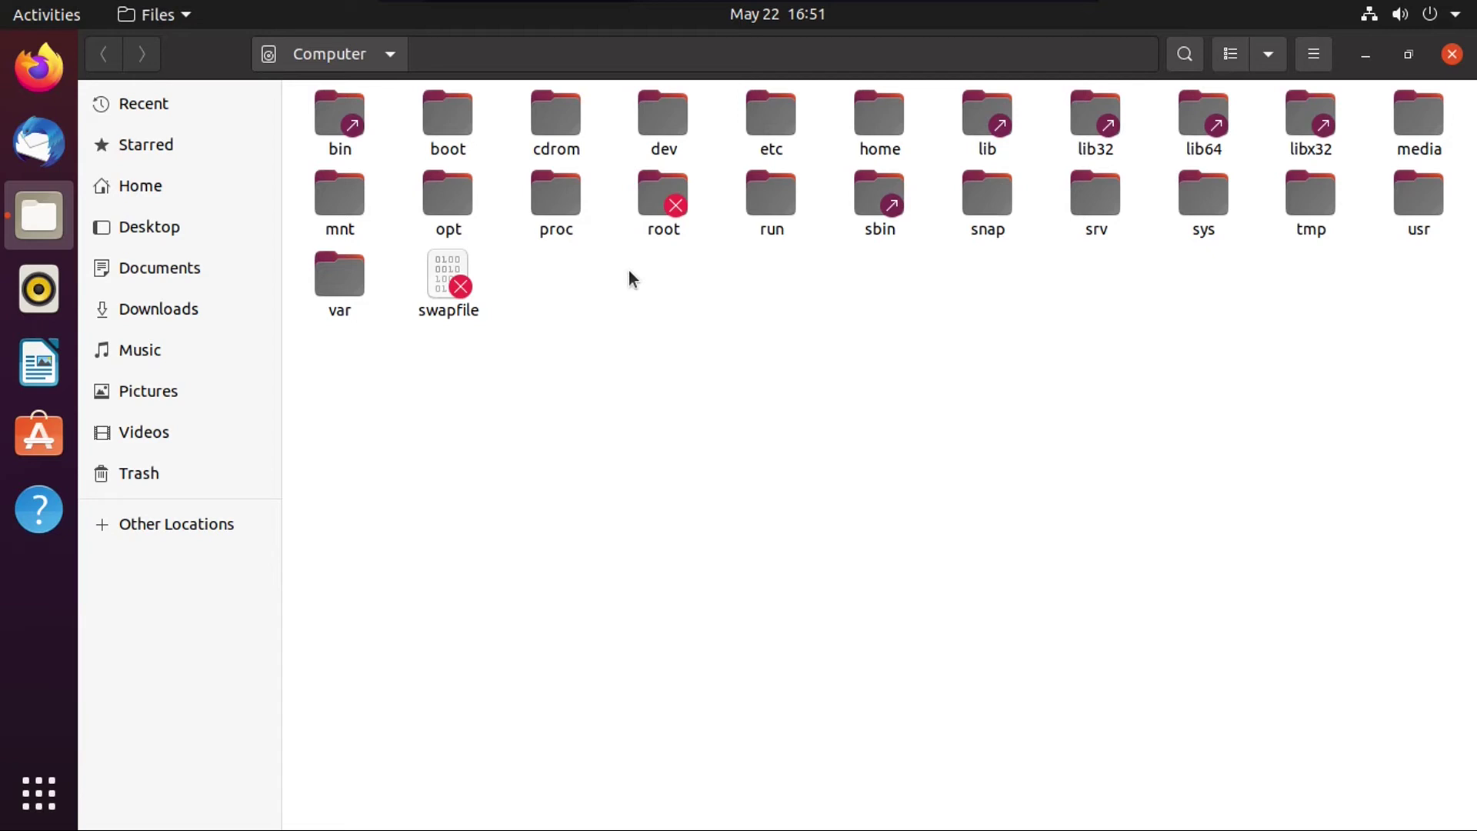
{"action": "key", "text": "alt+Left"}
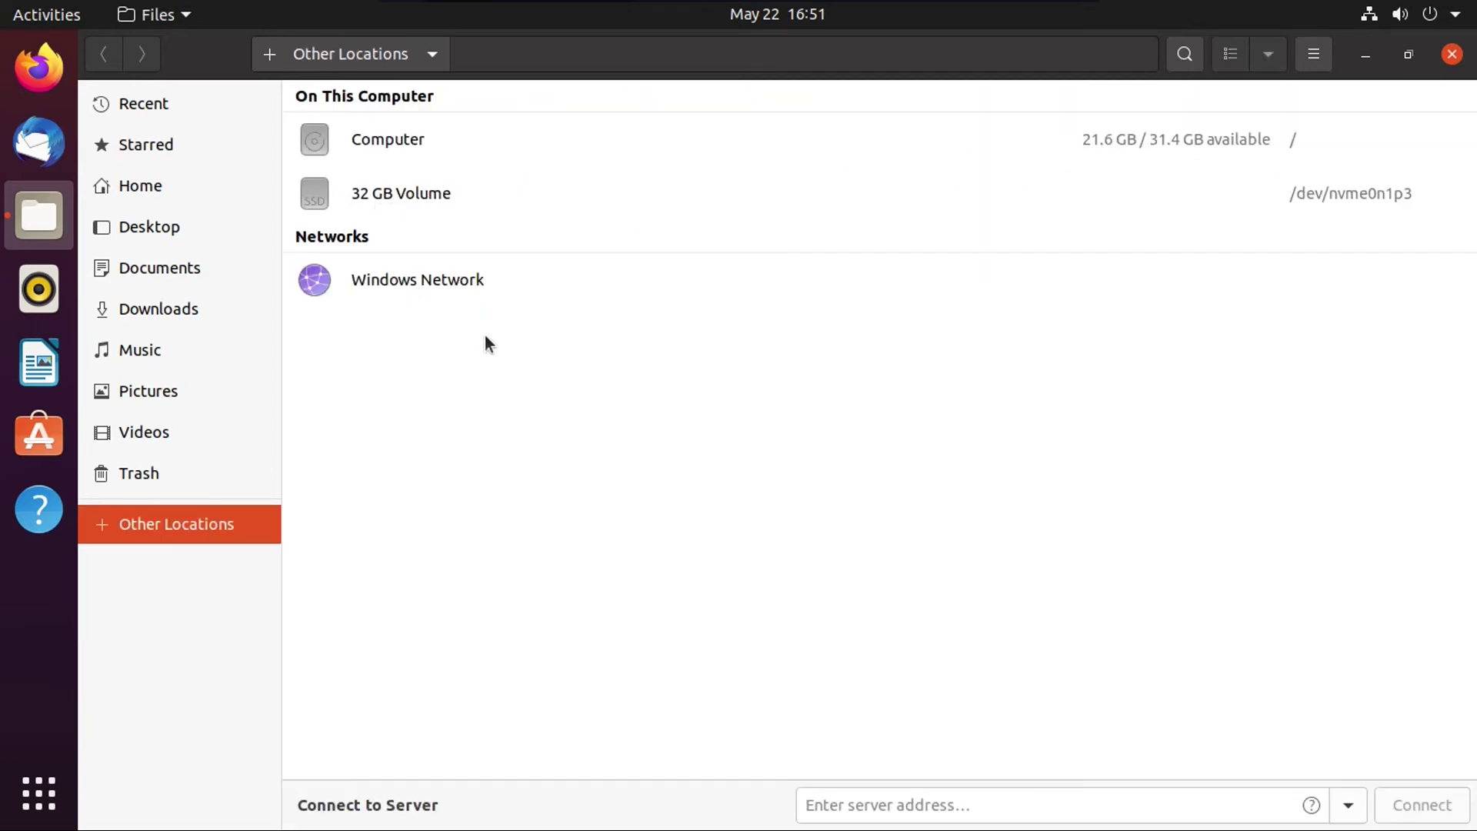
Step: Mount the 32 GB Volume, open Users and a user folder, then return Home and minimize
{"action": "left_click", "coordinate": [397, 191]}
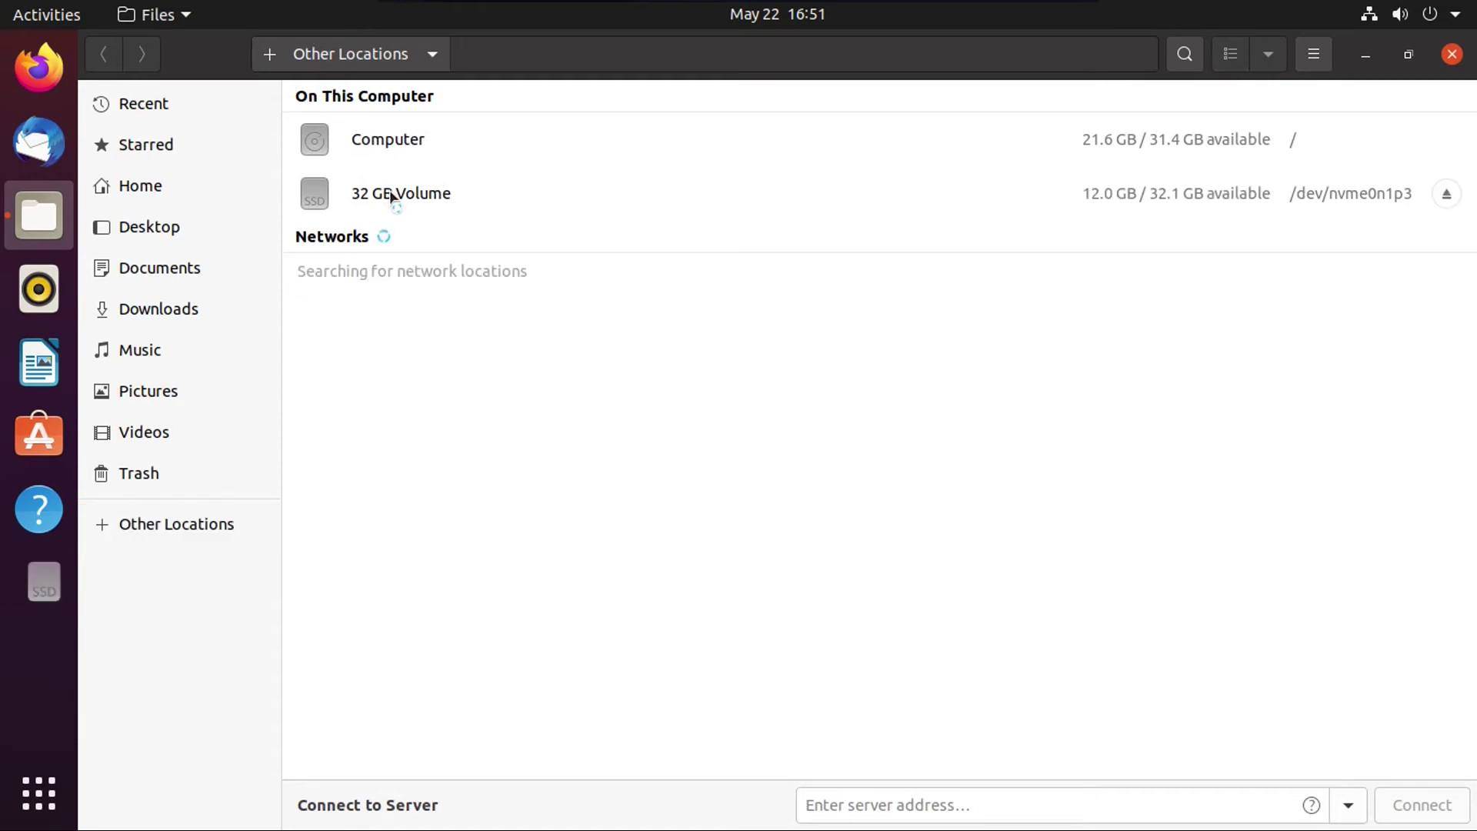
{"action": "double_click", "coordinate": [1308, 115]}
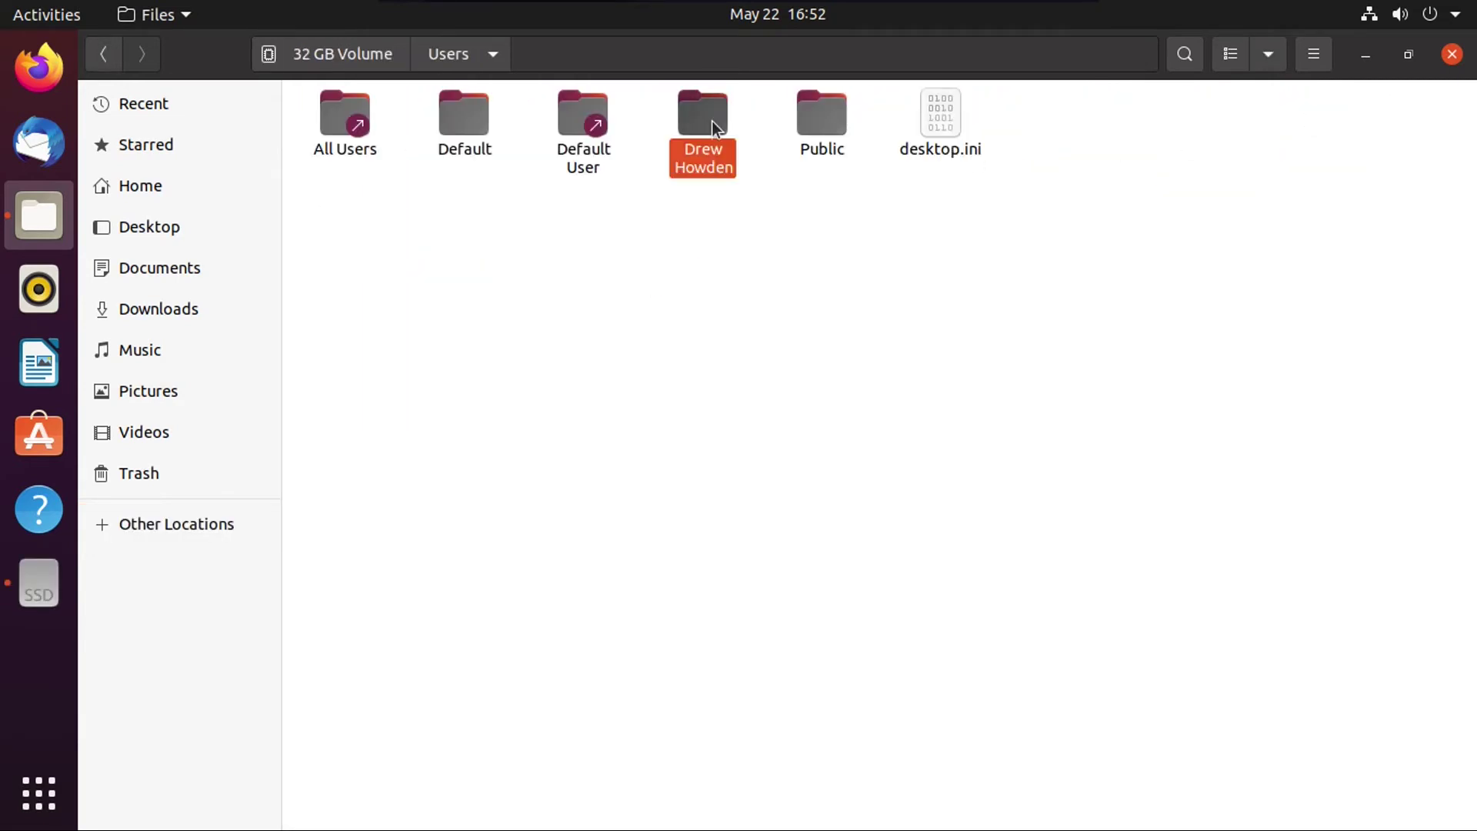
{"action": "double_click", "coordinate": [706, 119]}
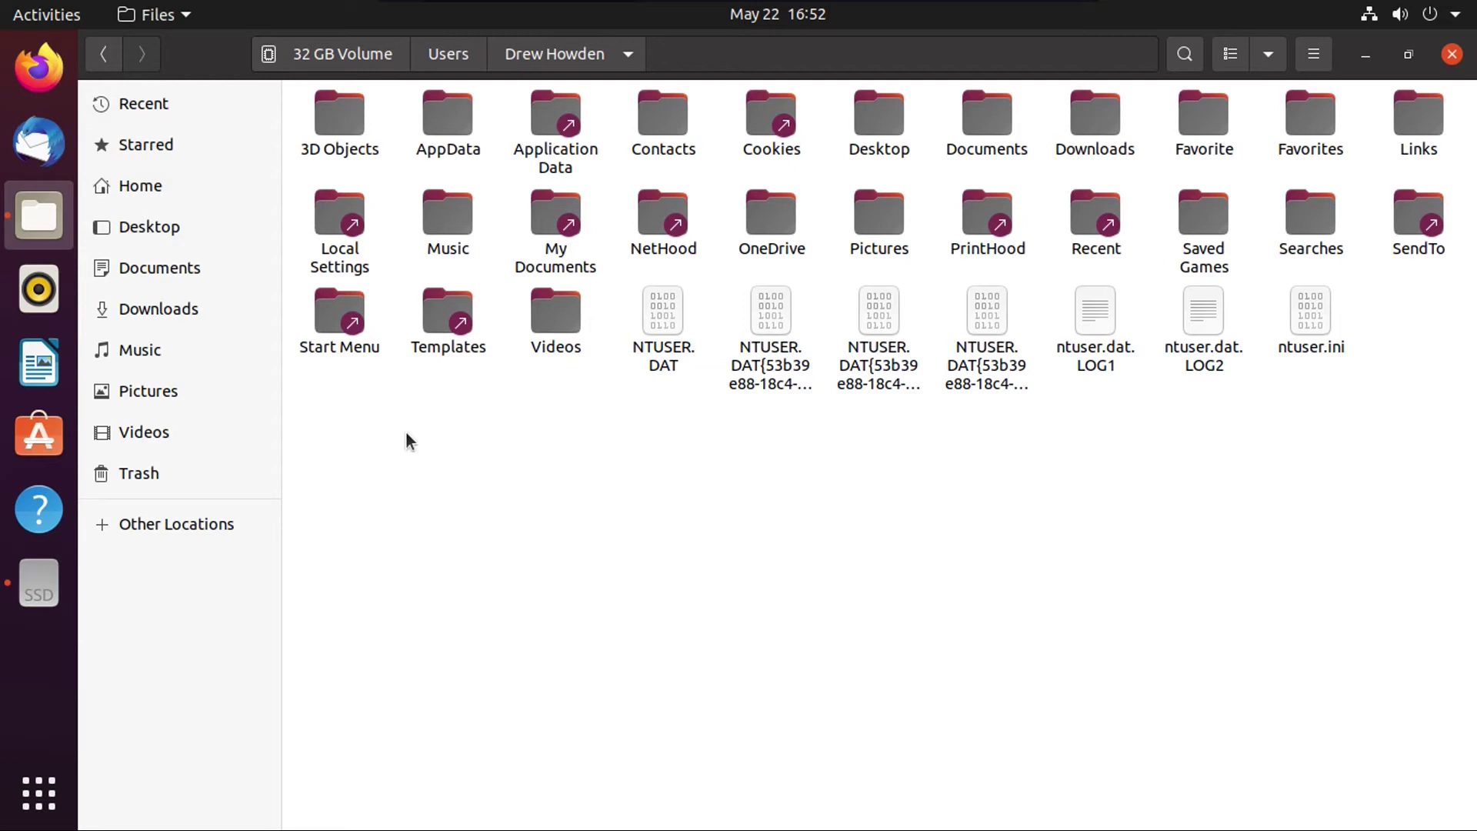
{"action": "key", "text": "alt+Home"}
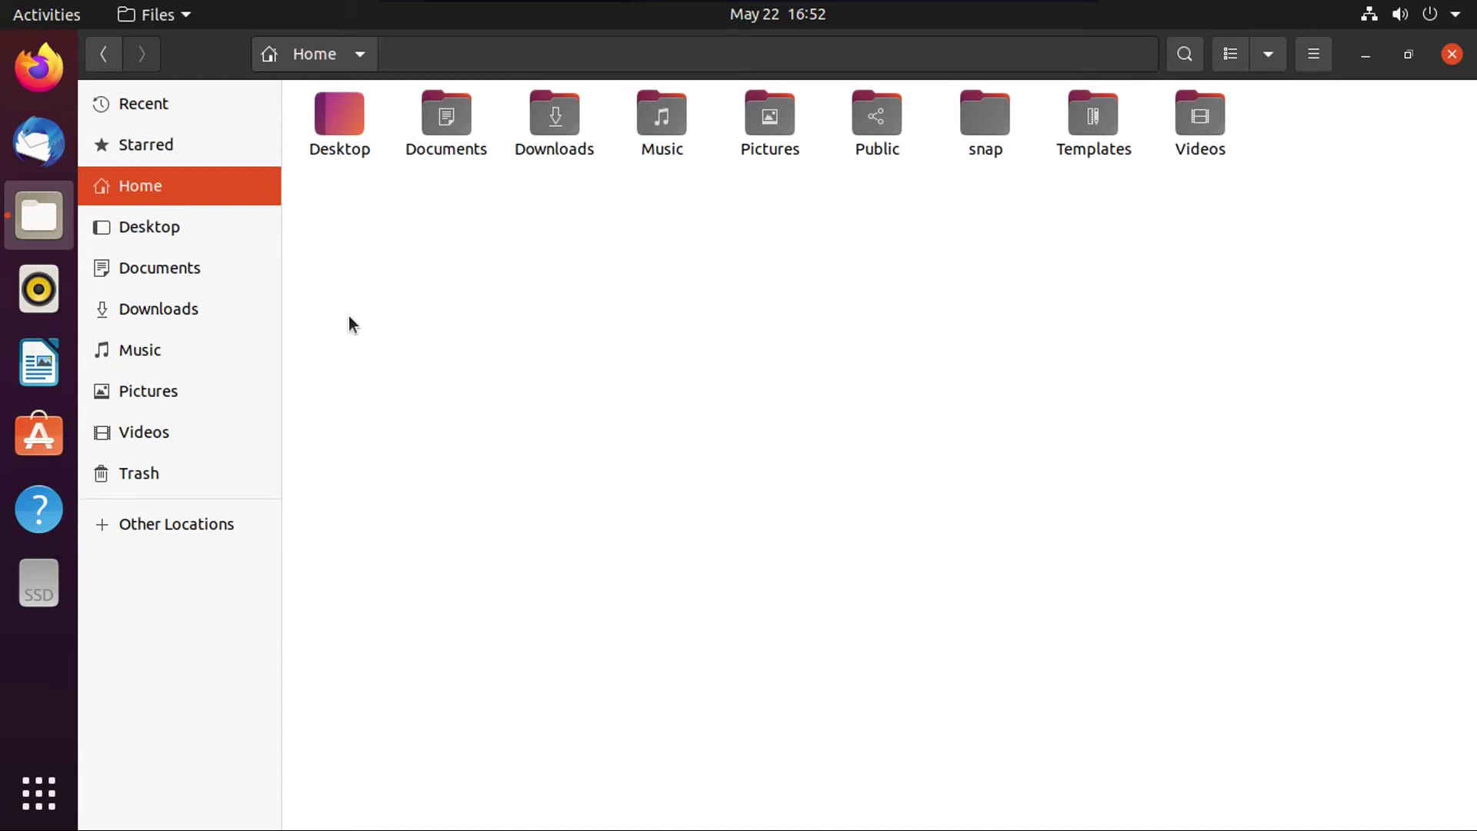
{"action": "left_click", "coordinate": [49, 229]}
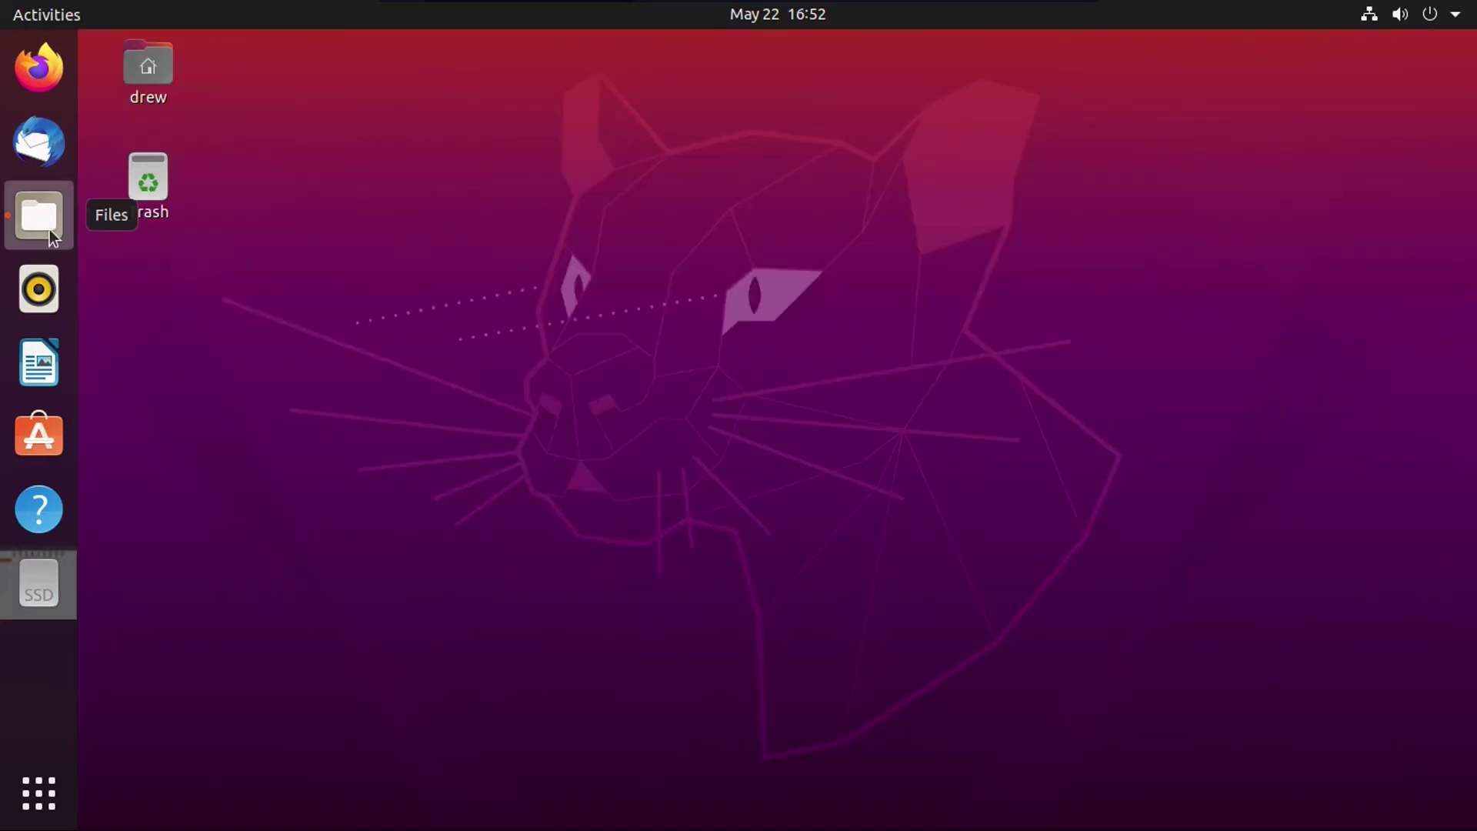
Step: Restore Files, unmount the 32 GB Volume from its dock icon, and view Starred
{"action": "left_click", "coordinate": [47, 231]}
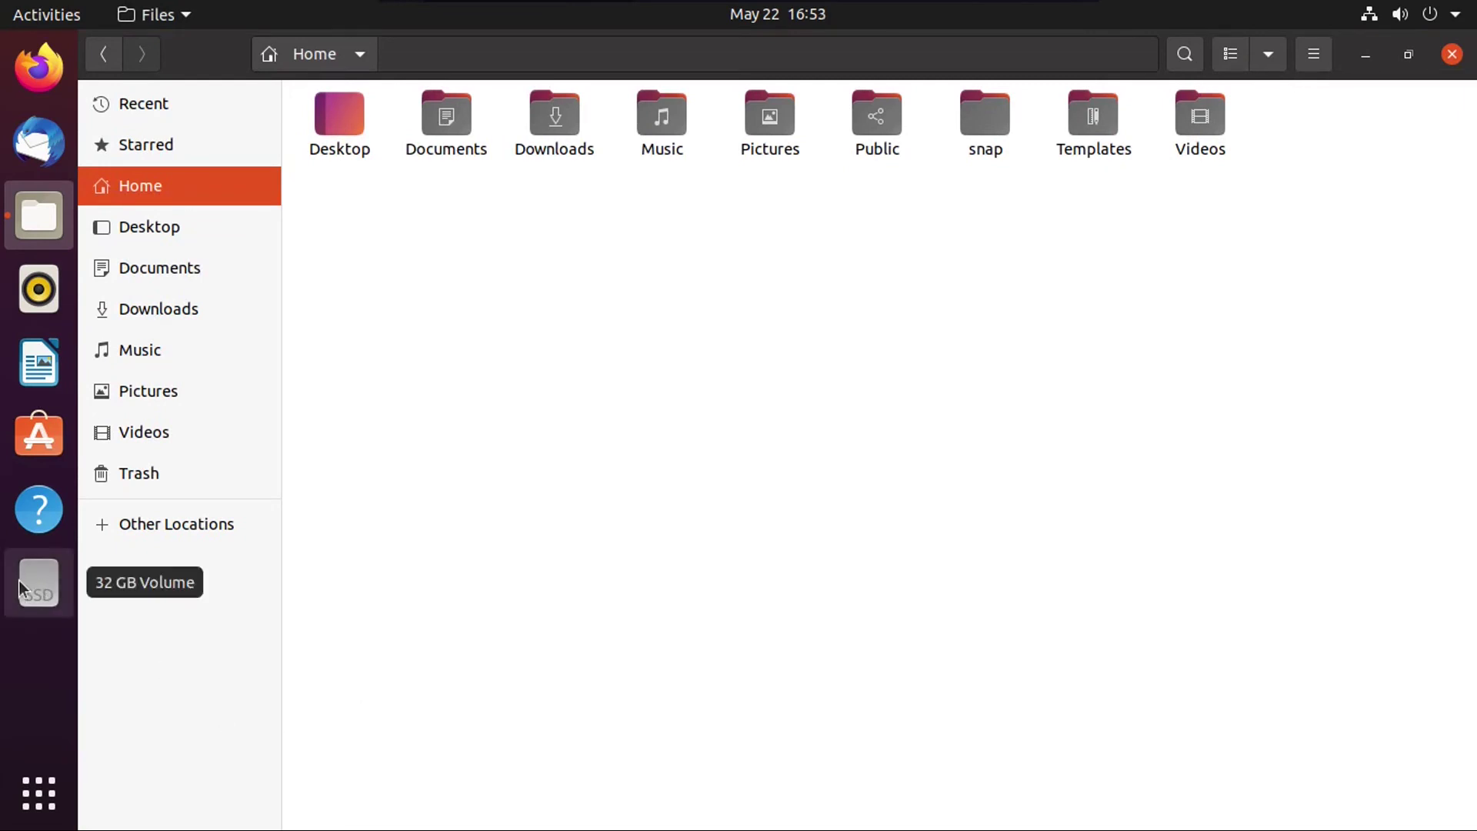
{"action": "left_click", "coordinate": [127, 538]}
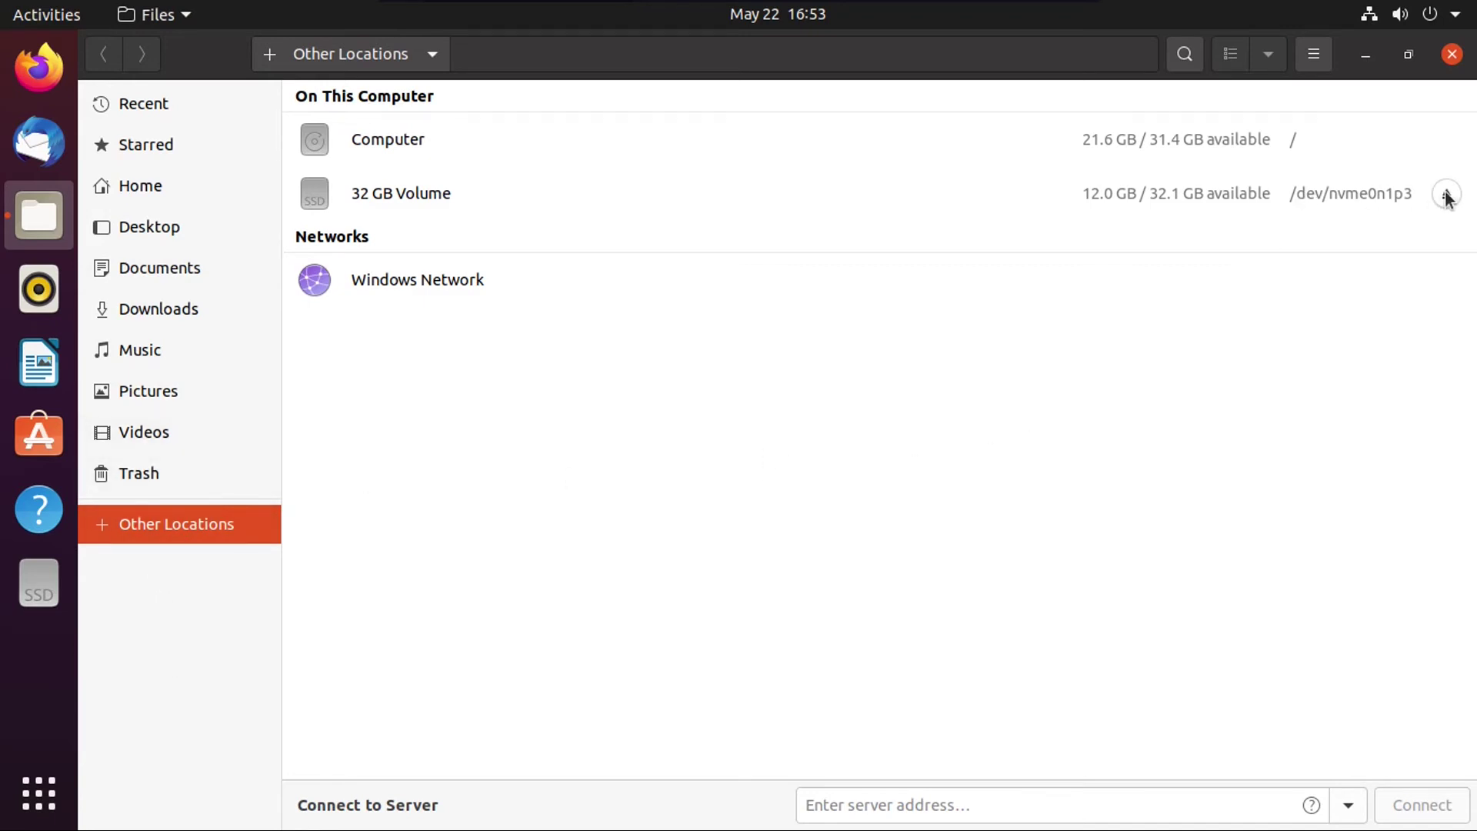
{"action": "right_click", "coordinate": [52, 585]}
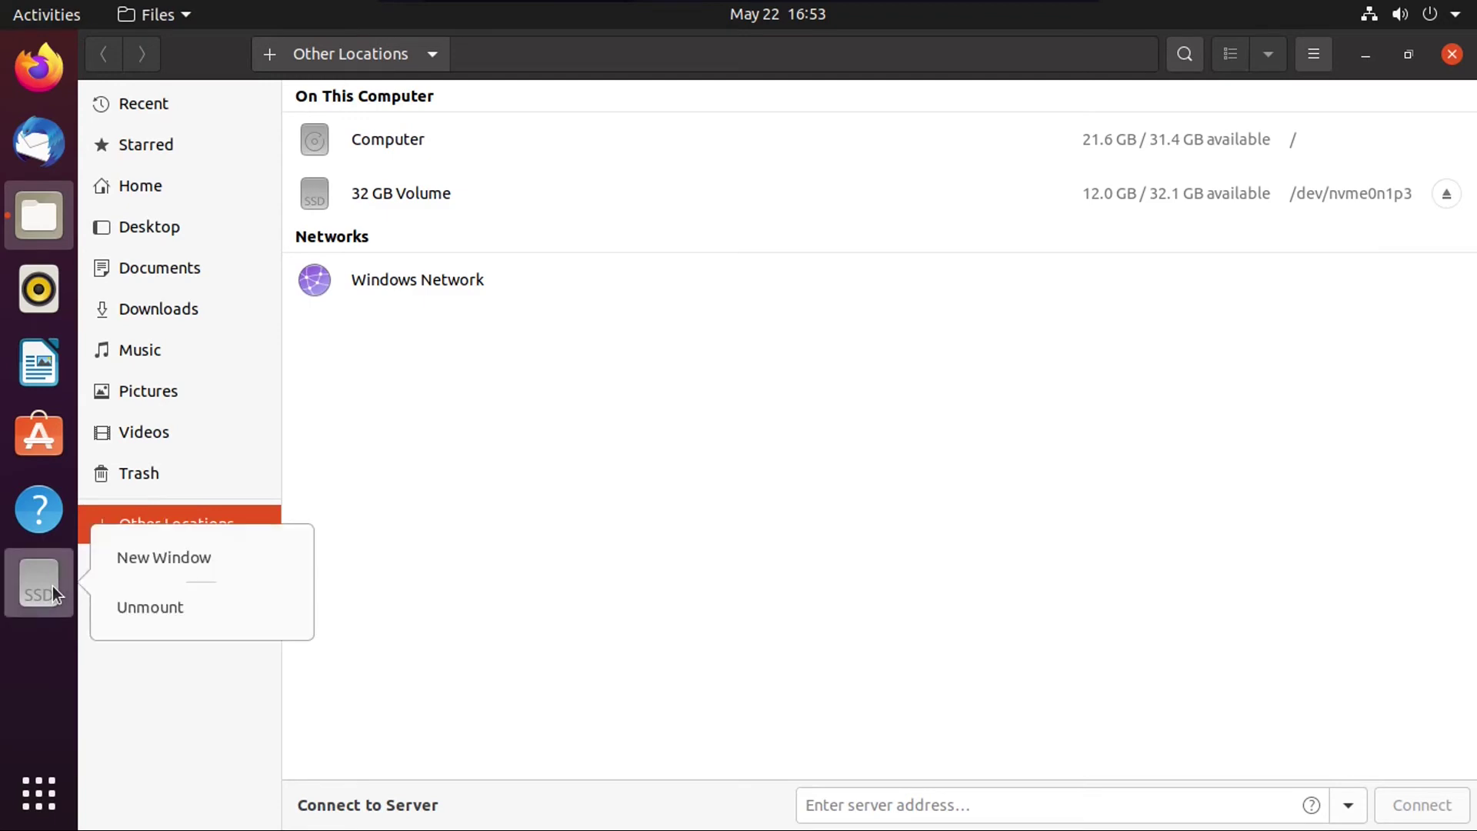
{"action": "left_click", "coordinate": [151, 606]}
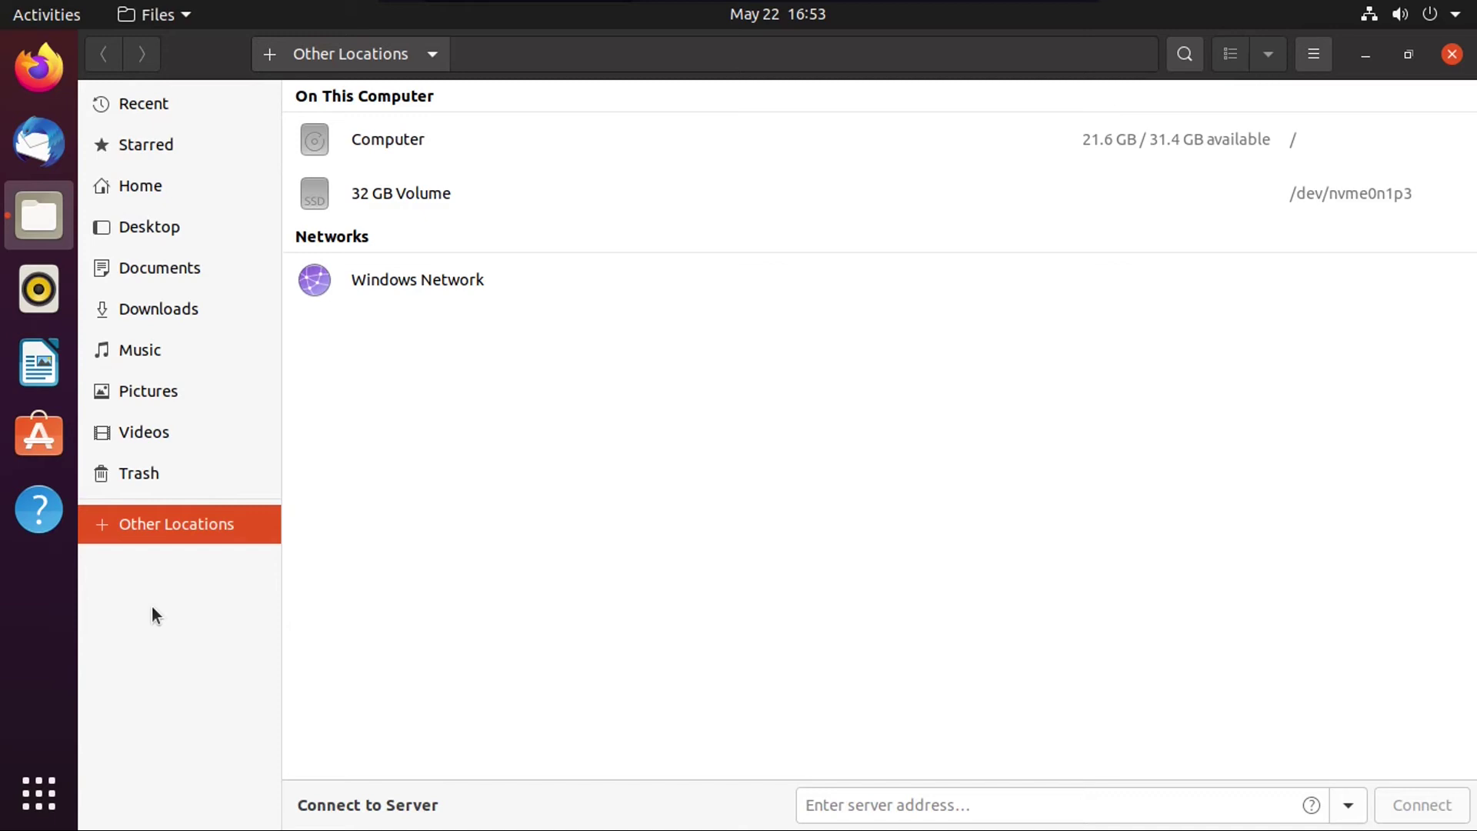
{"action": "left_click", "coordinate": [192, 148]}
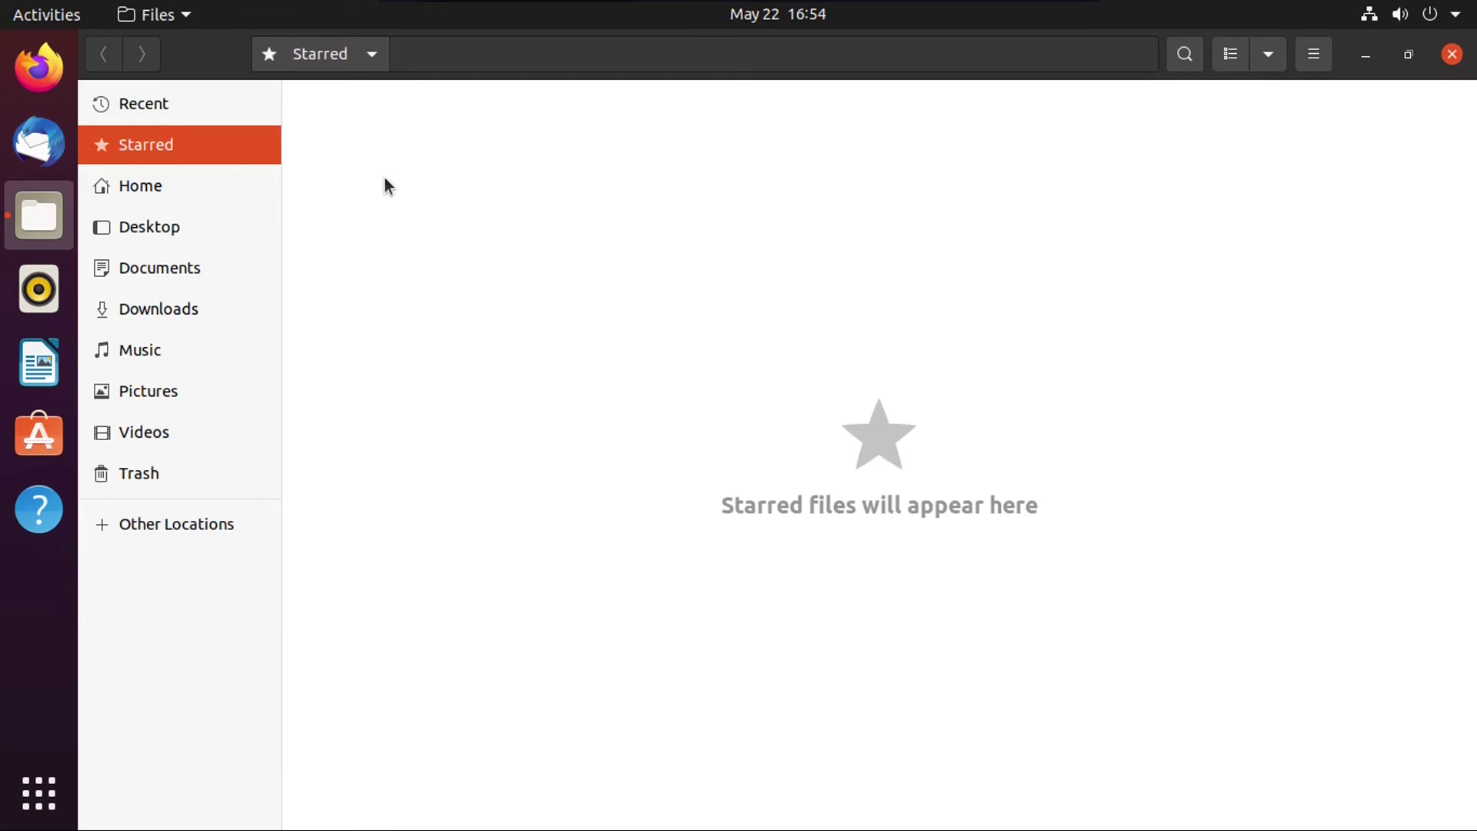
Step: Star the Documents folder and confirm it appears under Starred
{"action": "left_click", "coordinate": [206, 184]}
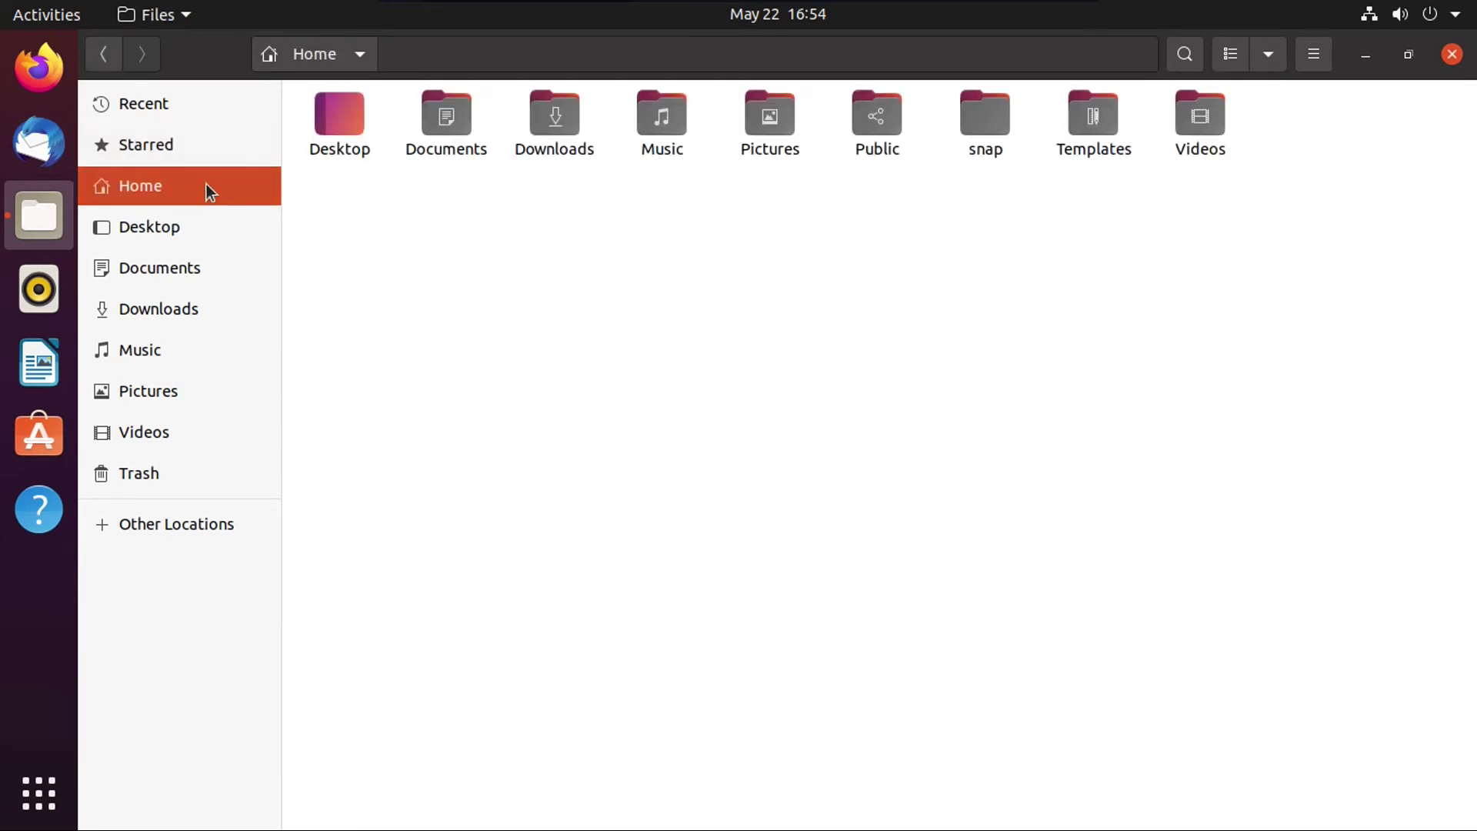
{"action": "right_click", "coordinate": [448, 125]}
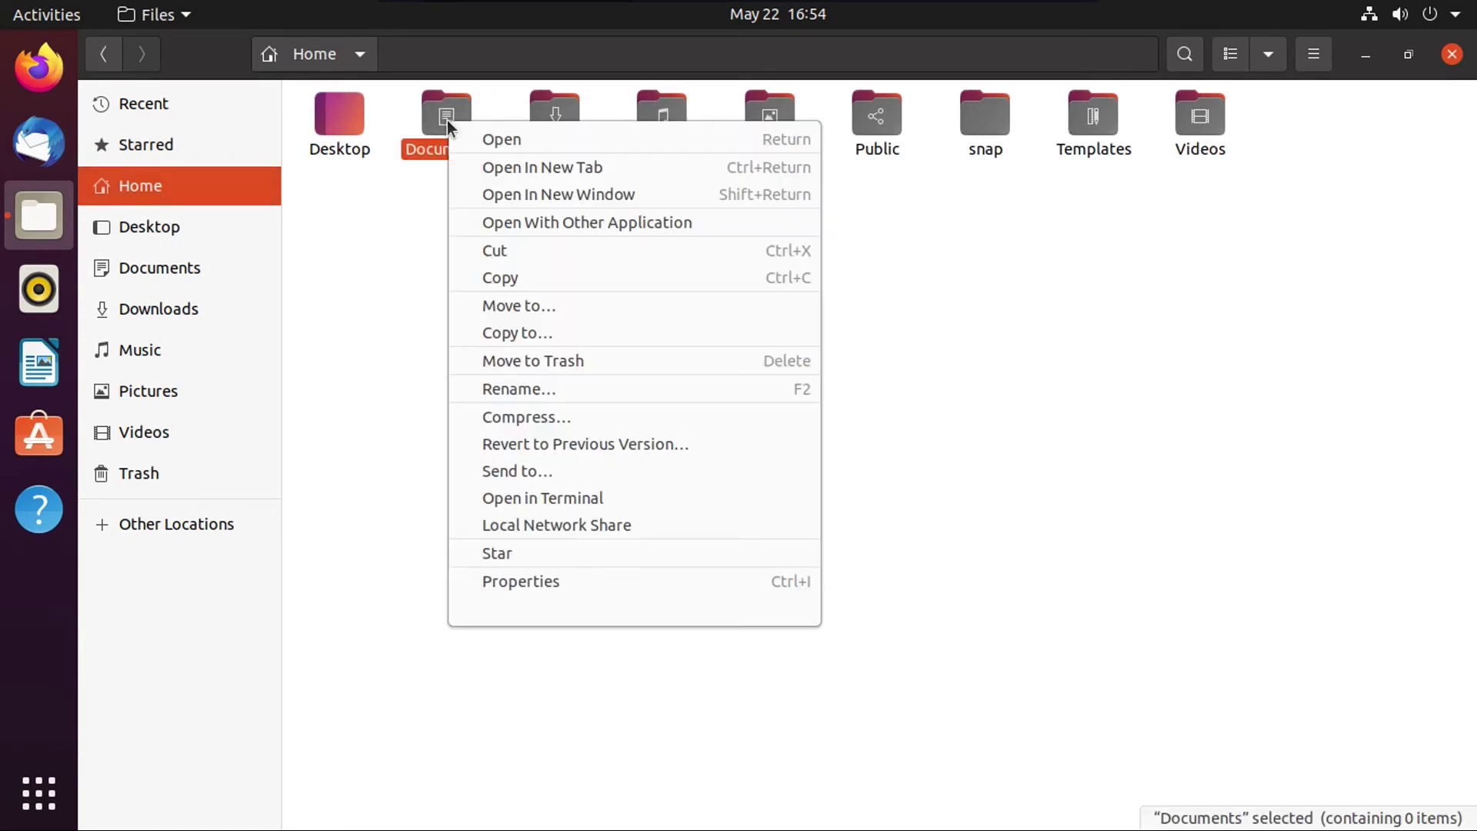
{"action": "left_click", "coordinate": [531, 554]}
{"action": "left_click", "coordinate": [164, 149]}
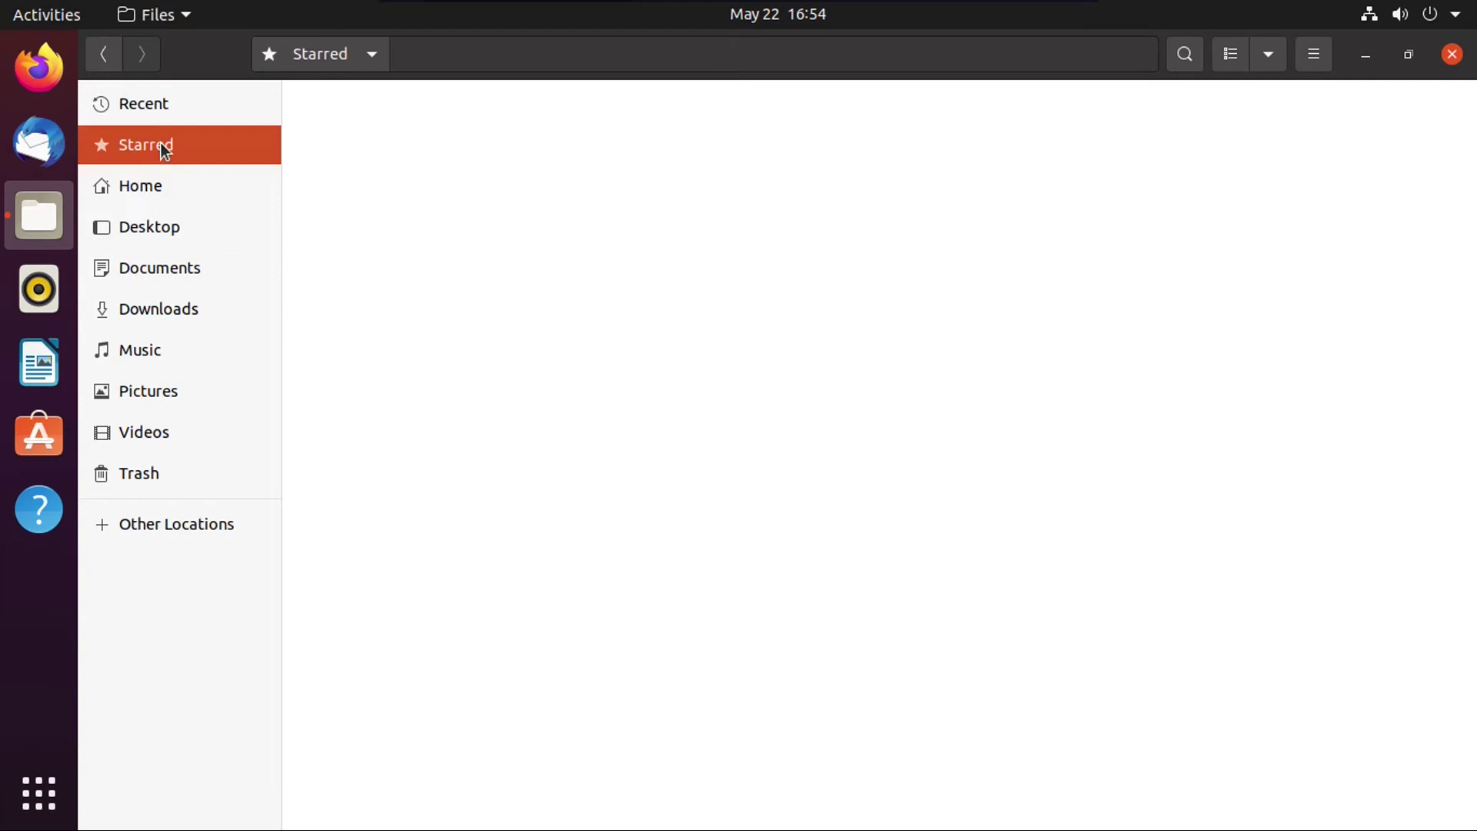
{"action": "left_click", "coordinate": [104, 56]}
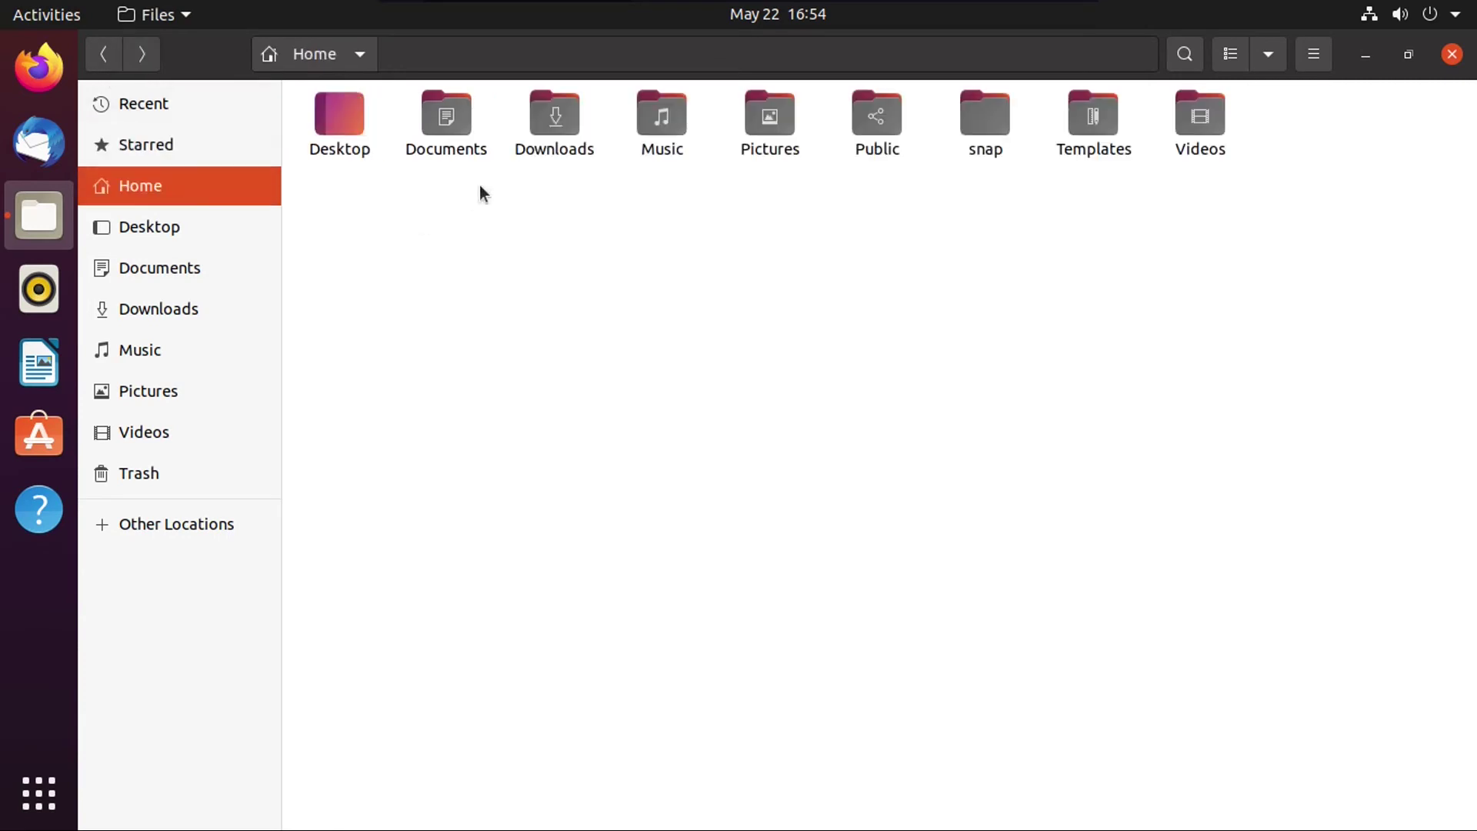
Step: Unstar Documents, switch Home to list view, and quit Files
{"action": "right_click", "coordinate": [460, 126]}
{"action": "left_click", "coordinate": [553, 554]}
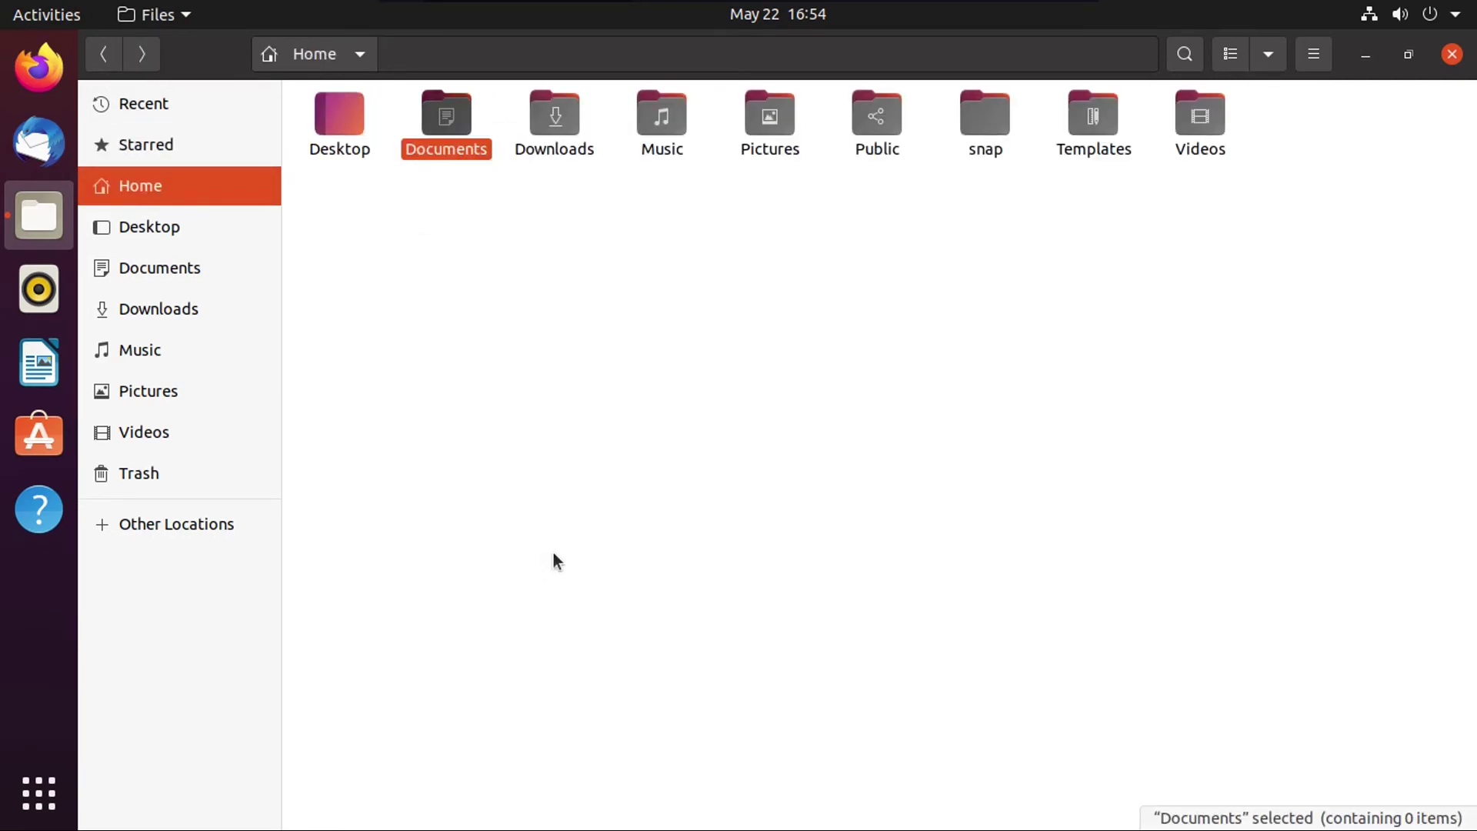
{"action": "left_click", "coordinate": [1228, 62]}
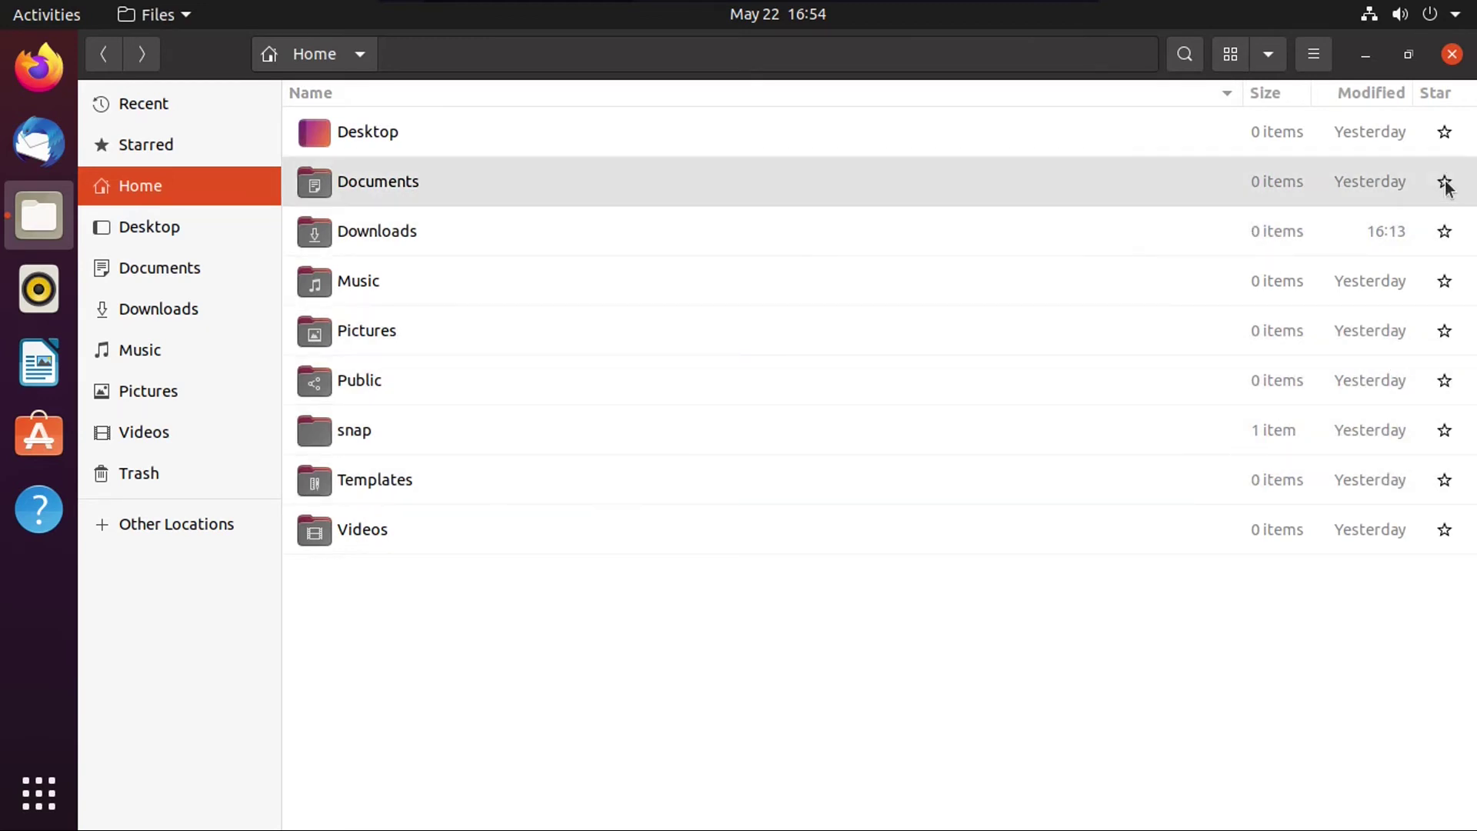
{"action": "key", "text": "ctrl+q"}
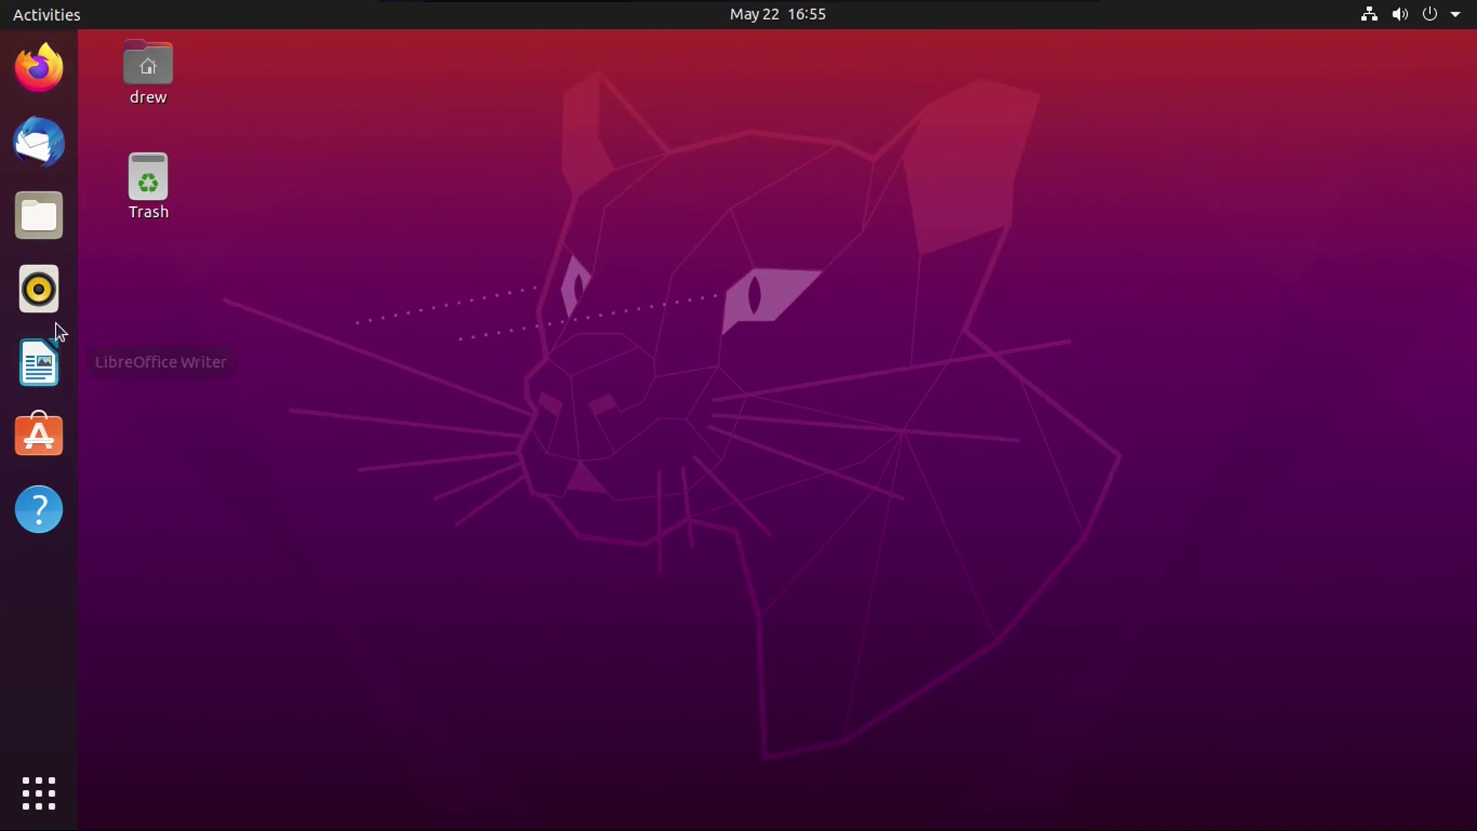
{"action": "left_click", "coordinate": [39, 368]}
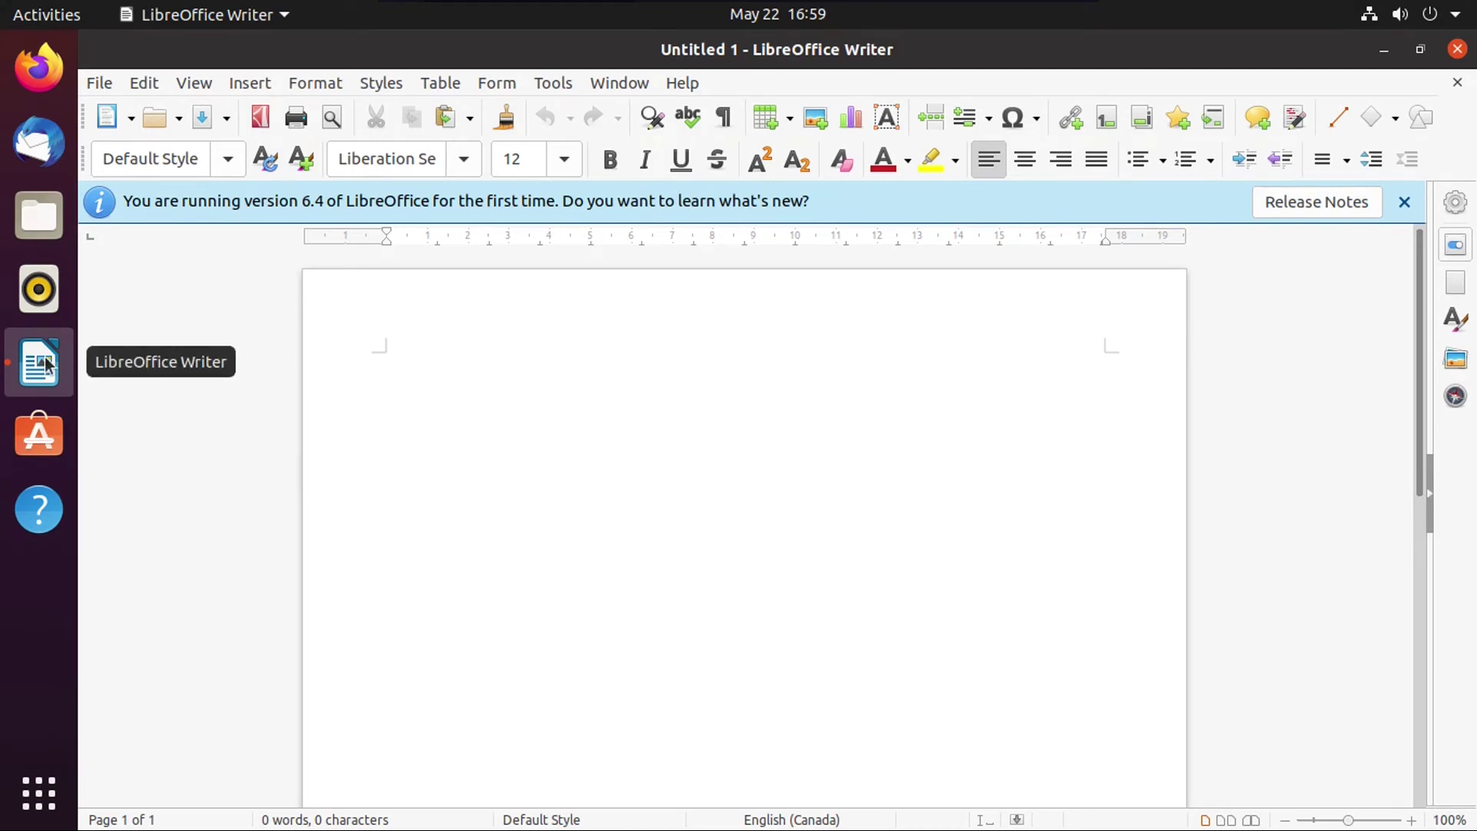
{"action": "right_click", "coordinate": [46, 365]}
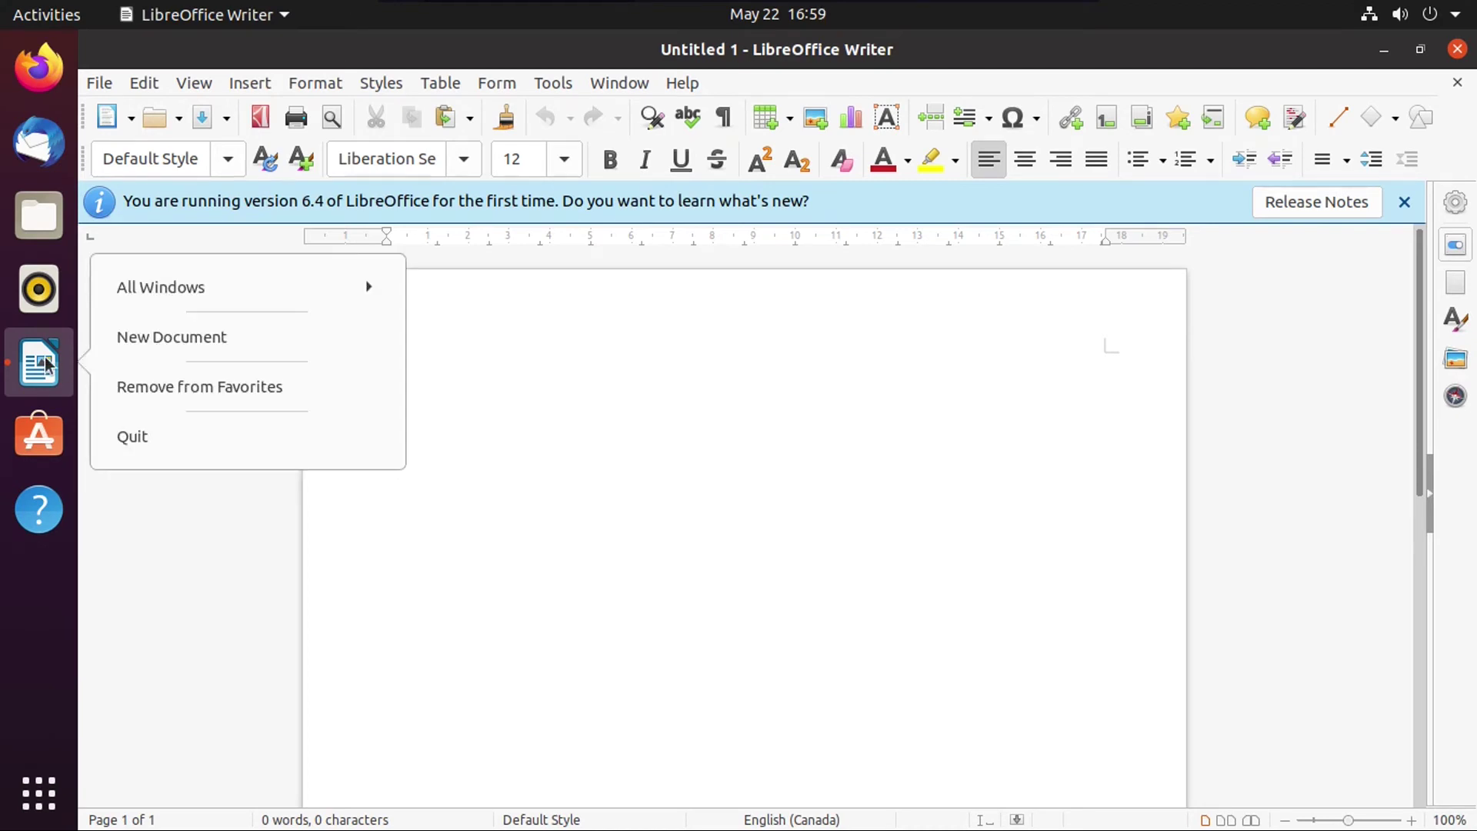
{"action": "left_click", "coordinate": [147, 437]}
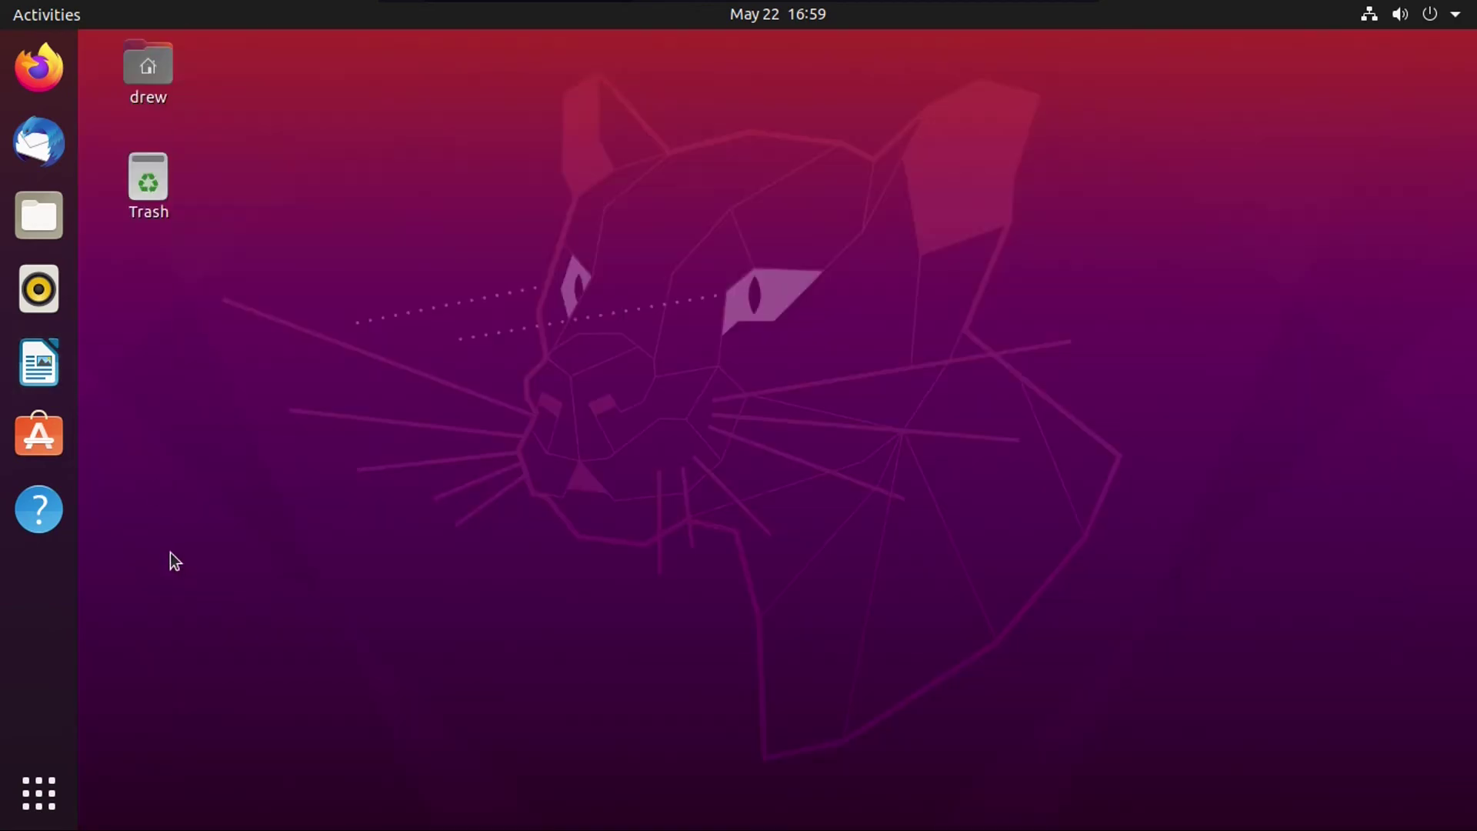
Step: Open the Show Applications grid listing every installed app
{"action": "left_click", "coordinate": [63, 773]}
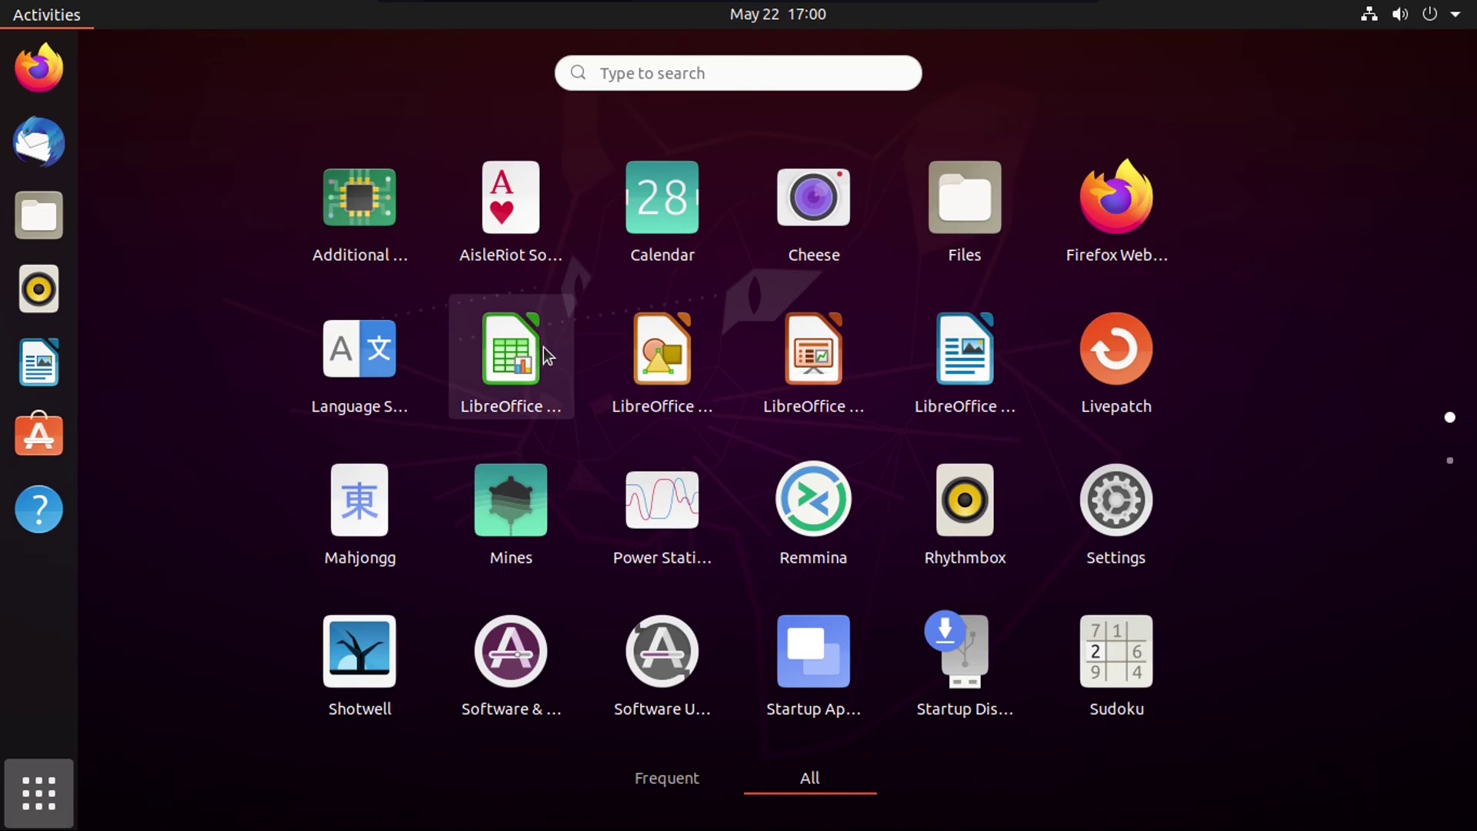
Step: Flip the app grid to its second page and back to the first
{"action": "left_click", "coordinate": [1450, 460]}
{"action": "left_click", "coordinate": [1450, 417]}
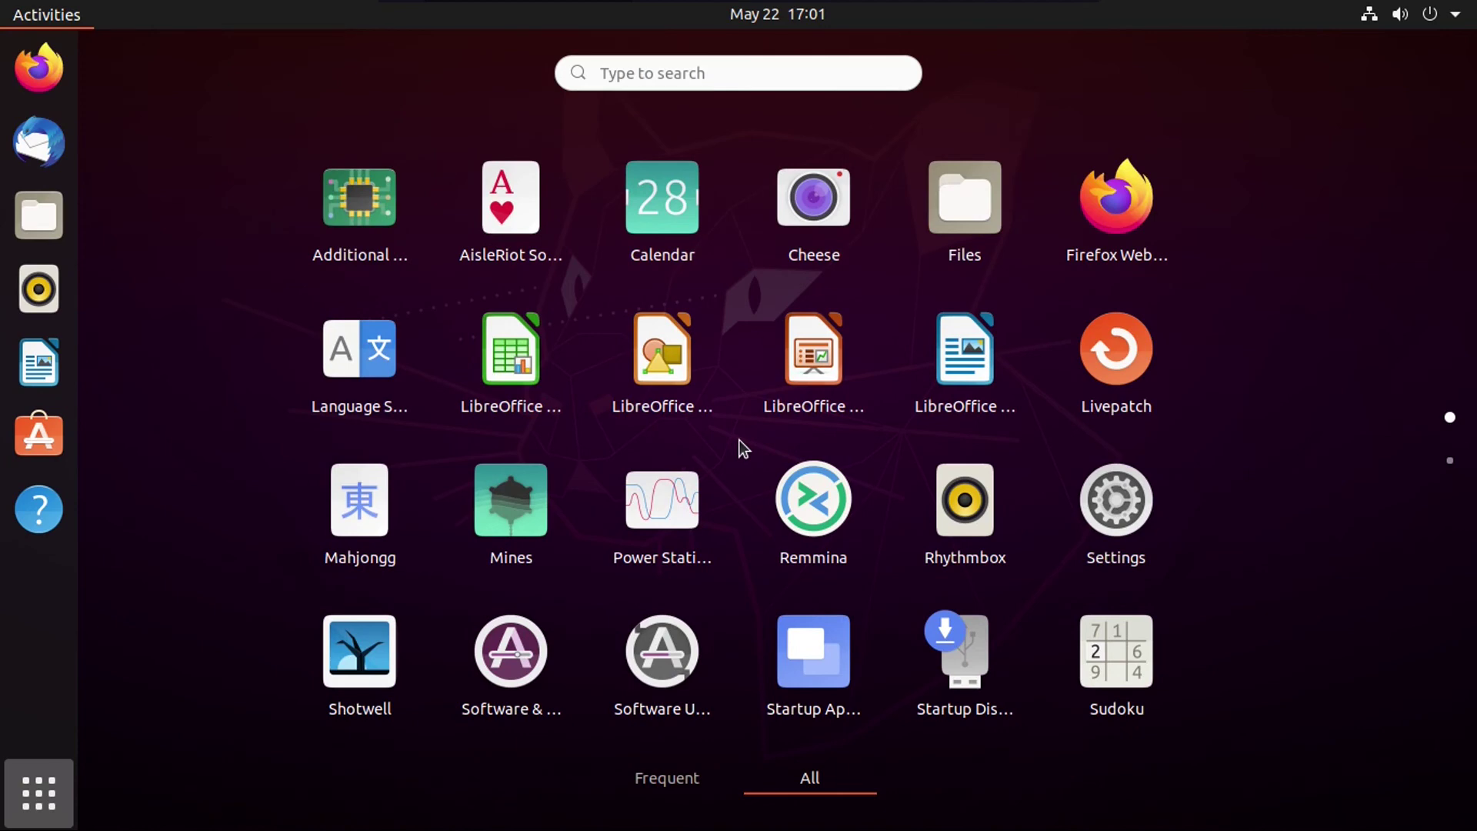
{"action": "scroll", "coordinate": [740, 440], "scroll_direction": "down", "scroll_amount": 1}
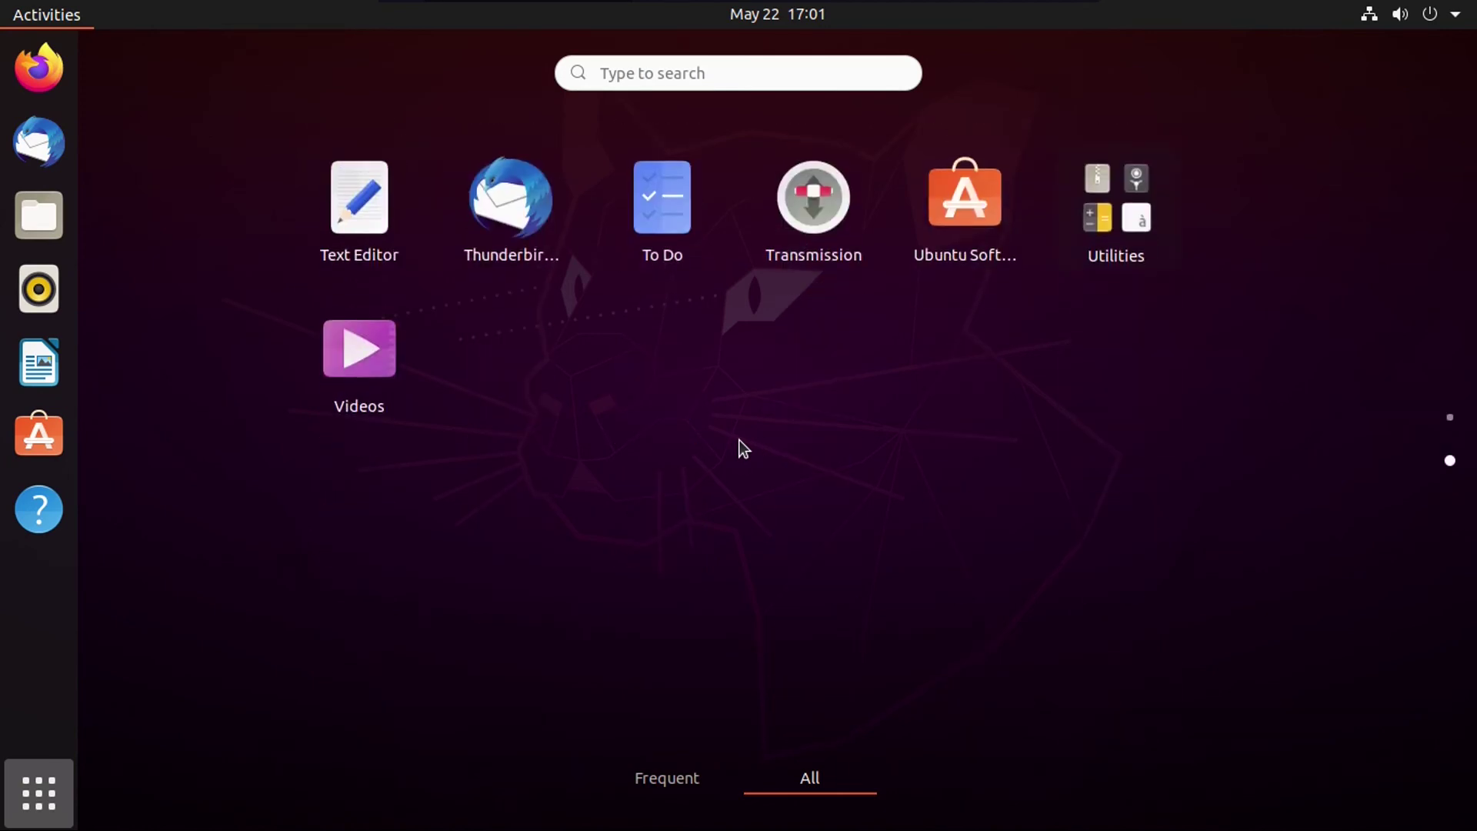
Step: Open the Utilities folder to browse its apps, then close it again
{"action": "left_click", "coordinate": [1128, 183]}
{"action": "scroll", "coordinate": [820, 367], "scroll_direction": "down", "scroll_amount": 1}
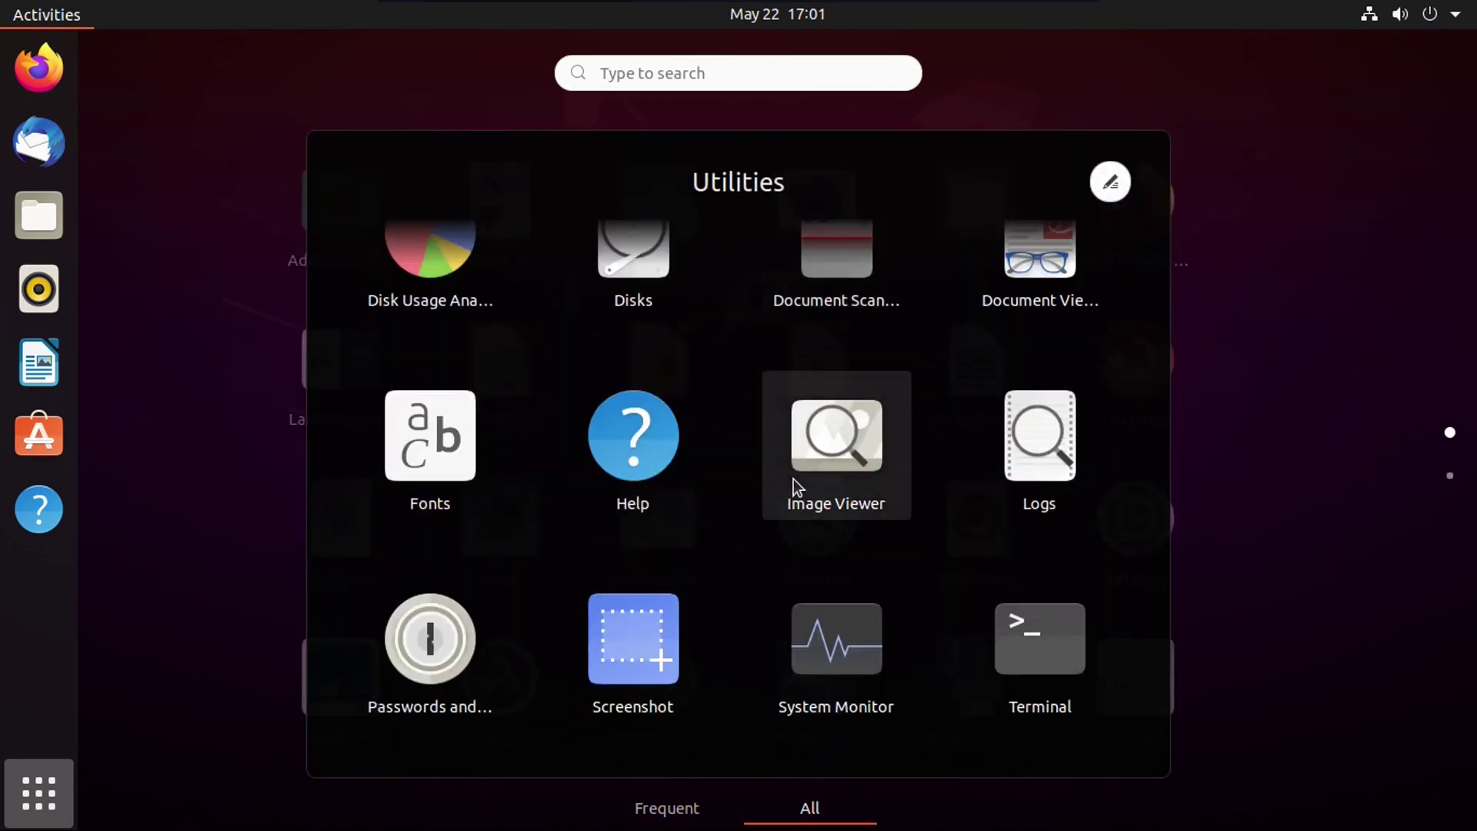
{"action": "scroll", "coordinate": [793, 479], "scroll_direction": "up", "scroll_amount": 1}
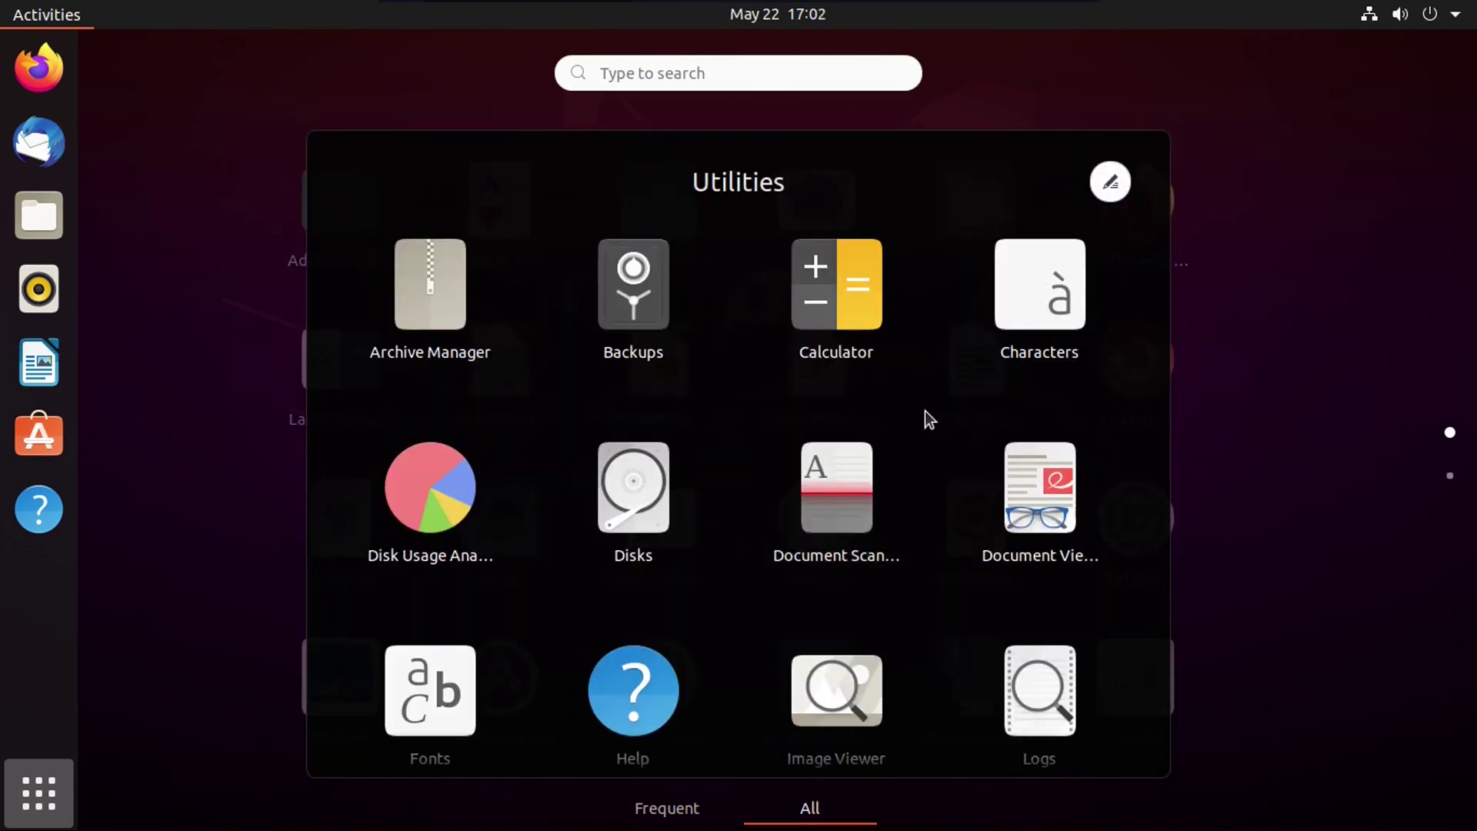
{"action": "left_click", "coordinate": [1203, 391]}
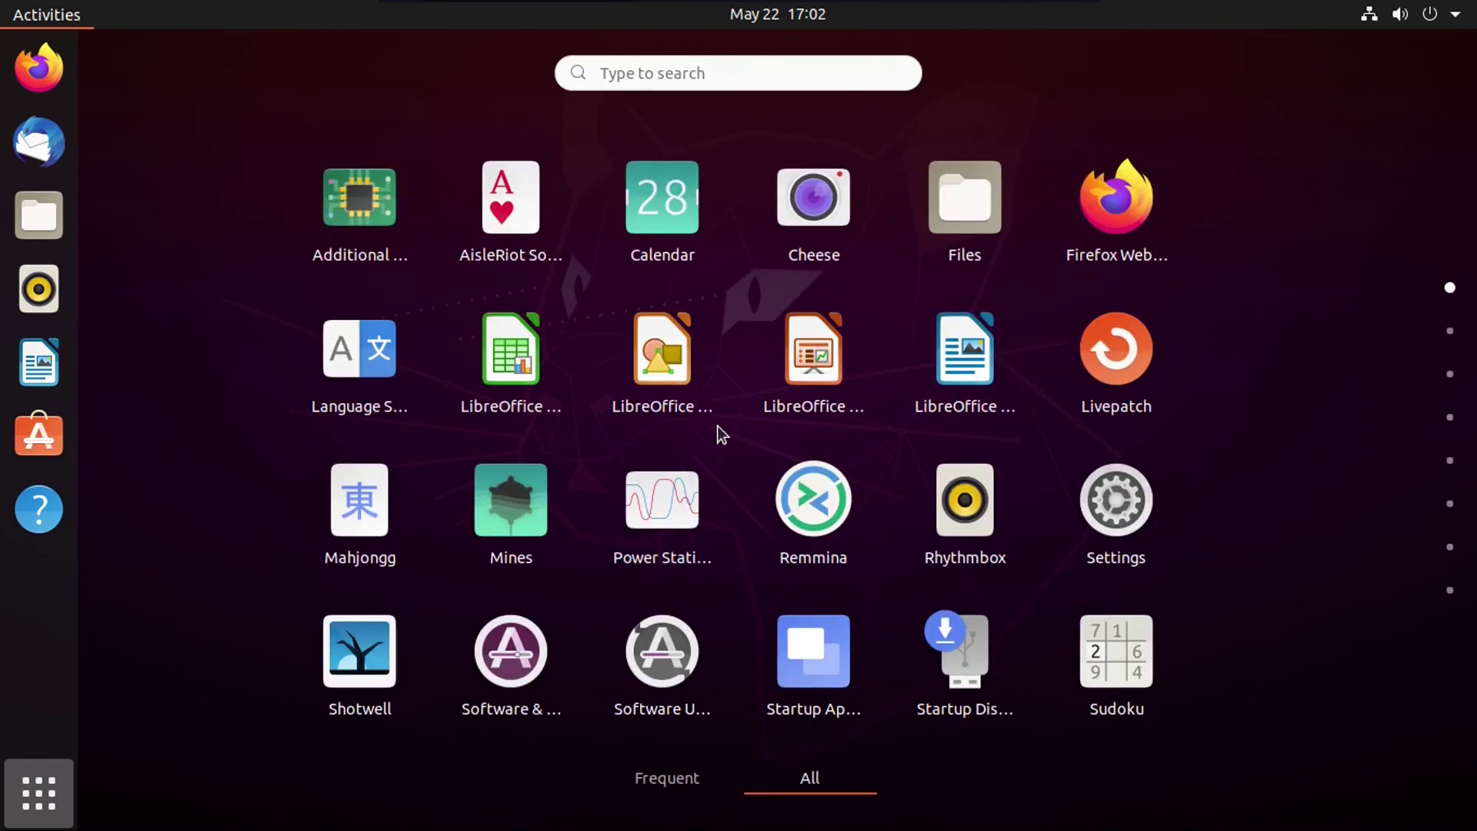
{"action": "scroll", "coordinate": [717, 427], "scroll_direction": "down", "scroll_amount": 1}
{"action": "left_click", "coordinate": [1094, 217]}
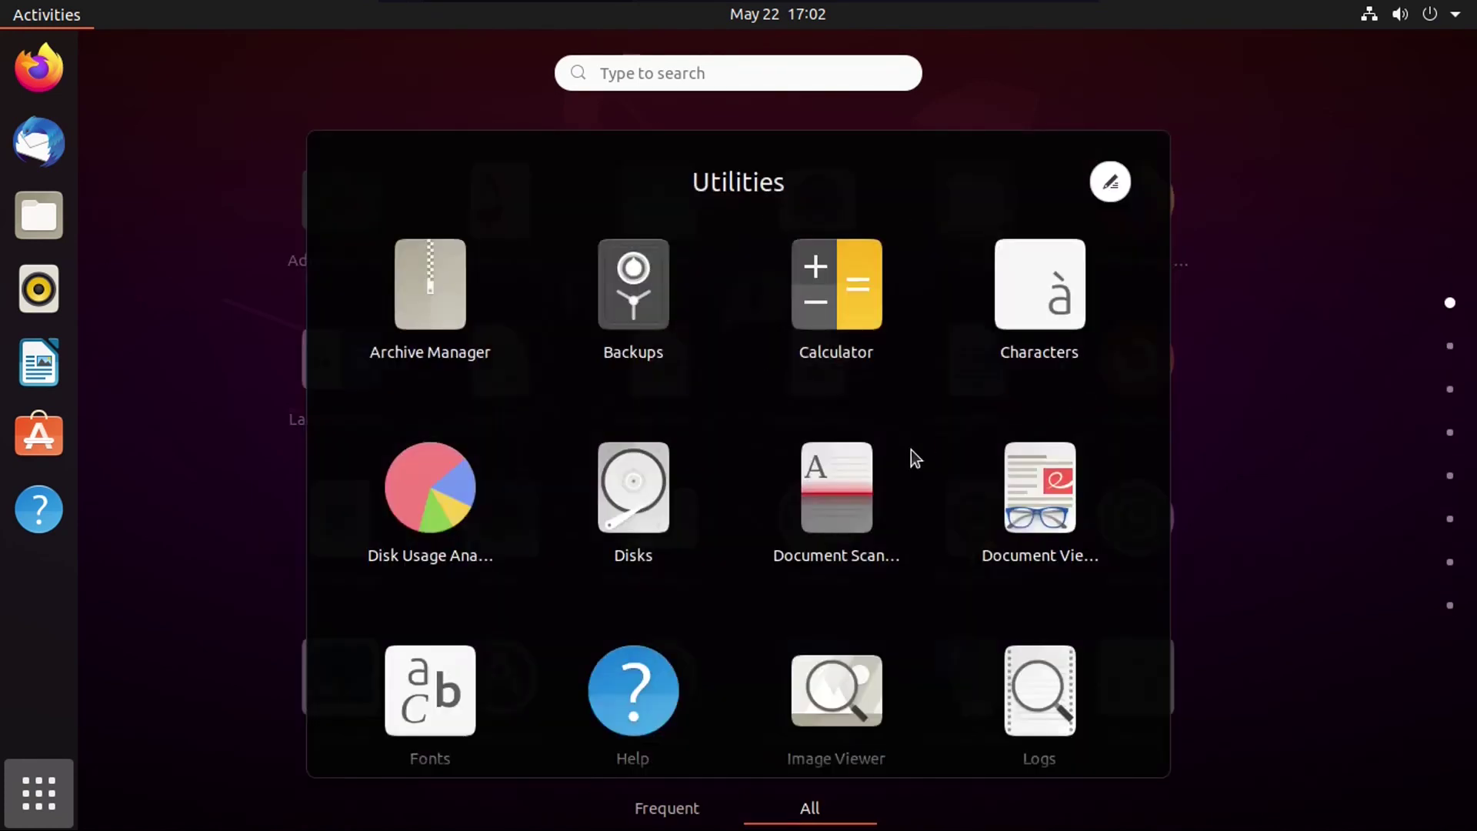
{"action": "scroll", "coordinate": [913, 458], "scroll_direction": "down", "scroll_amount": 2}
{"action": "key", "text": "Escape"}
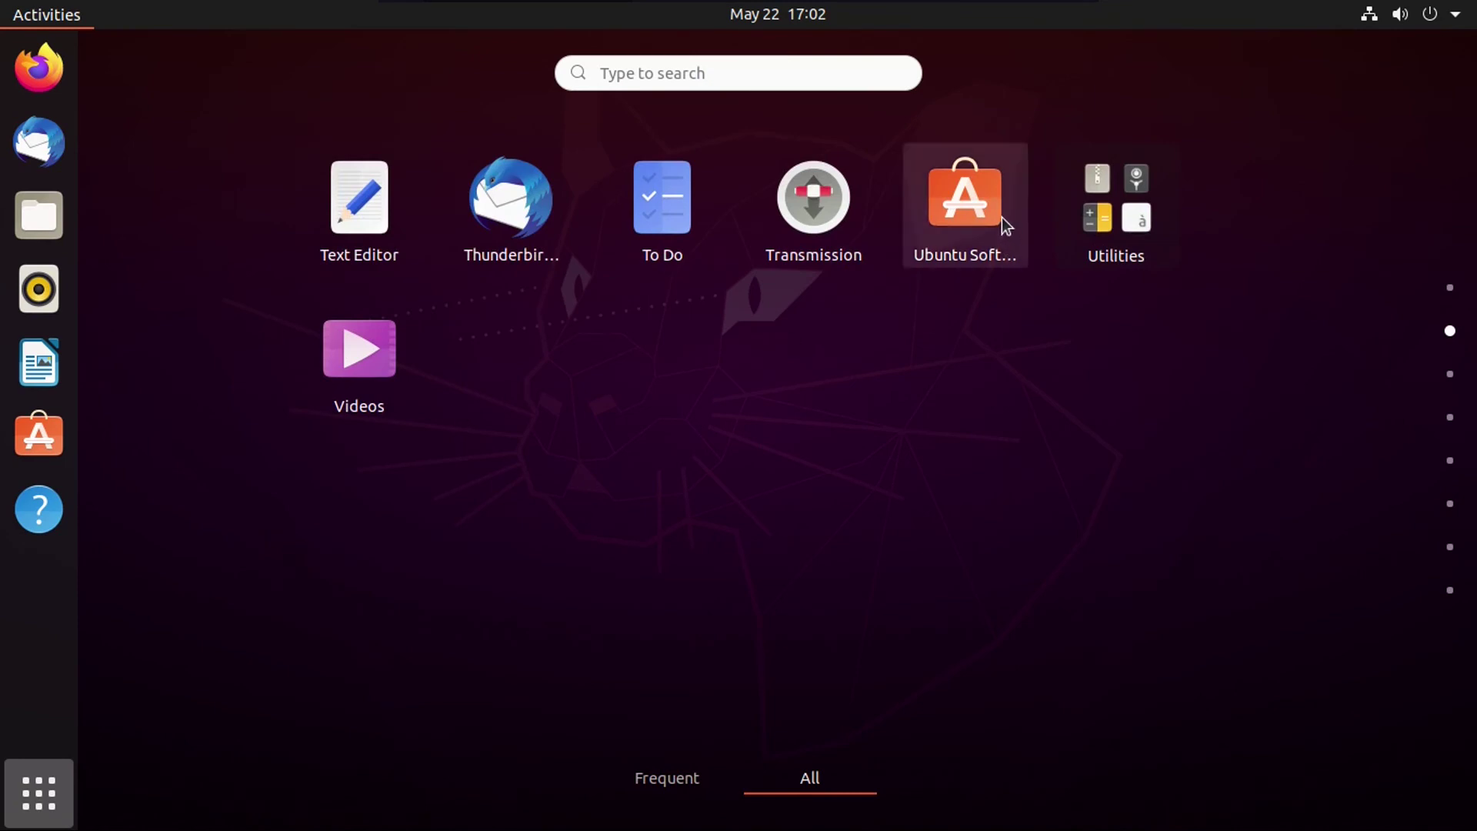
Step: Group Ubuntu Software with Transmission into 'Unnamed Folder', then drag both out to dissolve it
{"action": "left_click_drag", "start_coordinate": [965, 231], "coordinate": [818, 229]}
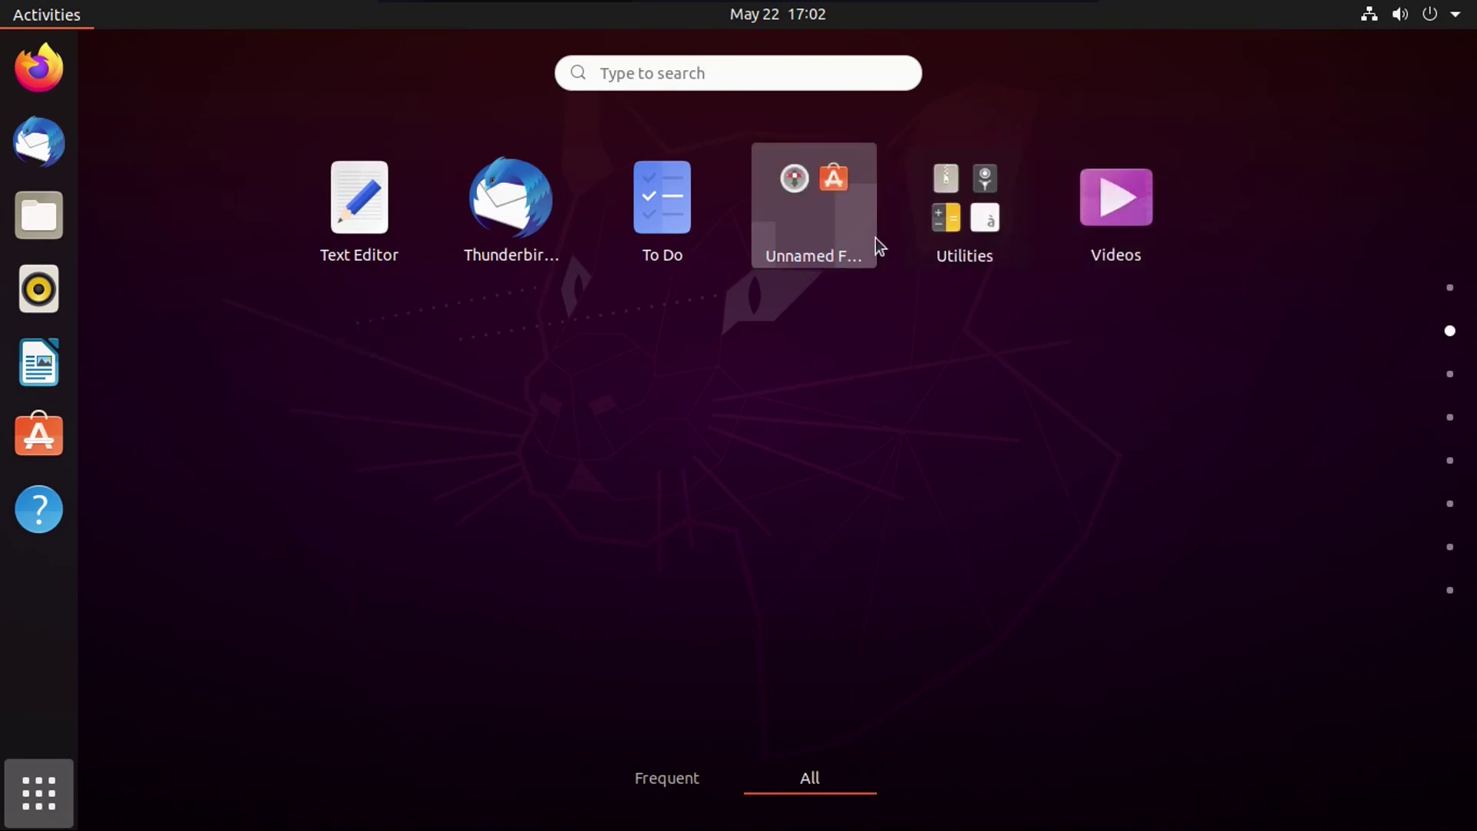
{"action": "left_click", "coordinate": [823, 204]}
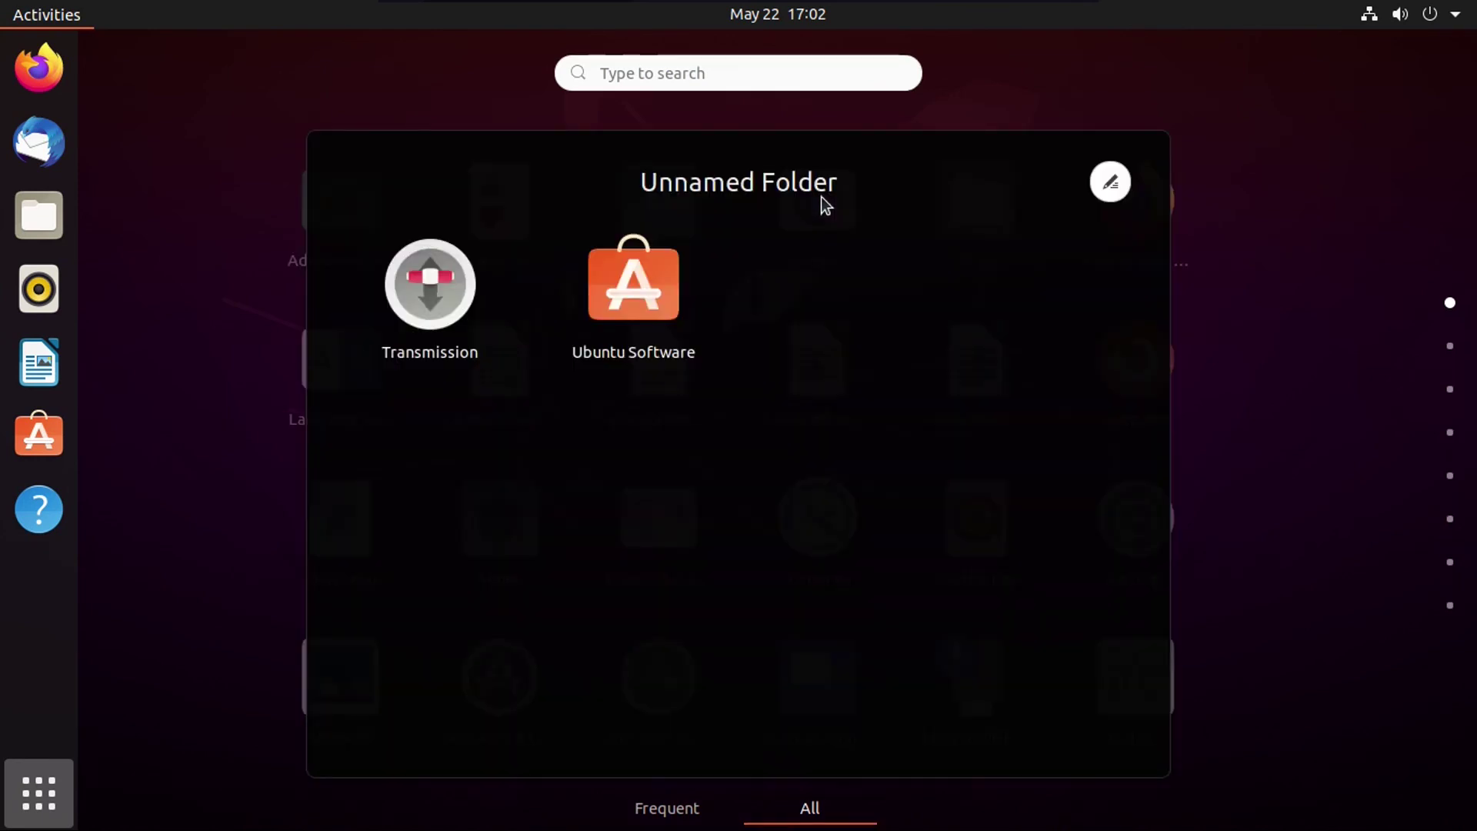
{"action": "left_click", "coordinate": [1113, 182]}
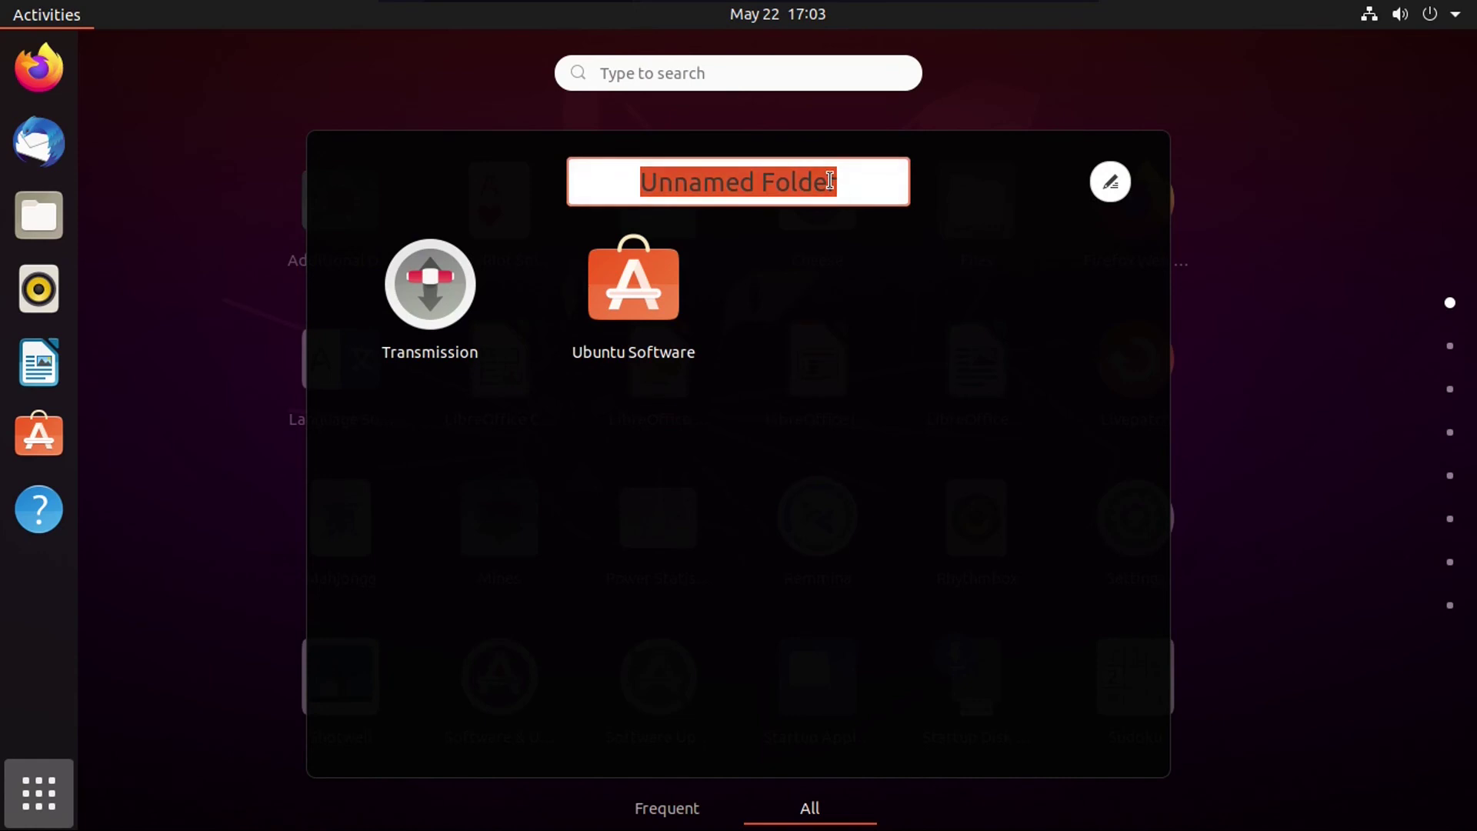
{"action": "key", "text": "Return"}
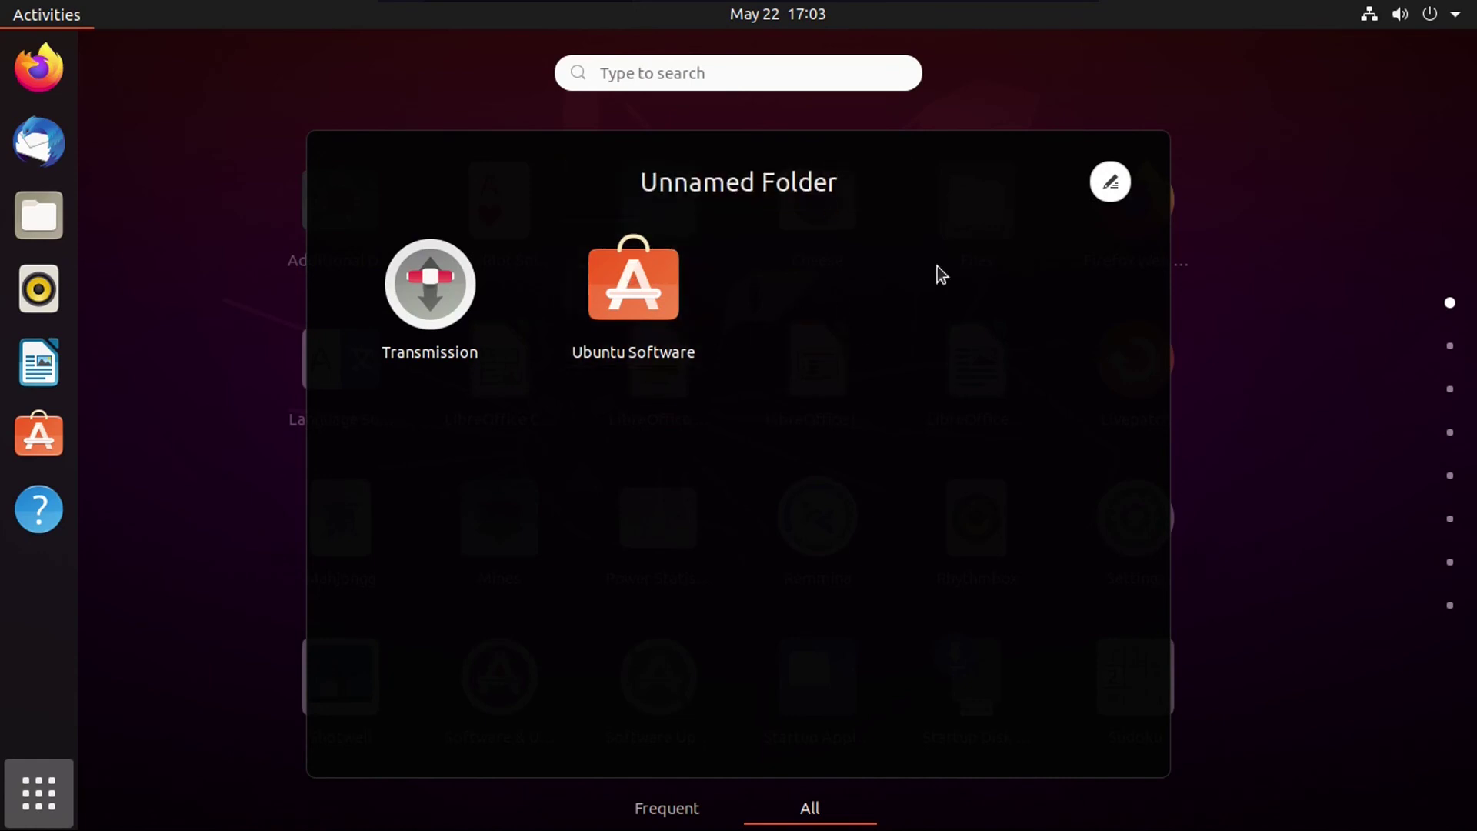
{"action": "left_click_drag", "start_coordinate": [658, 286], "coordinate": [1309, 413]}
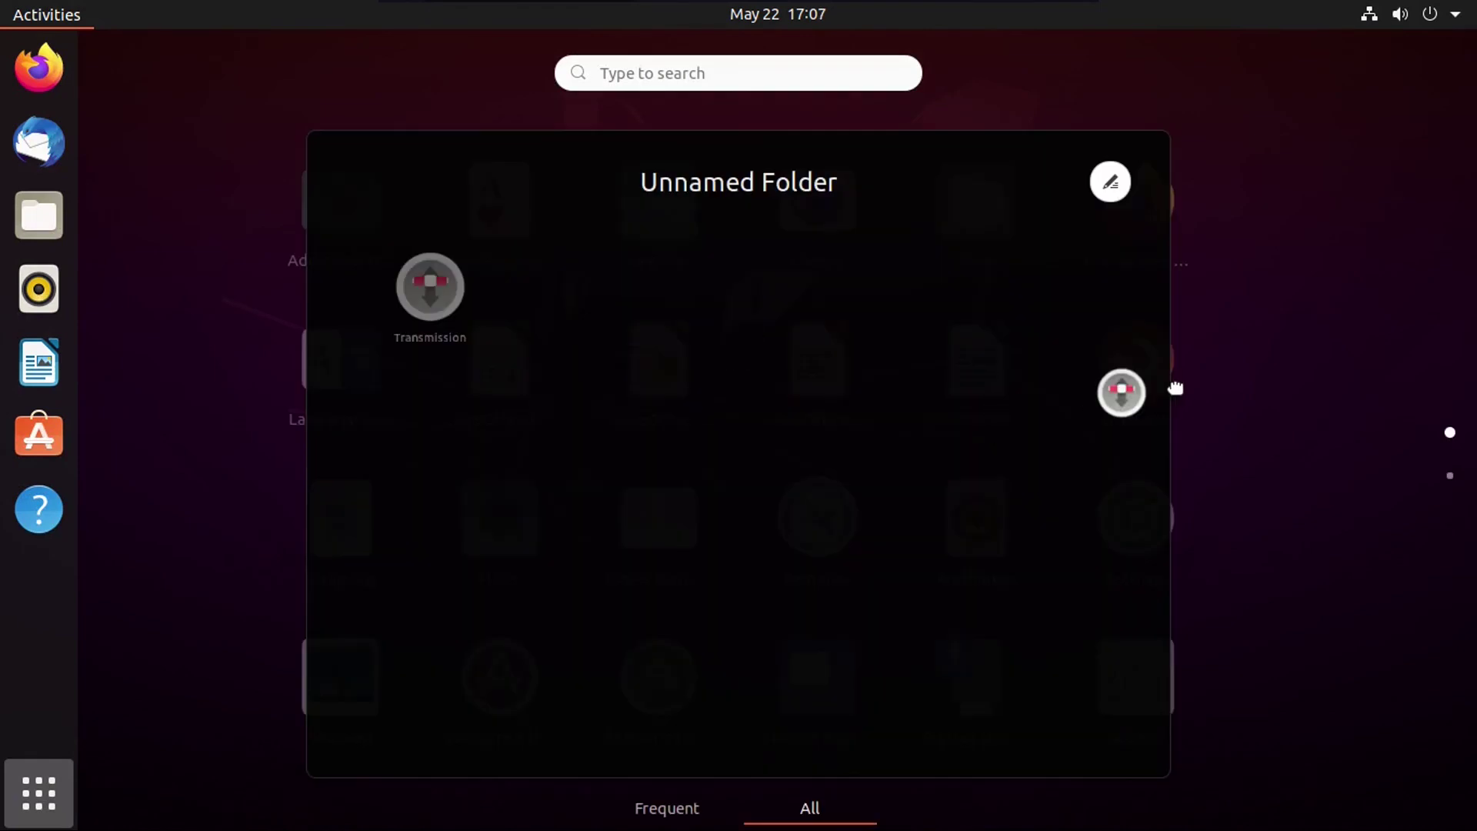
{"action": "left_click_drag", "start_coordinate": [1121, 390], "coordinate": [1280, 390]}
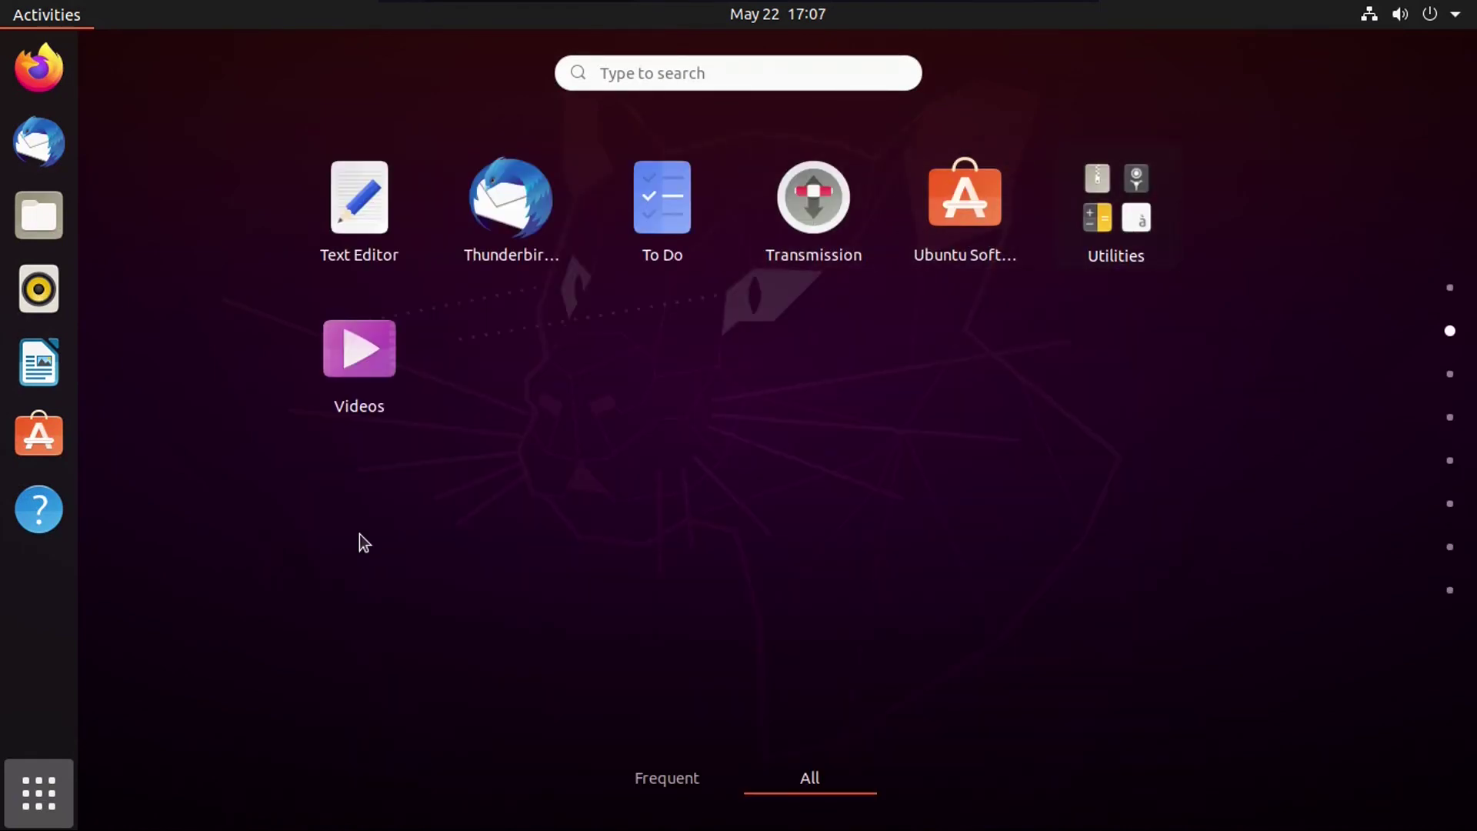
Step: Open and close the Utilities folder, then scroll the app grid back to page one
{"action": "left_click", "coordinate": [1124, 194]}
{"action": "left_click", "coordinate": [1323, 422]}
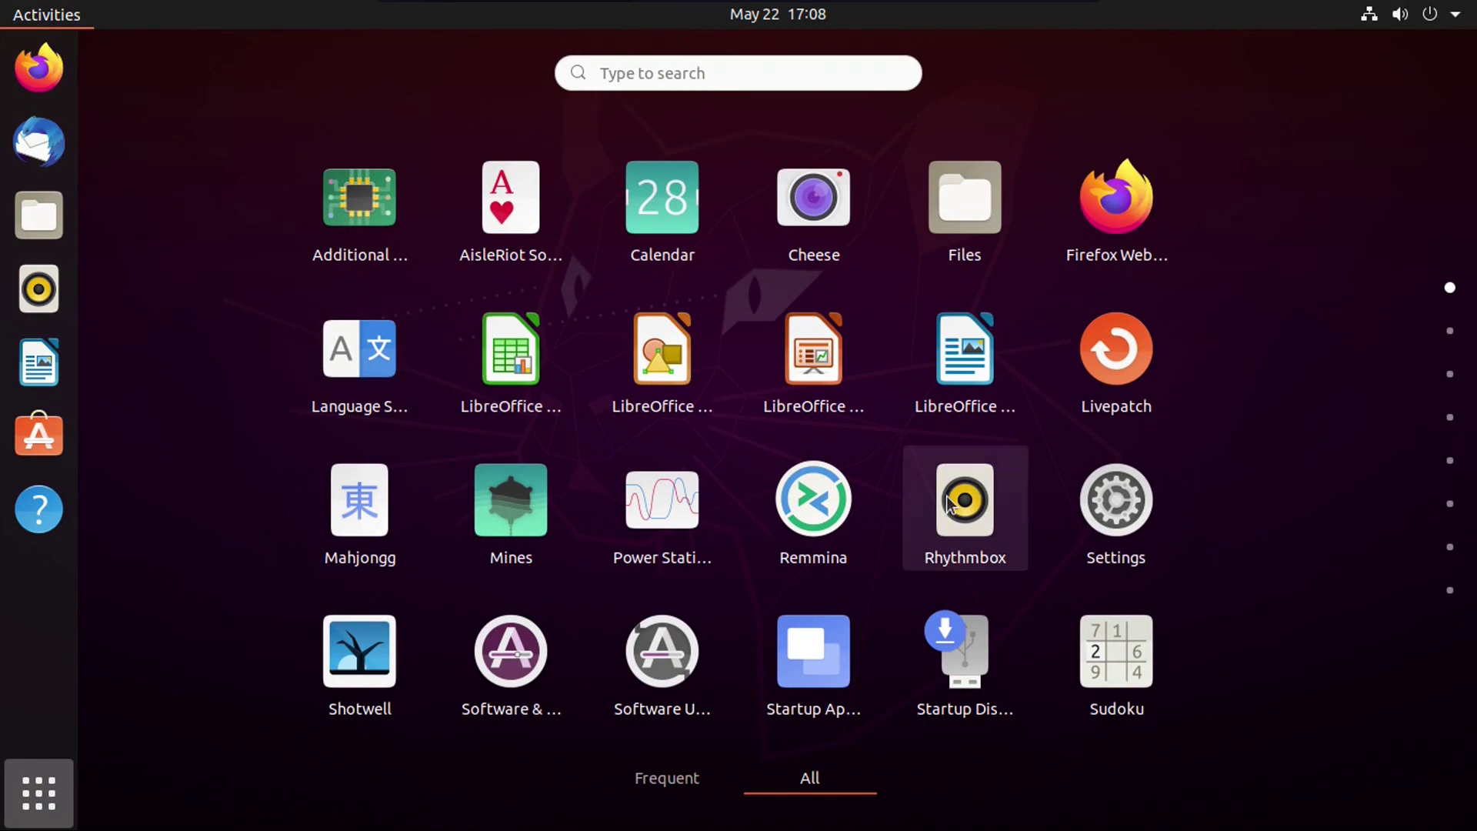
{"action": "scroll", "coordinate": [950, 504], "scroll_direction": "down", "scroll_amount": 1}
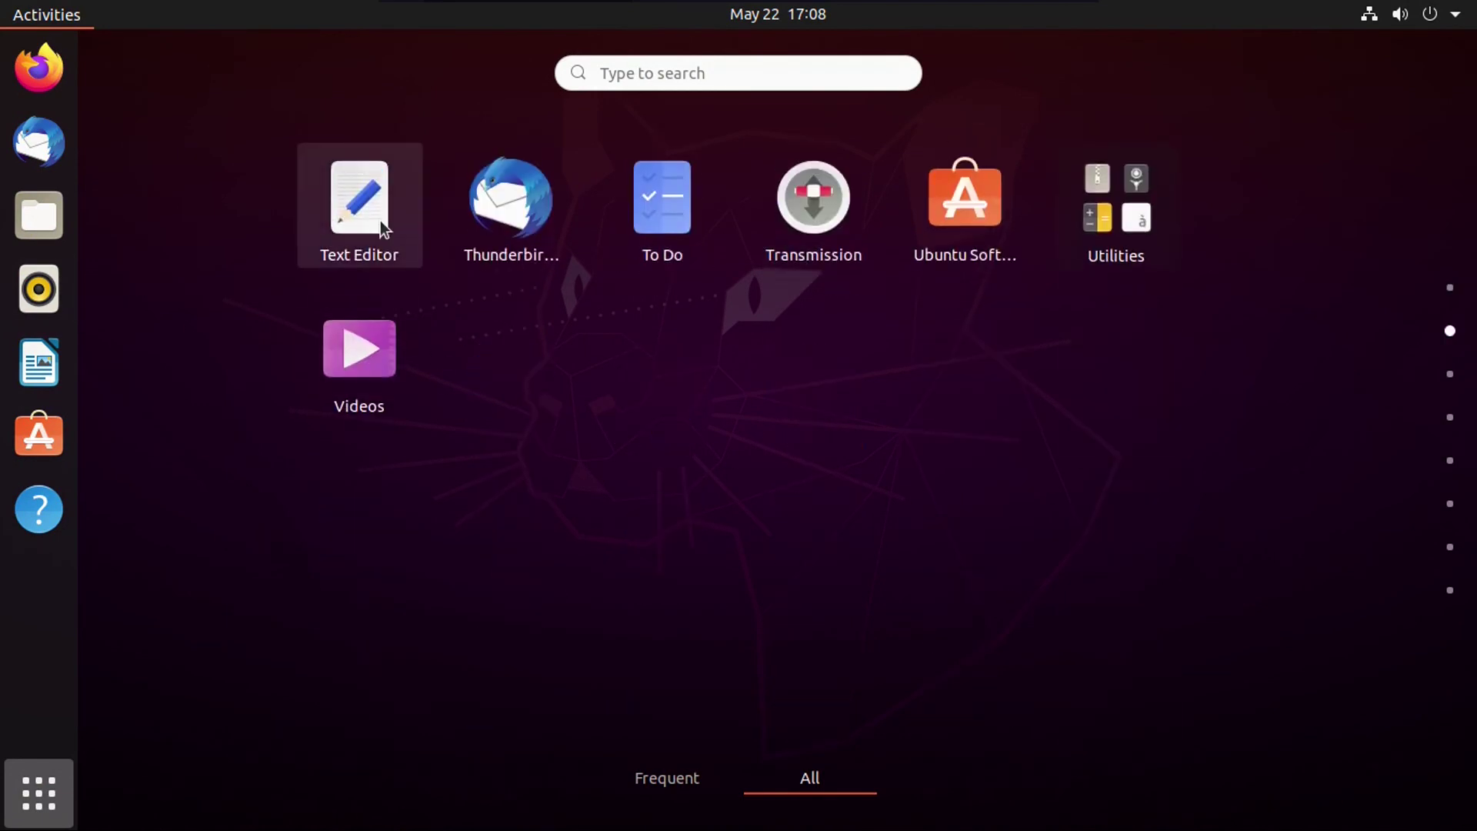
{"action": "scroll", "coordinate": [434, 292], "scroll_direction": "up", "scroll_amount": 1}
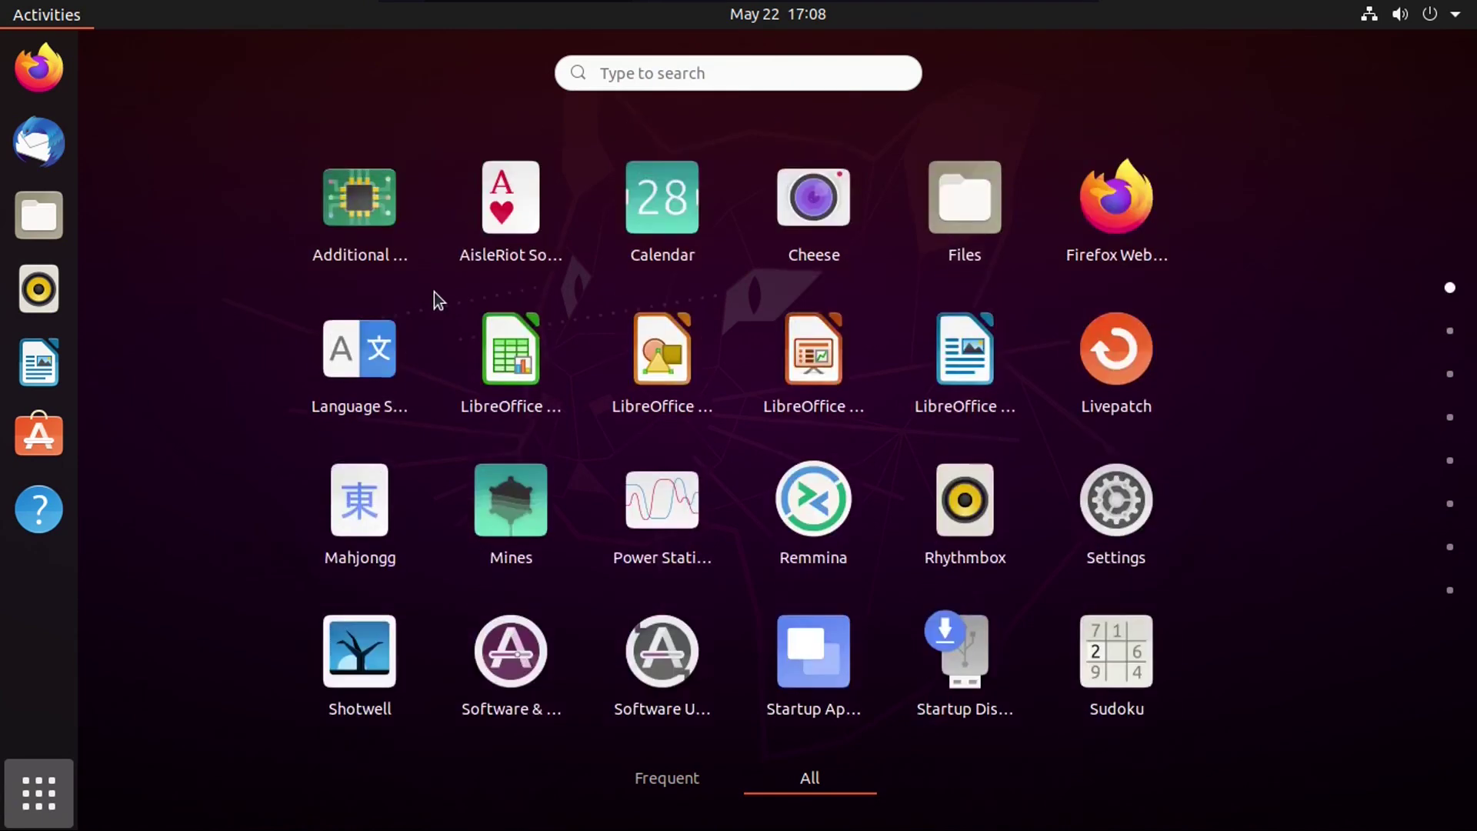
{"action": "scroll", "coordinate": [434, 293], "scroll_direction": "down", "scroll_amount": 1}
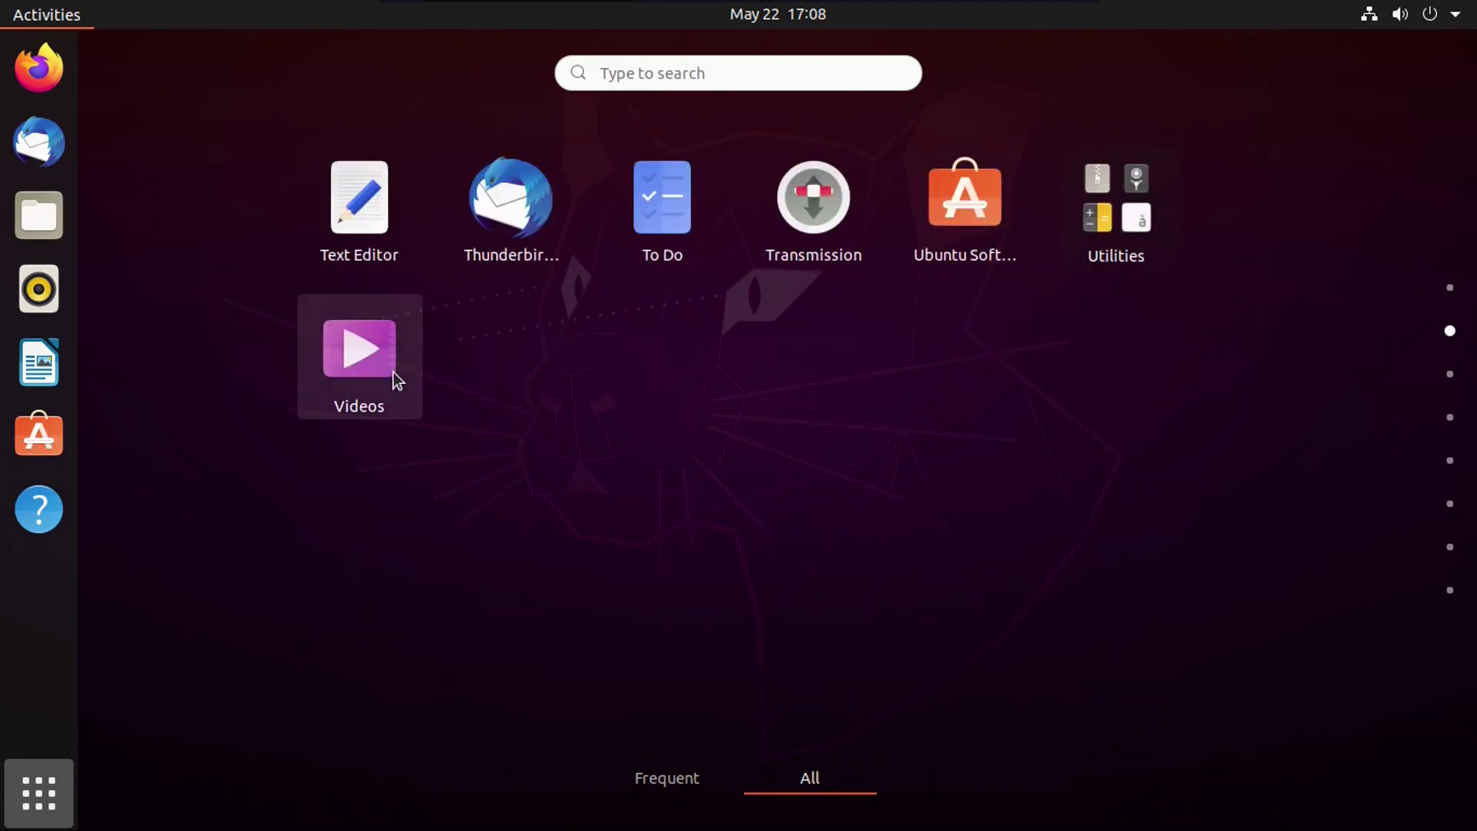
{"action": "scroll", "coordinate": [394, 373], "scroll_direction": "up", "scroll_amount": 1}
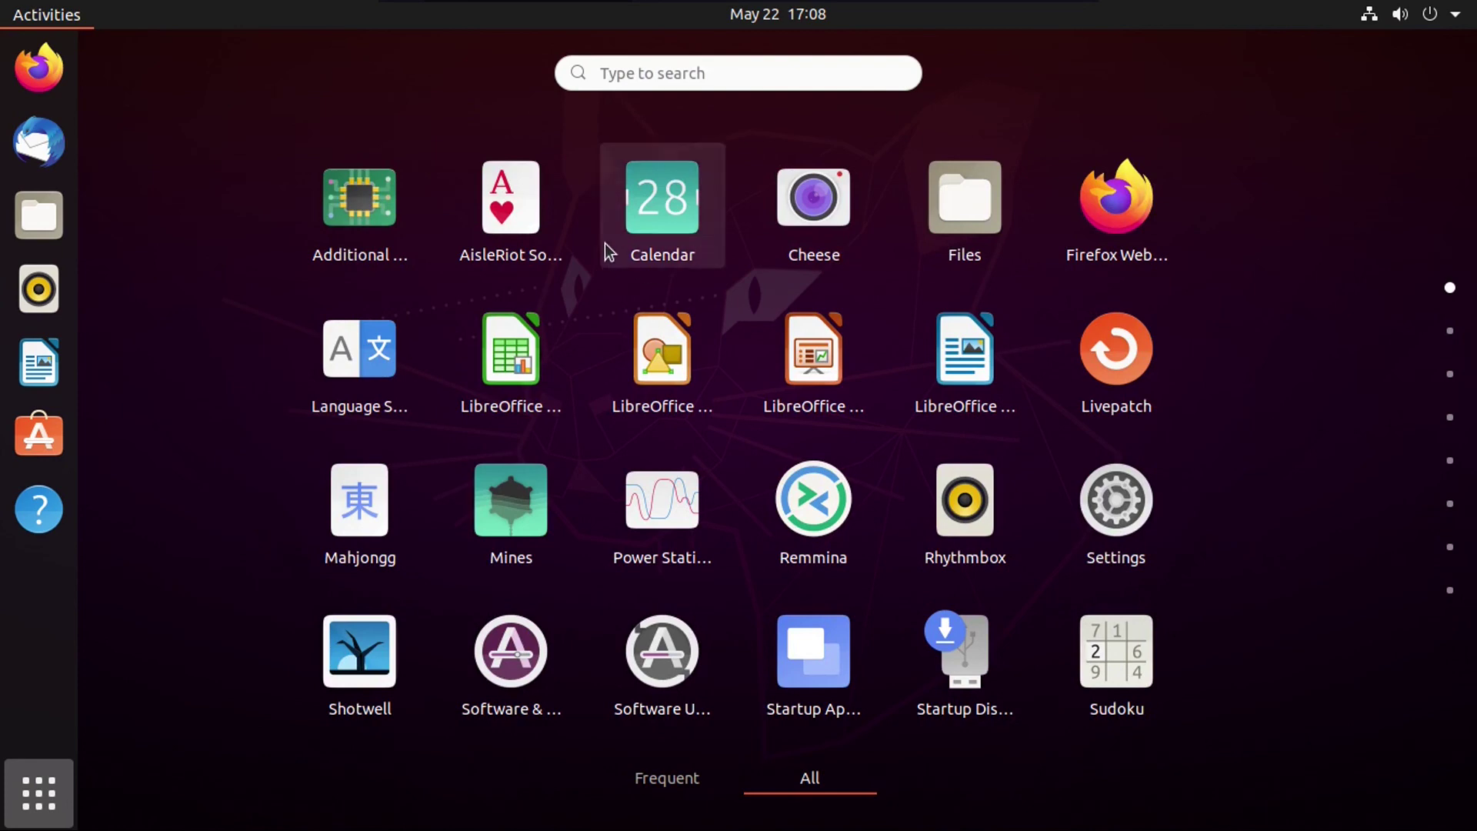
Step: Drag Settings from the app grid onto the dock to pin it as a favourite
{"action": "left_click", "coordinate": [1115, 504]}
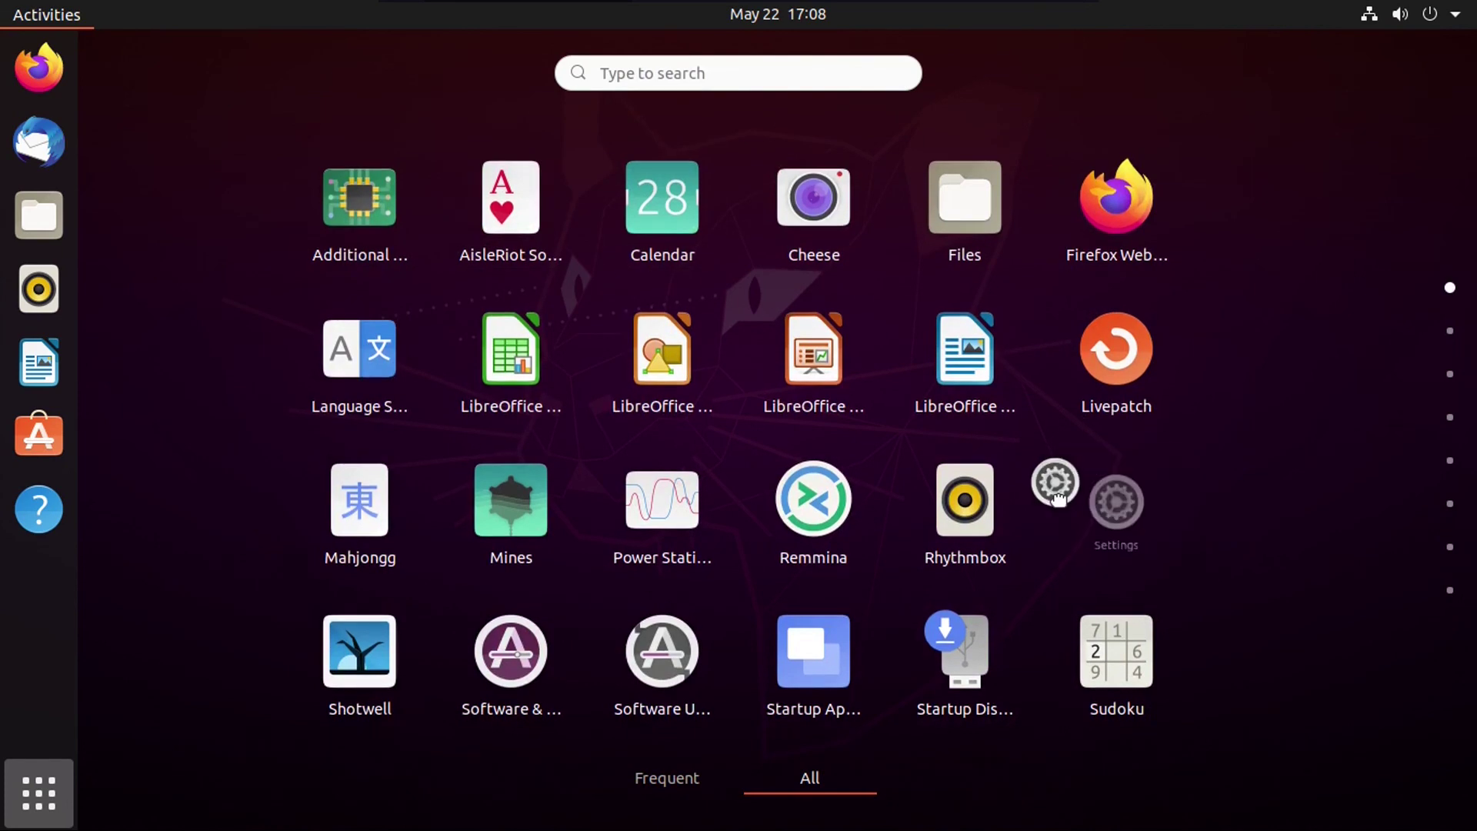
{"action": "left_click_drag", "start_coordinate": [1115, 502], "coordinate": [31, 539]}
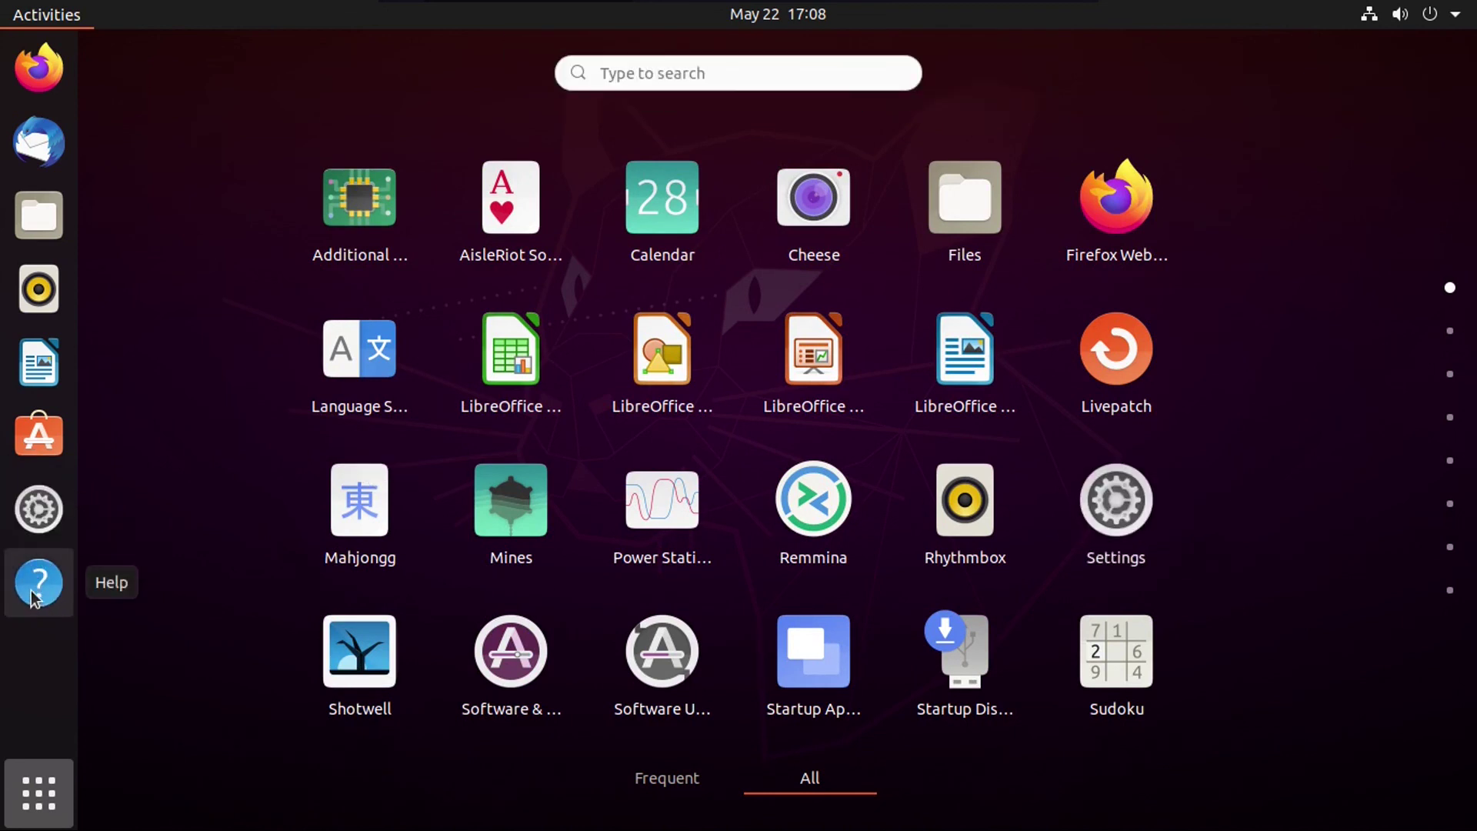
{"action": "left_click", "coordinate": [91, 593]}
Step: Remove Help from the dock favourites and try reordering the pinned Settings icon
{"action": "right_click", "coordinate": [43, 589]}
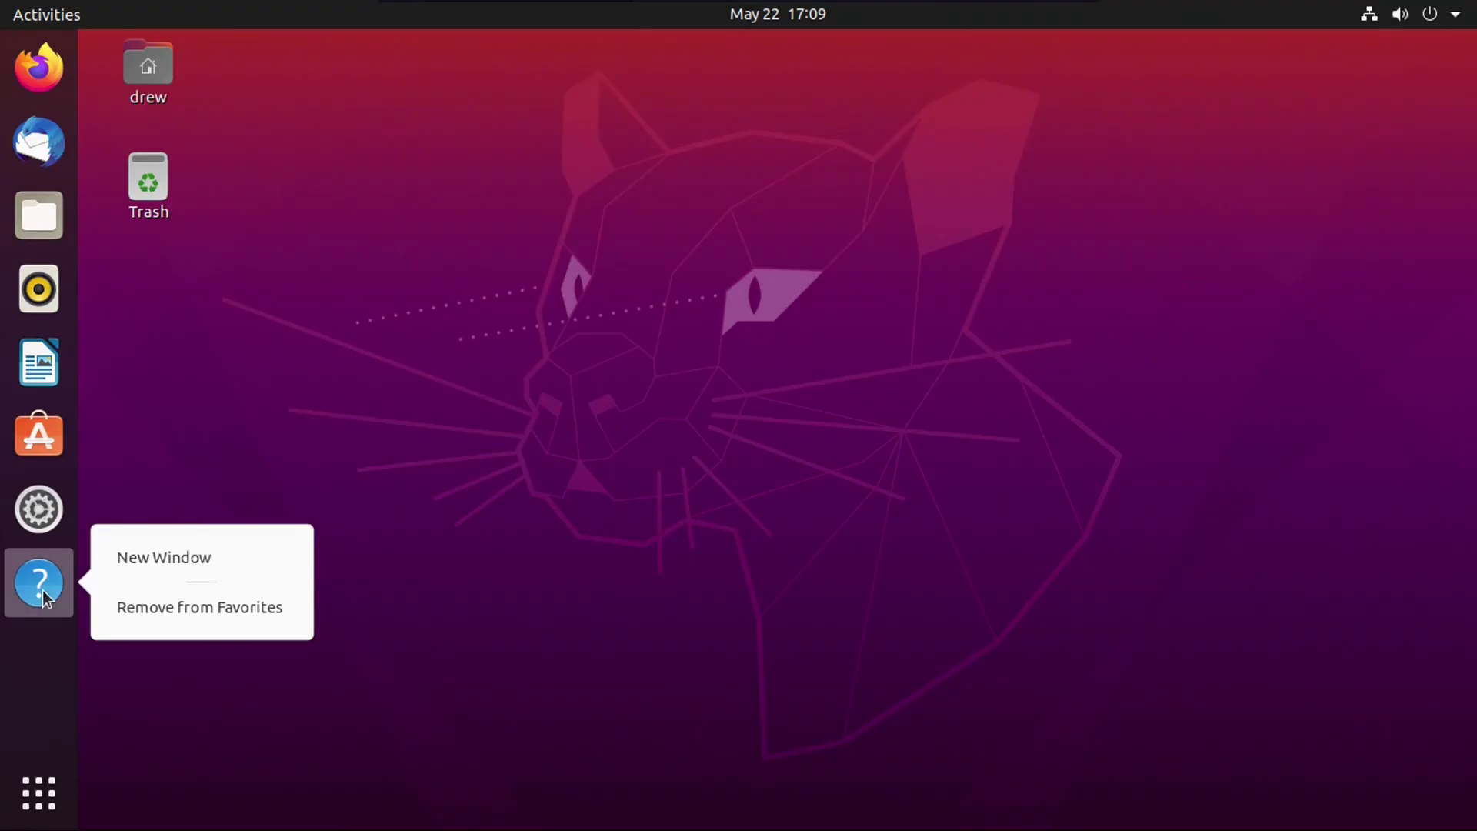
{"action": "left_click", "coordinate": [140, 615]}
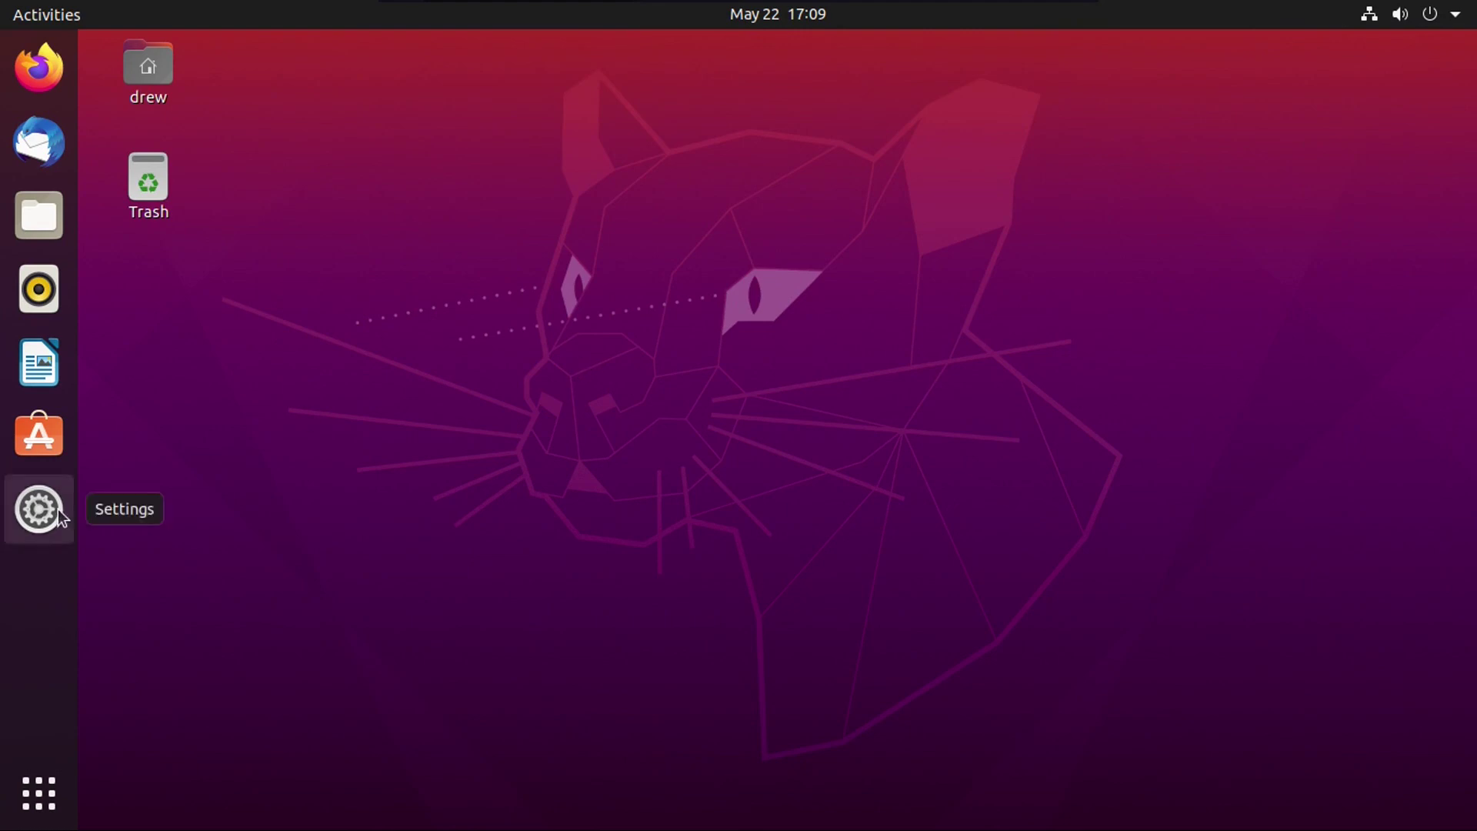
{"action": "left_click_drag", "start_coordinate": [55, 513], "coordinate": [220, 197]}
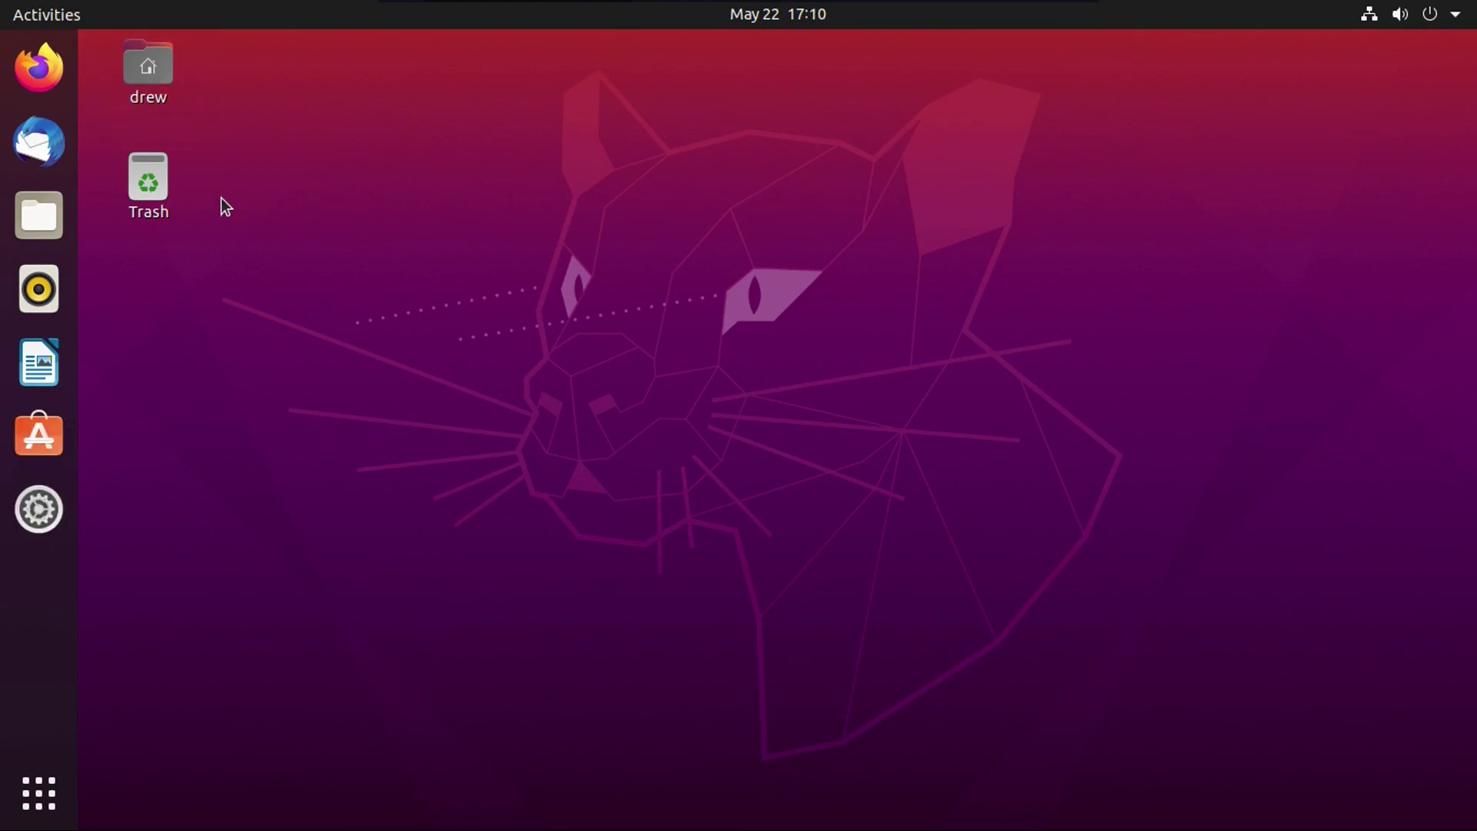
Step: Open Trash from the desktop, go Home, and drag the Documents folder into the Trash
{"action": "double_click", "coordinate": [164, 192]}
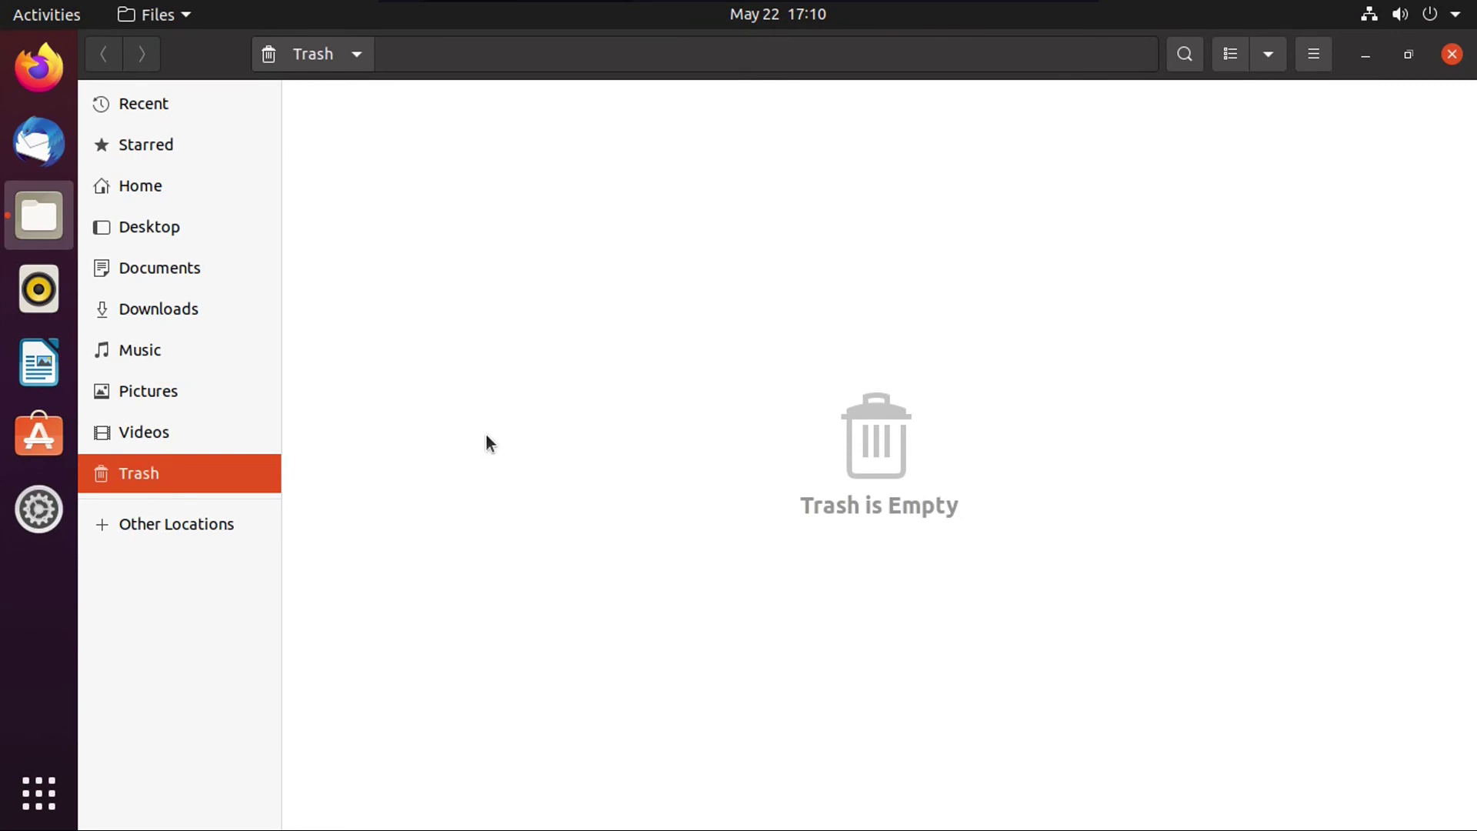
{"action": "key", "text": "alt+Home"}
{"action": "left_click", "coordinate": [443, 123]}
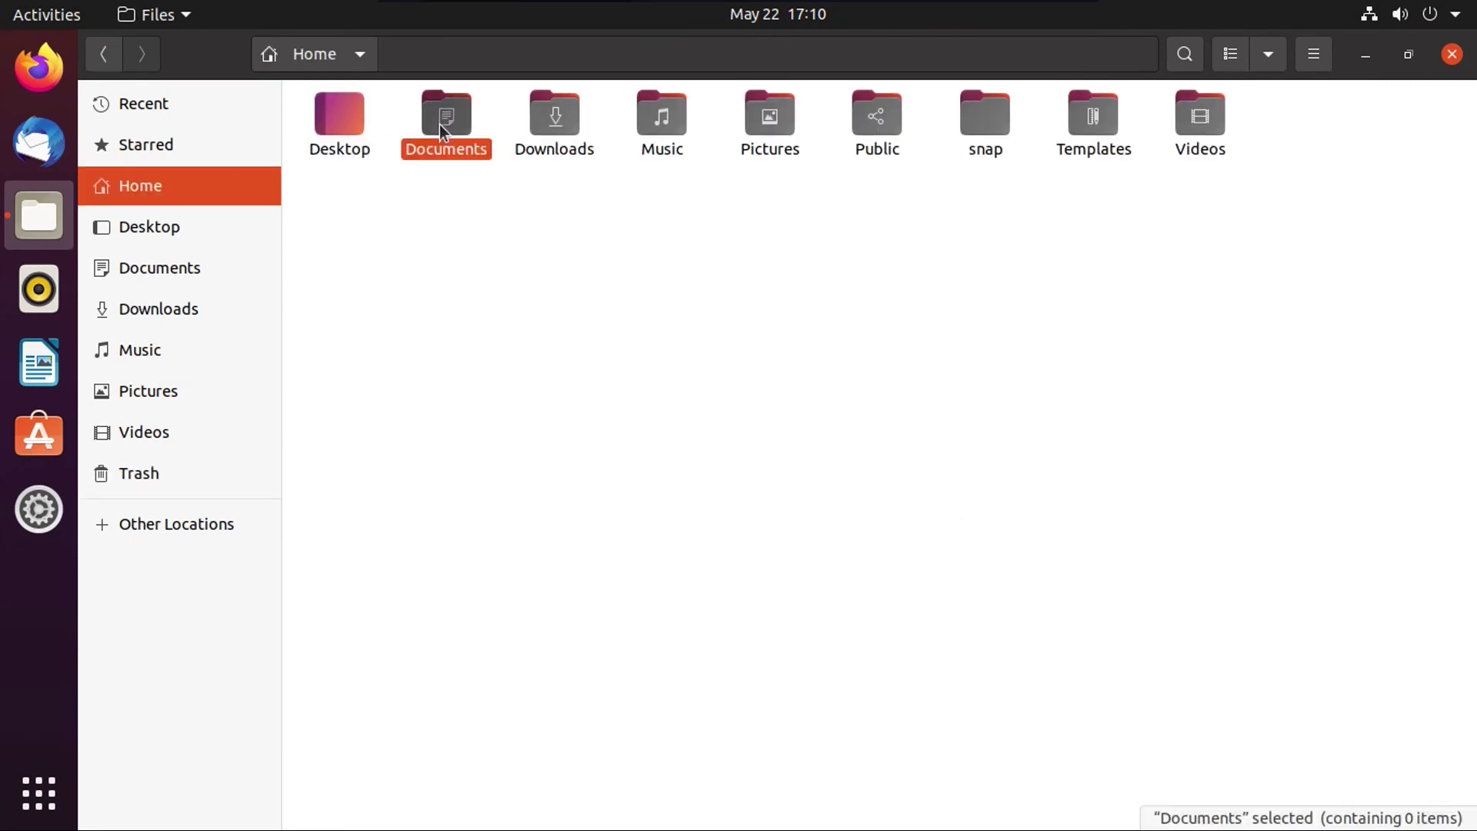
{"action": "right_click", "coordinate": [440, 123]}
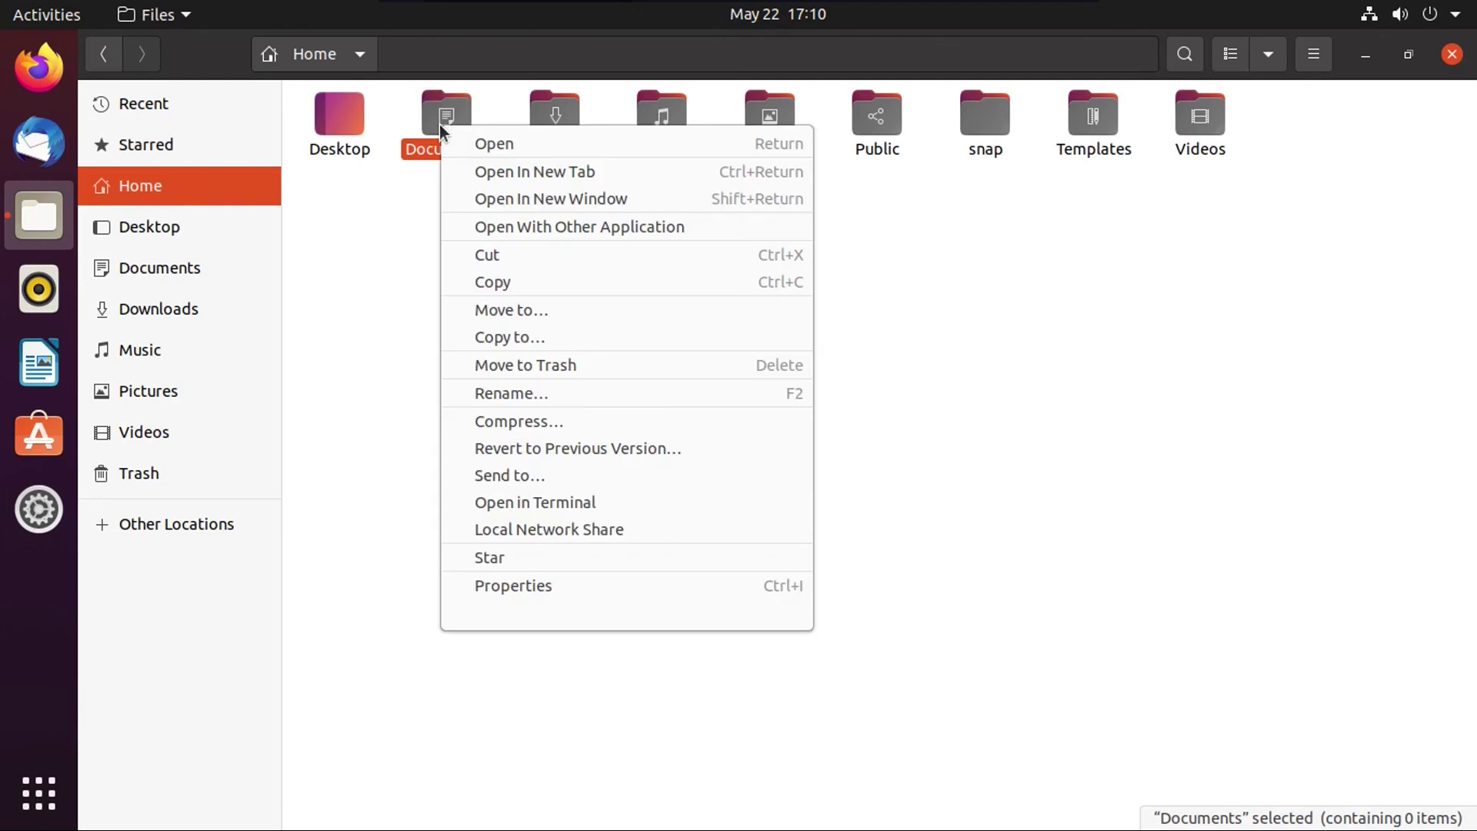
{"action": "left_click", "coordinate": [401, 355]}
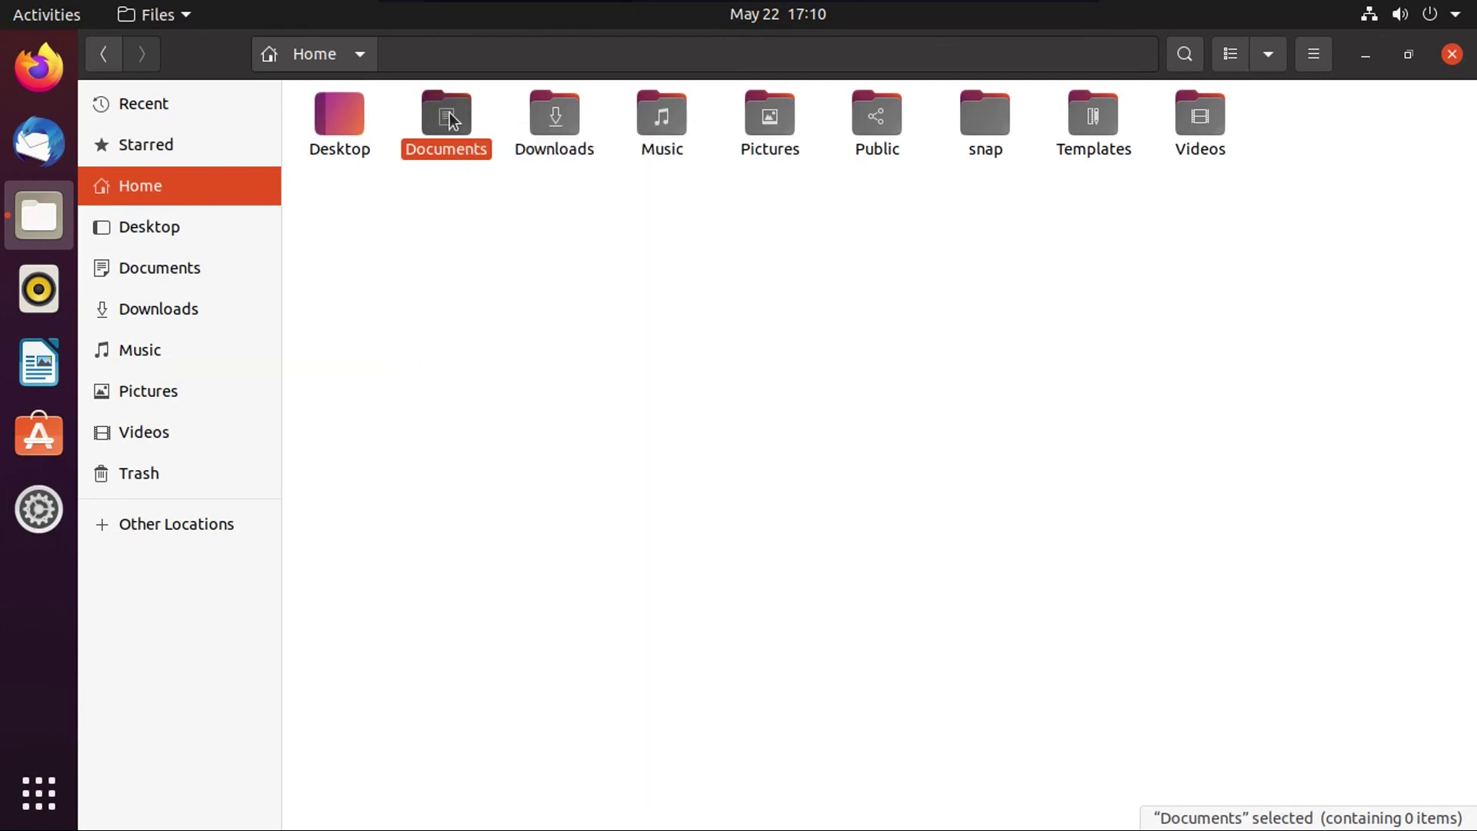
{"action": "left_click_drag", "start_coordinate": [445, 113], "coordinate": [142, 473]}
{"action": "left_click", "coordinate": [400, 180]}
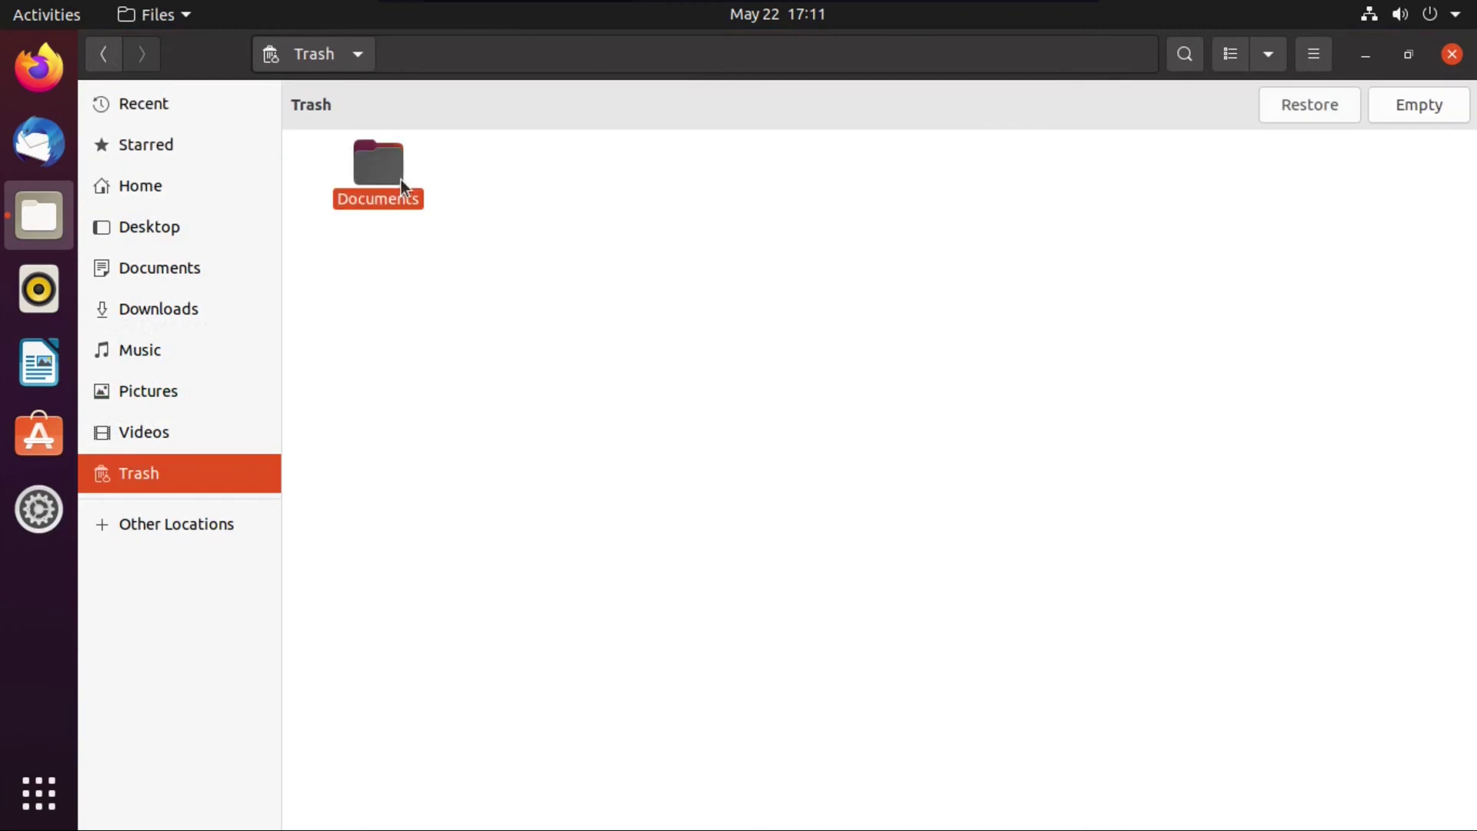
Step: Start emptying the Trash, then start deleting Documents permanently, cancelling both
{"action": "left_click", "coordinate": [846, 154]}
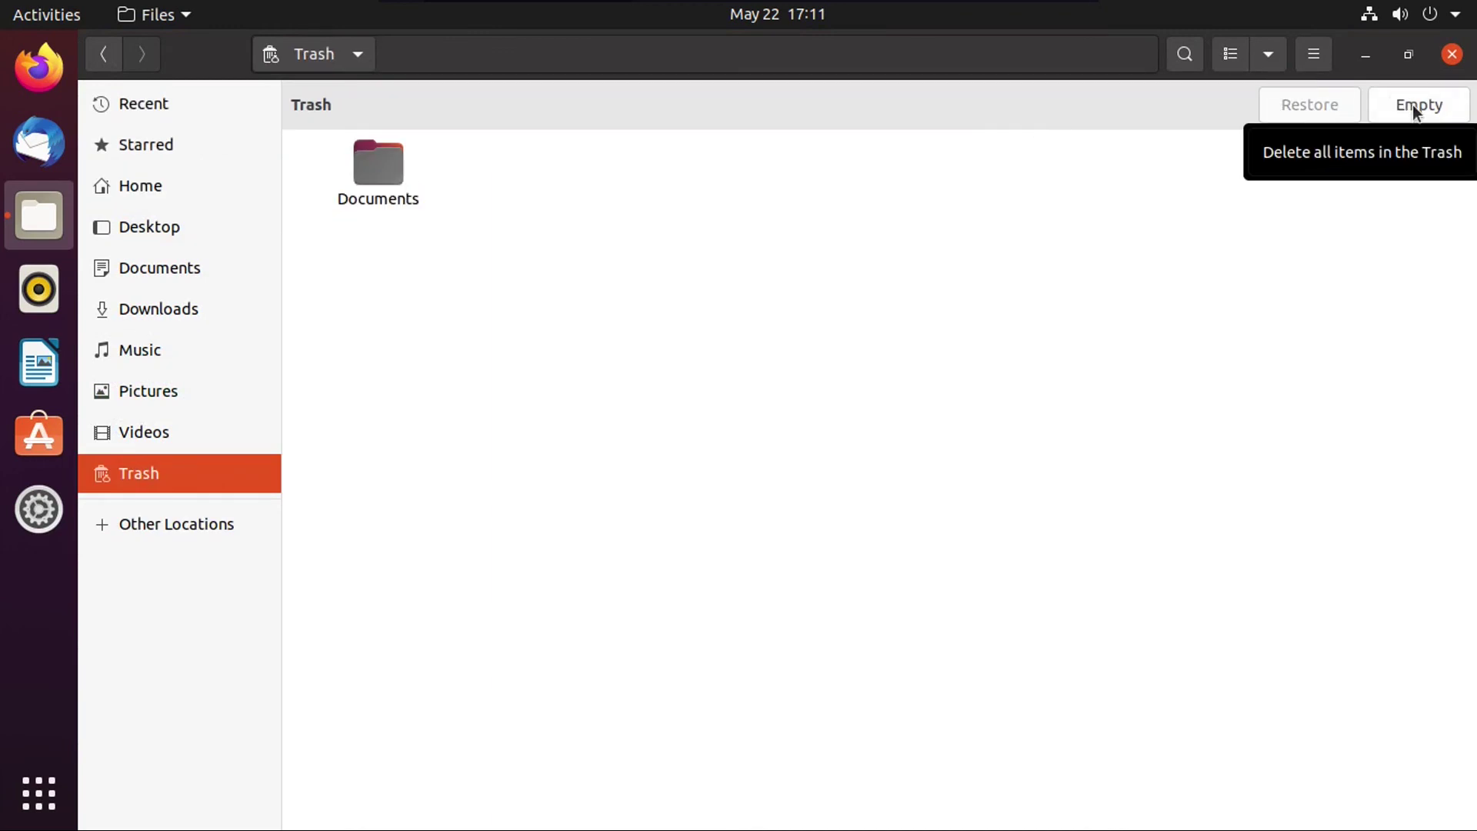
{"action": "left_click", "coordinate": [1406, 105]}
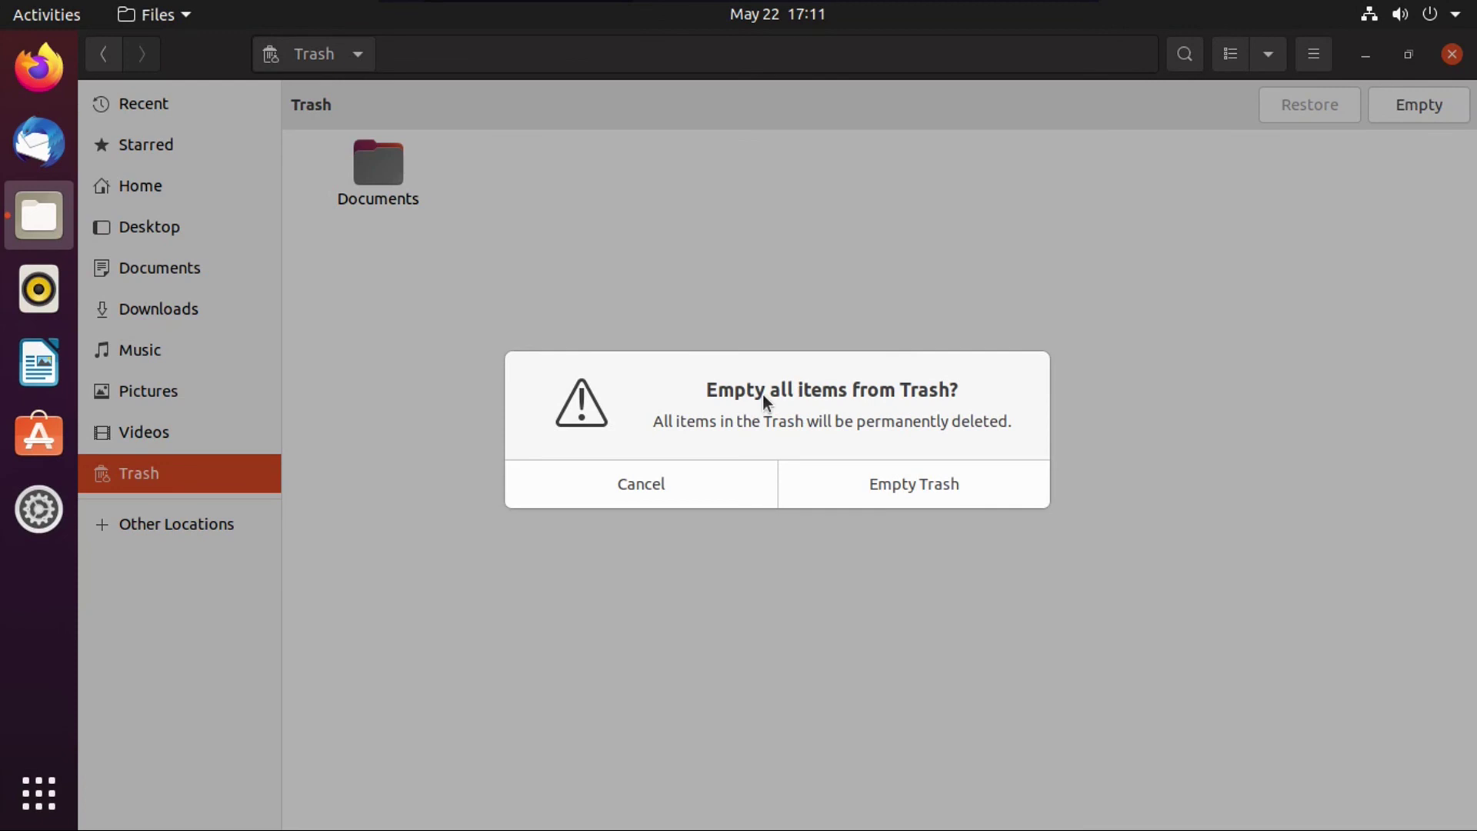
{"action": "left_click", "coordinate": [625, 494]}
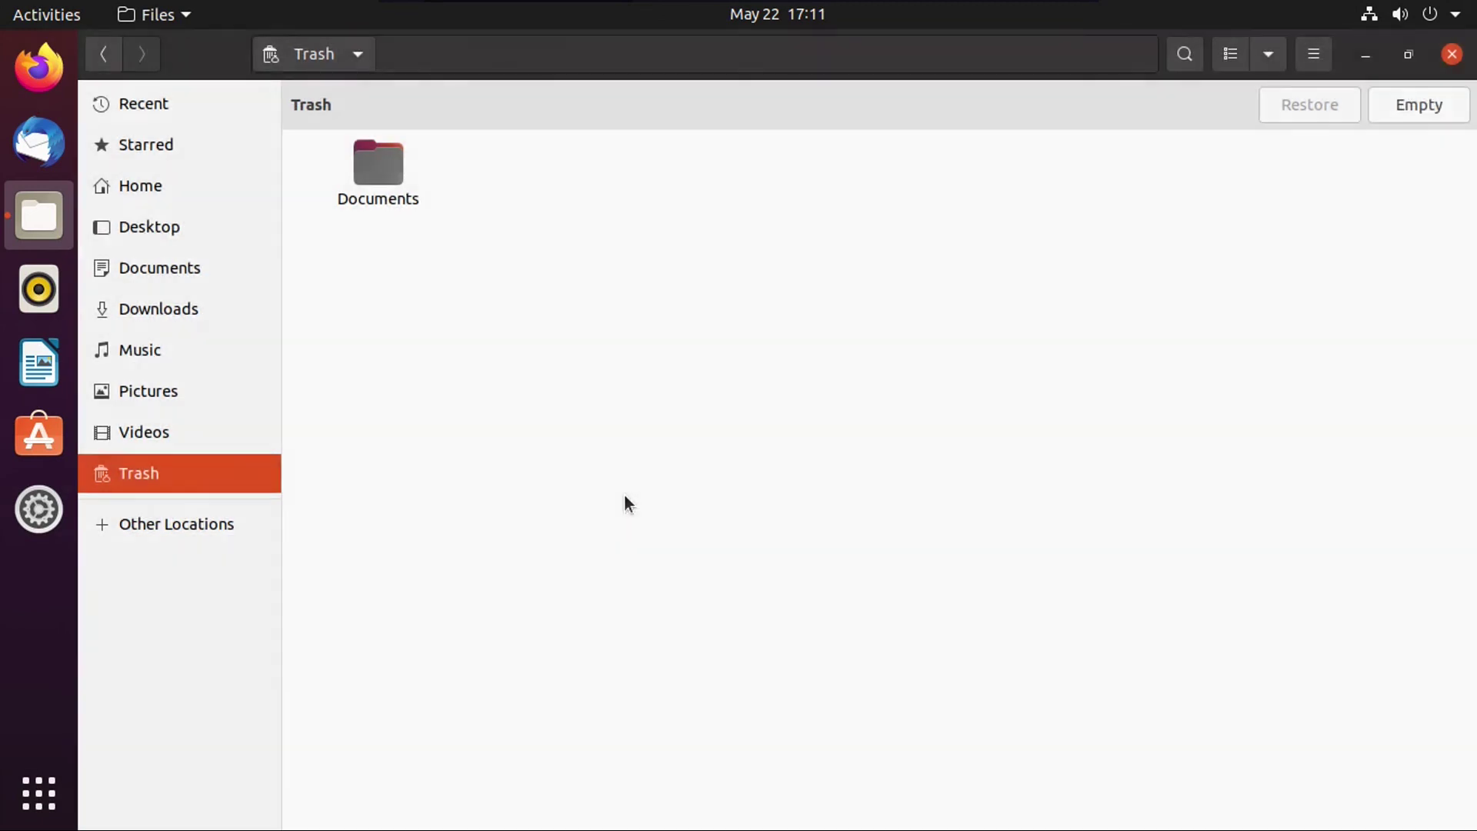
{"action": "right_click", "coordinate": [395, 173]}
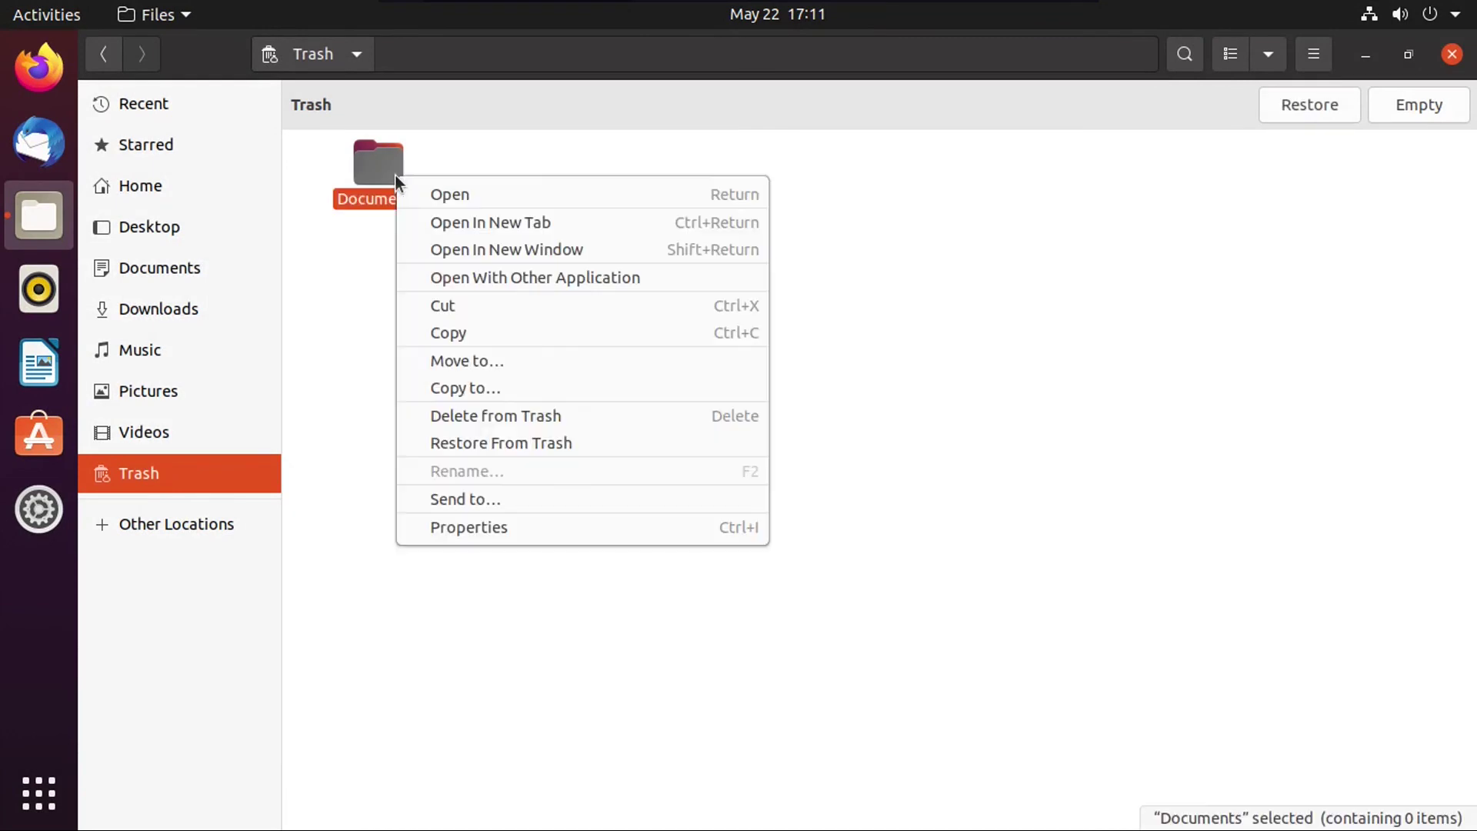
{"action": "left_click", "coordinate": [477, 414]}
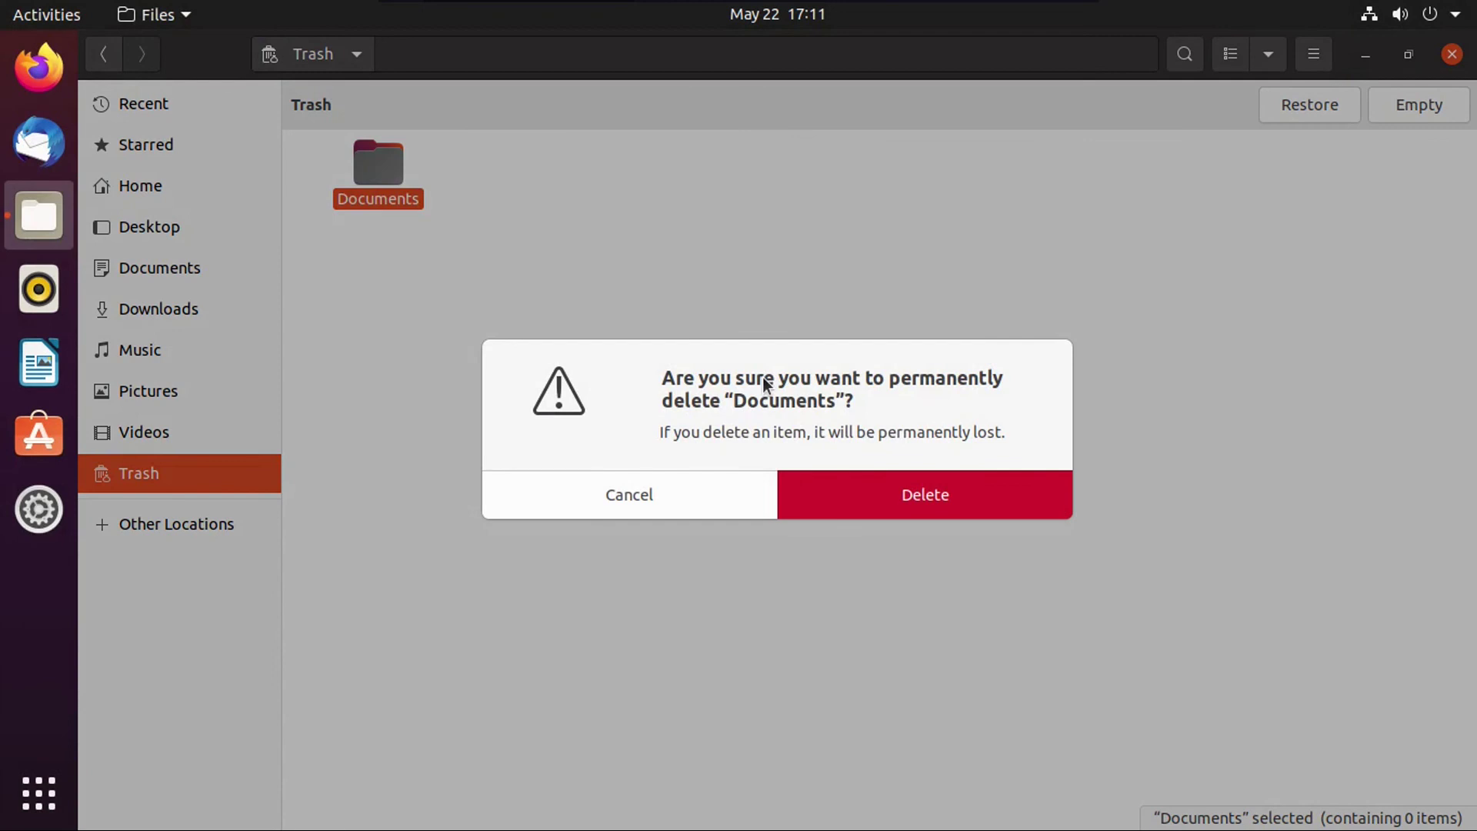
{"action": "left_click", "coordinate": [678, 487]}
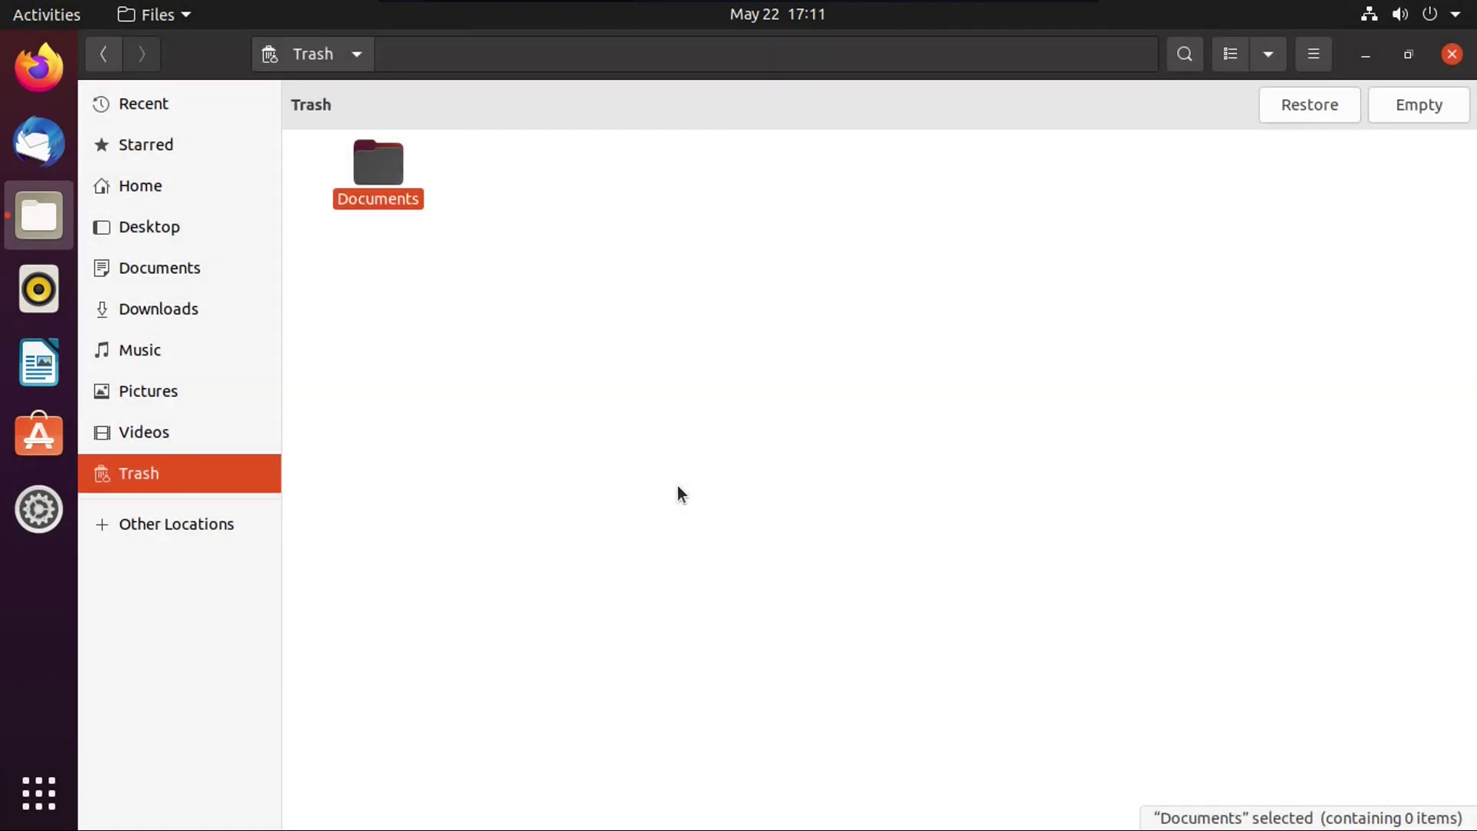
Step: Restore the Documents folder out of the Trash
{"action": "left_click", "coordinate": [678, 486]}
{"action": "left_click", "coordinate": [382, 167]}
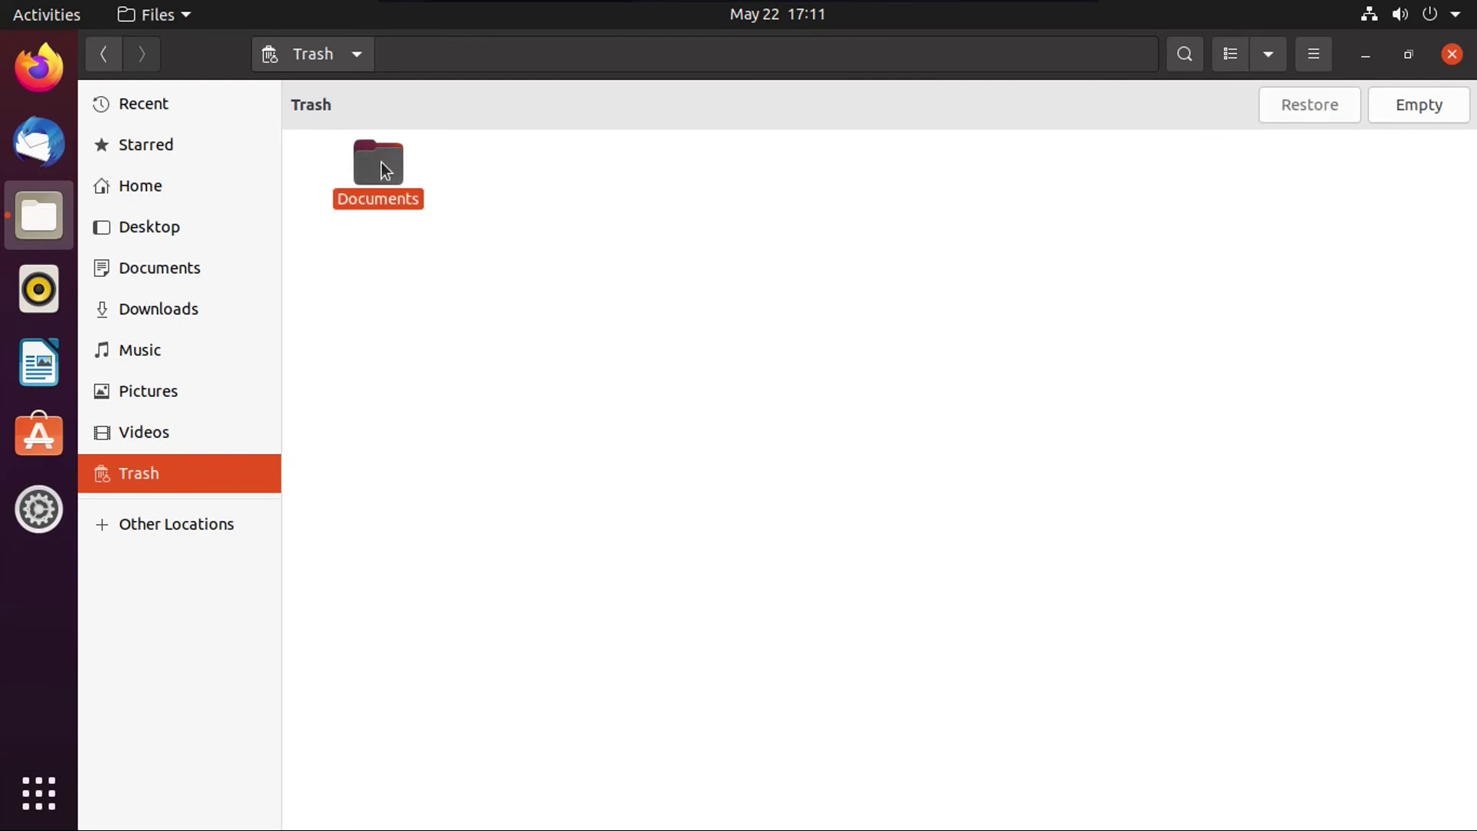
{"action": "left_click", "coordinate": [1299, 106]}
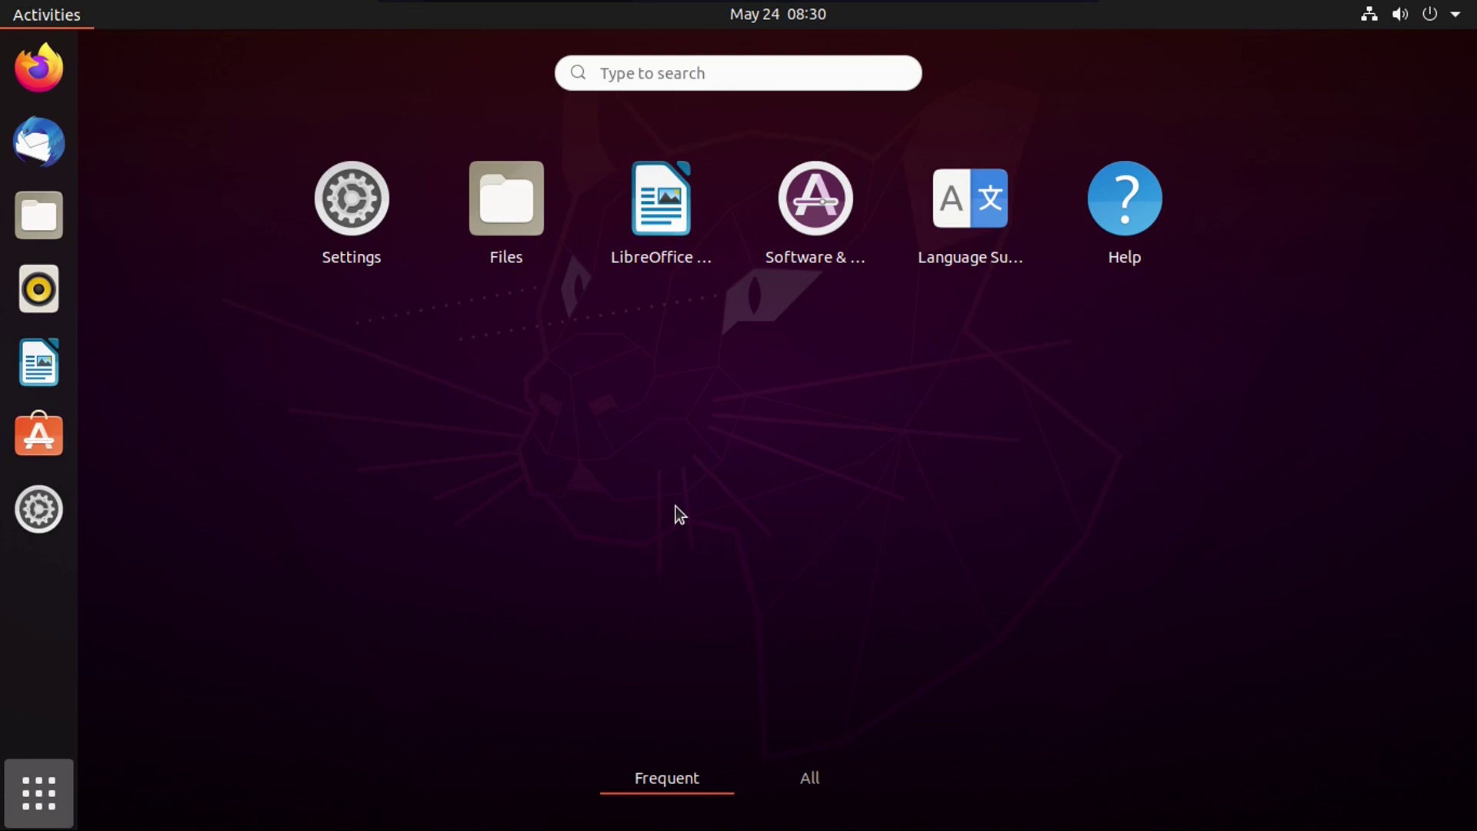
Step: Bring up the All applications grid from the dock's Show Applications button
{"action": "left_click", "coordinate": [809, 778]}
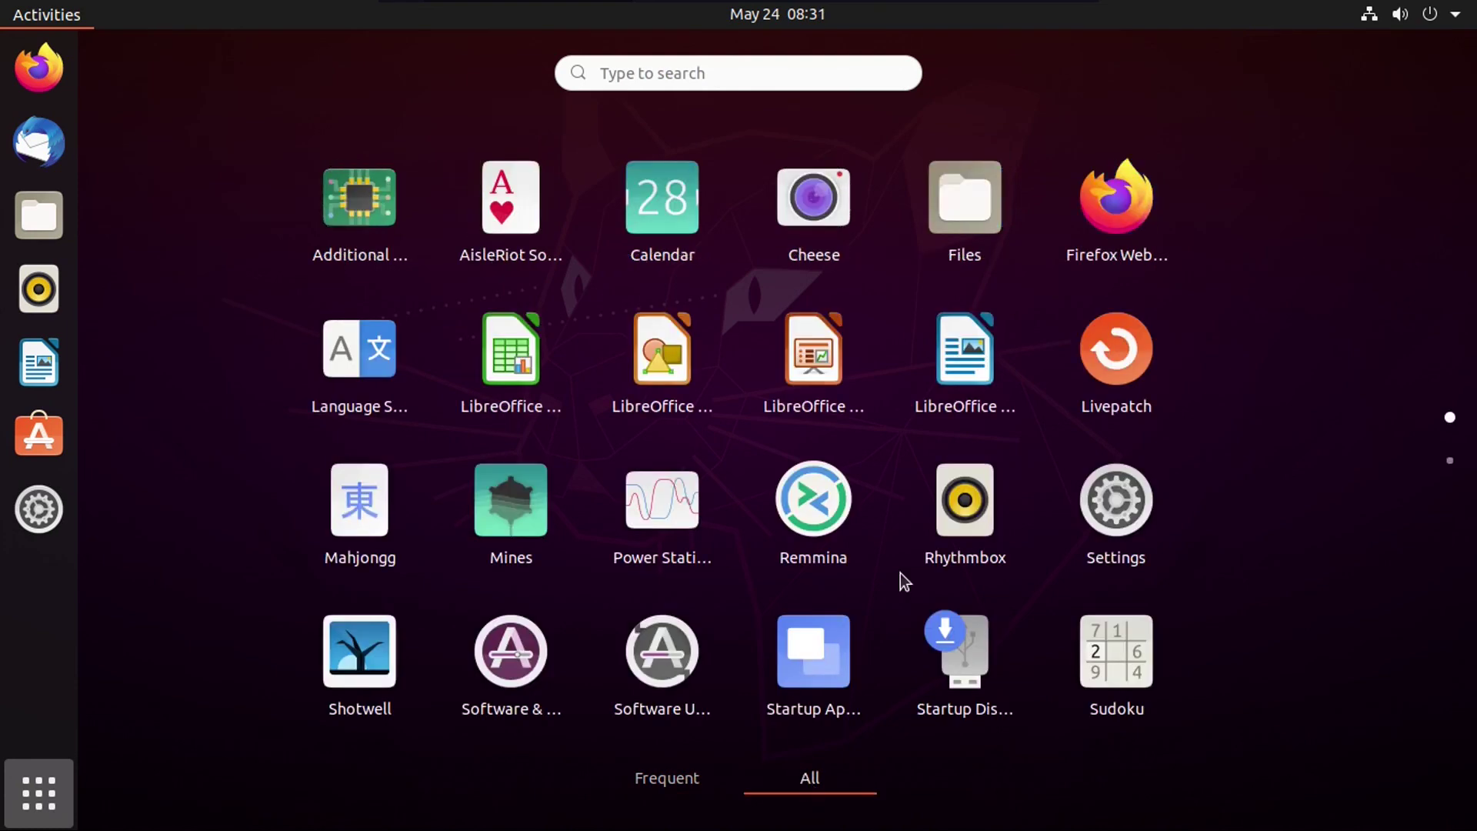